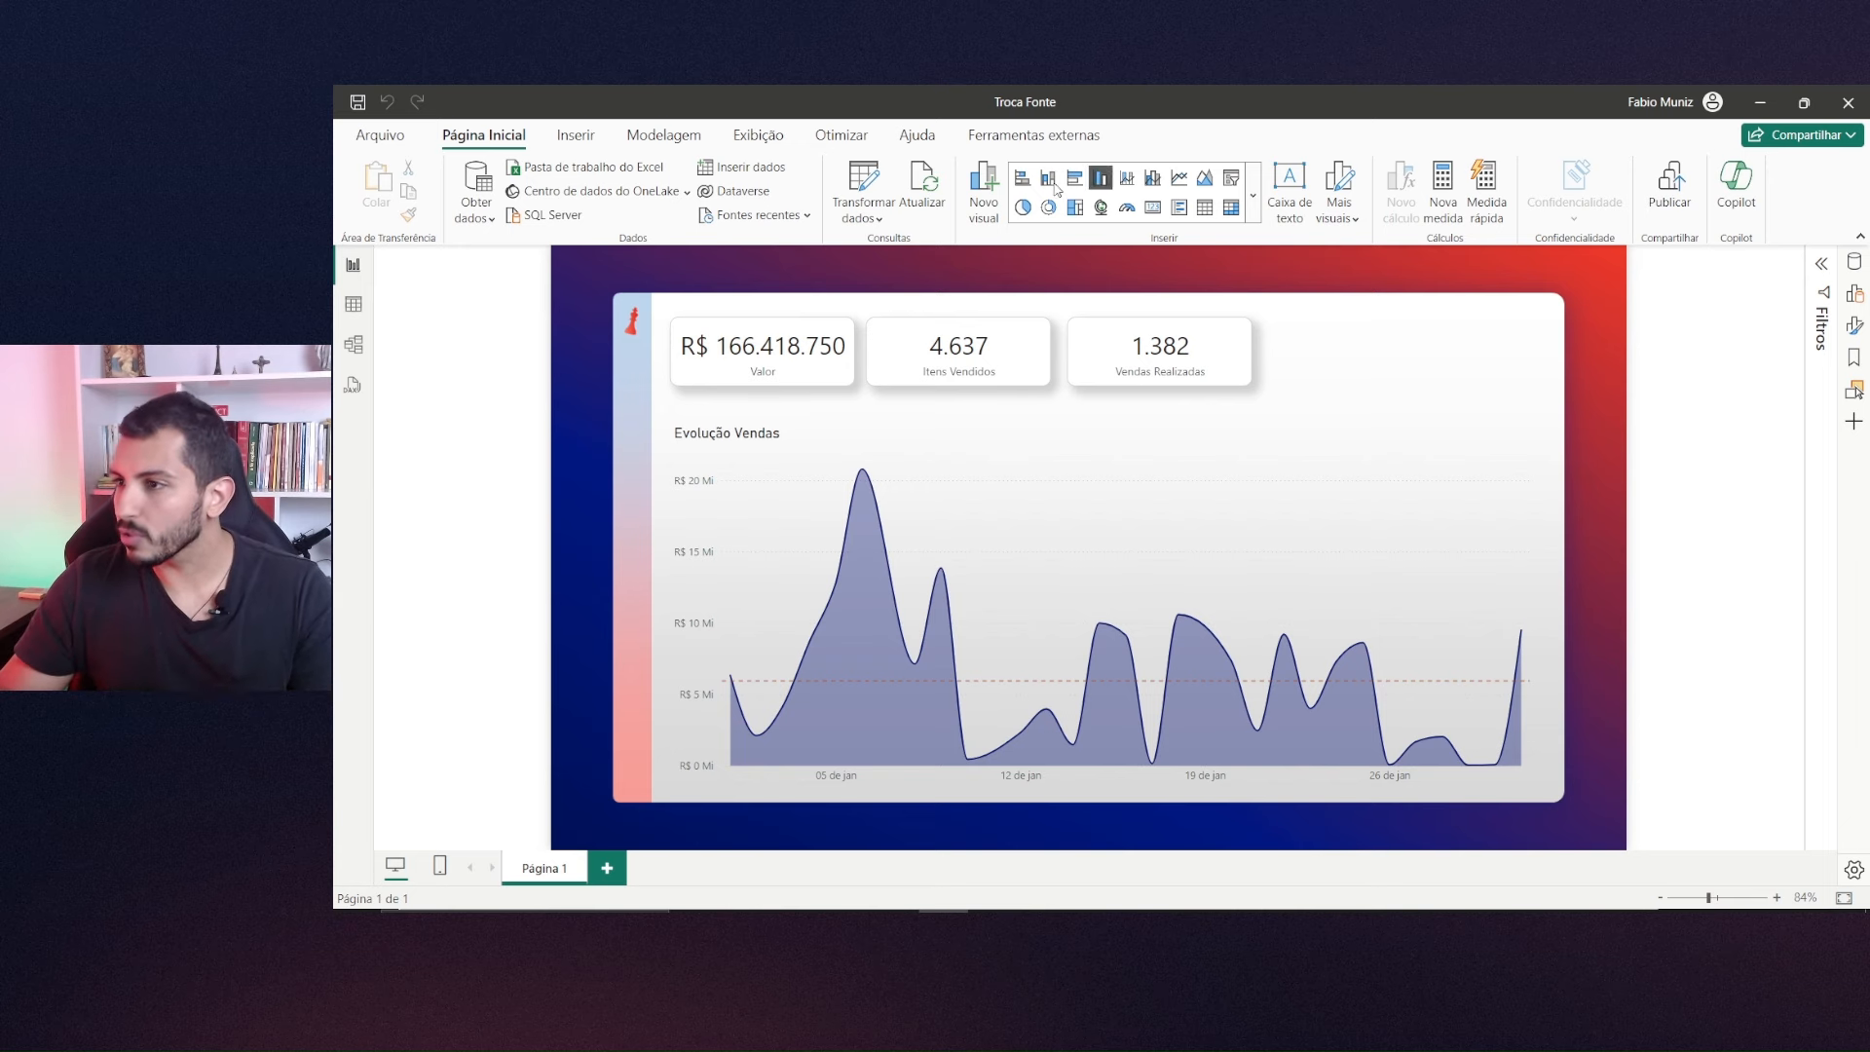
# Open the Power Query editor for the report and check the Vendas EXCEL workbook and its file type in the project folder.
pyautogui.click(863, 190)
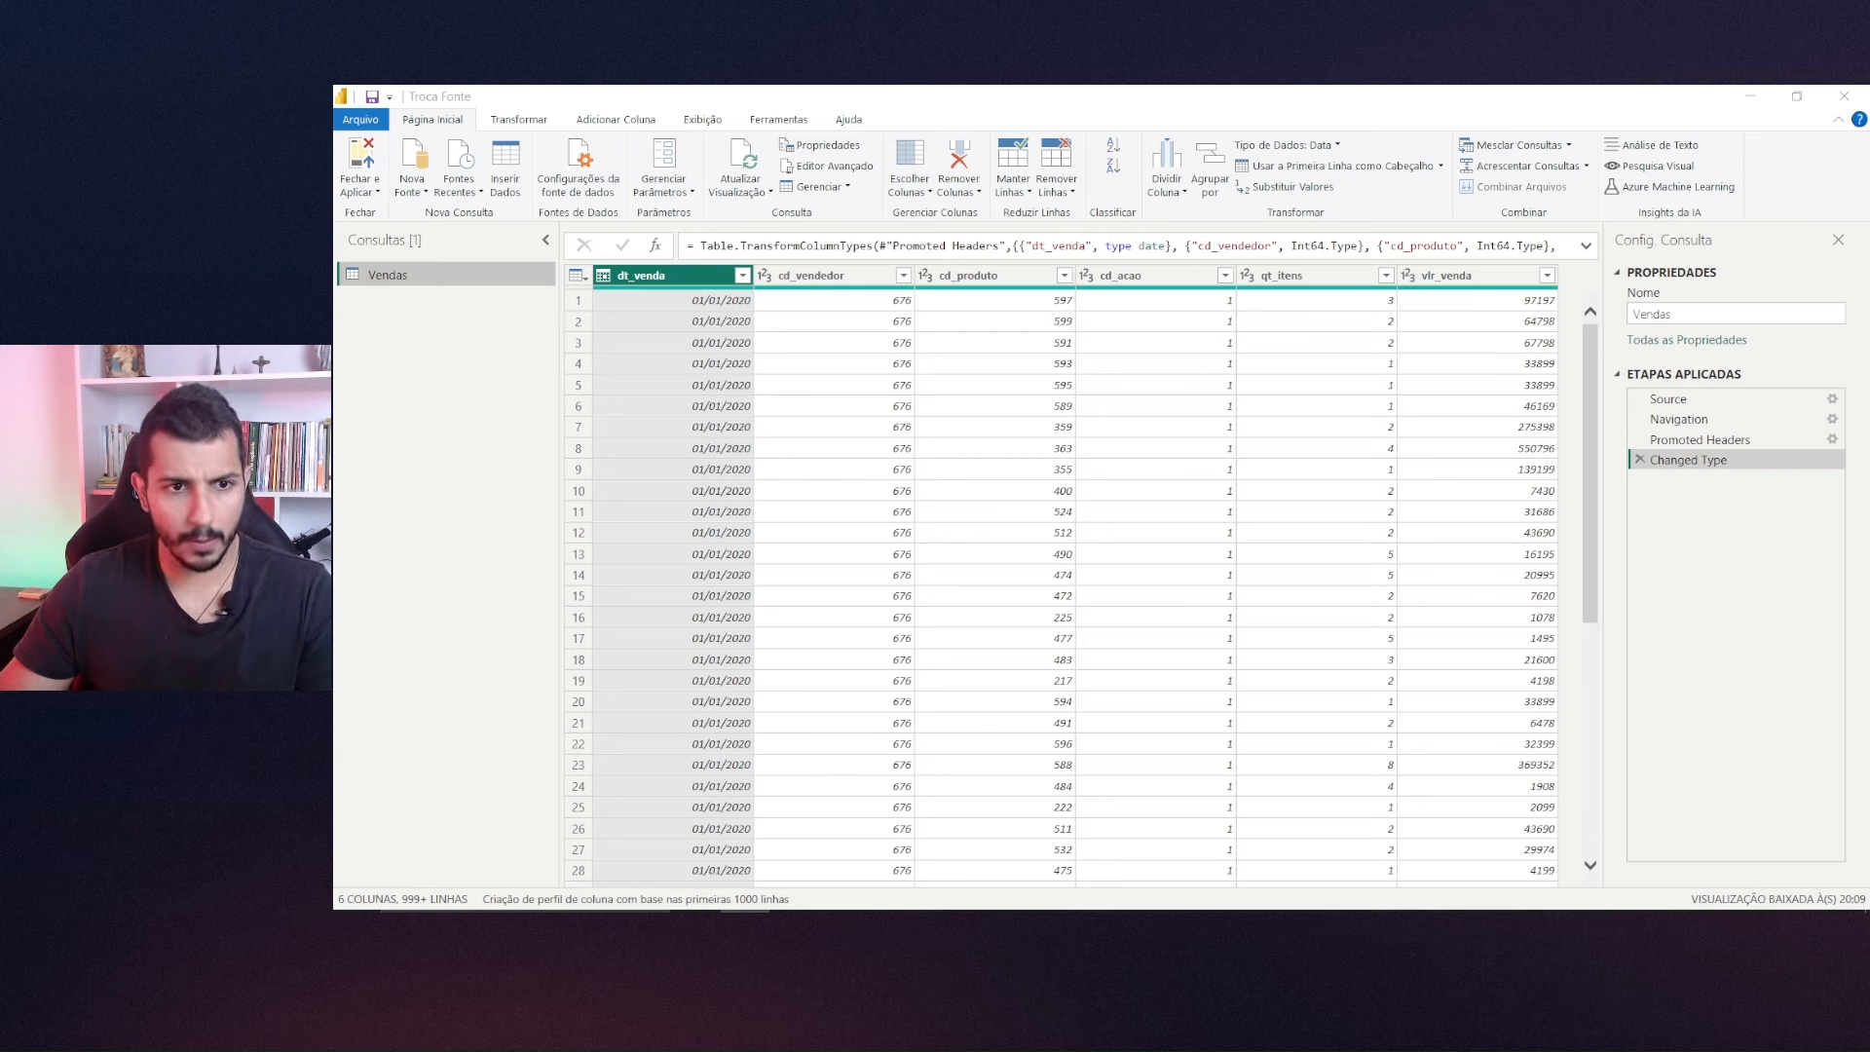
pyautogui.moveTo(334, 247); pyautogui.dragTo(950, 167)
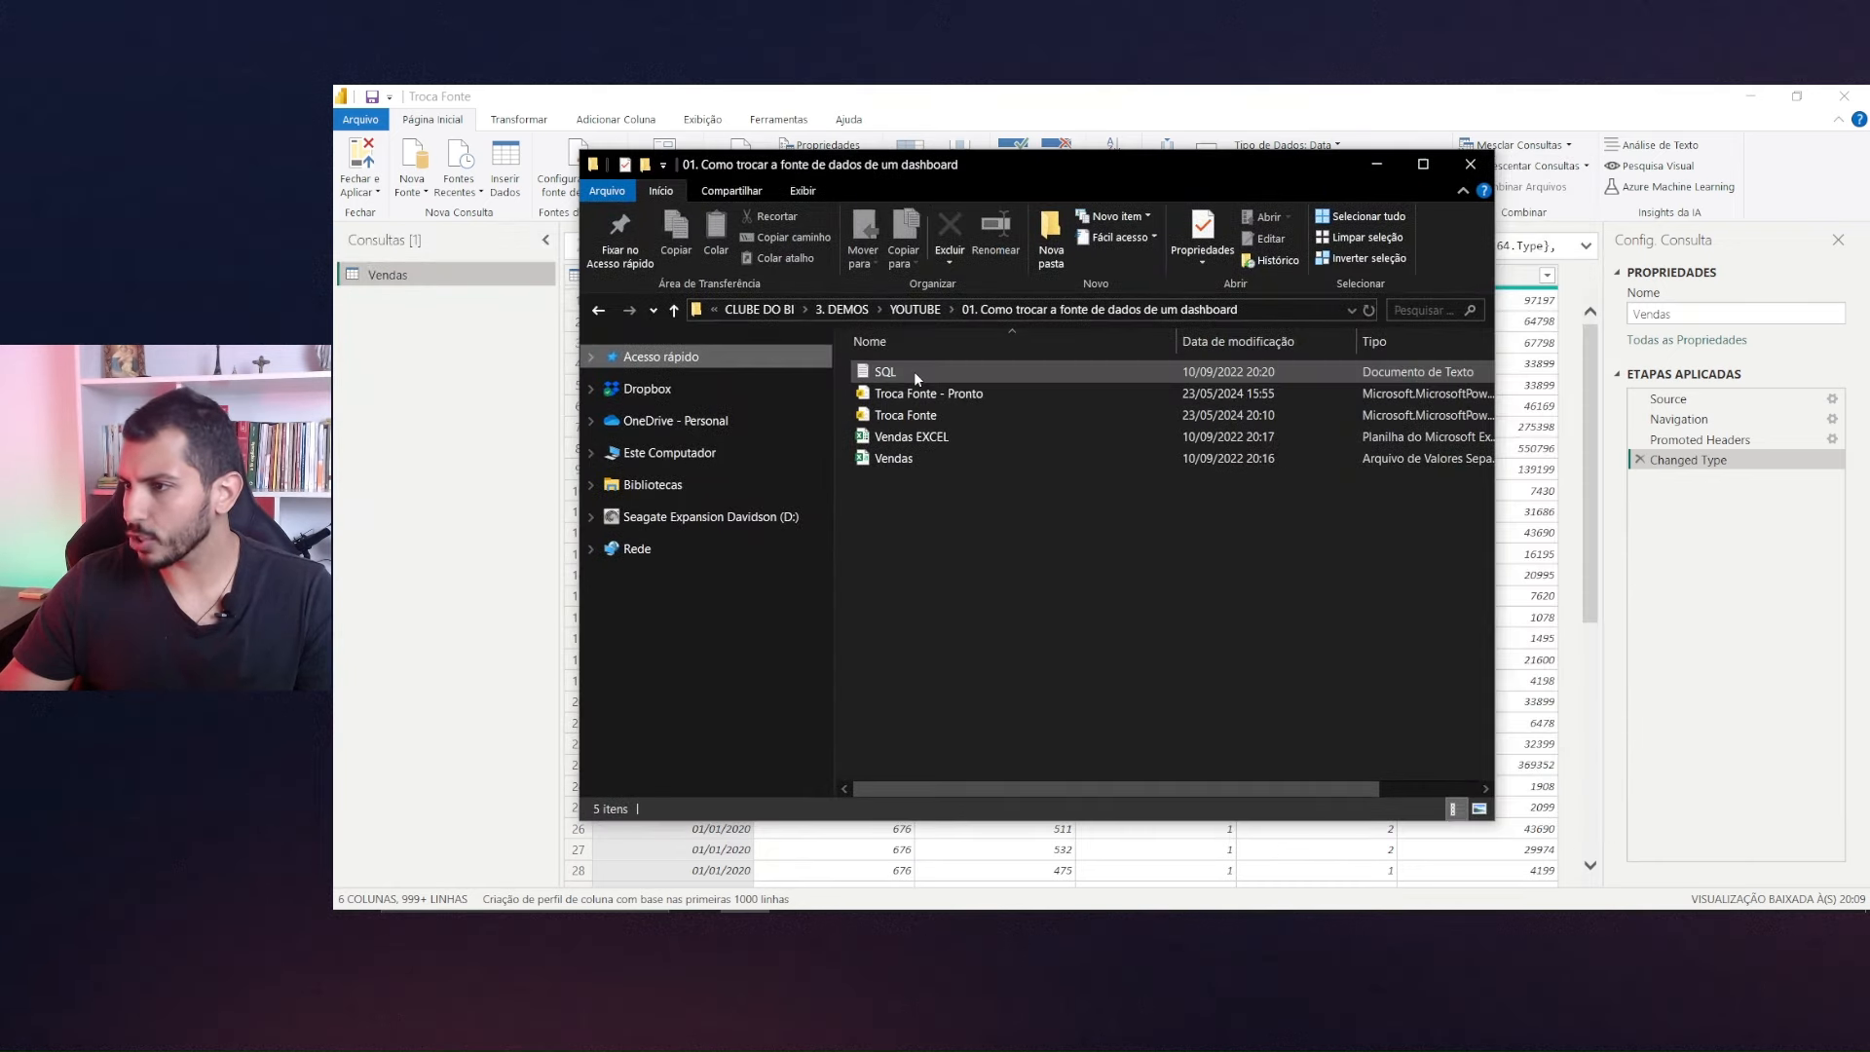
pyautogui.click(931, 438)
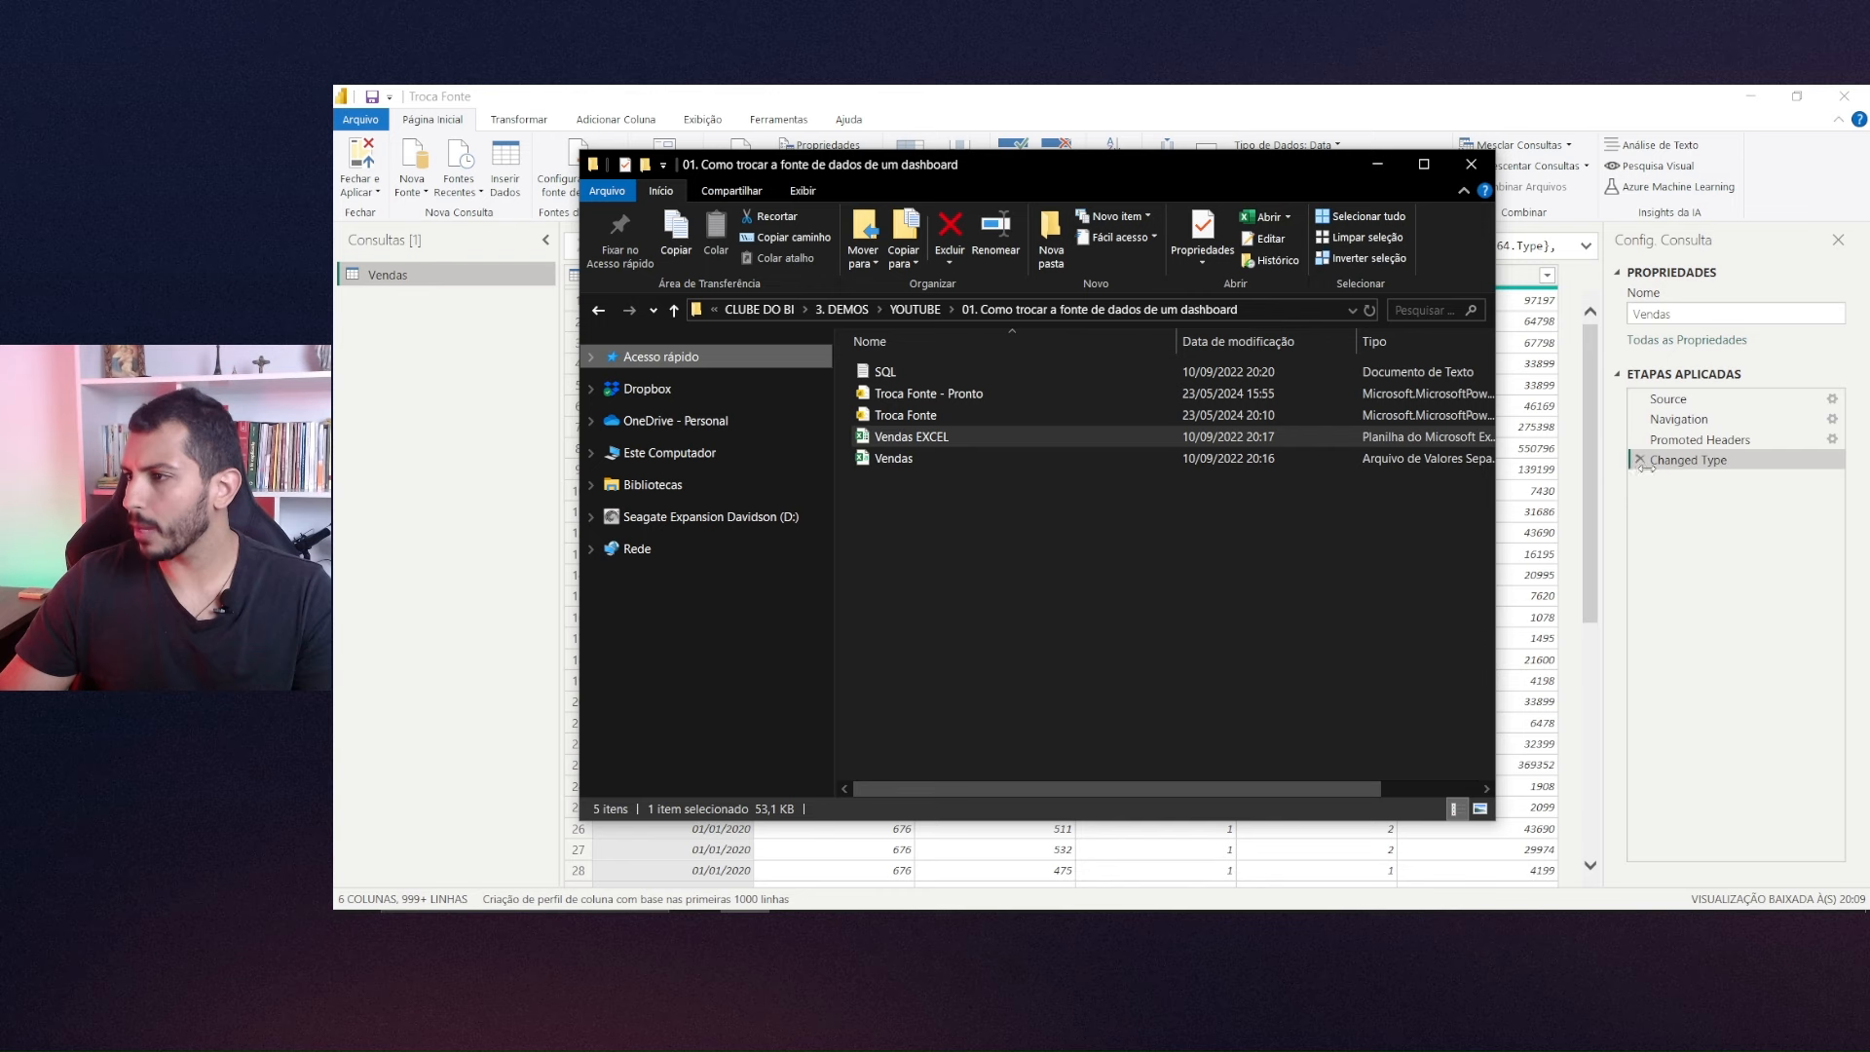
pyautogui.moveTo(1499, 479); pyautogui.dragTo(1650, 479)
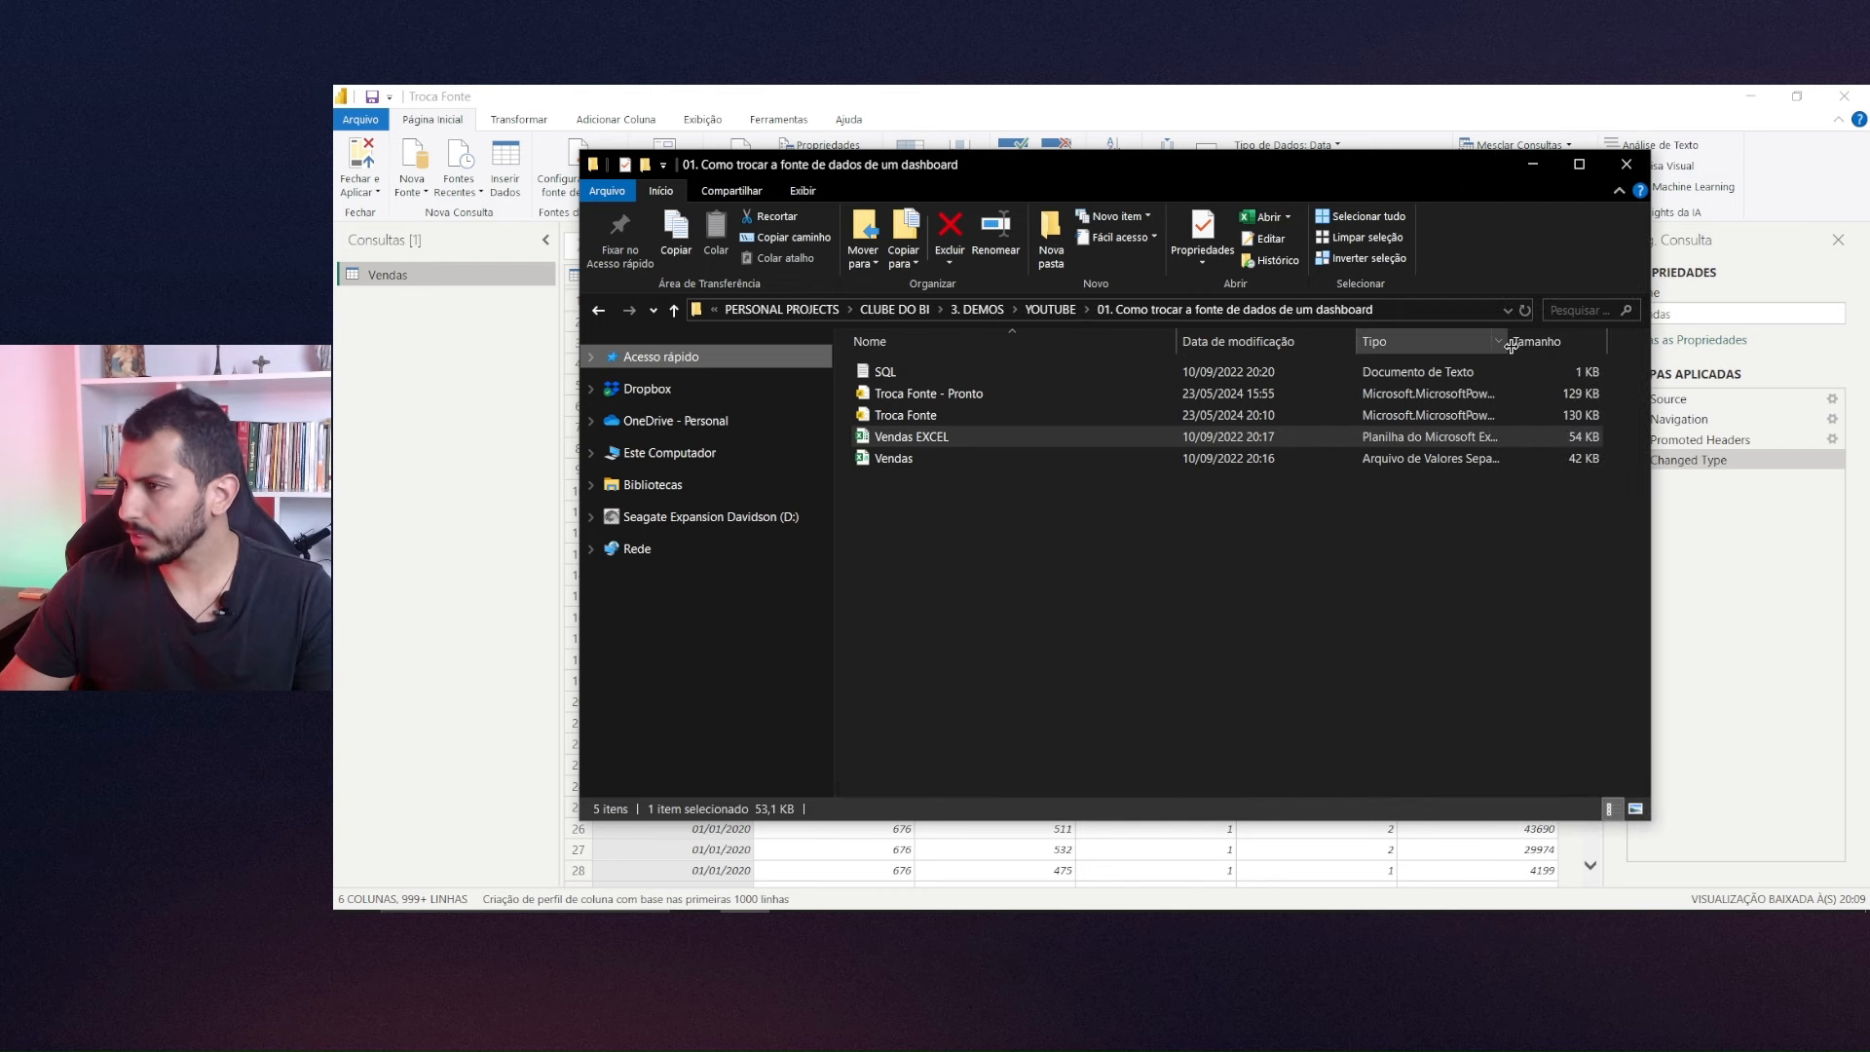
pyautogui.moveTo(1511, 346); pyautogui.dragTo(1574, 347)
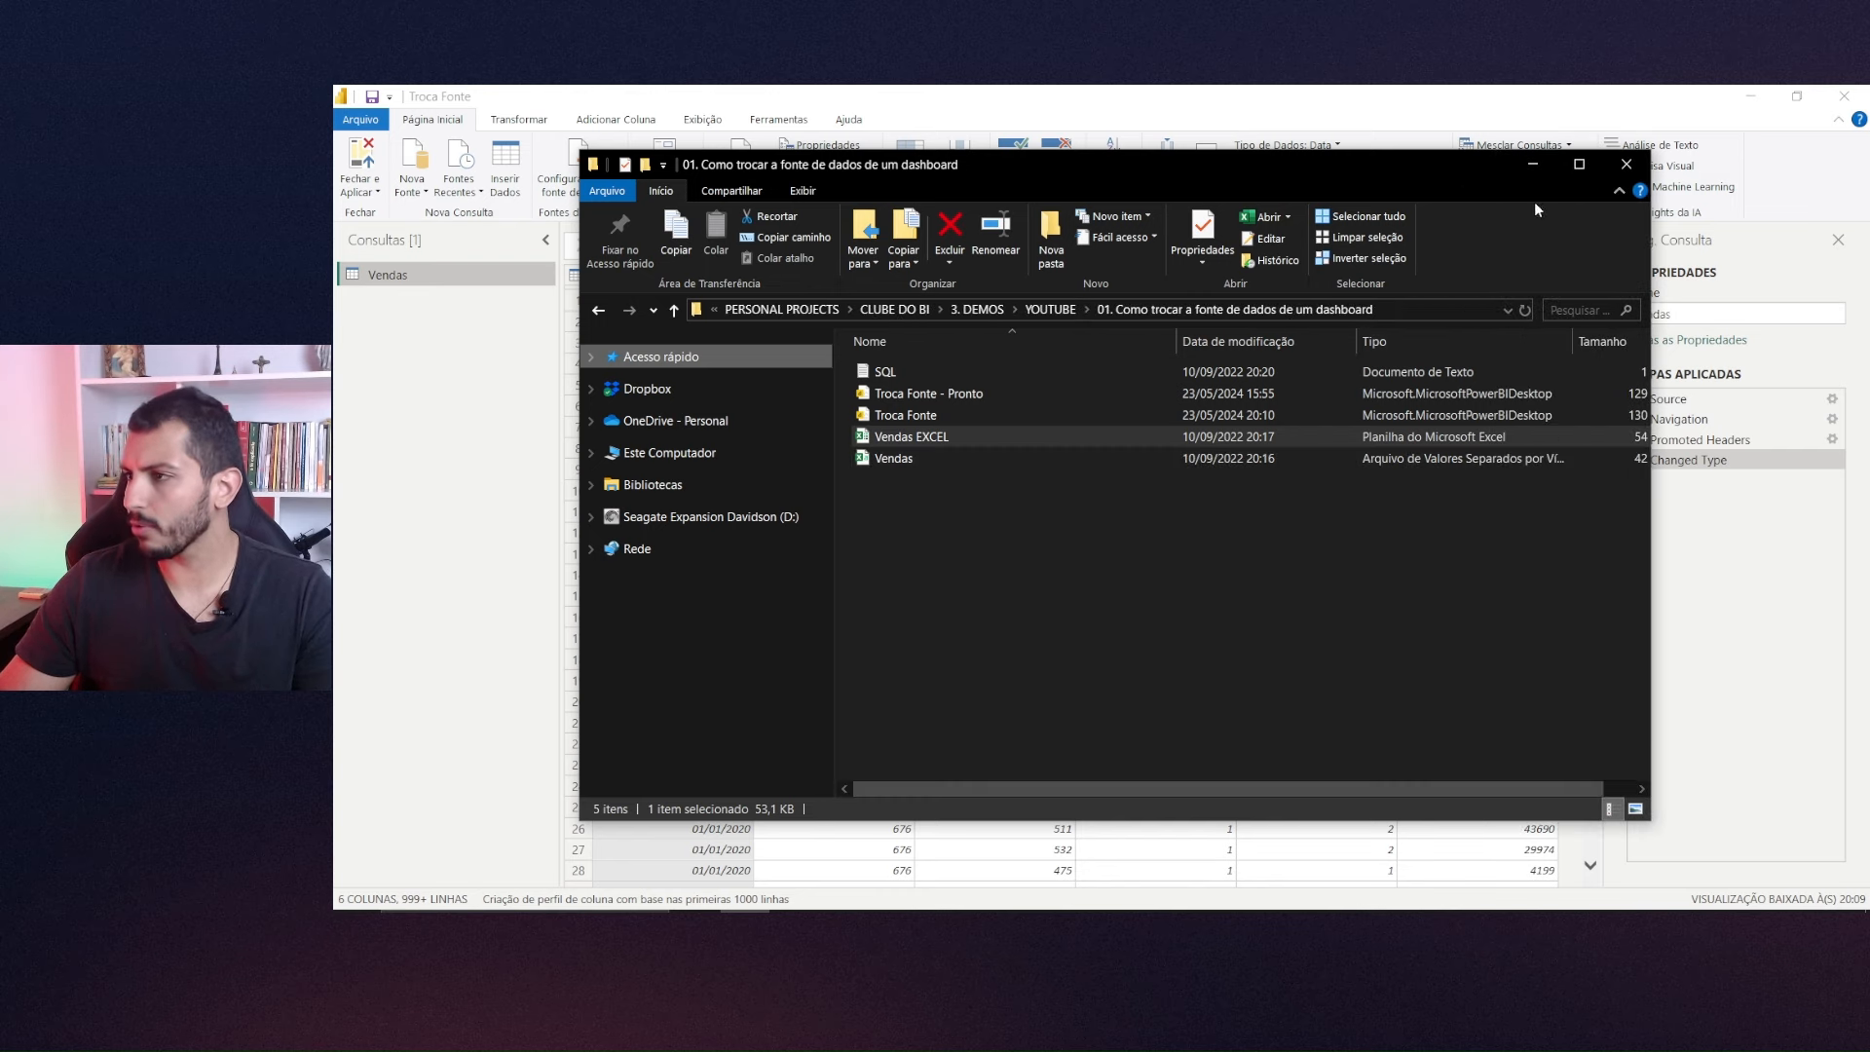
pyautogui.click(1533, 166)
# Review the full formulas of the Vendas query's Source, Navigation, Promoted Headers and Changed Type steps.
pyautogui.click(1668, 400)
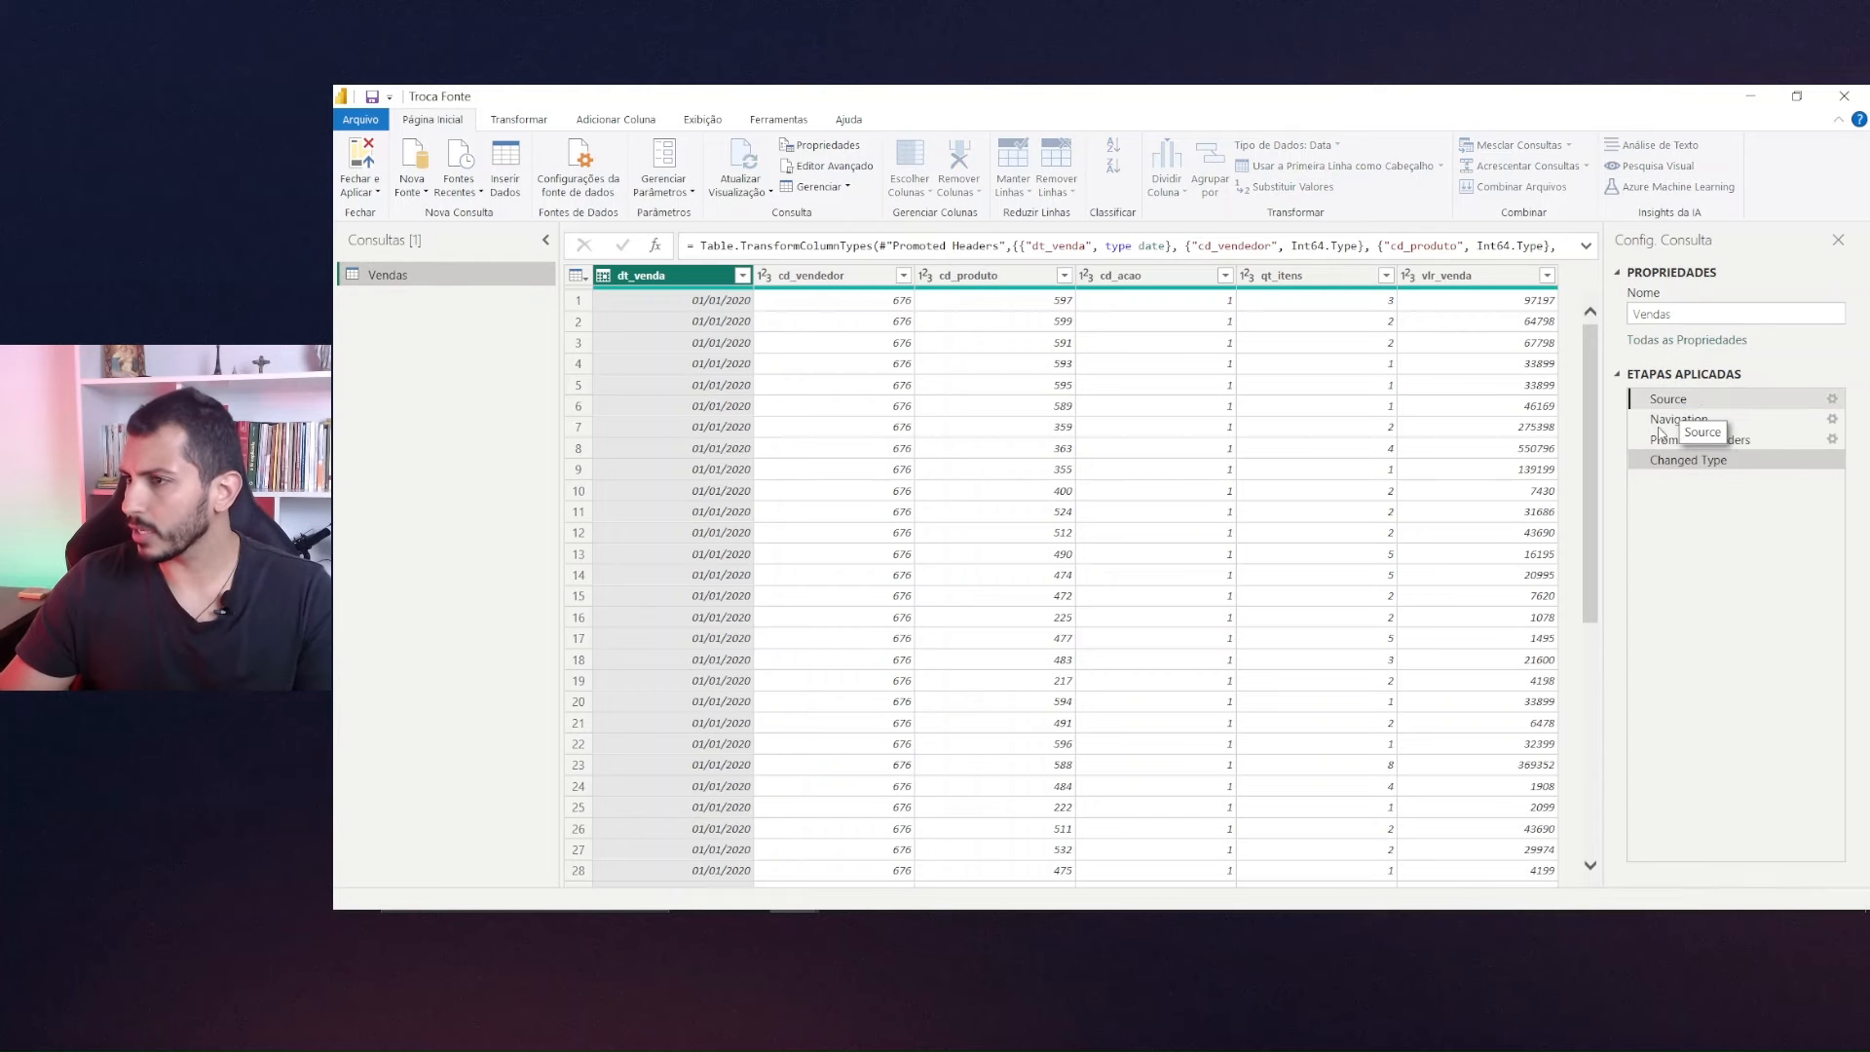
pyautogui.click(1586, 245)
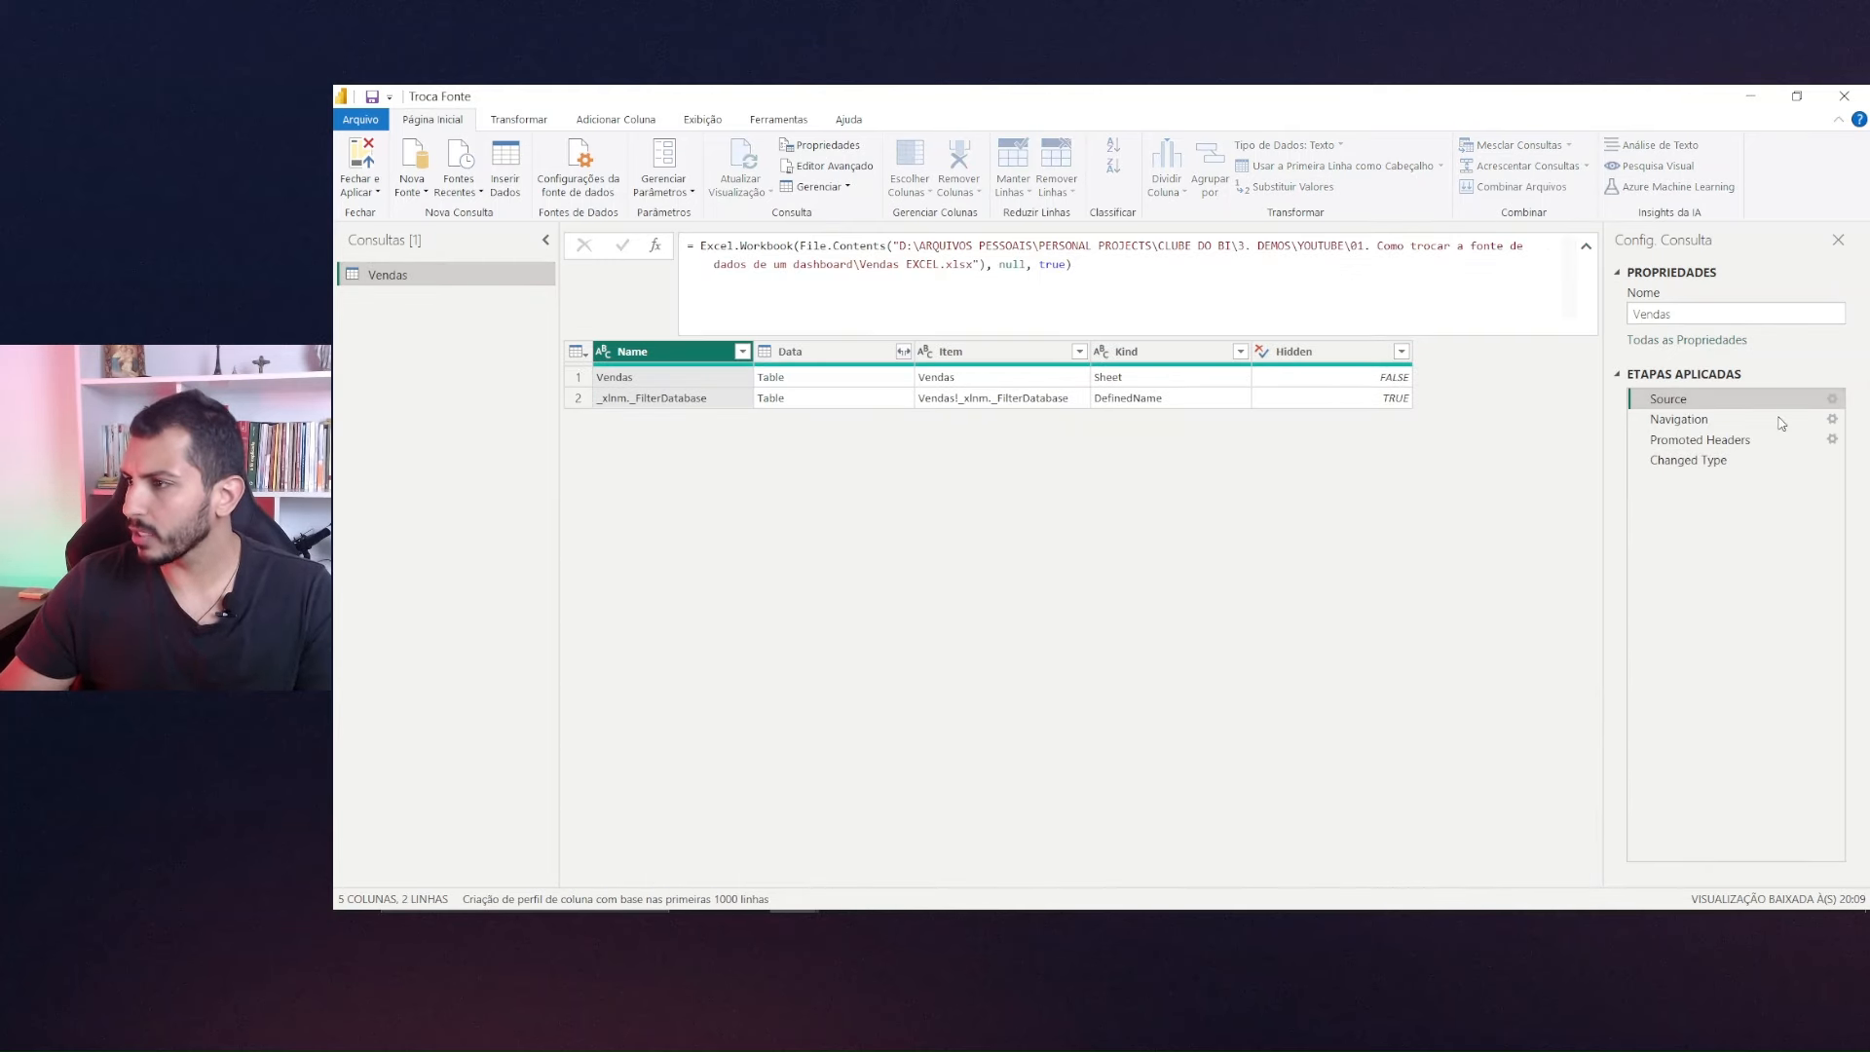
pyautogui.click(1722, 420)
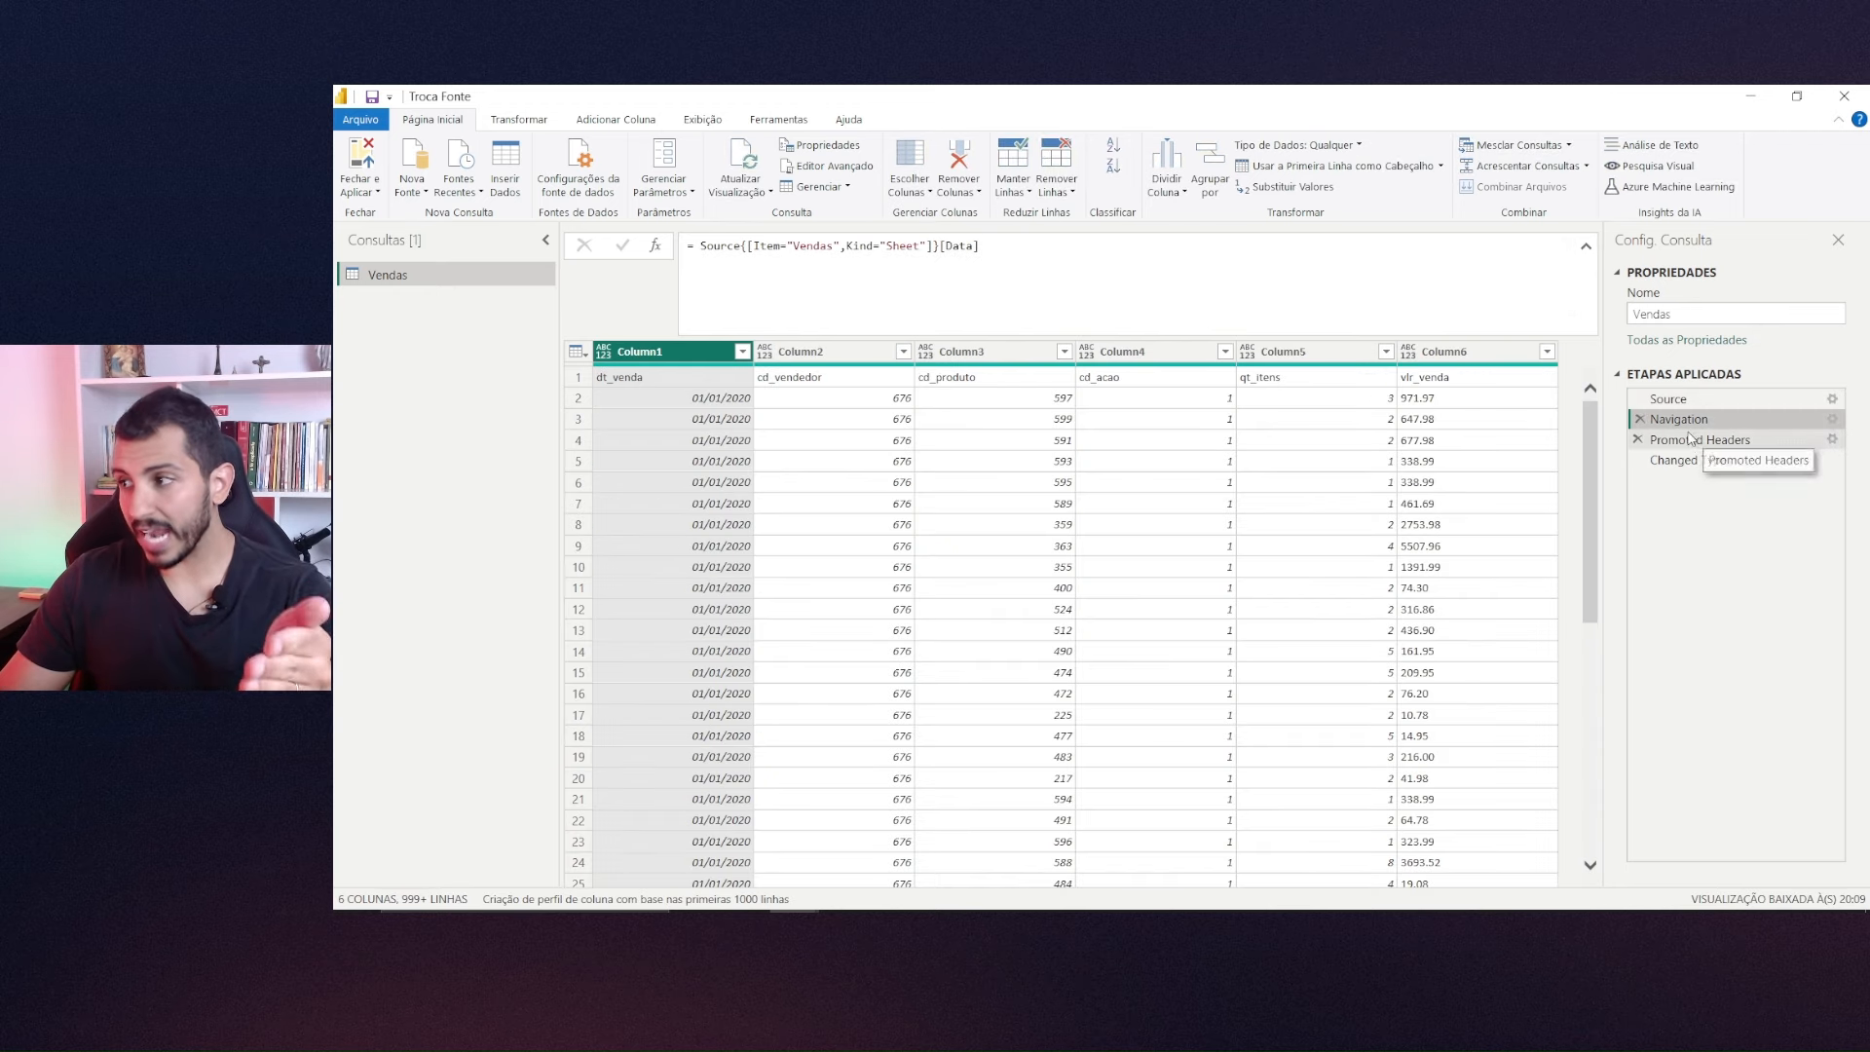
pyautogui.click(1707, 440)
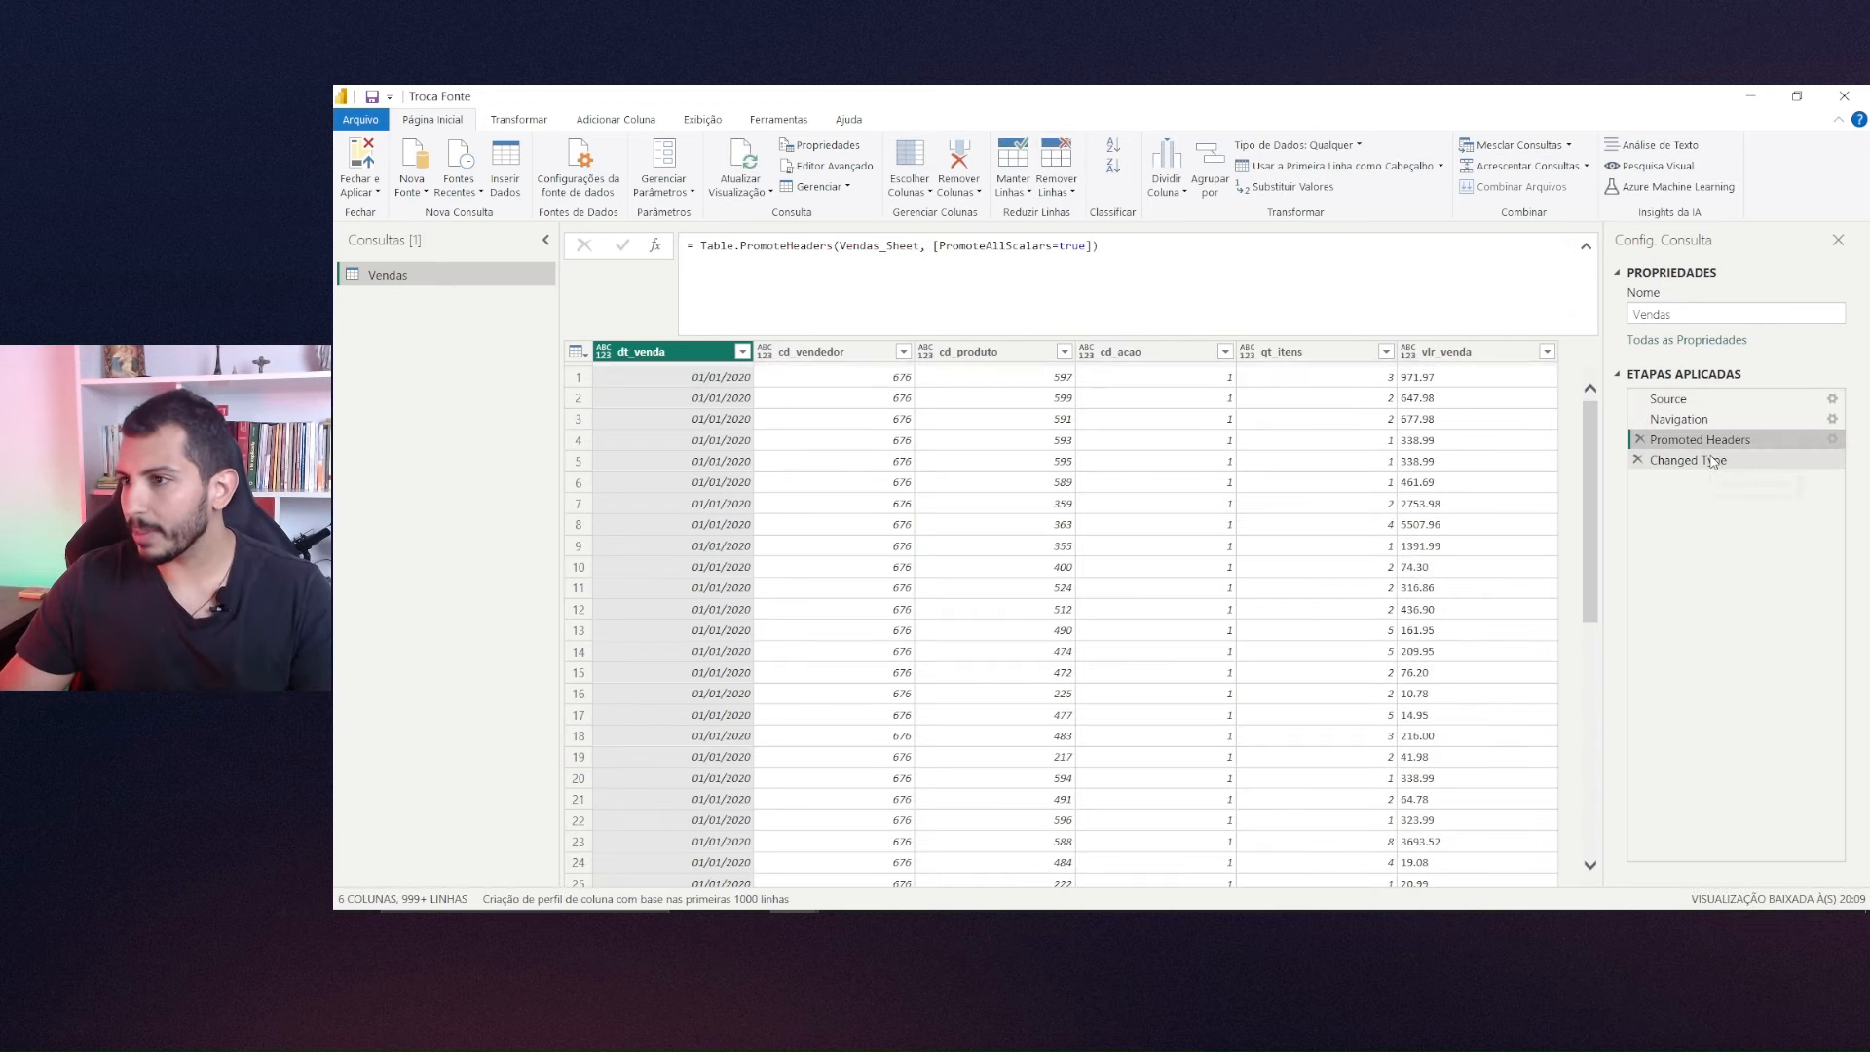
pyautogui.click(1712, 461)
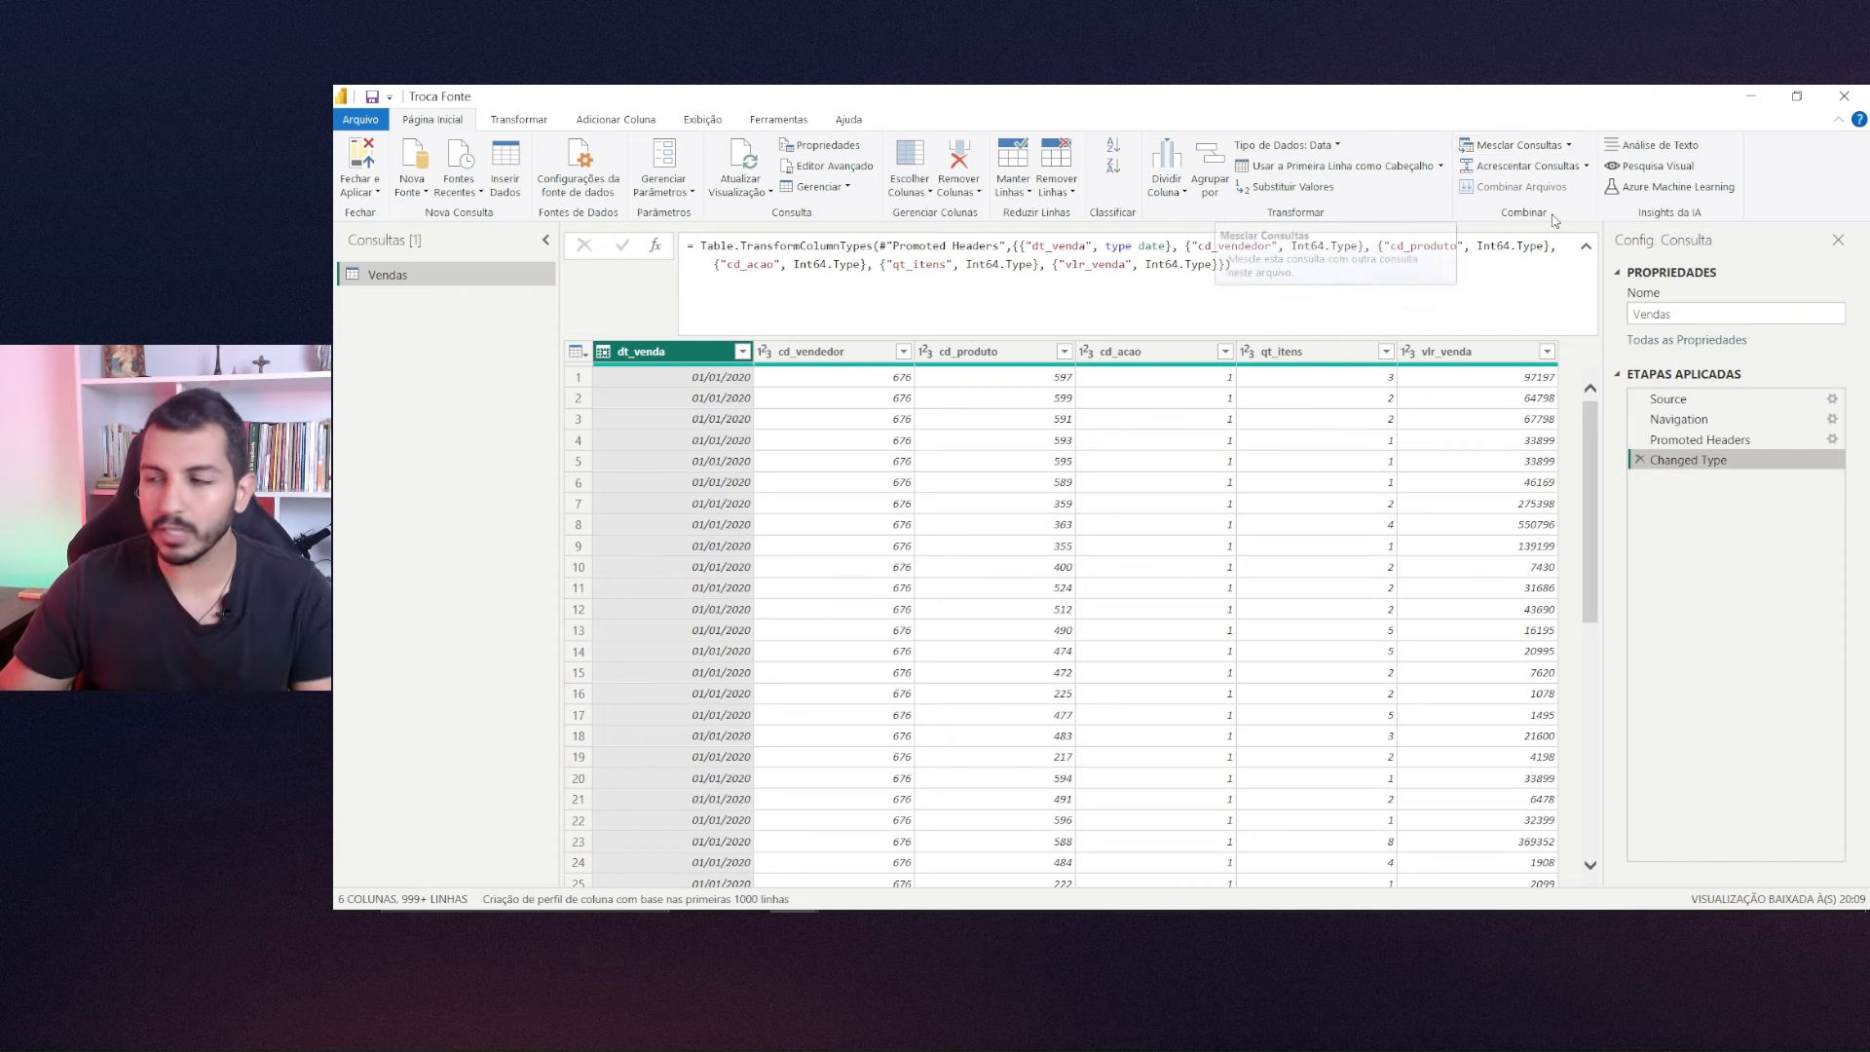
pyautogui.click(412, 185)
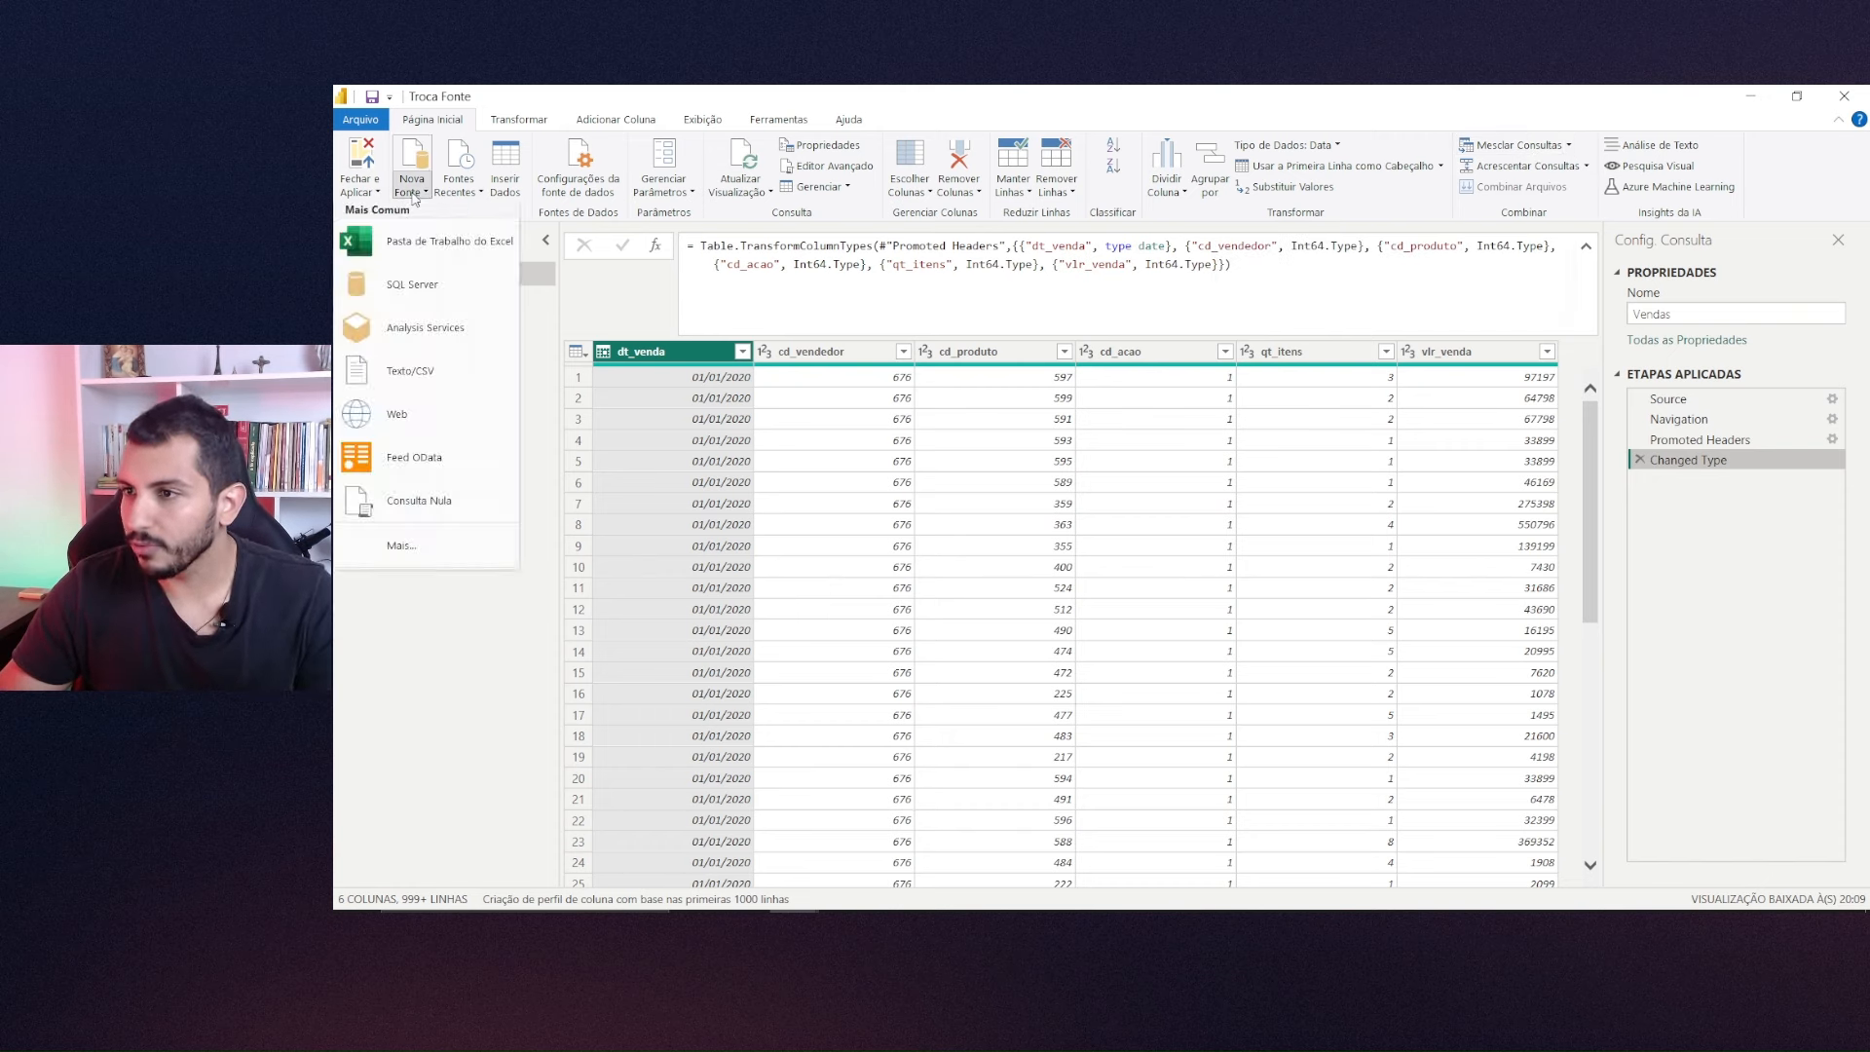
pyautogui.click(429, 548)
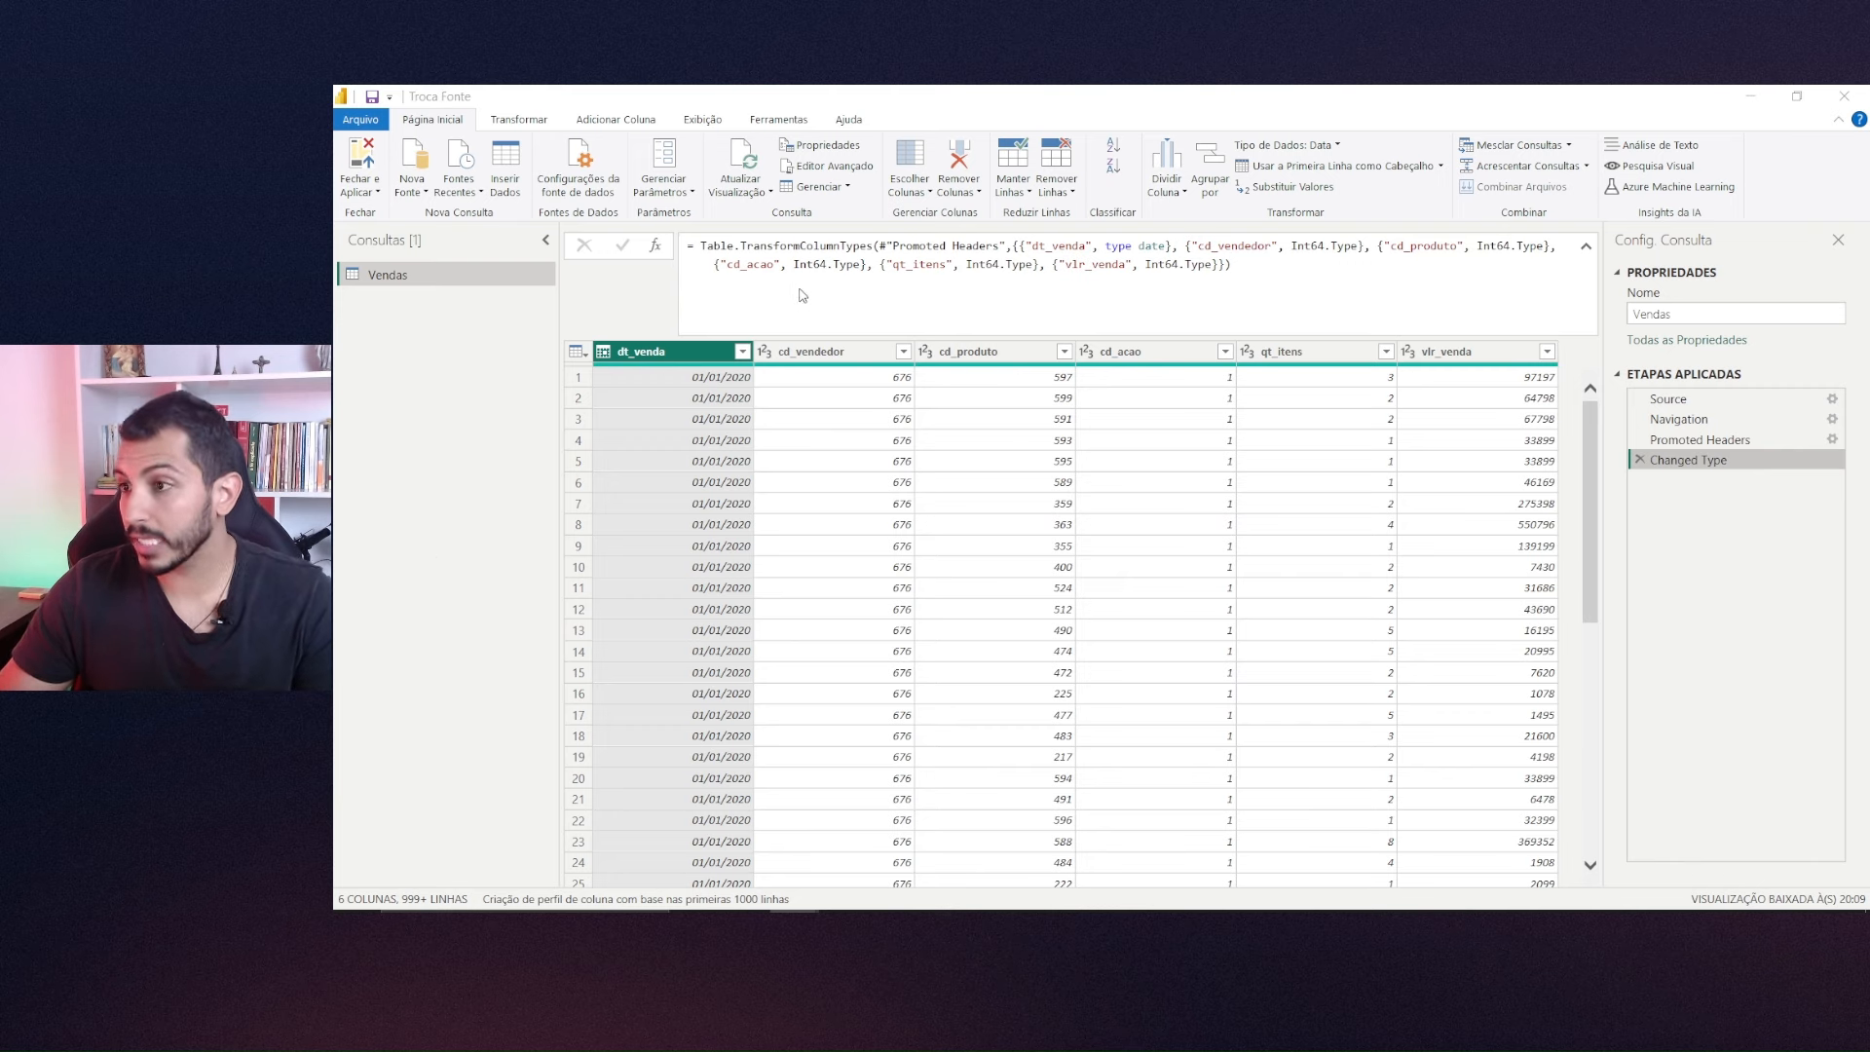
pyautogui.write('share')
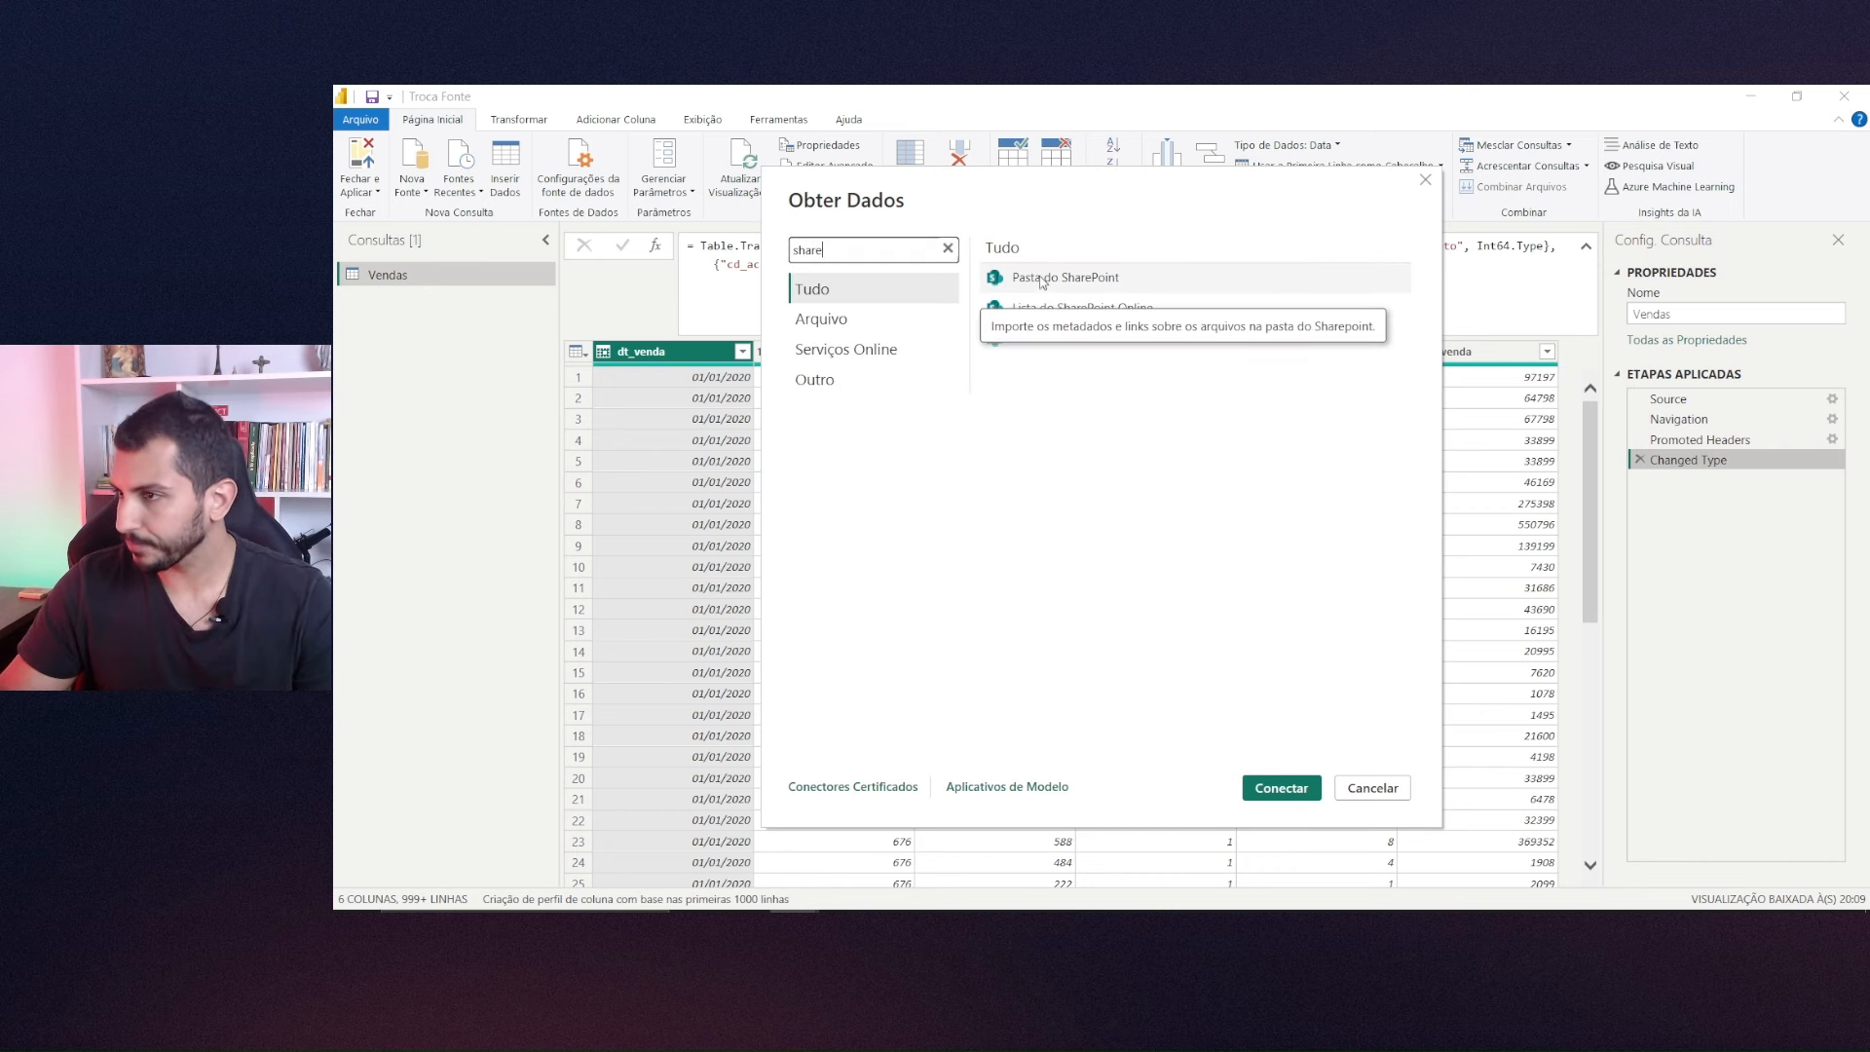
pyautogui.doubleClick(1037, 278)
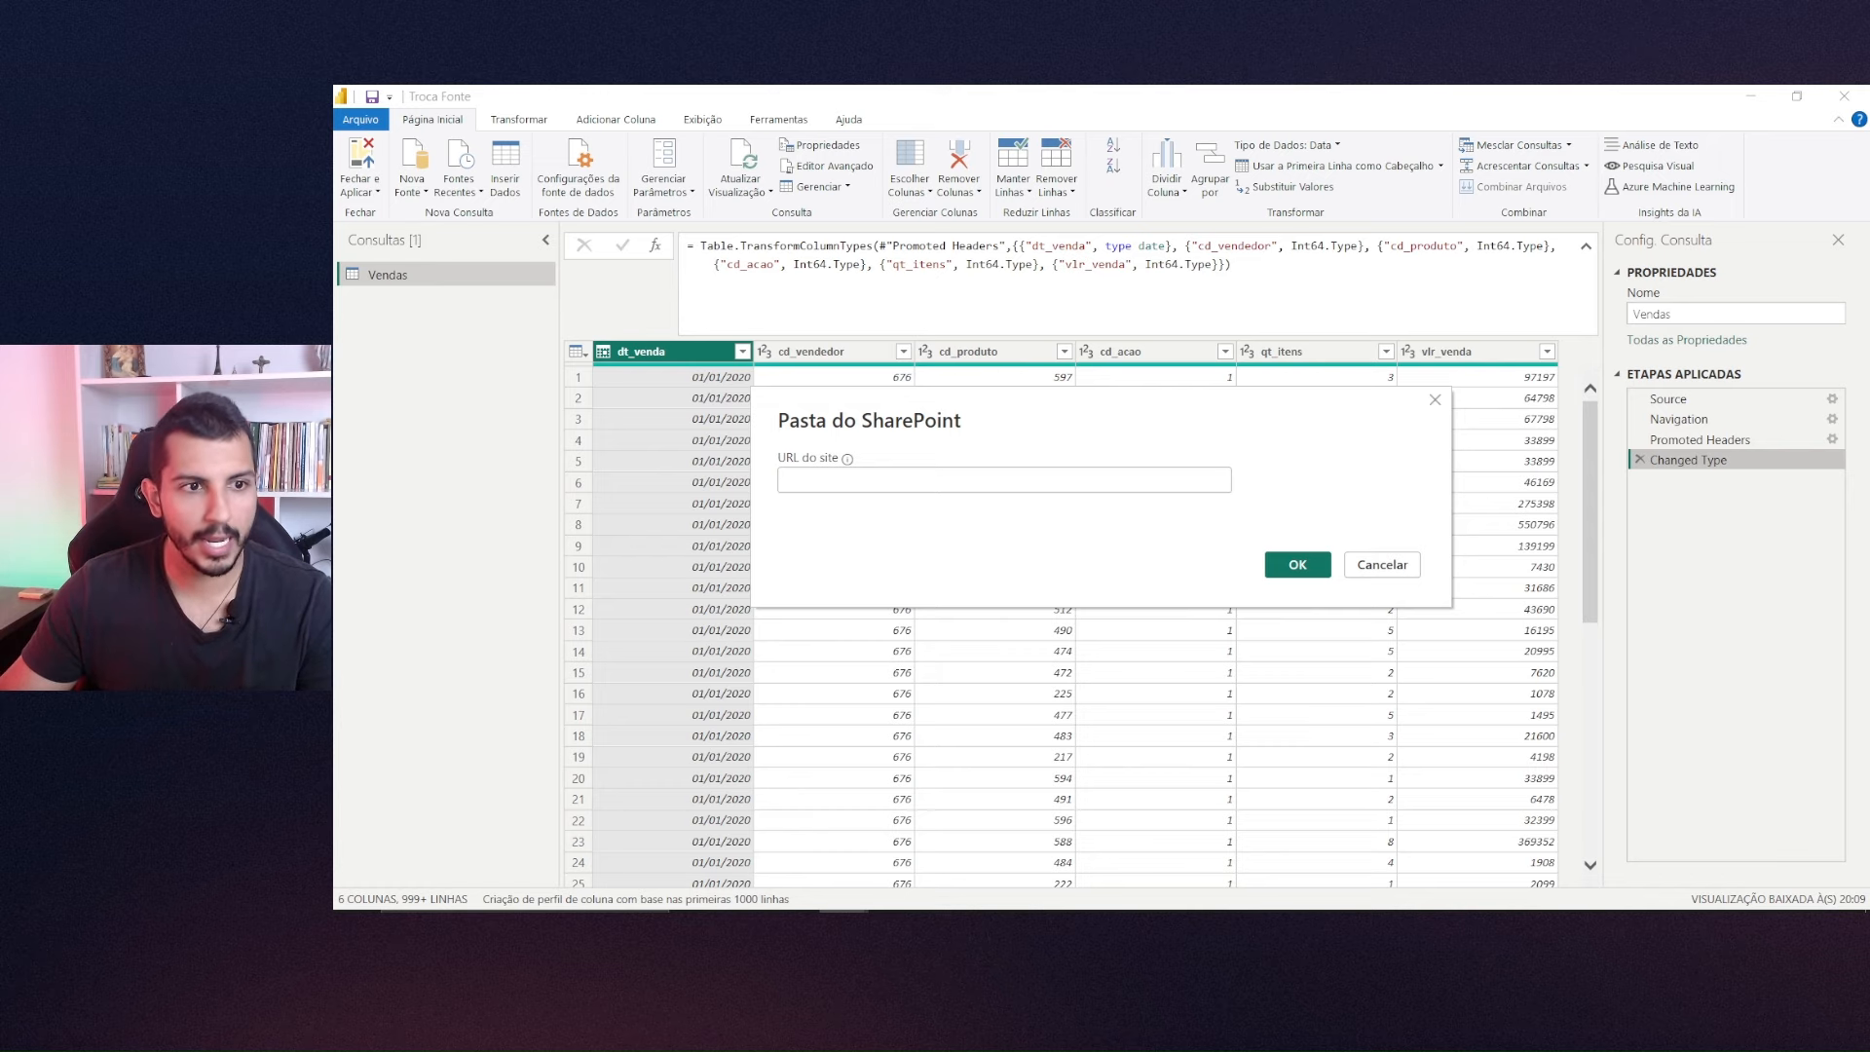
# Check the Vendas.csv file in the SharePoint document library in the browser, then return to Power Query.
pyautogui.moveTo(333, 206); pyautogui.dragTo(838, 146)
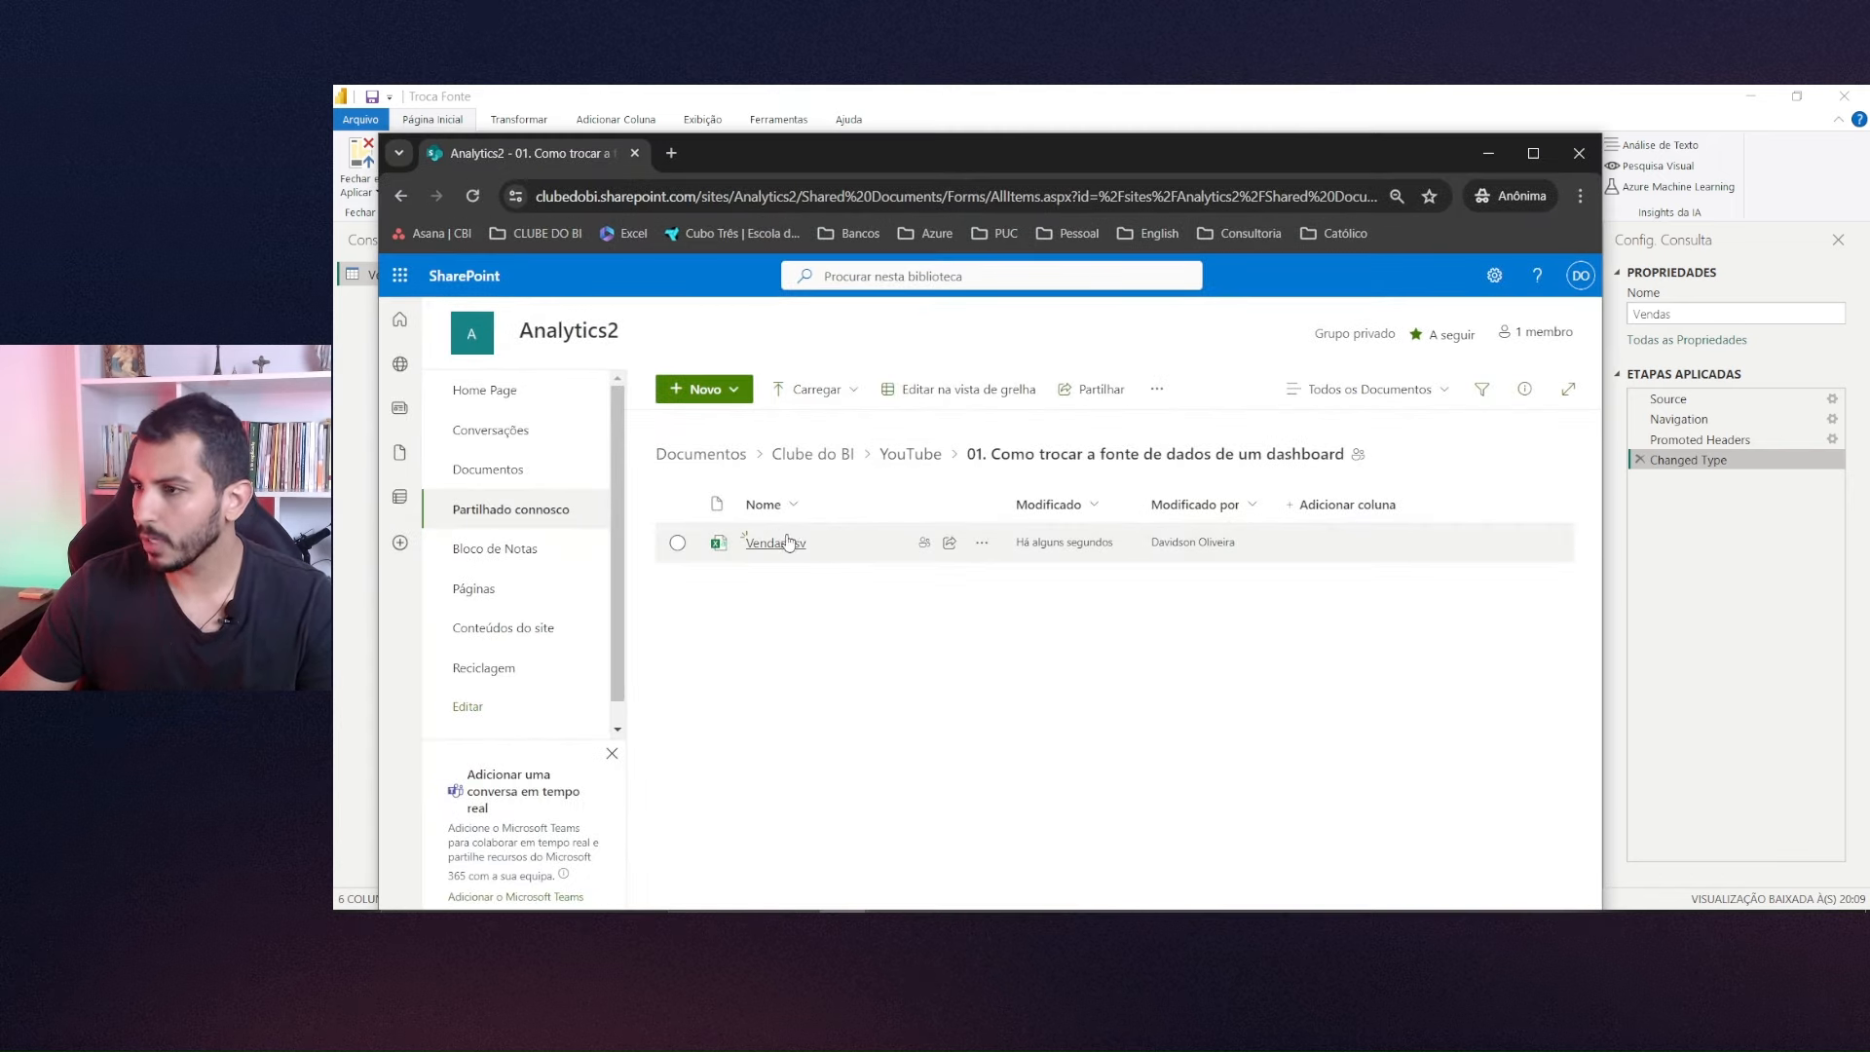
pyautogui.moveTo(816, 549)
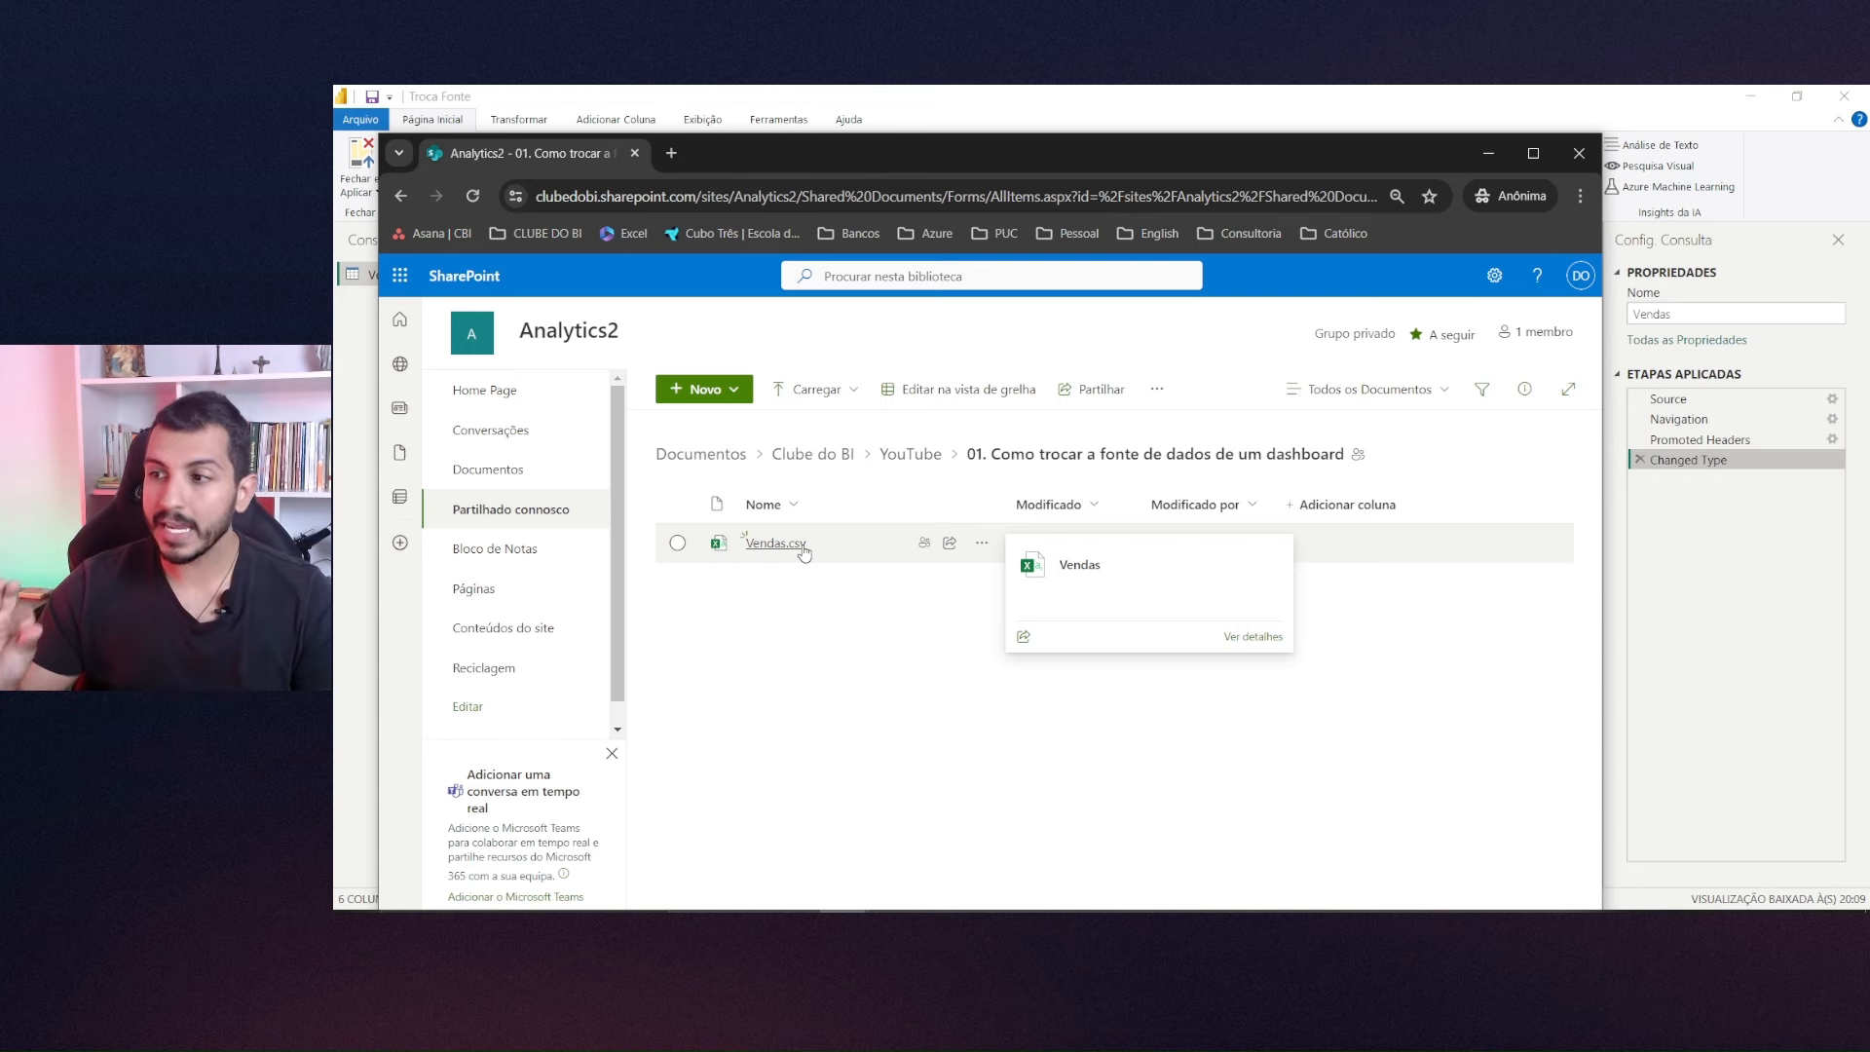
pyautogui.click(1499, 160)
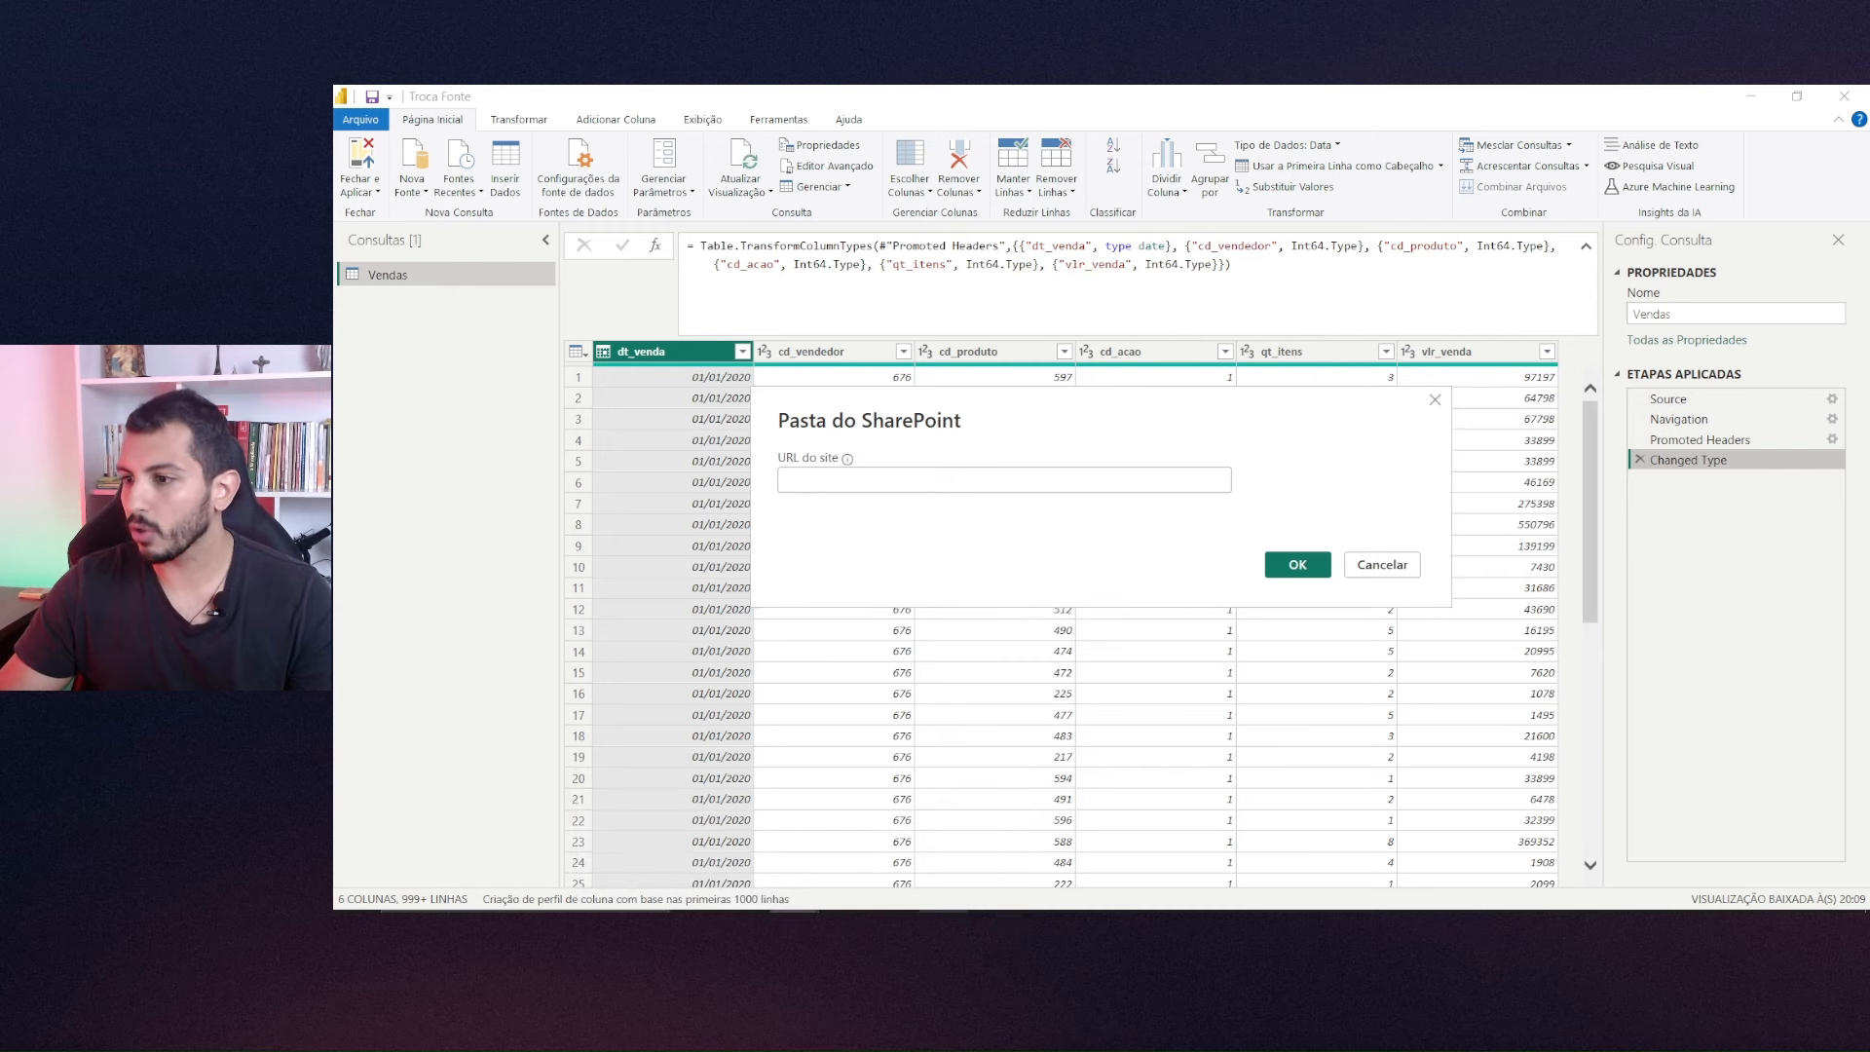
# Copy the file path of Vendas.csv from its details in the SharePoint library in the browser, then return to Power Query.
pyautogui.moveTo(843, 916)
pyautogui.click(949, 843)
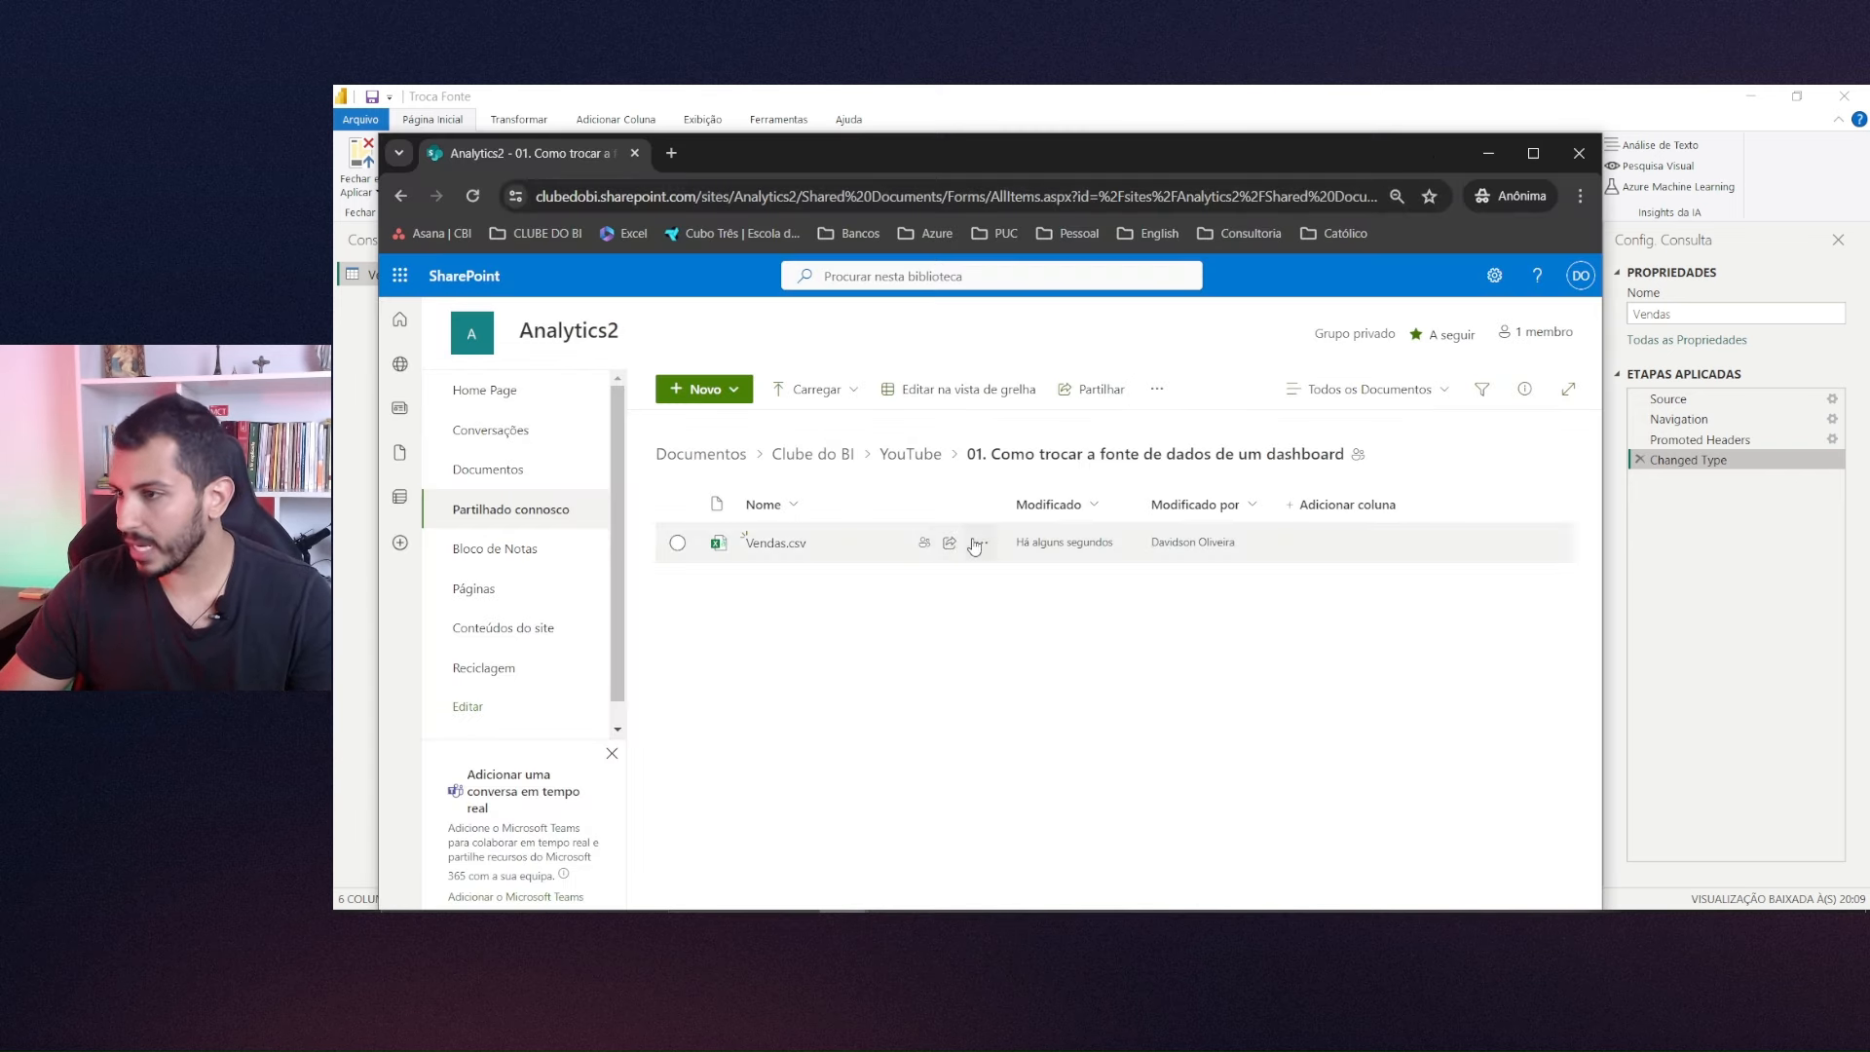
pyautogui.click(986, 542)
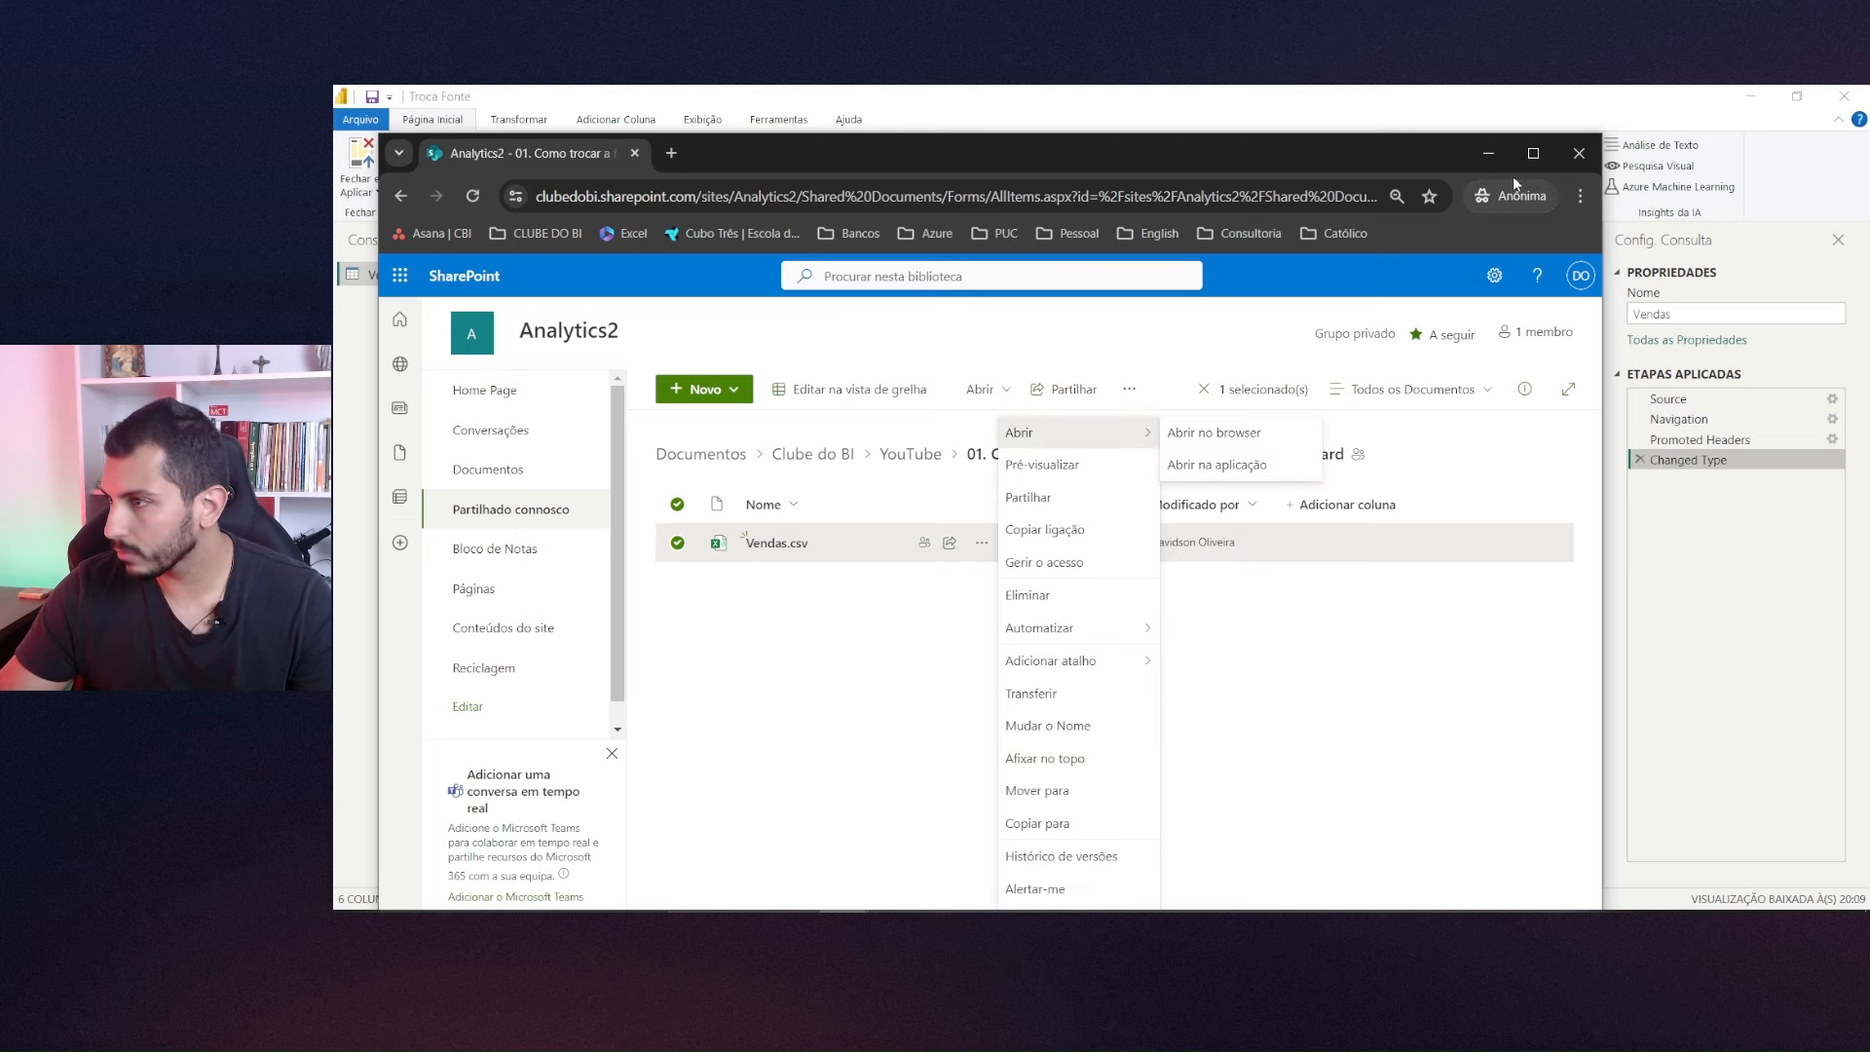
pyautogui.click(1534, 154)
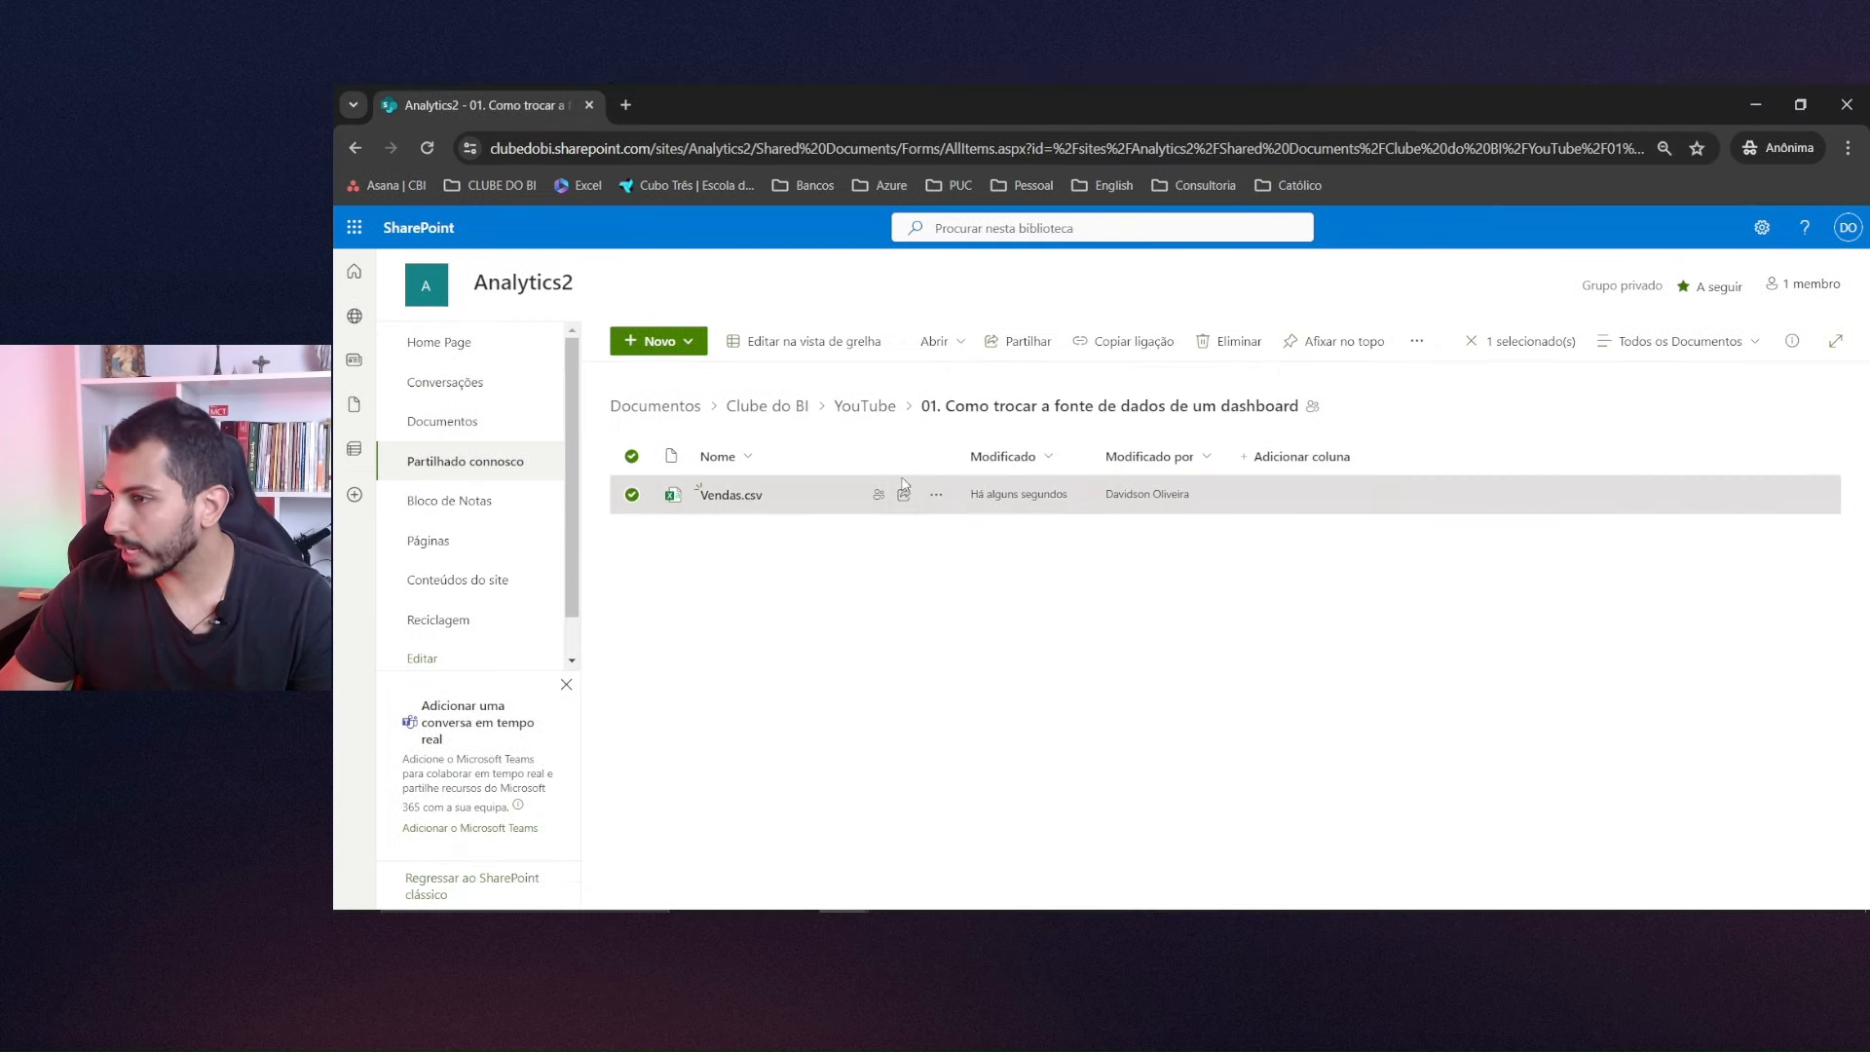
pyautogui.click(936, 497)
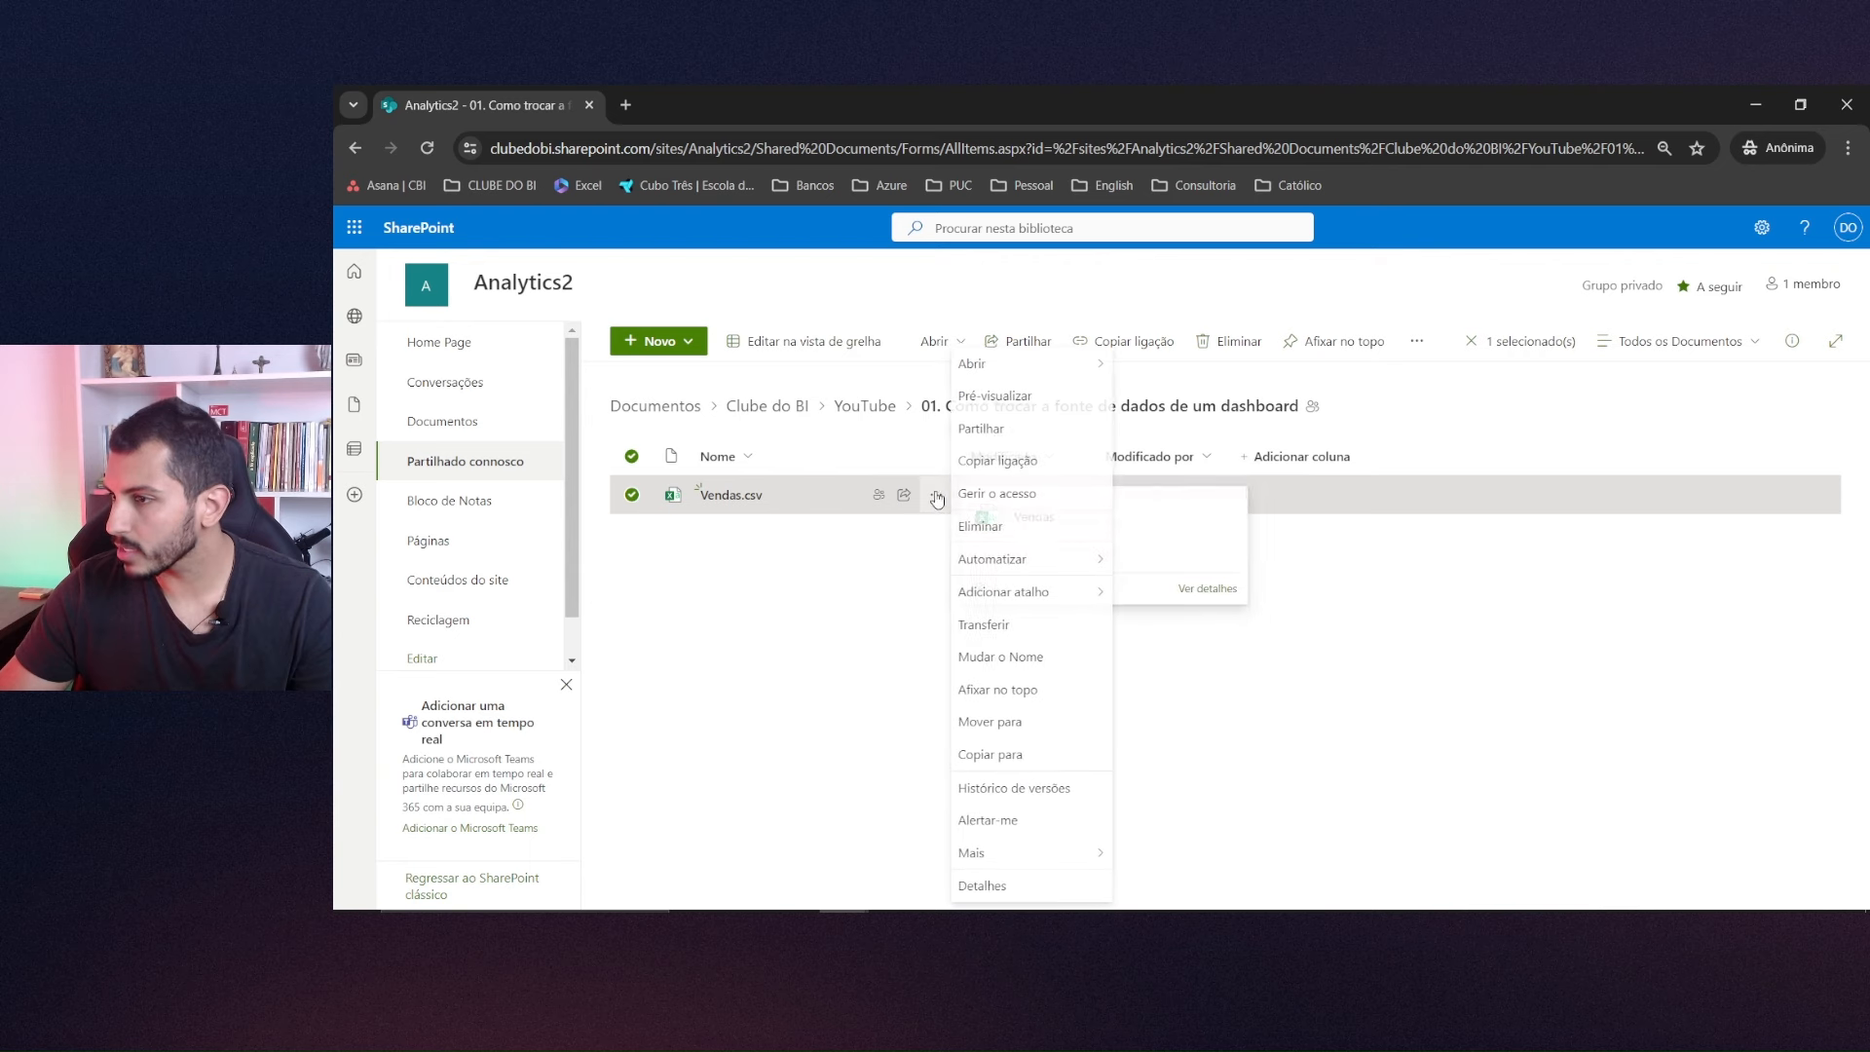
pyautogui.click(1013, 886)
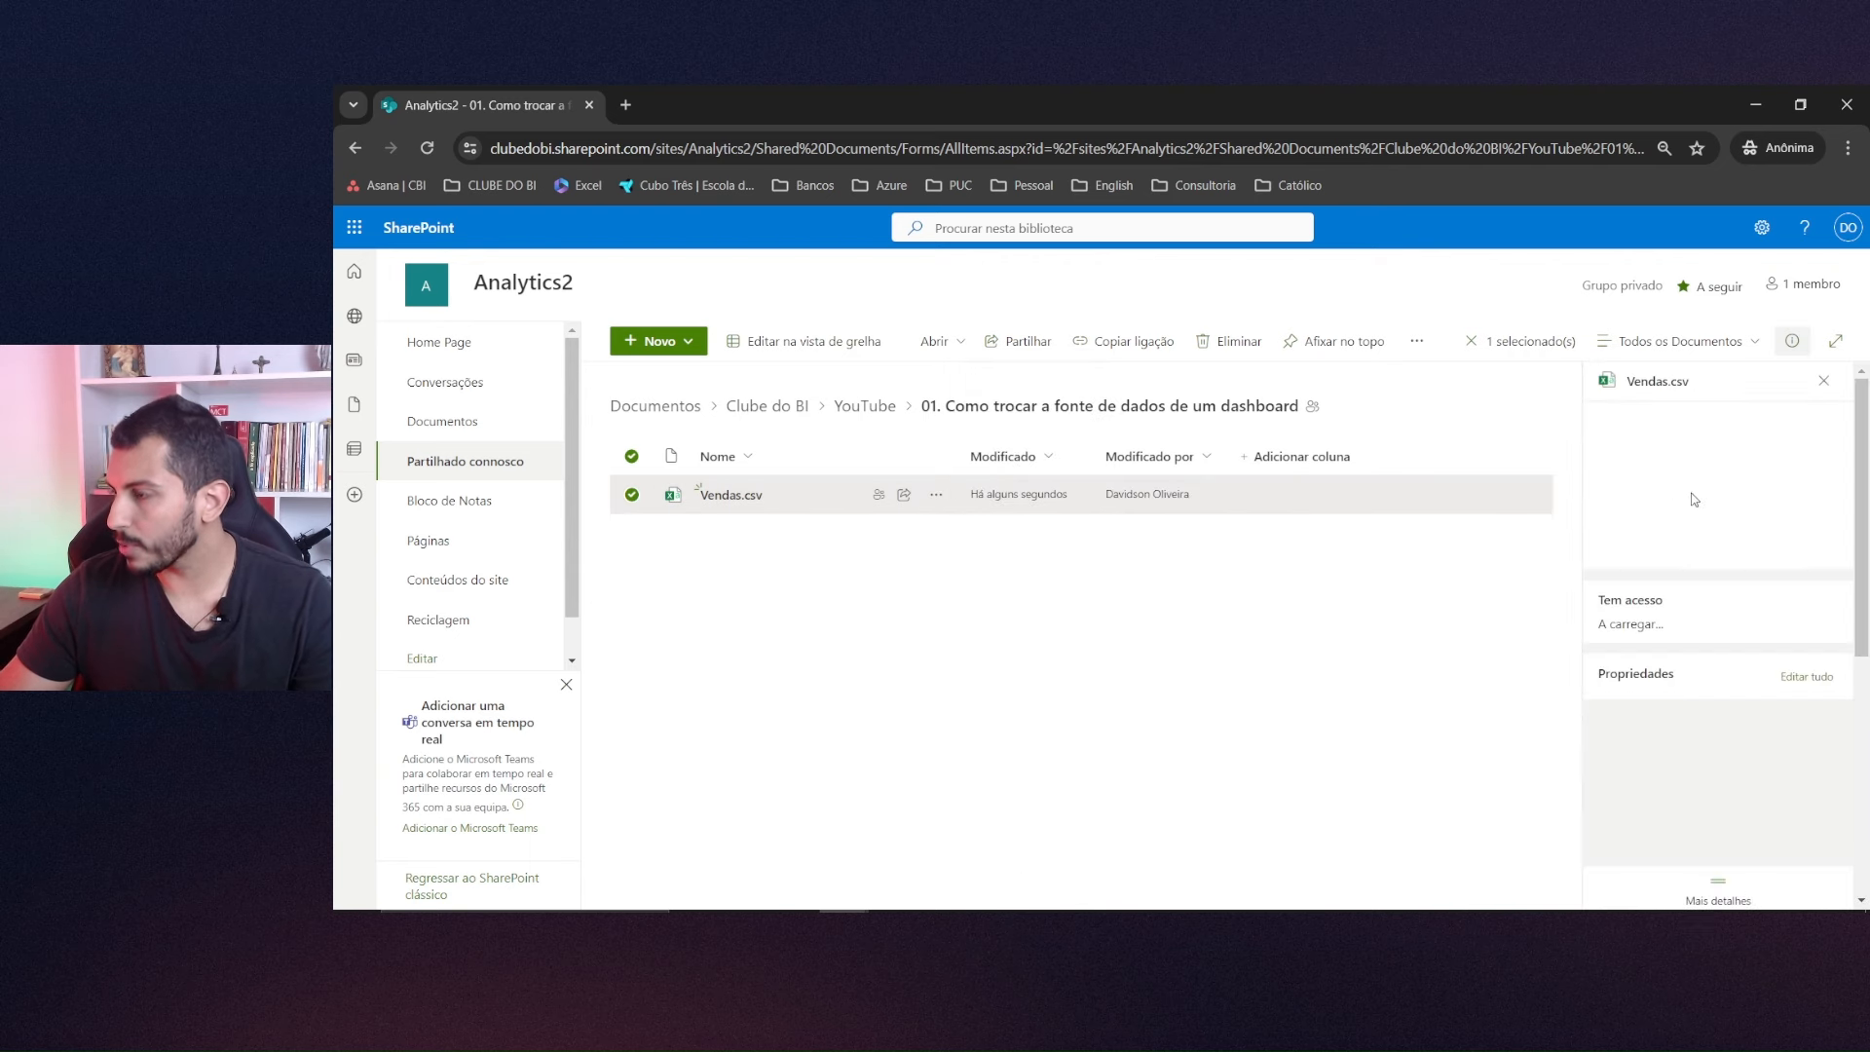
pyautogui.scroll(-3, 1712, 662)
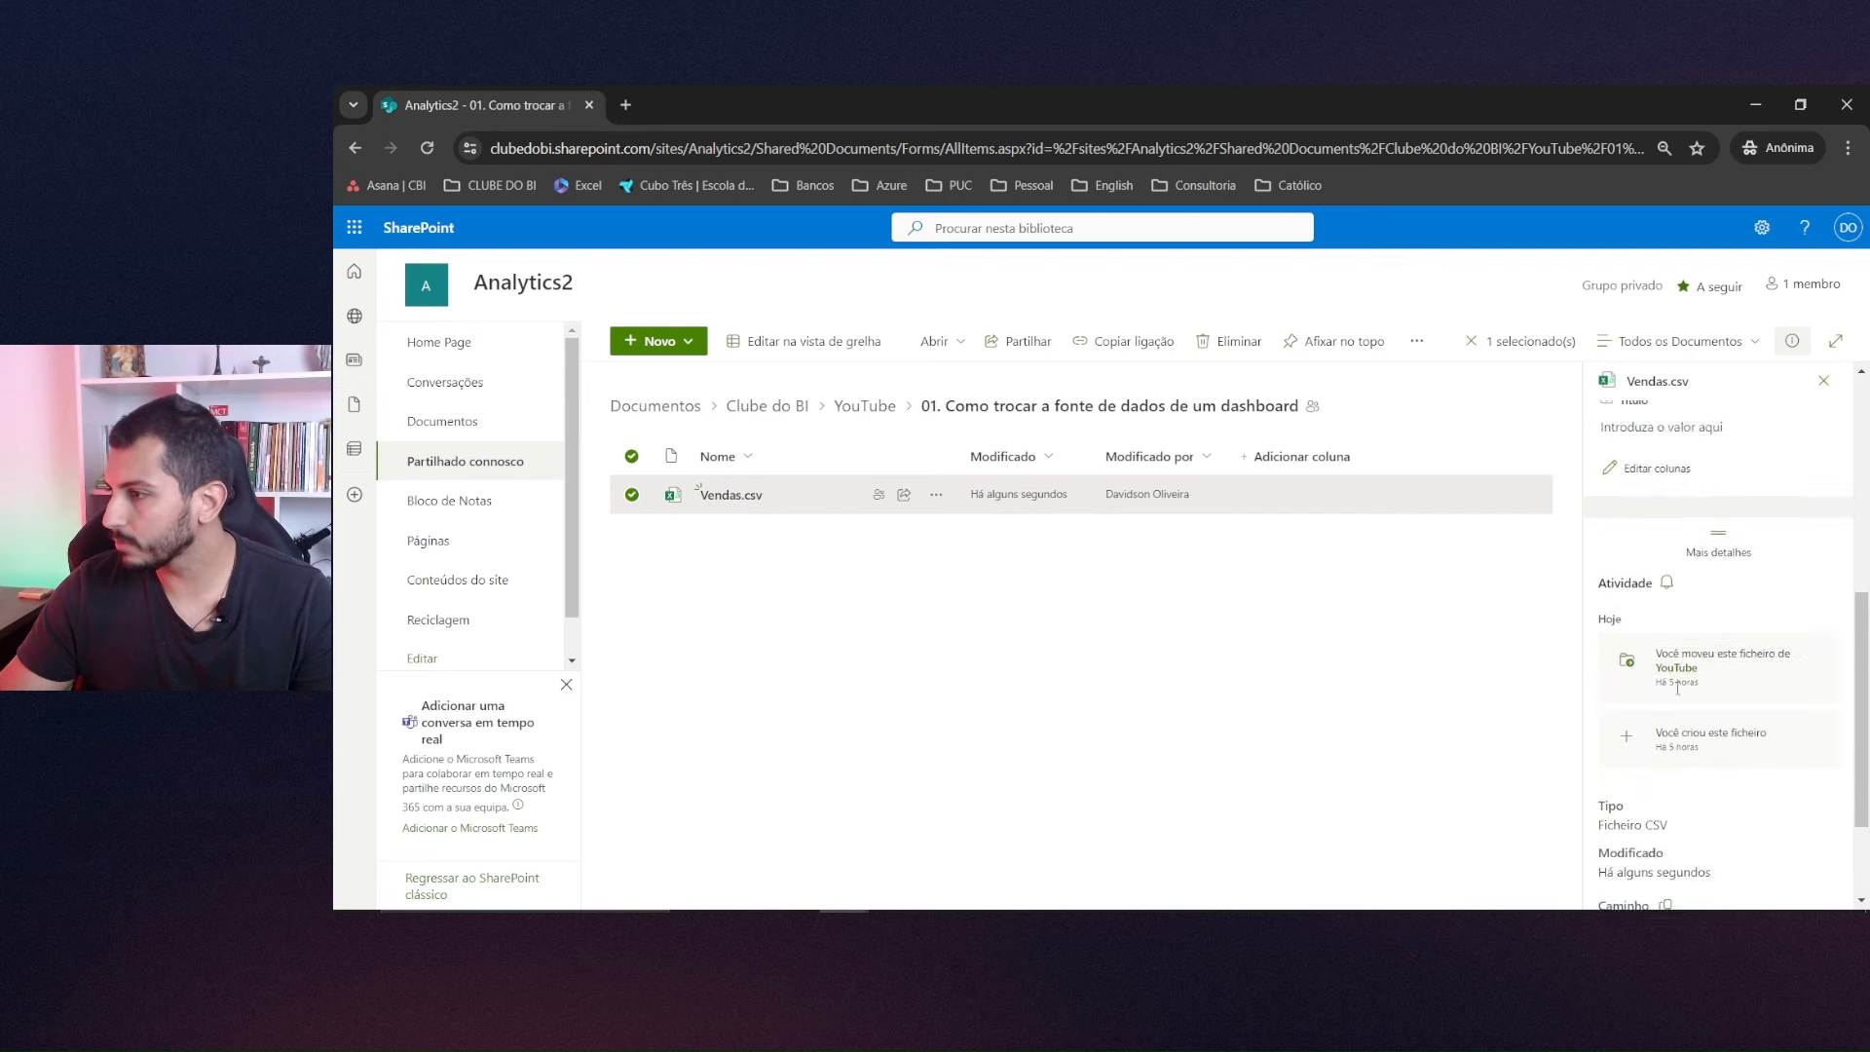
pyautogui.click(1666, 753)
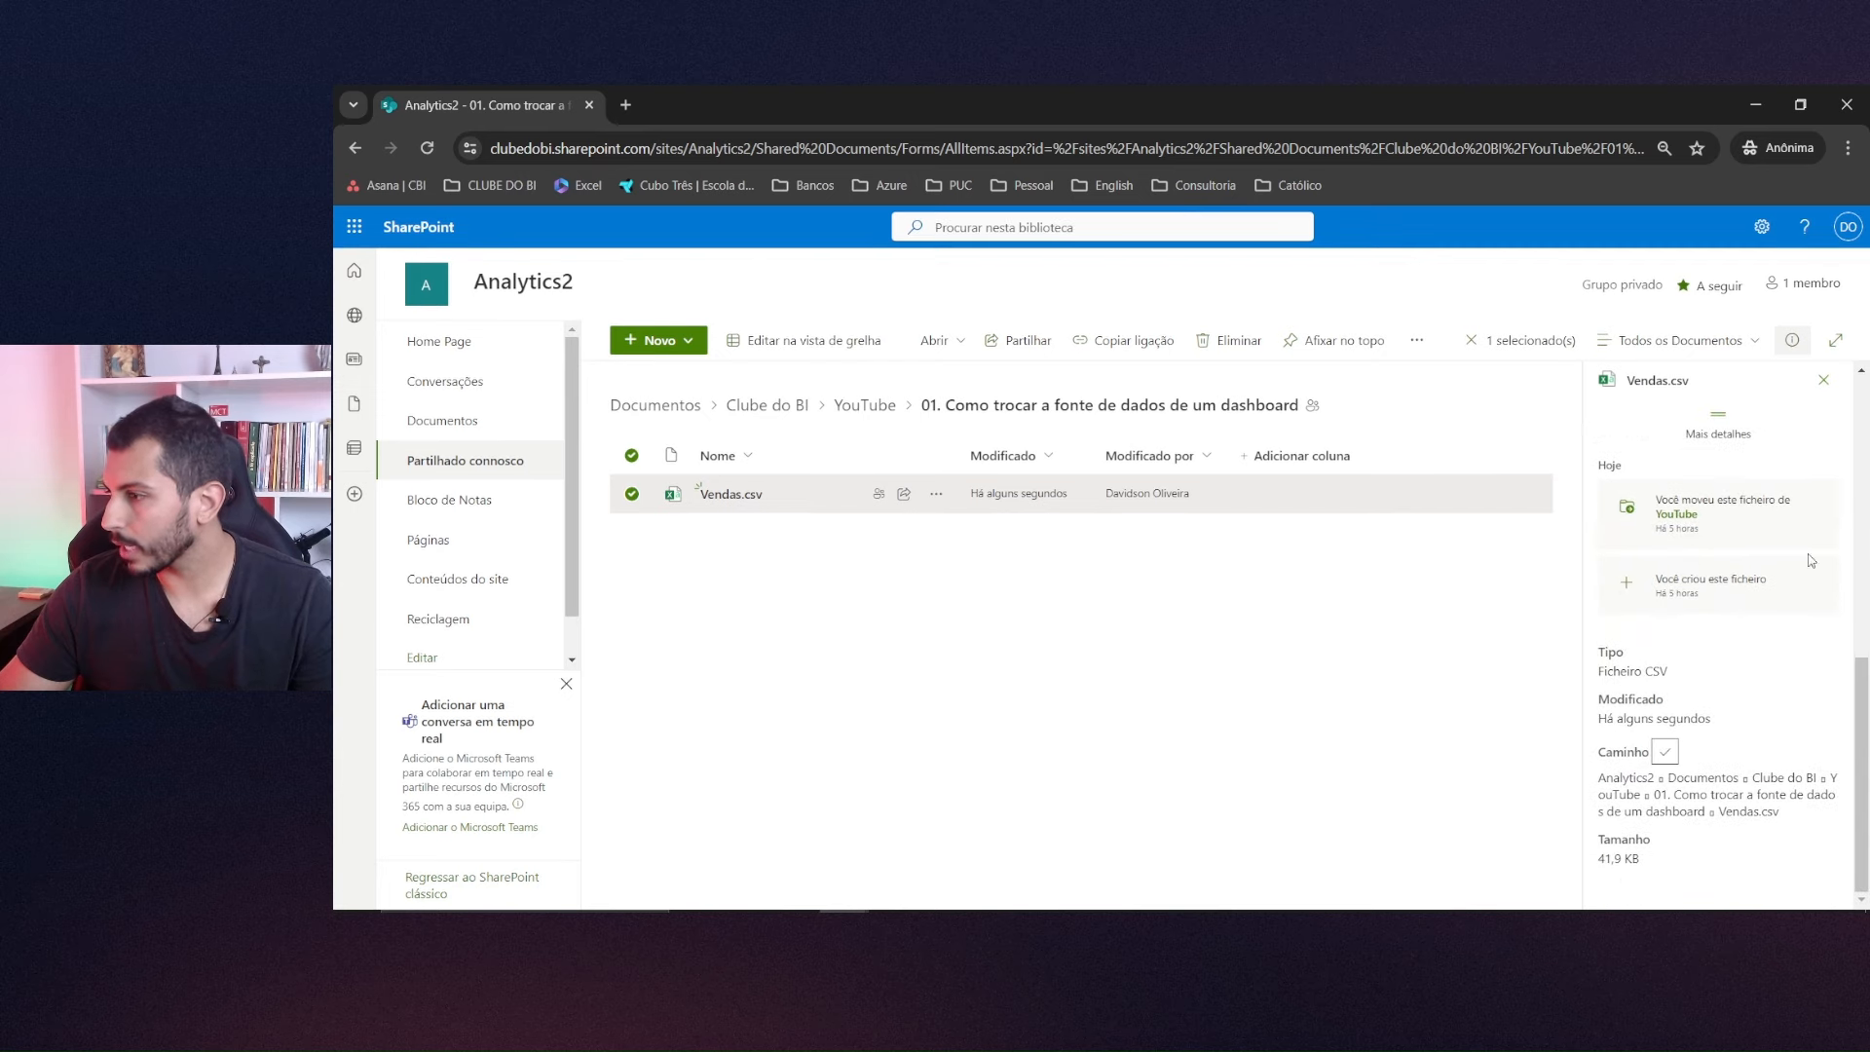
pyautogui.click(1756, 105)
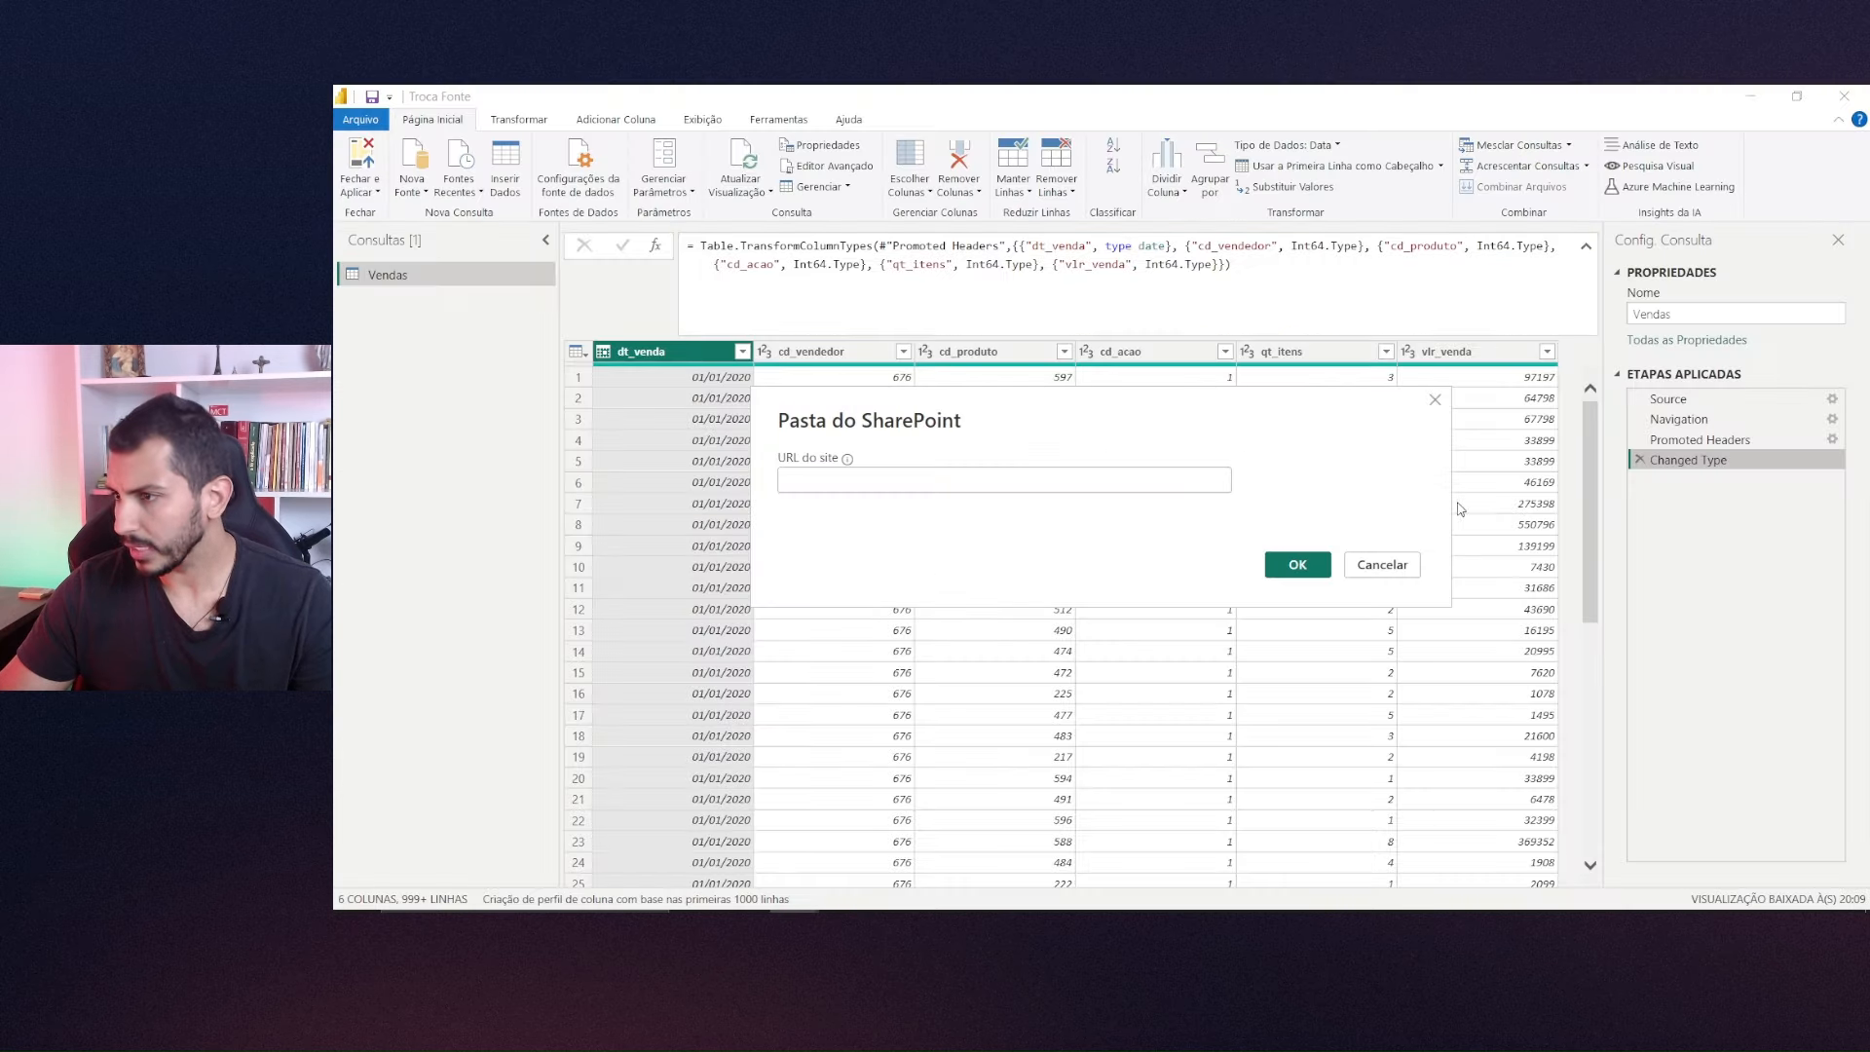
# Discard the SharePoint folder connection and add a new Web source using the copied Vendas.csv URL.
pyautogui.click(1403, 563)
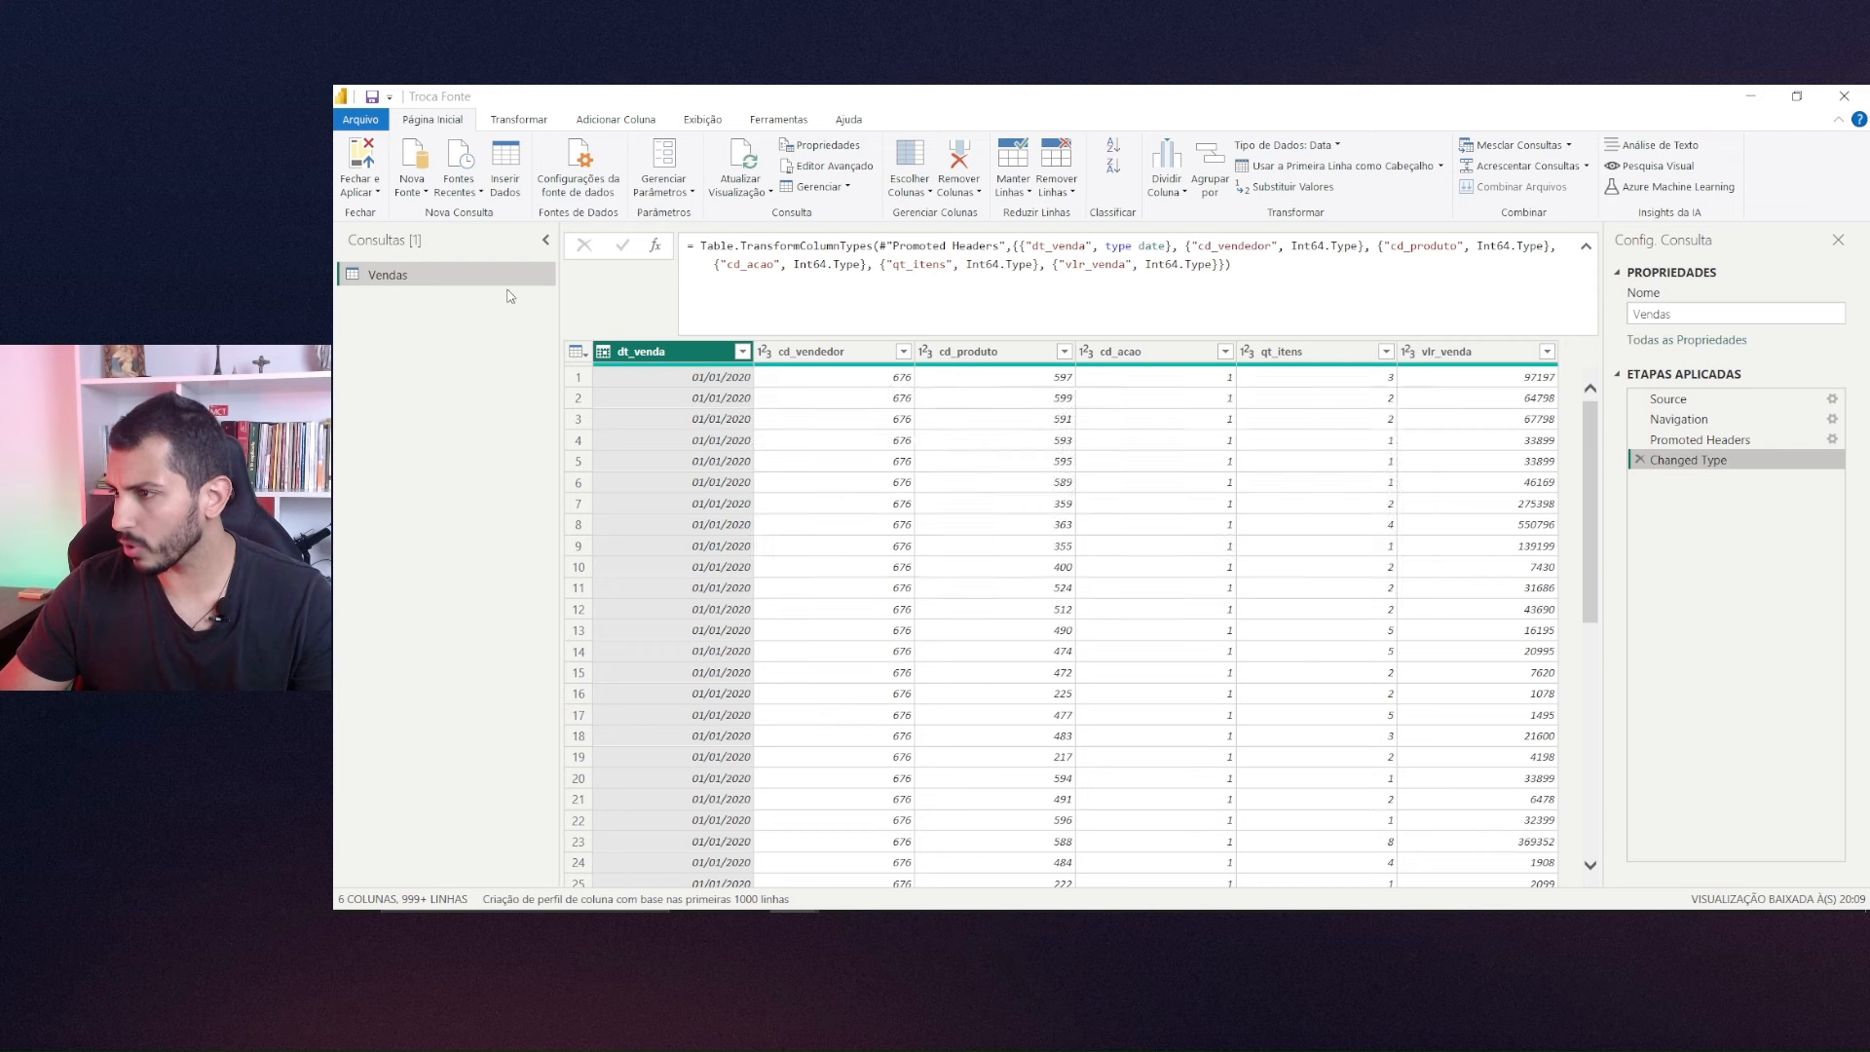
pyautogui.click(417, 200)
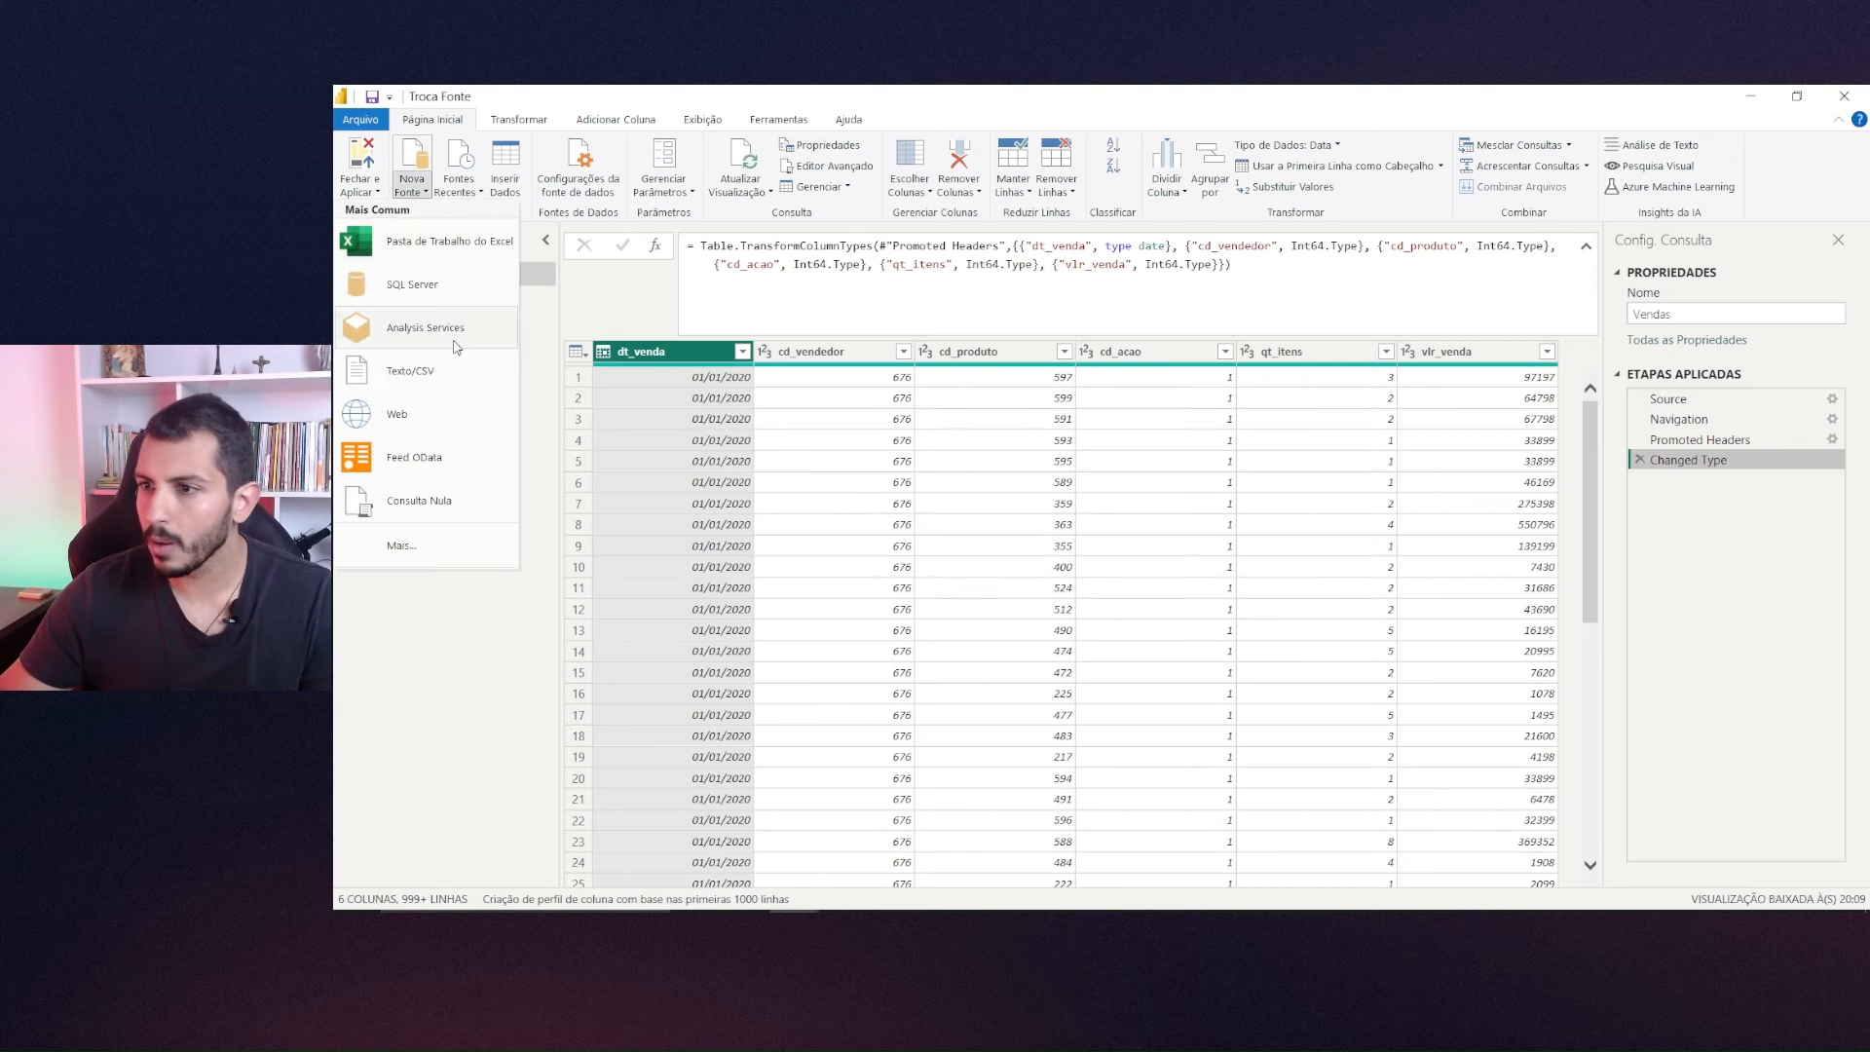
pyautogui.click(413, 412)
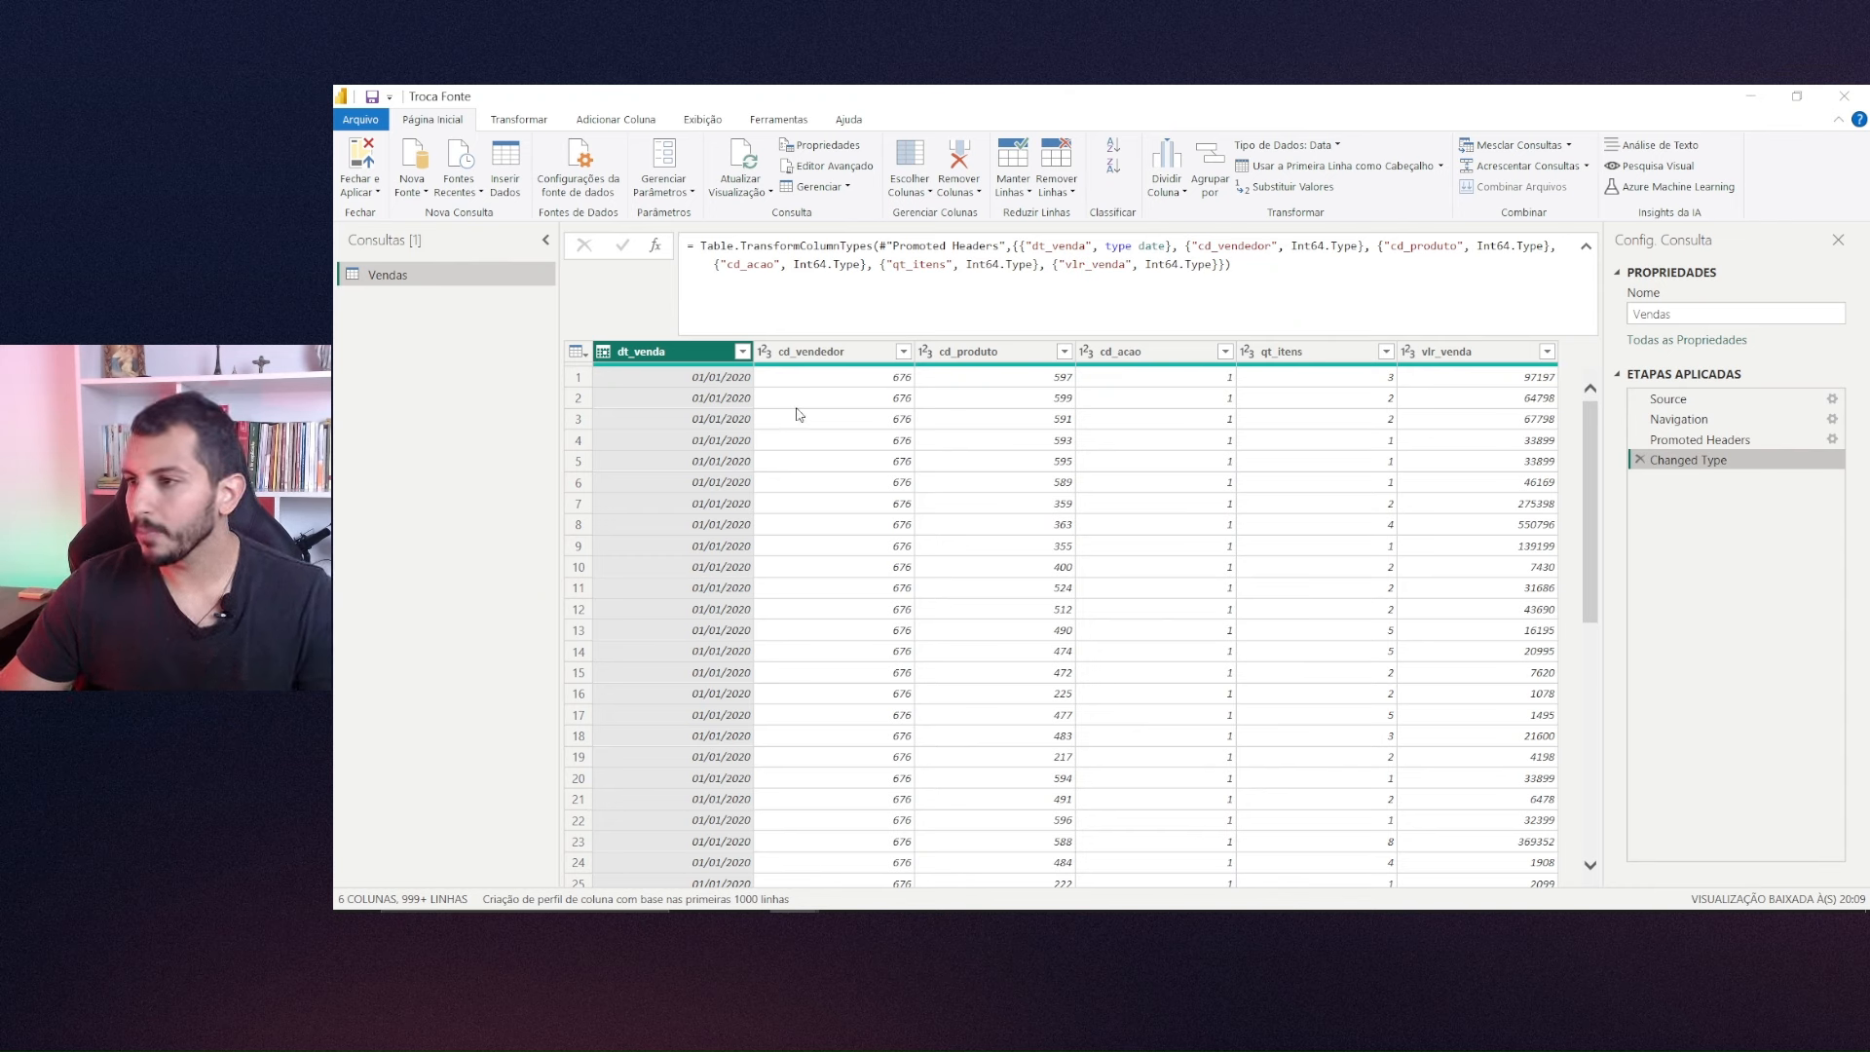
pyautogui.hotkey('ctrl', 'v')
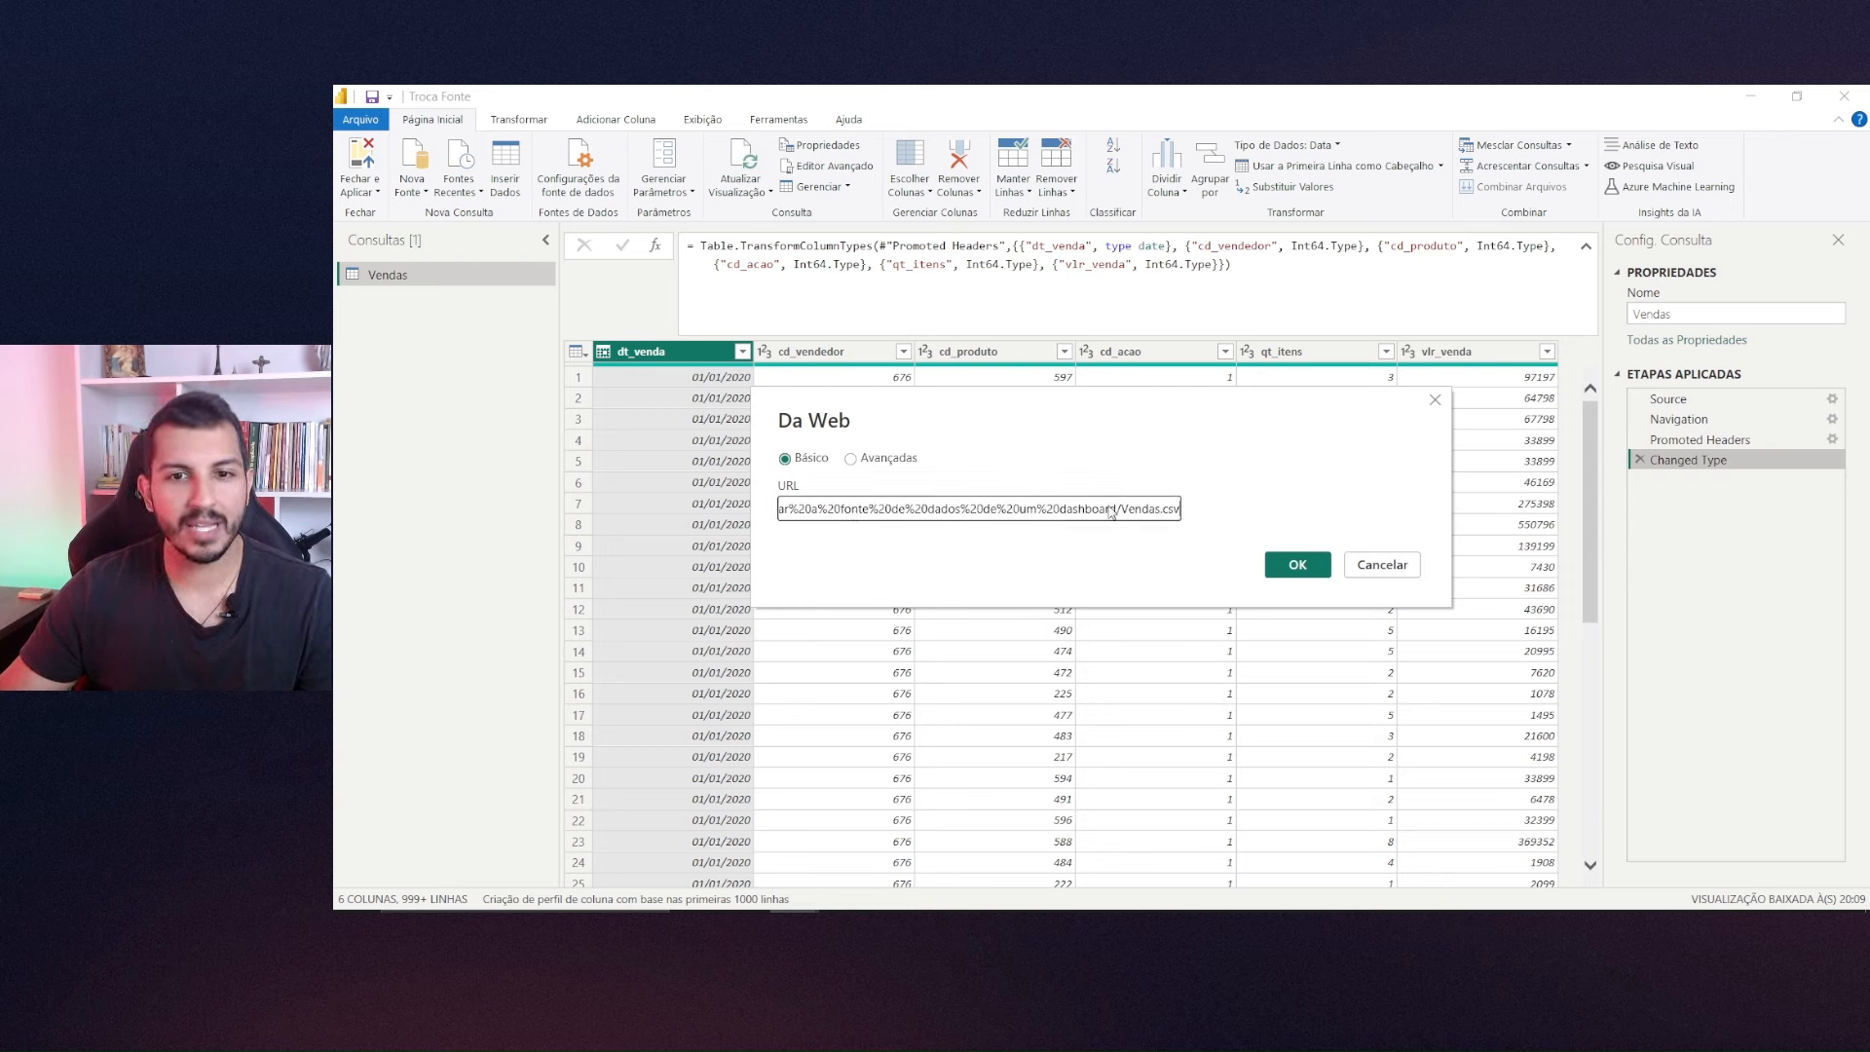
pyautogui.click(1282, 577)
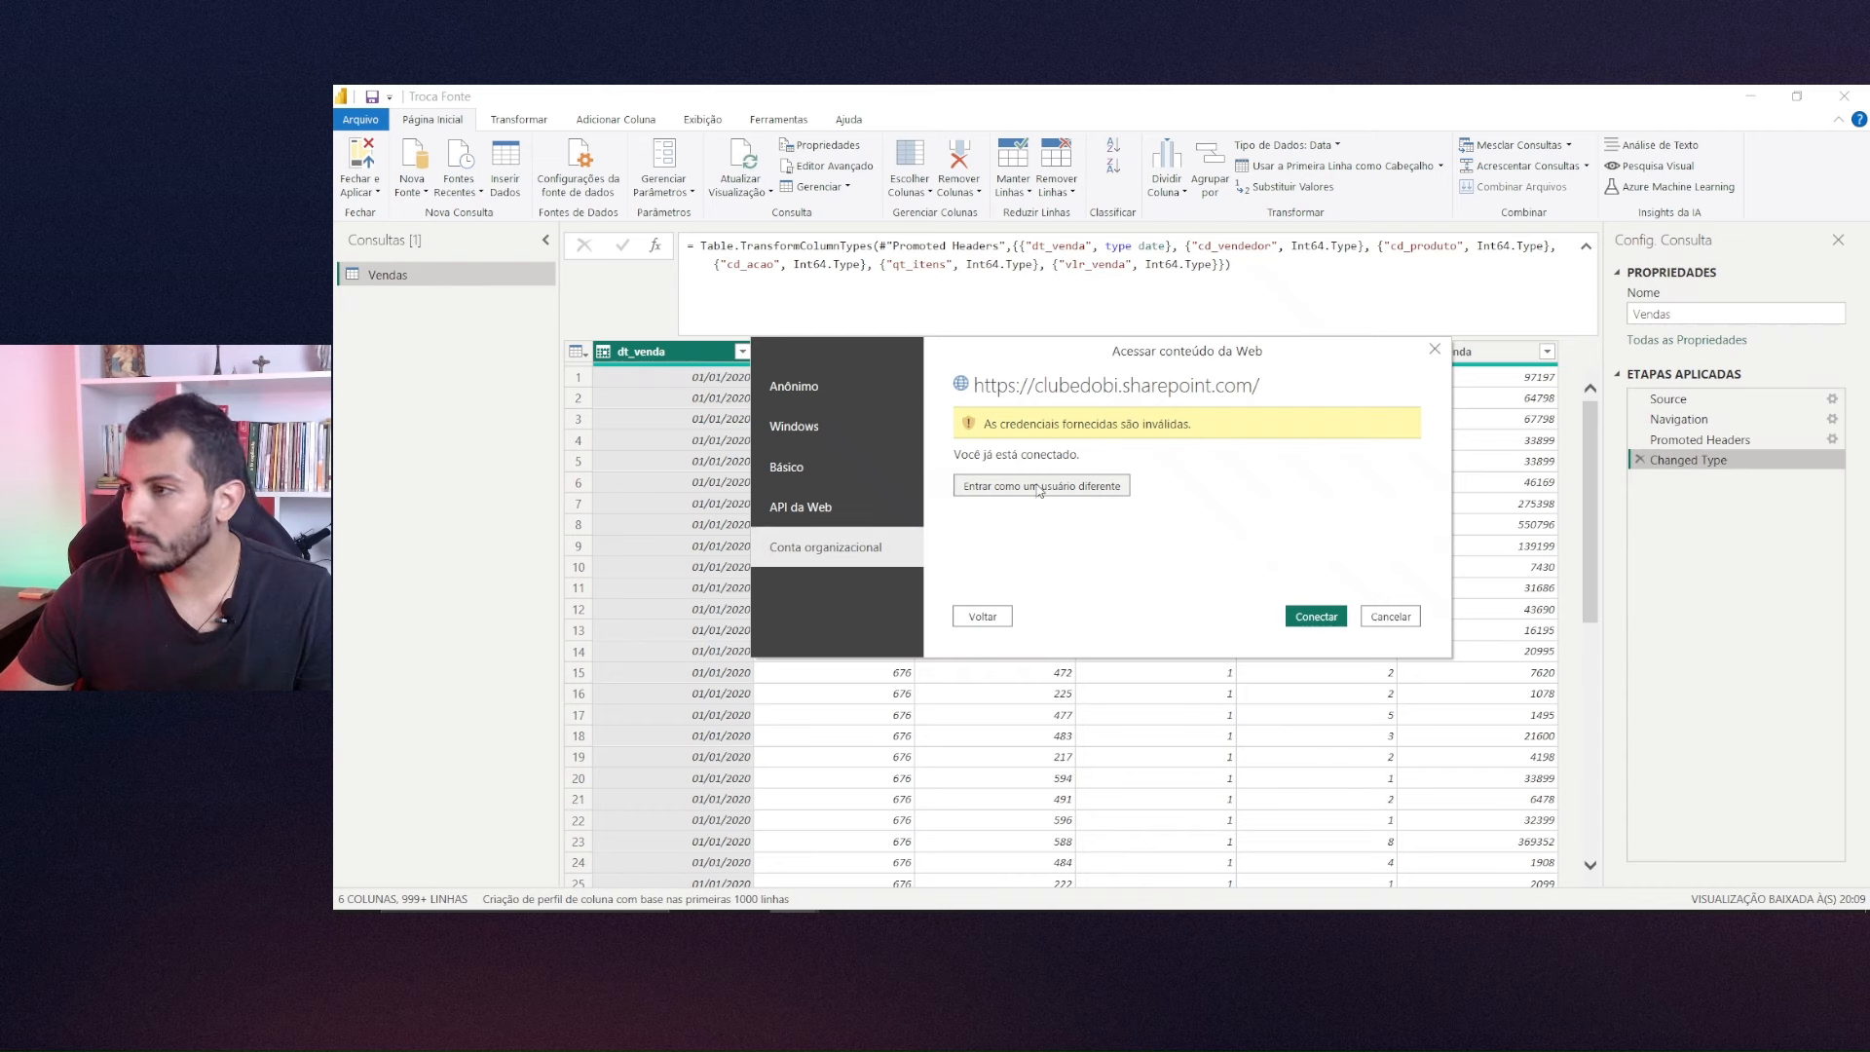
# Sign in to the SharePoint site with a different organizational account and import the Vendas.csv data as a new query.
pyautogui.click(1039, 487)
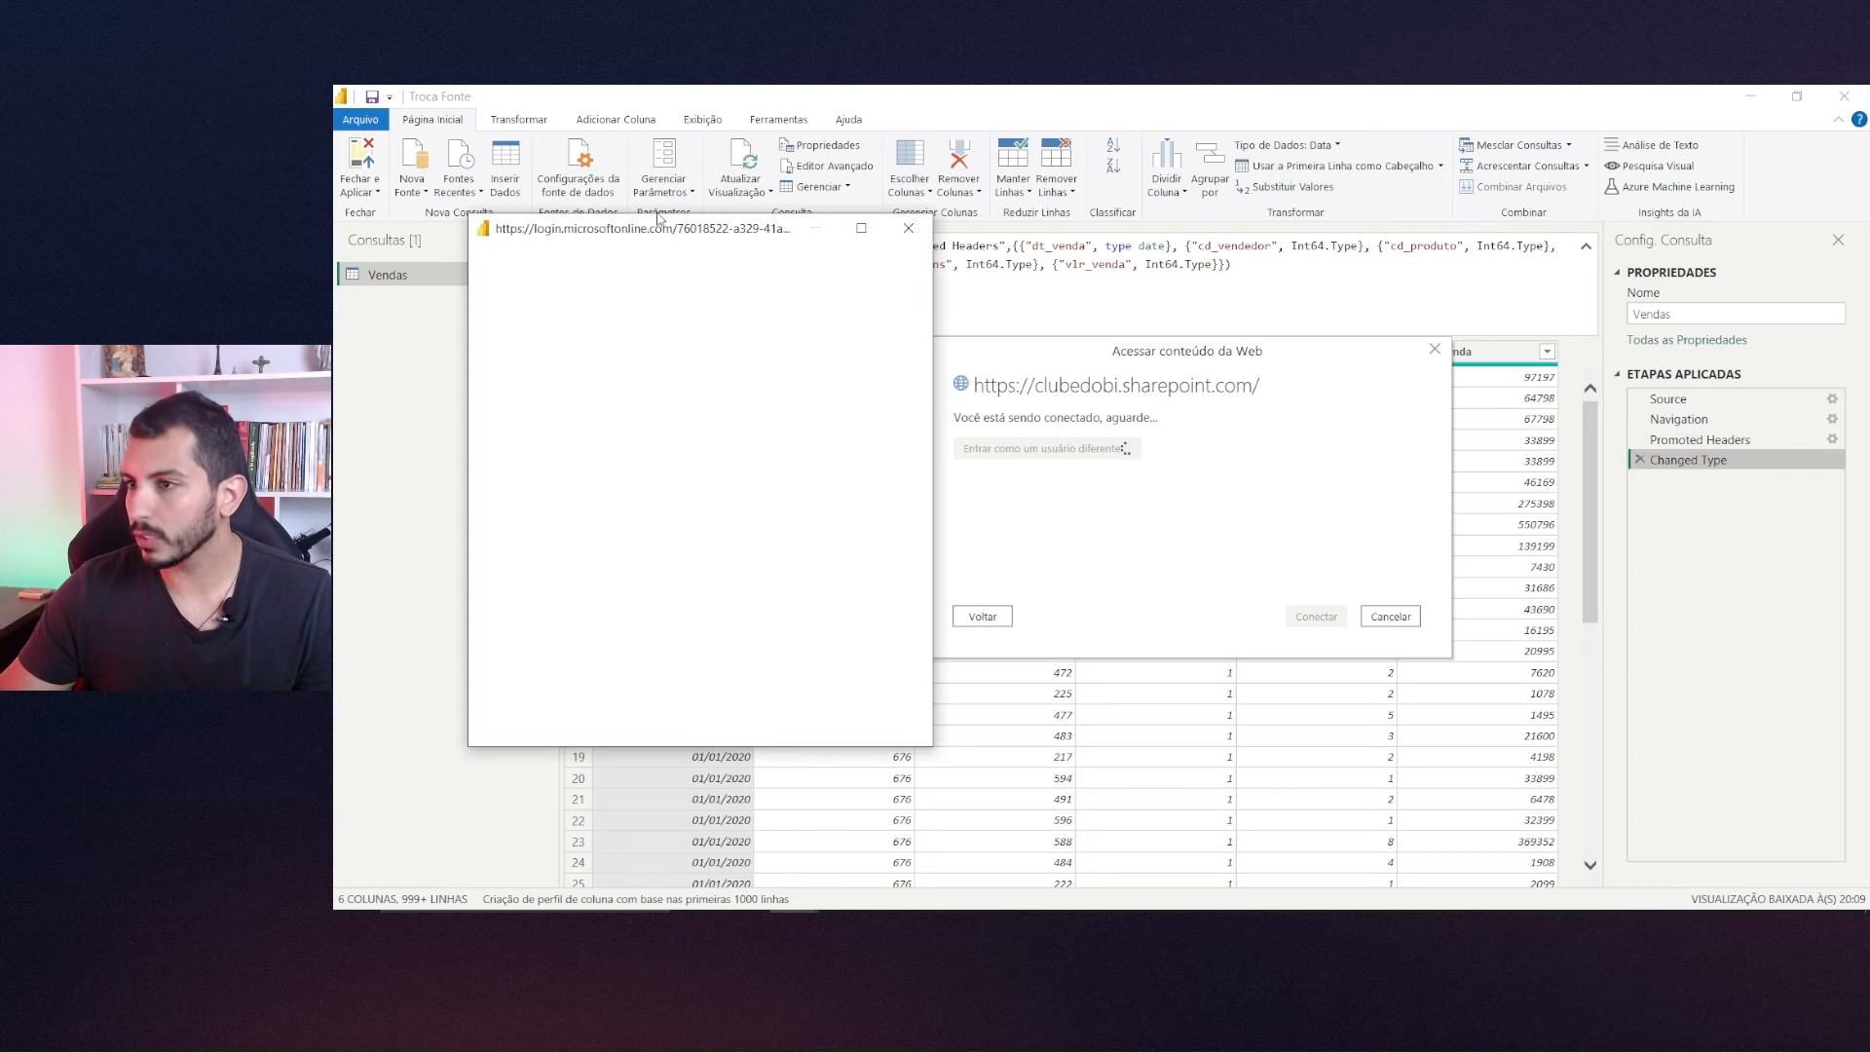
pyautogui.scroll(-3, 625, 381)
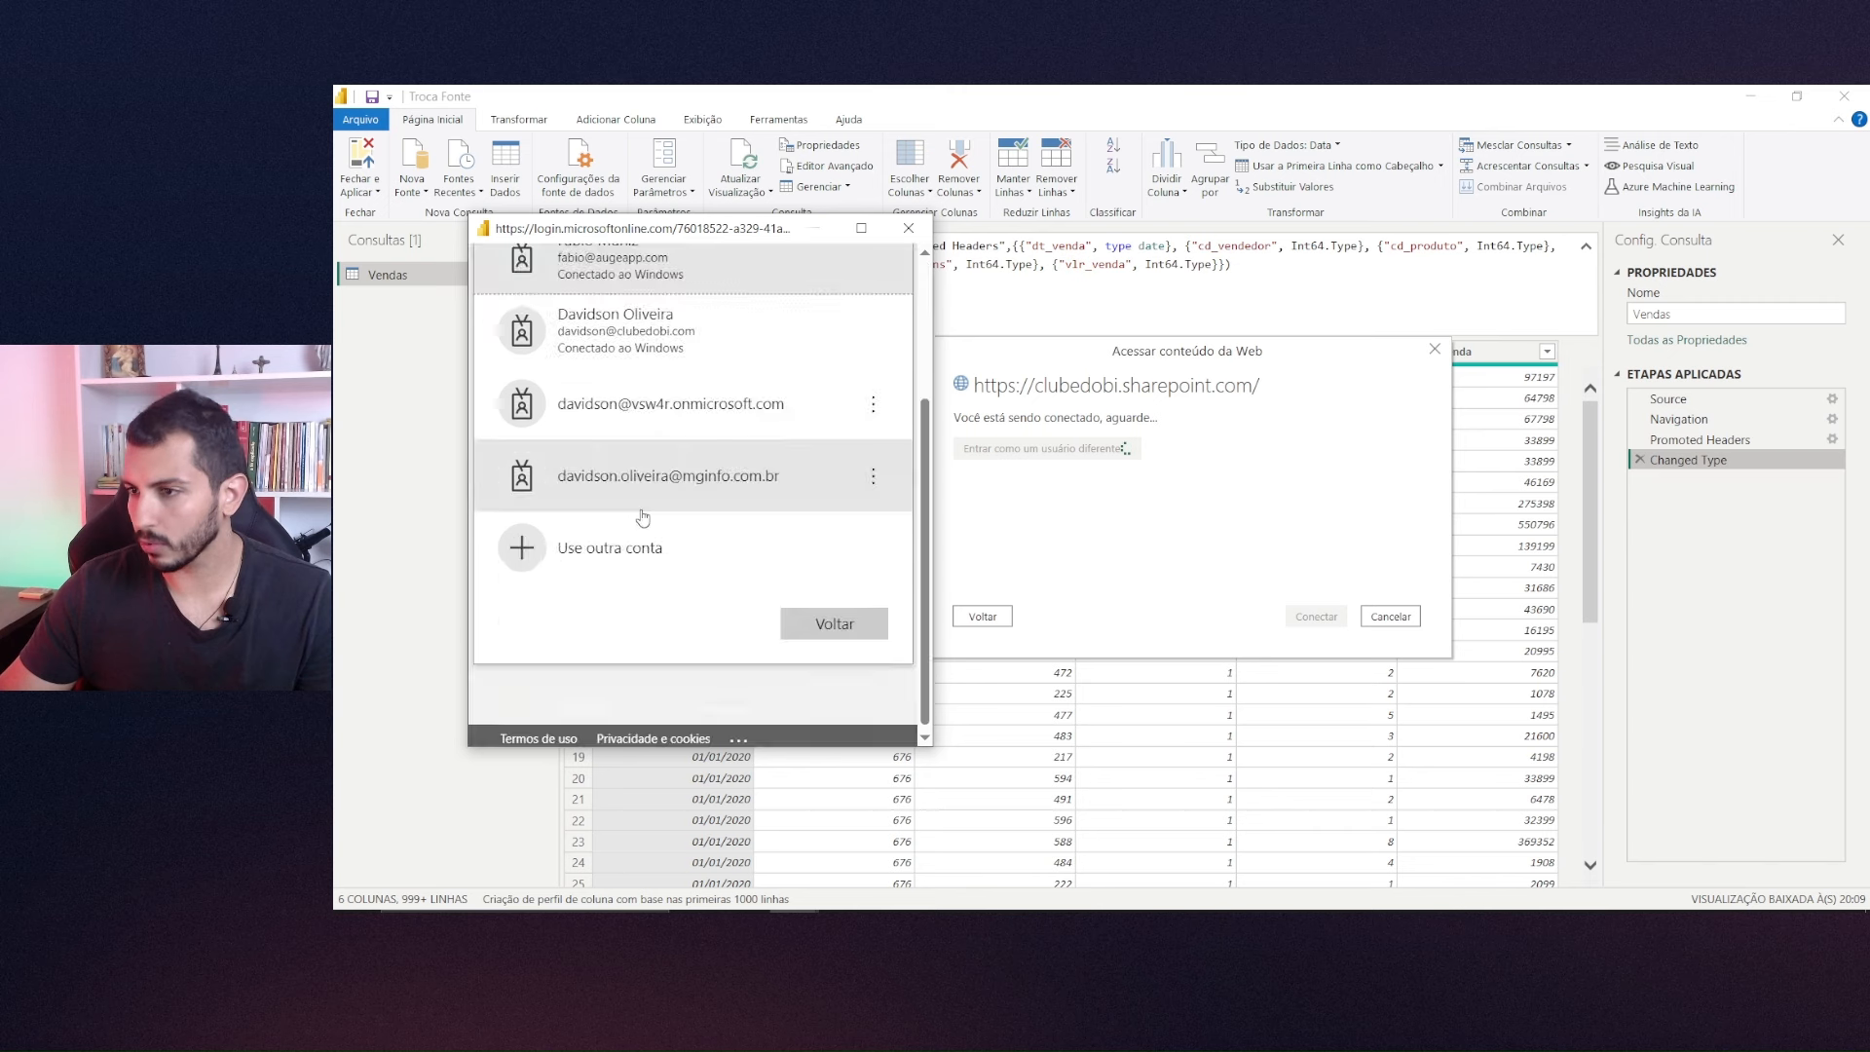
pyautogui.click(624, 381)
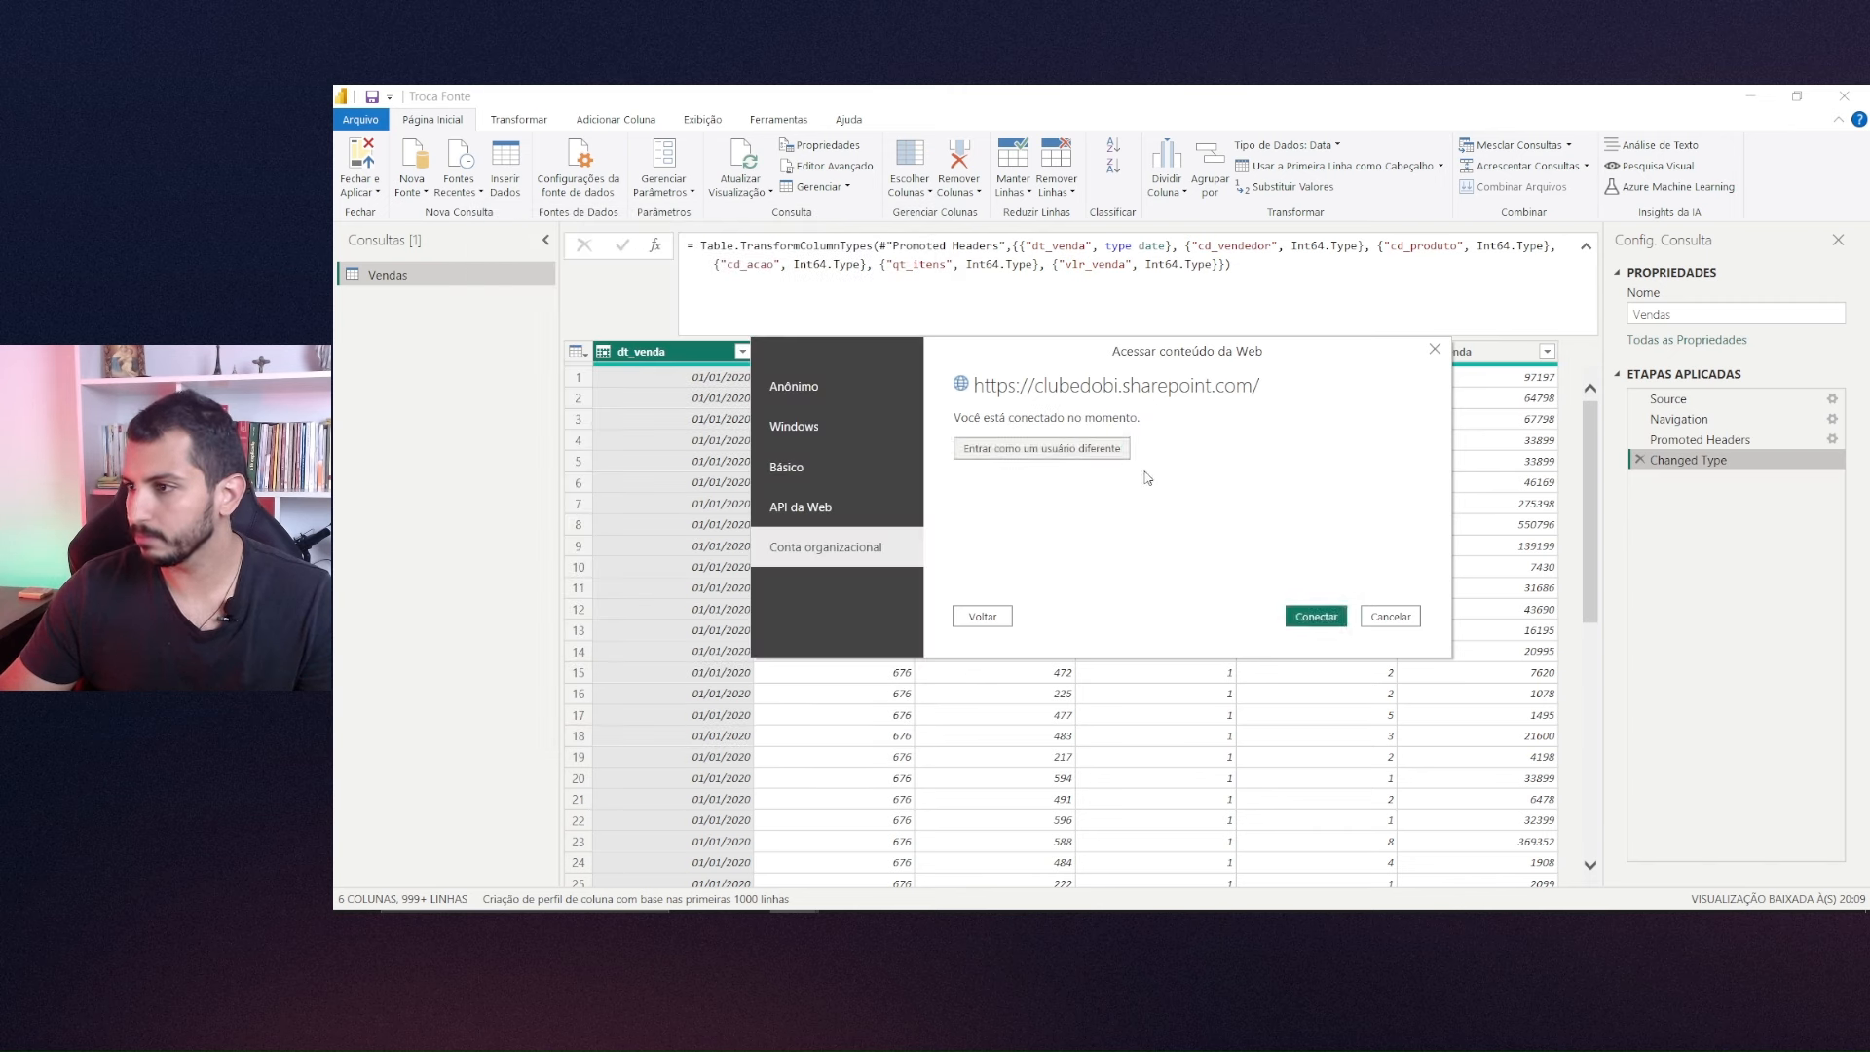
pyautogui.click(1330, 618)
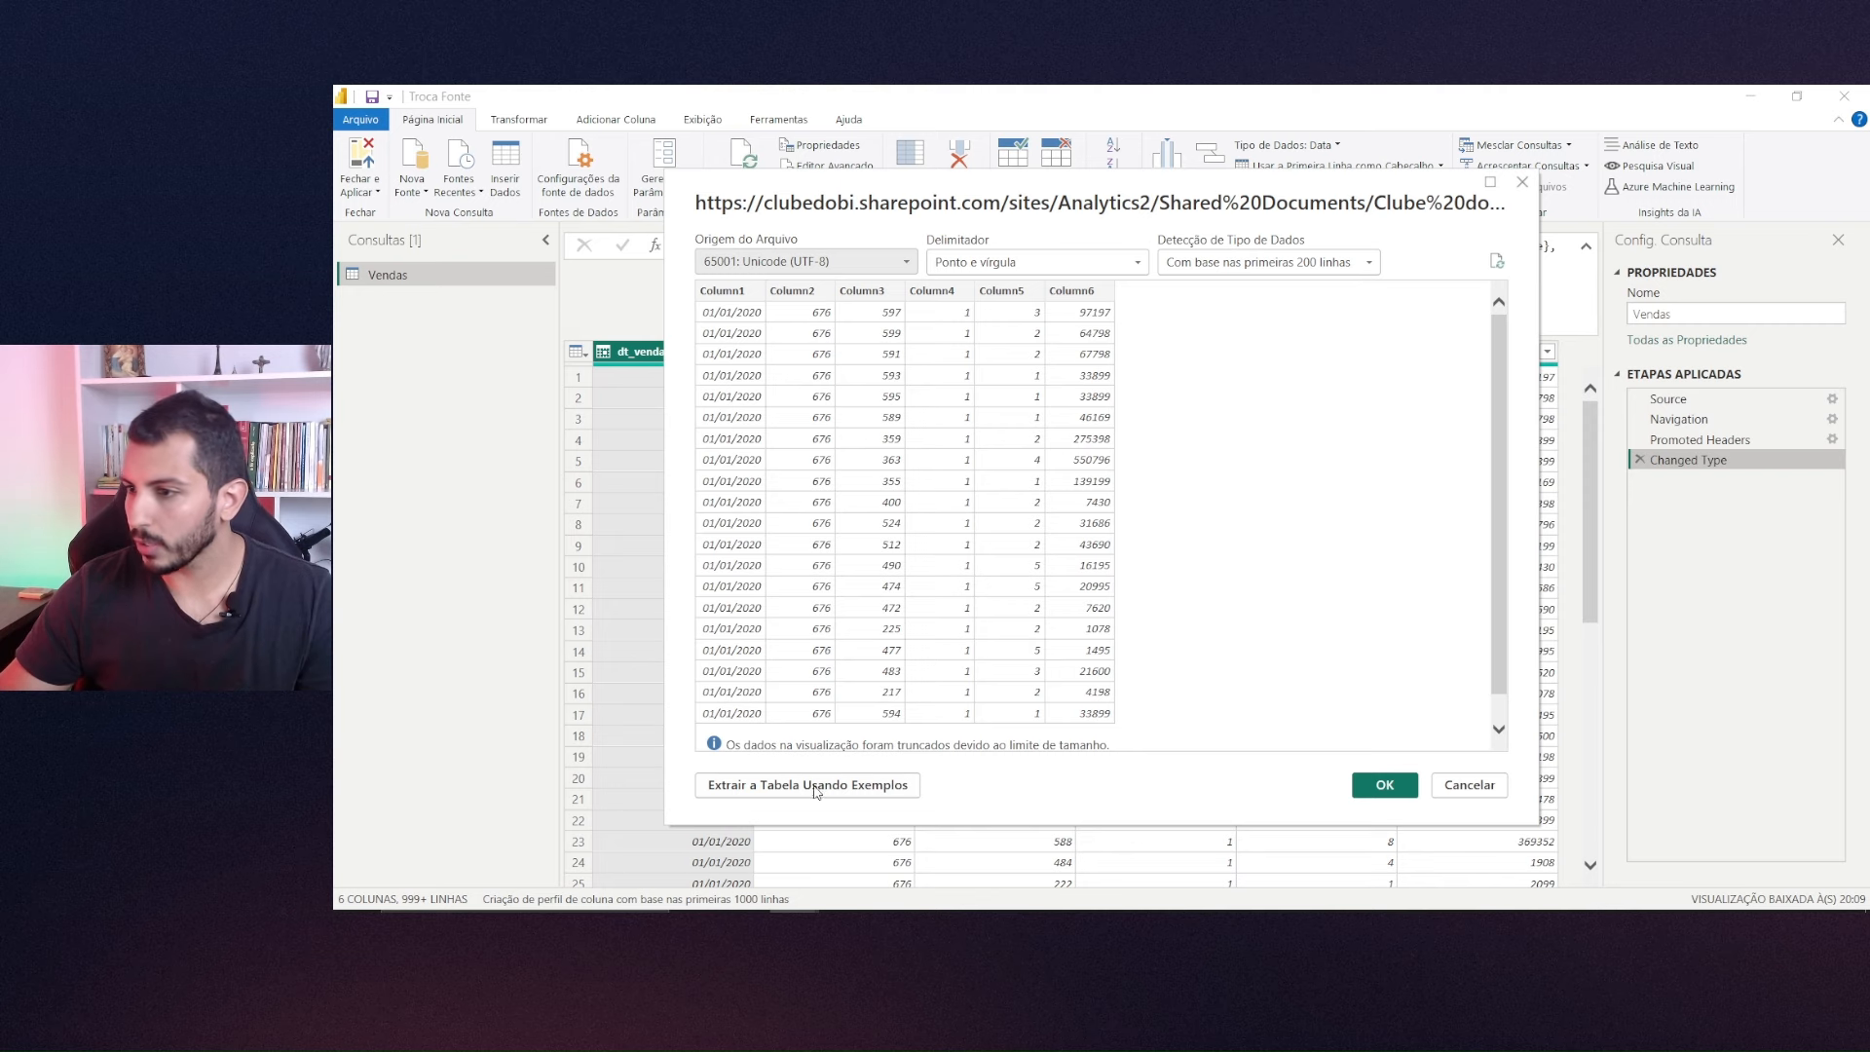
pyautogui.click(1385, 784)
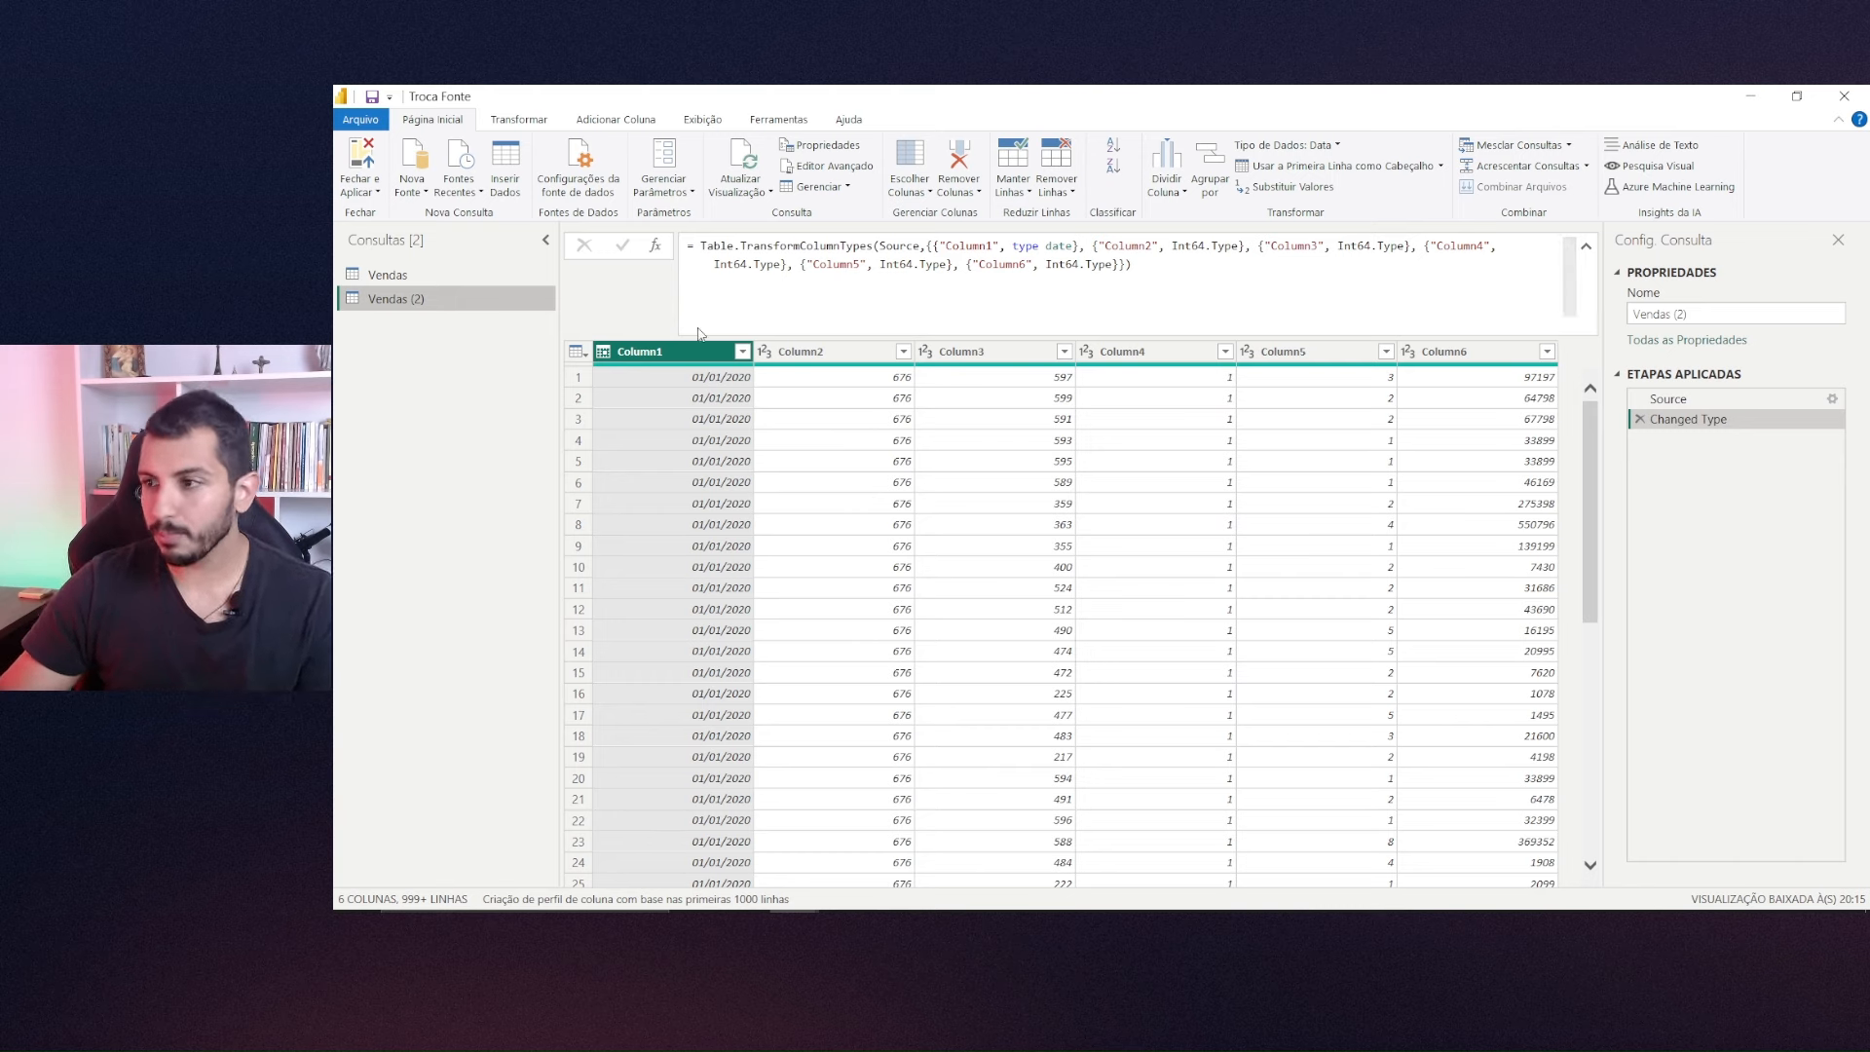
# Copy the dt_venda column name from the Vendas query and rename Column1 in Vendas (2) to dt_venda.
pyautogui.click(399, 279)
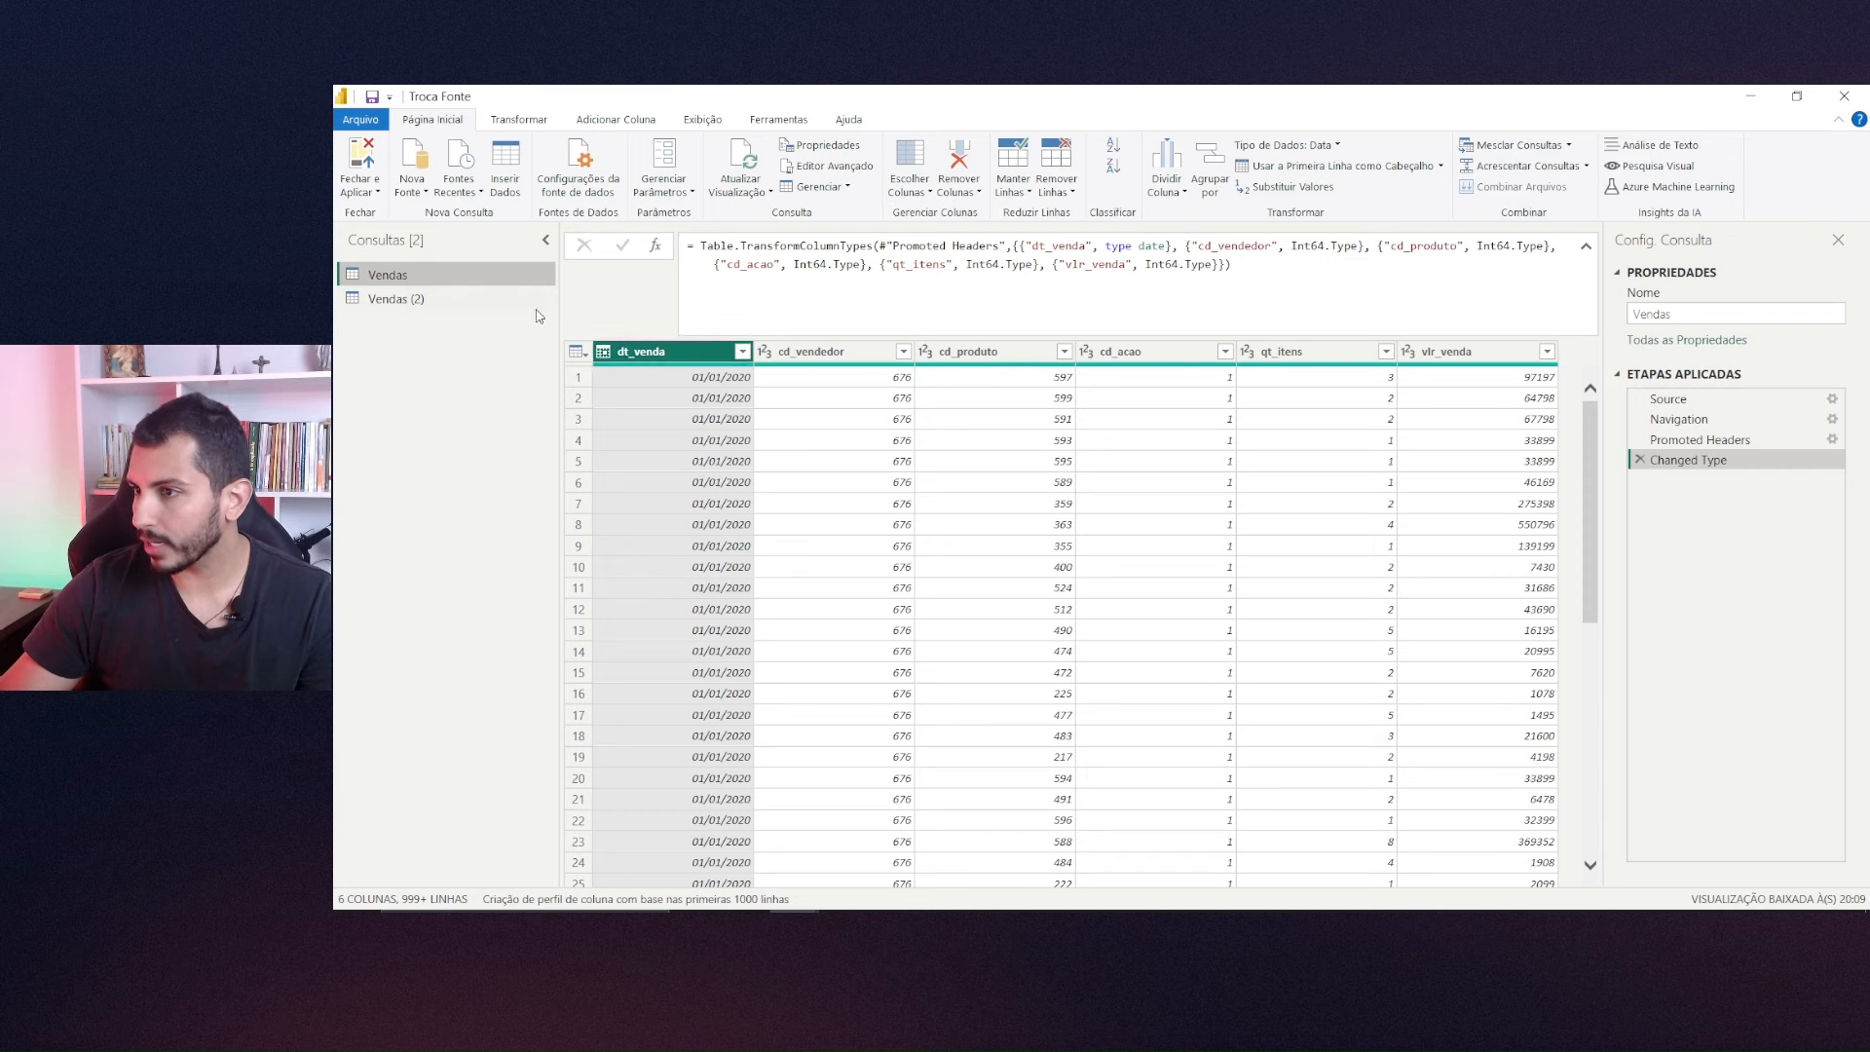
pyautogui.doubleClick(691, 347)
pyautogui.click(481, 304)
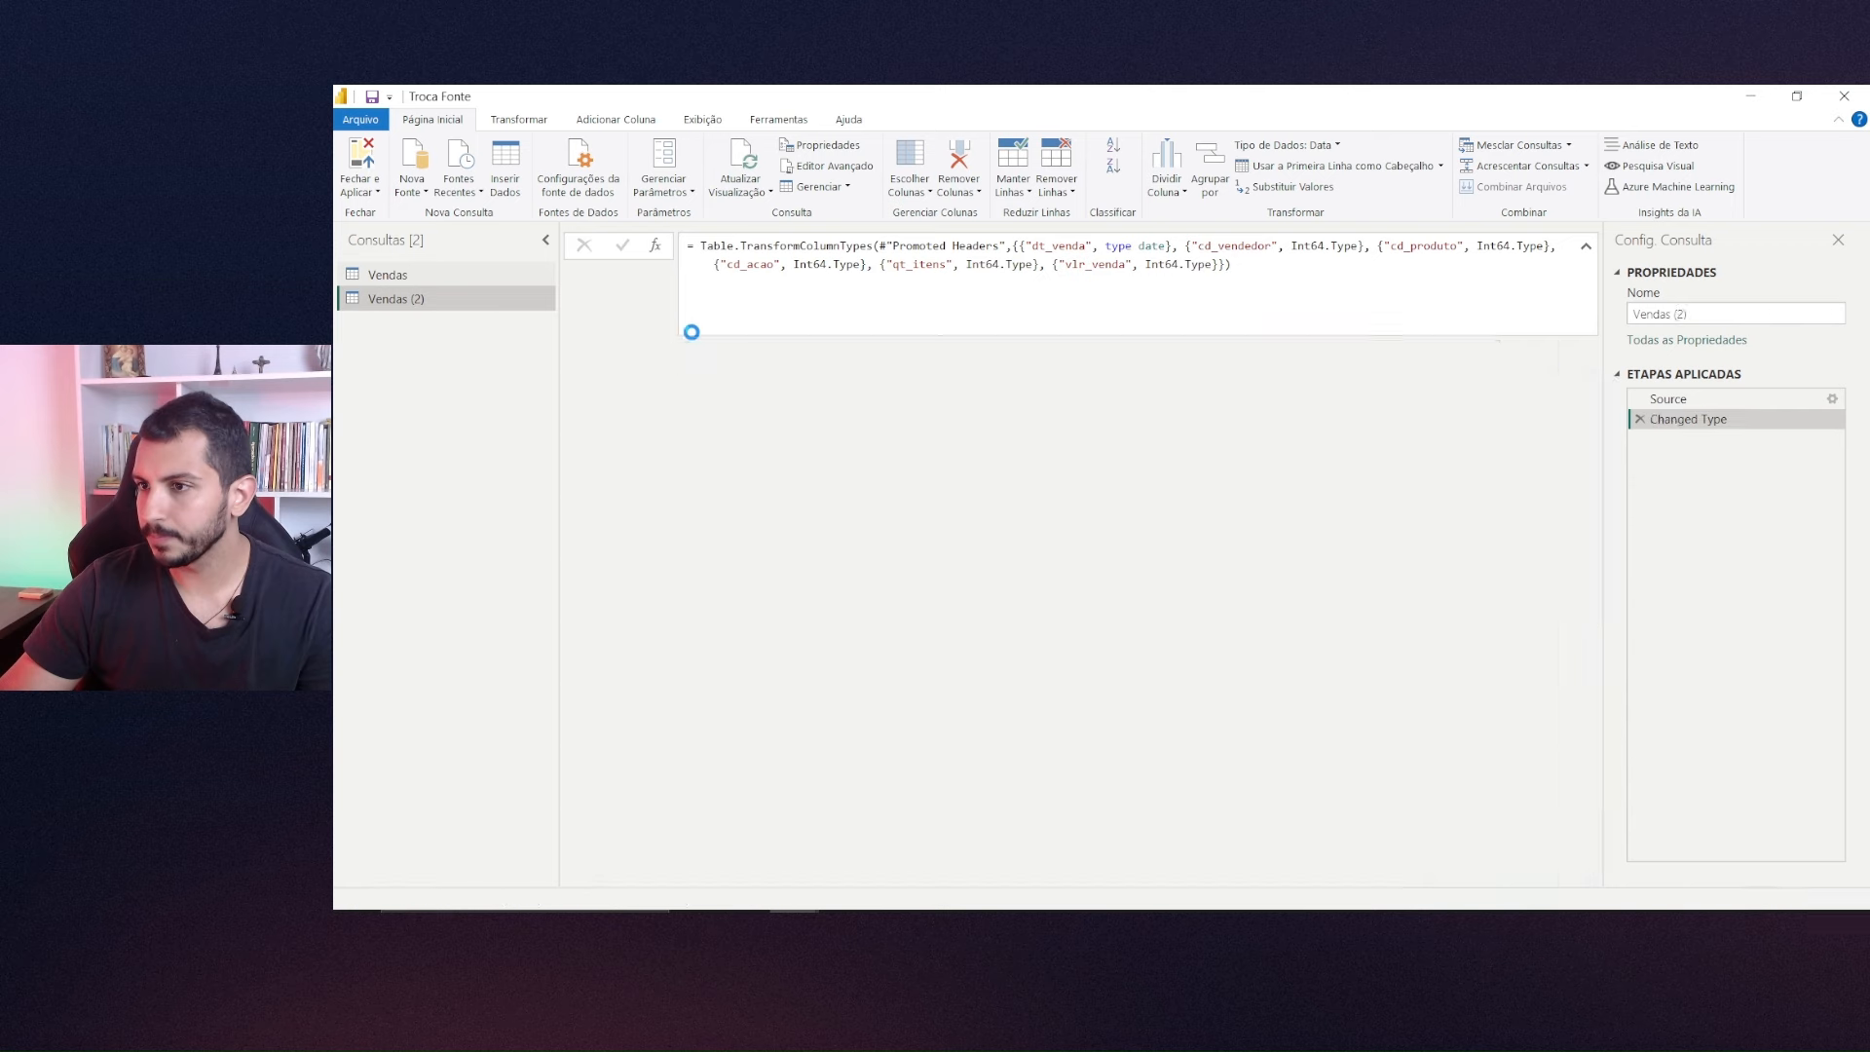
pyautogui.doubleClick(667, 355)
pyautogui.hotkey('ctrl', 'v')
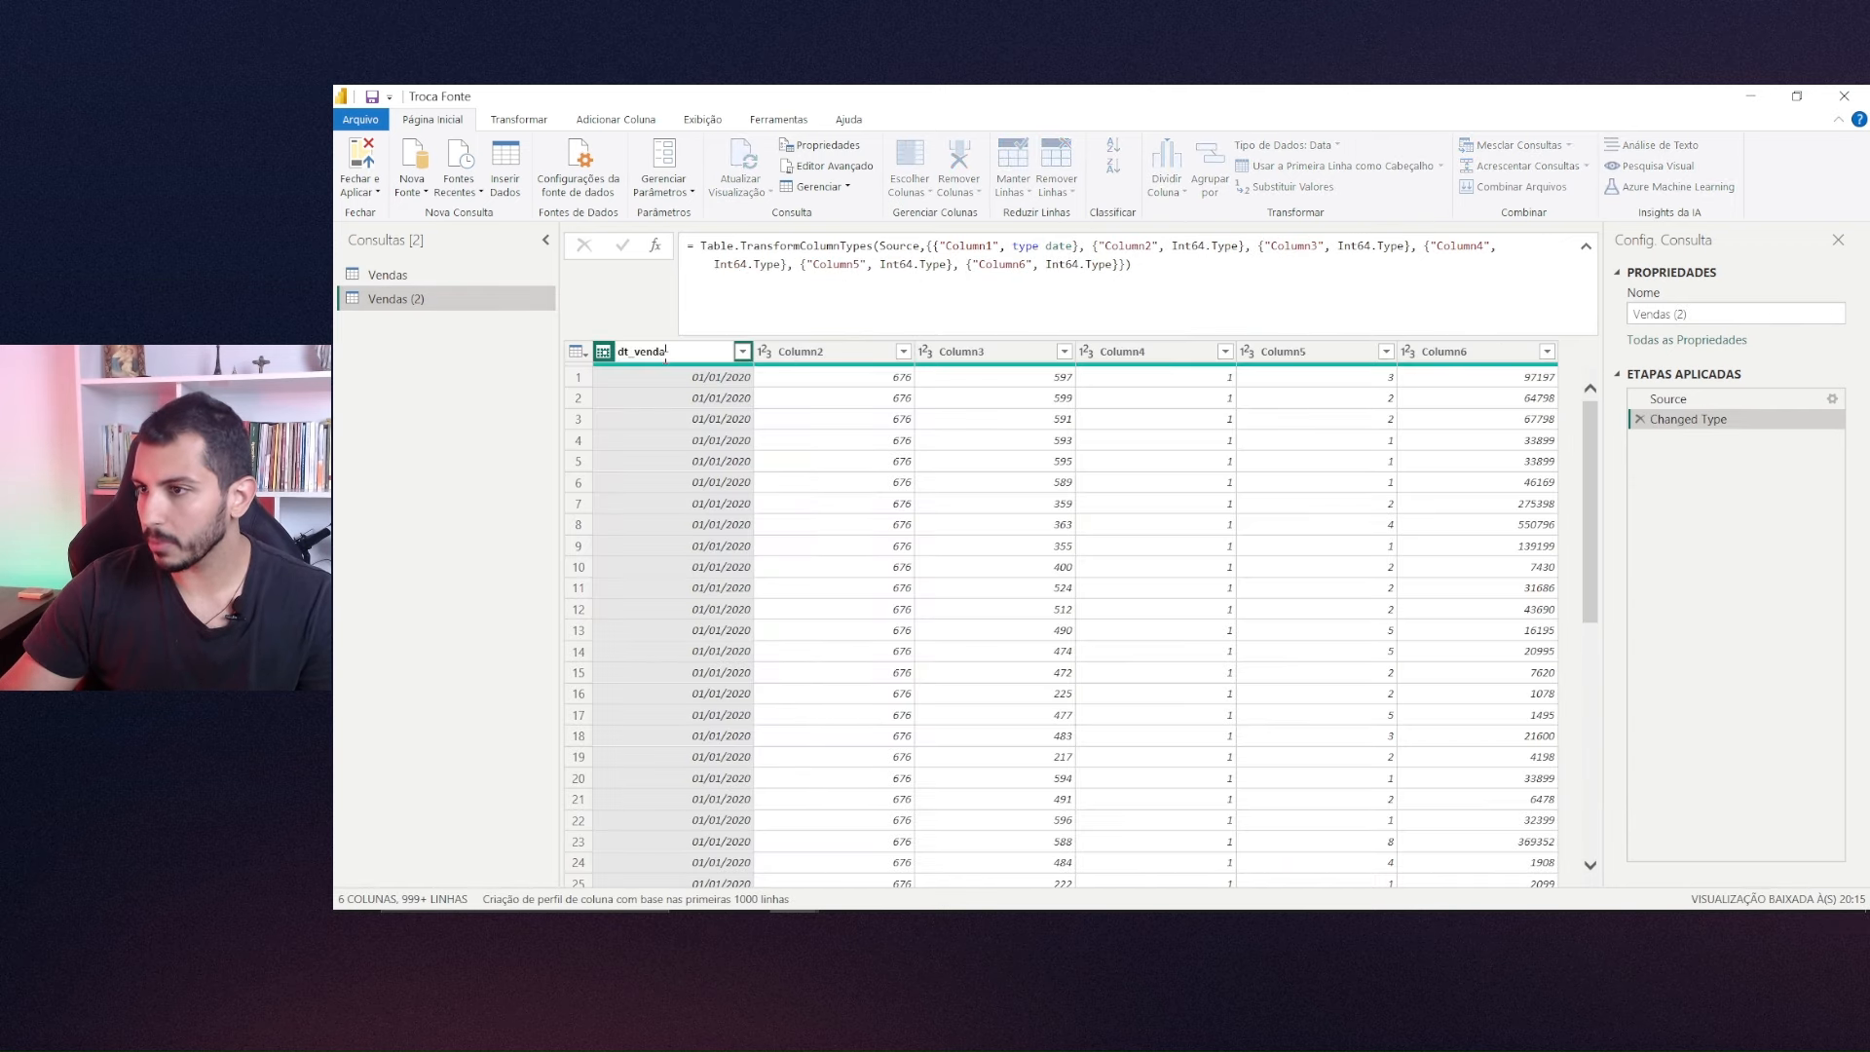
pyautogui.press('Return')
# Rename Column2 in Vendas (2) to cd_vendedor, taking the column name from the Vendas query.
pyautogui.click(392, 273)
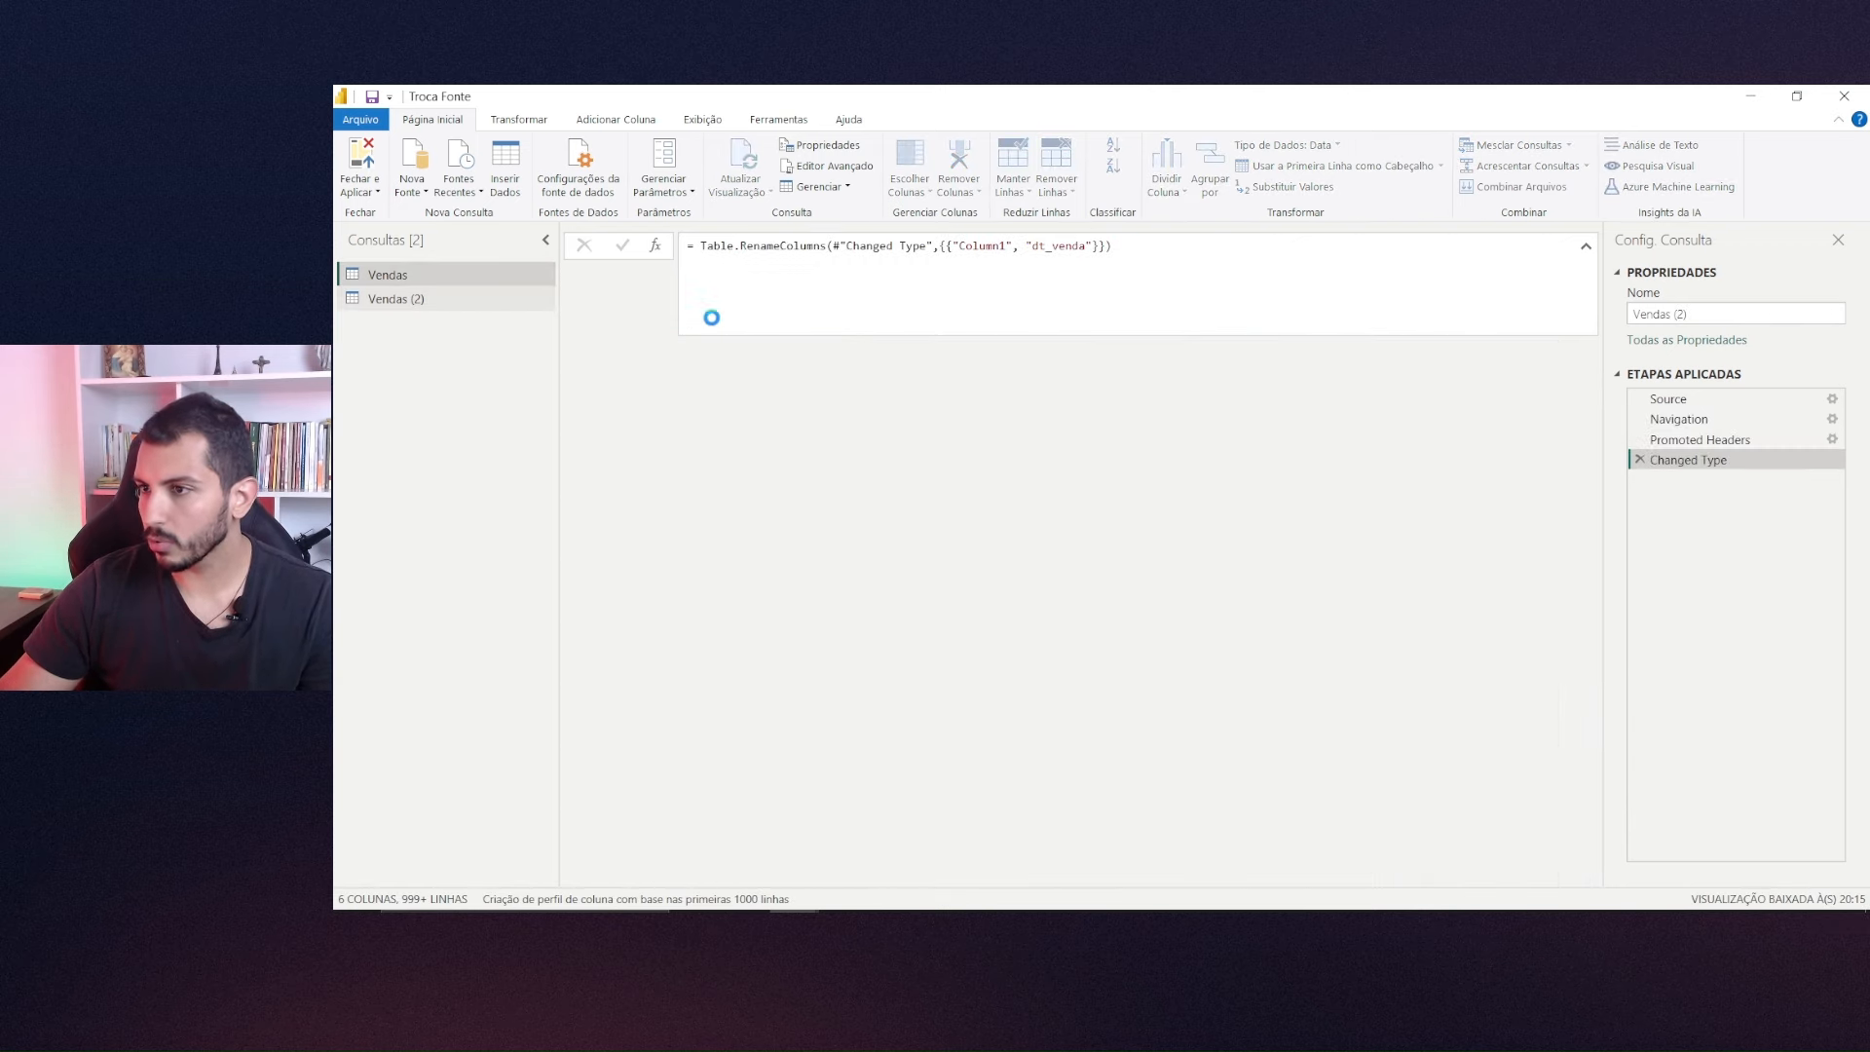
pyautogui.click(807, 356)
pyautogui.doubleClick(808, 355)
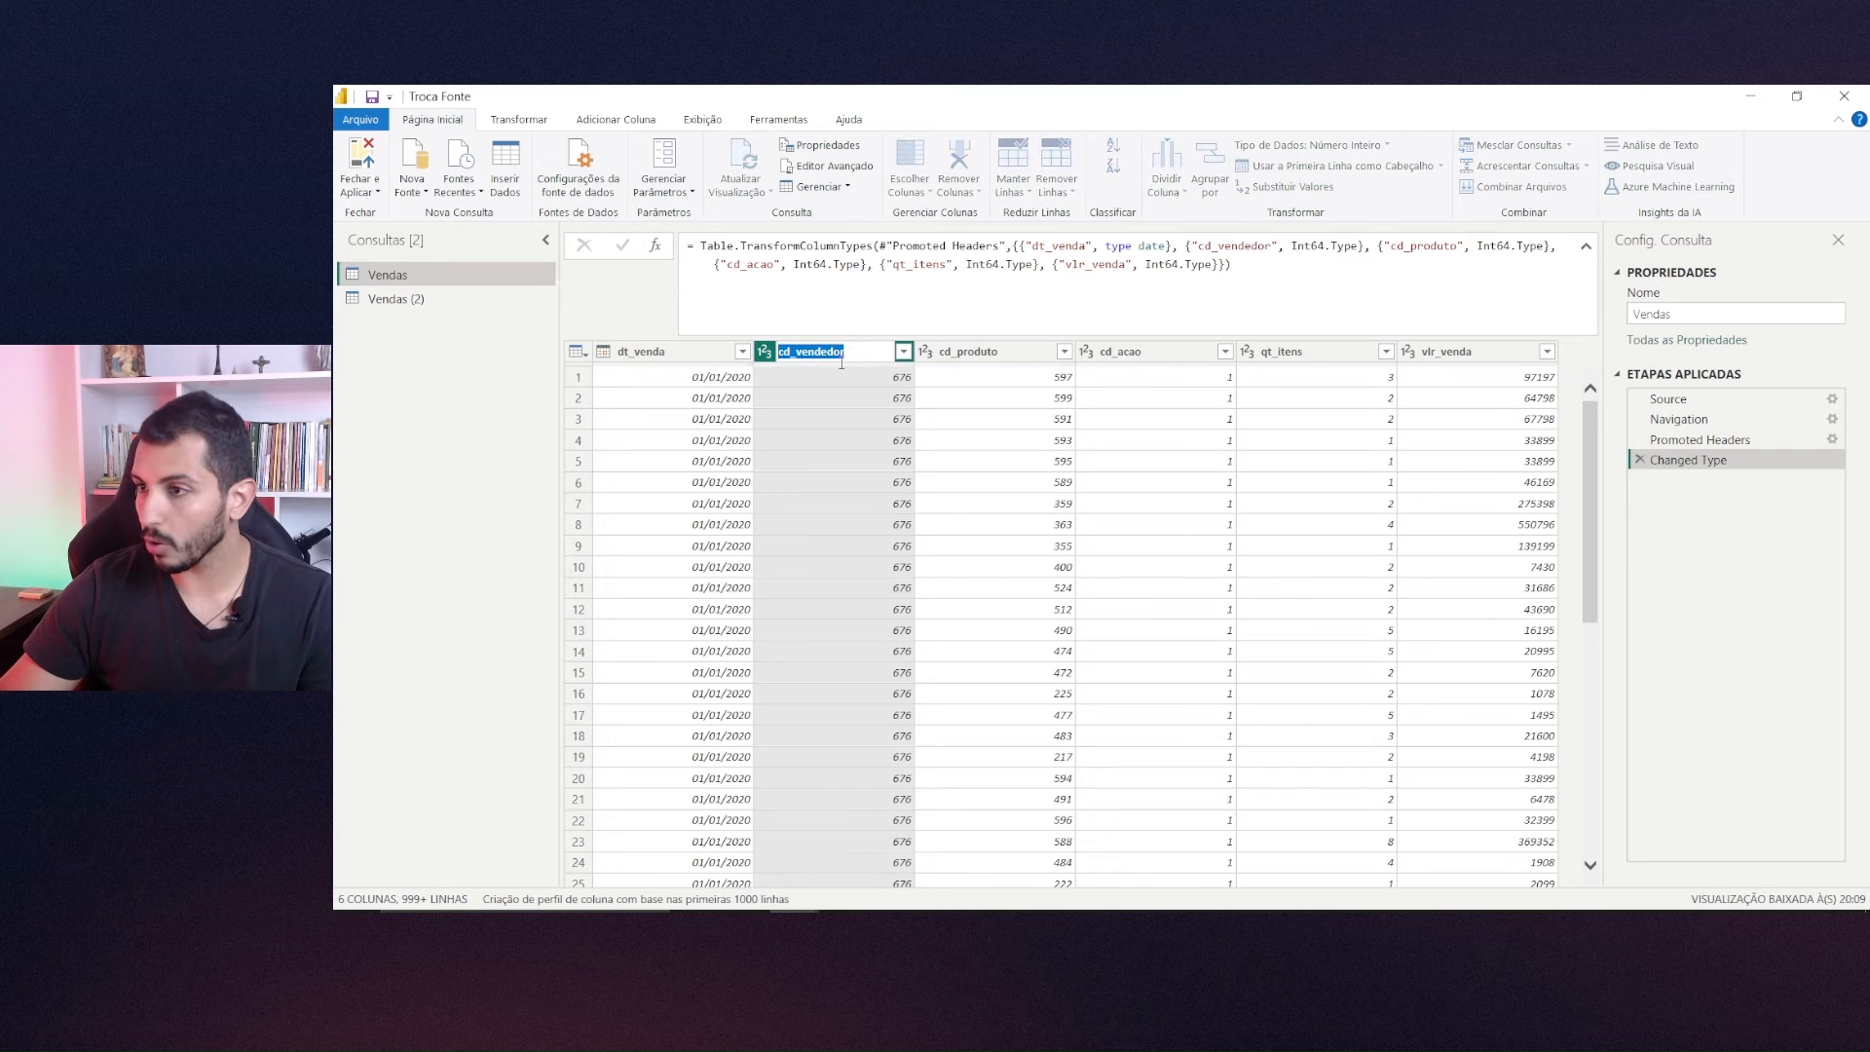
pyautogui.click(419, 299)
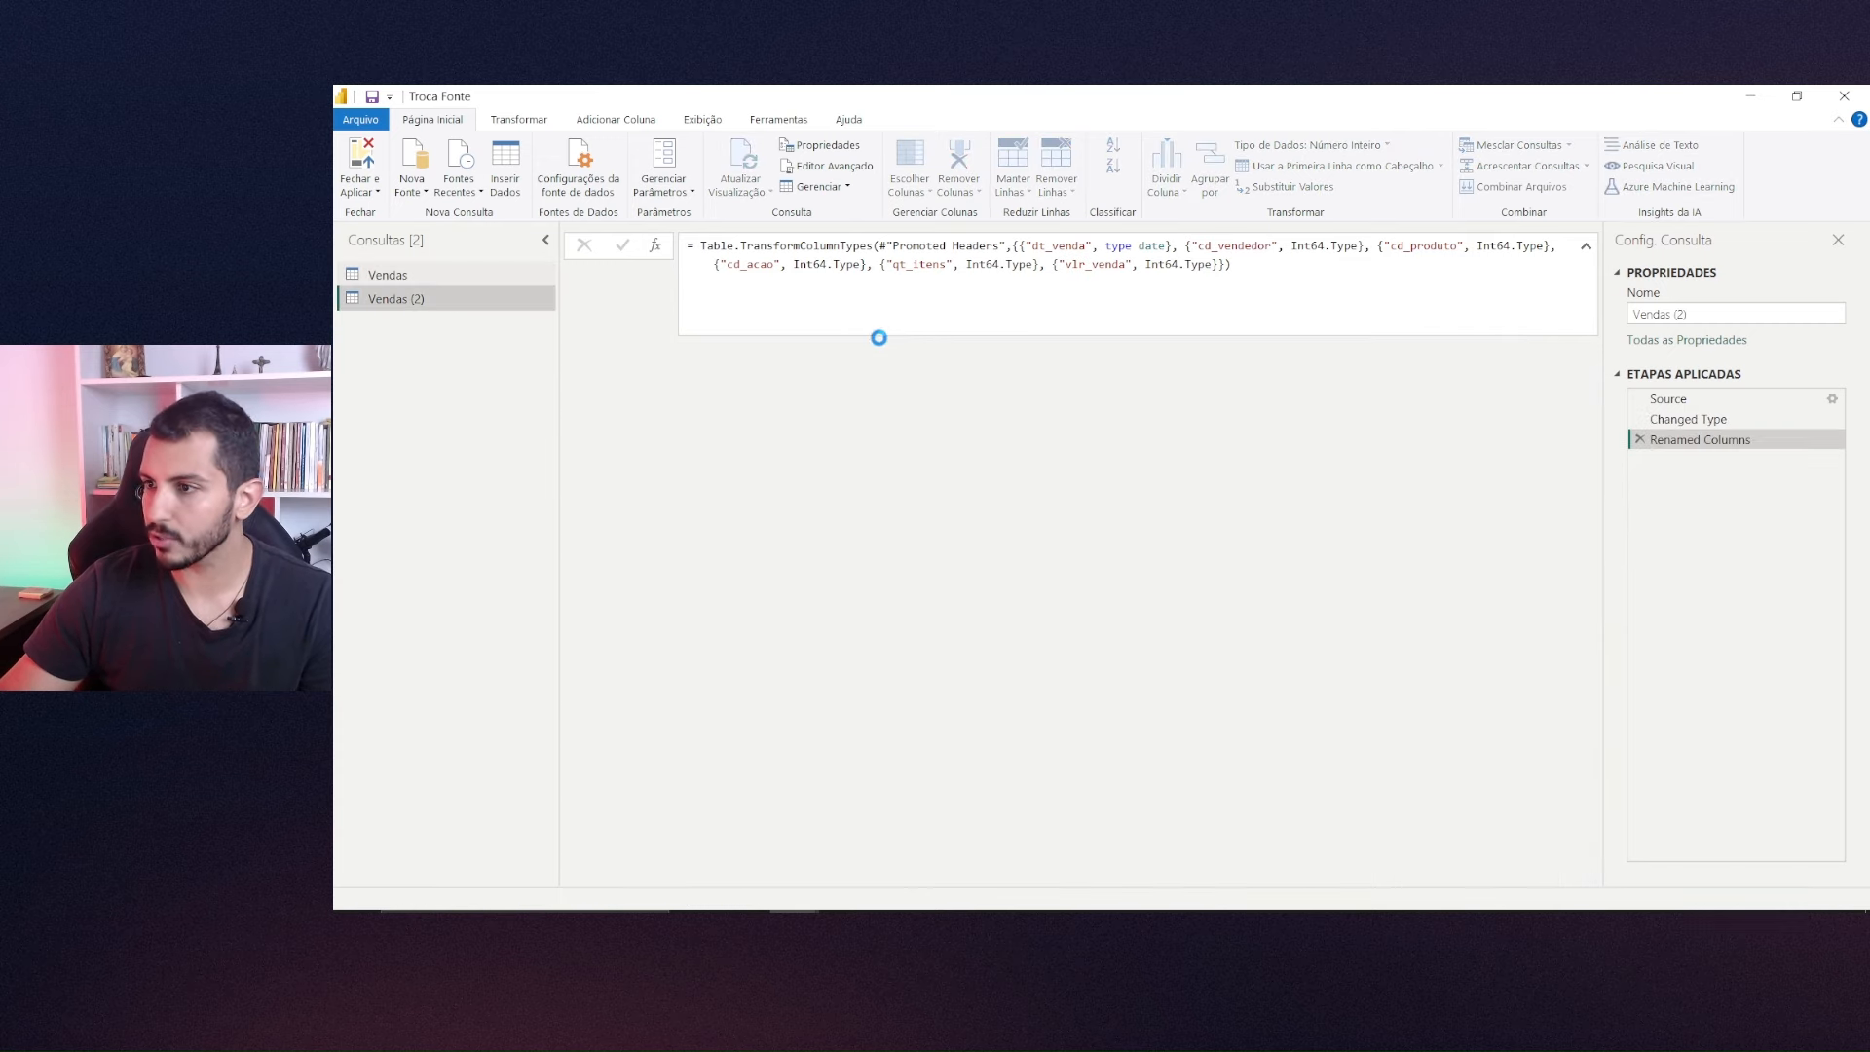
pyautogui.doubleClick(830, 353)
pyautogui.write('cd_vendedor')
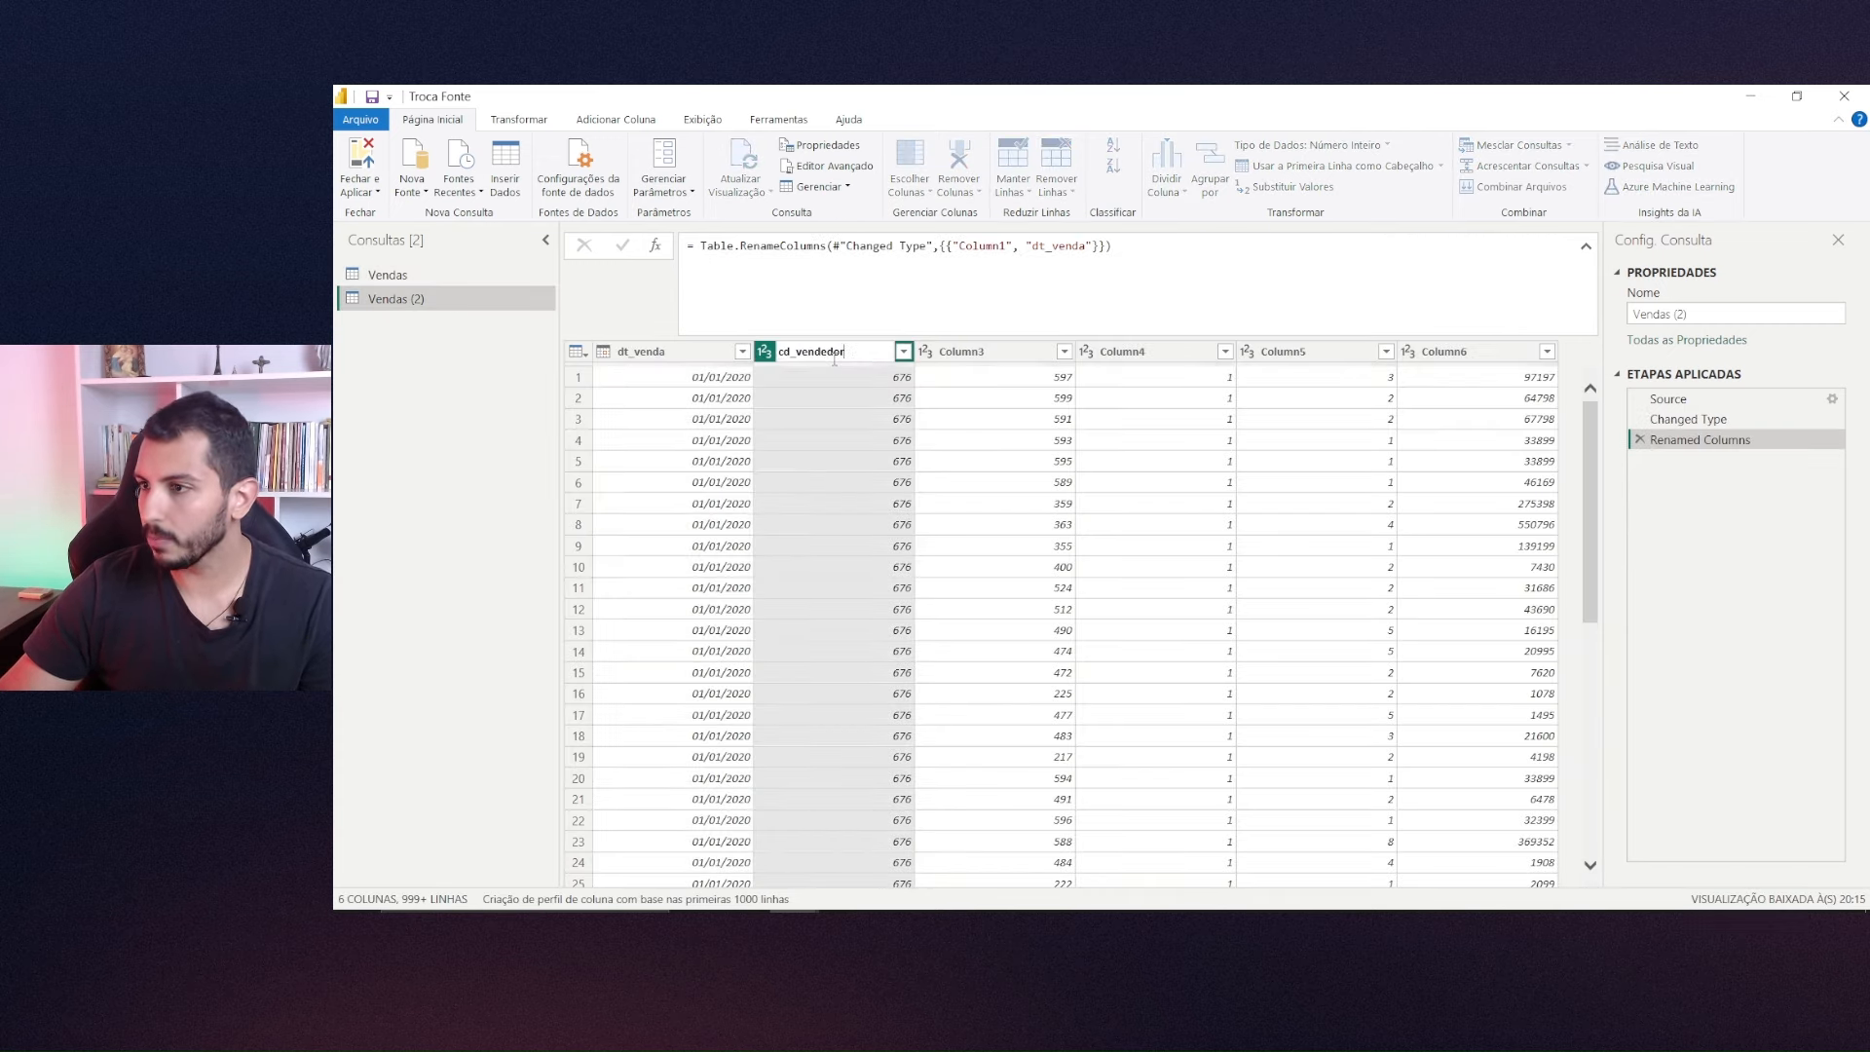
pyautogui.press('Return')
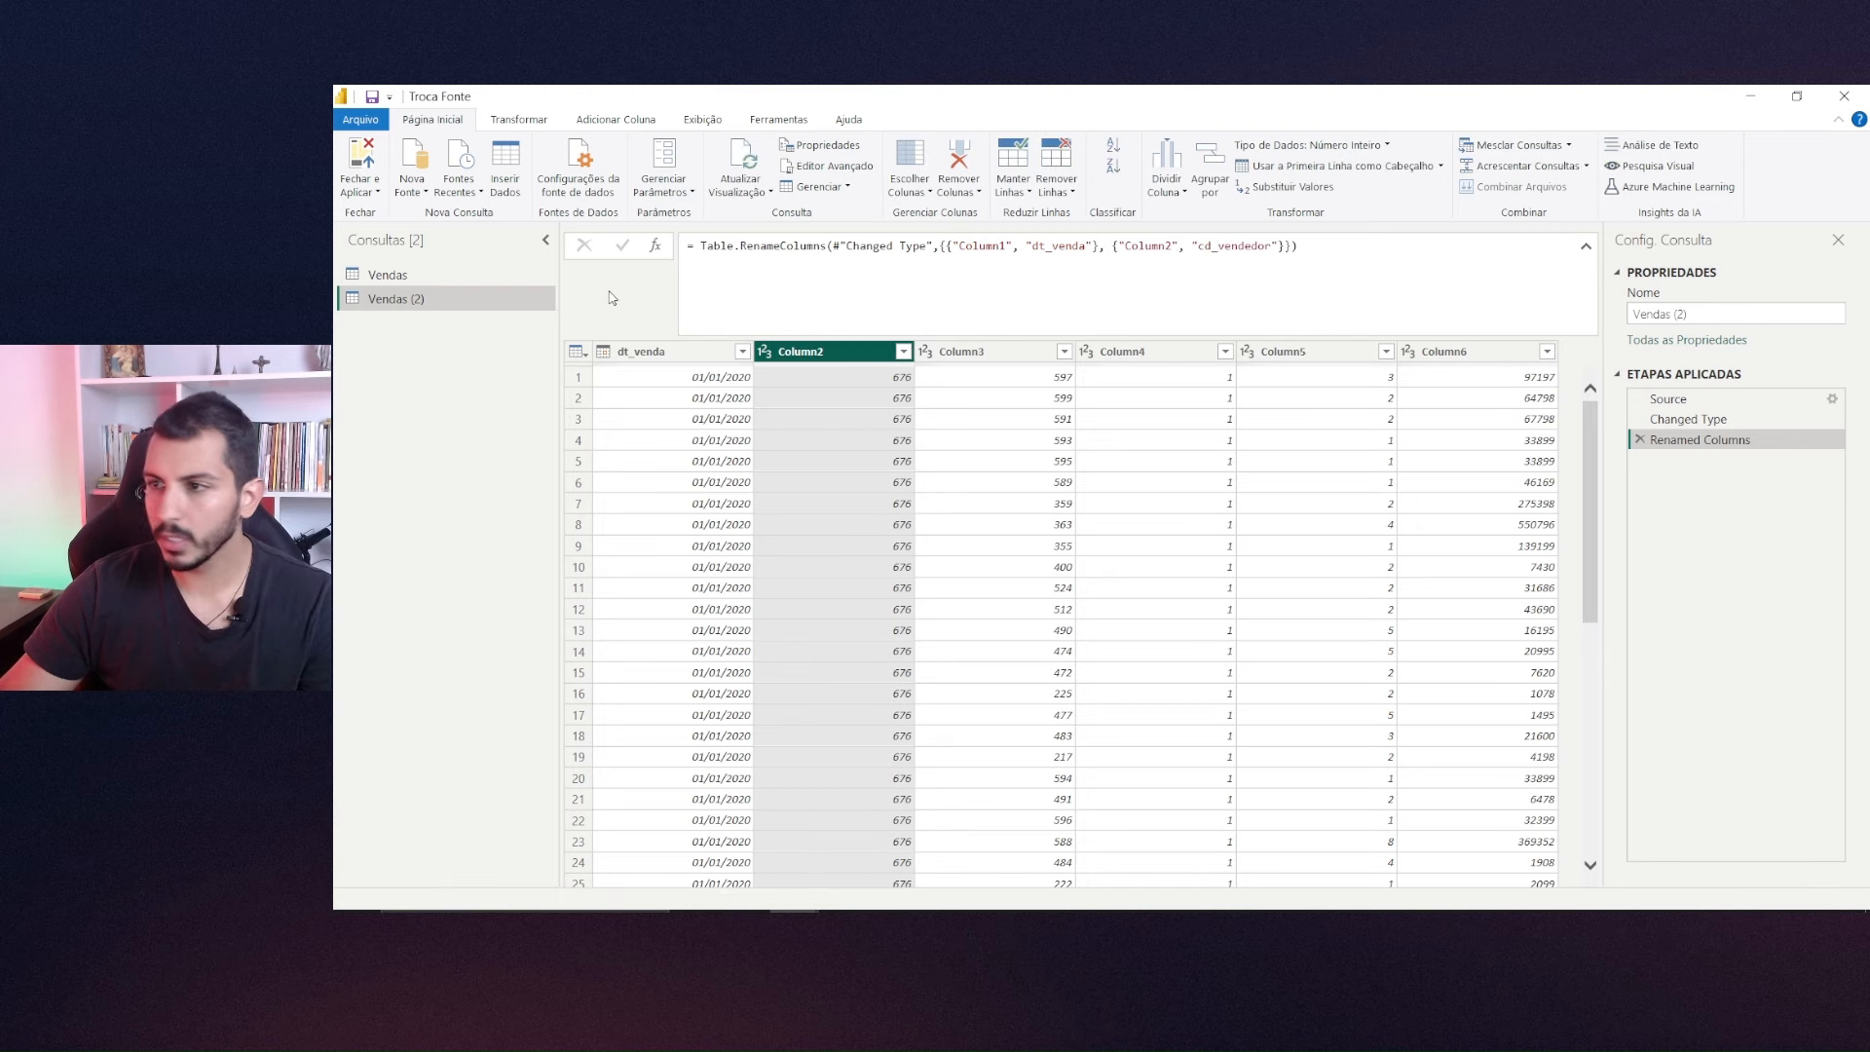
# Copy the cd_produto column name from Vendas and rename Column3 in Vendas (2) to cd_produto.
pyautogui.click(425, 274)
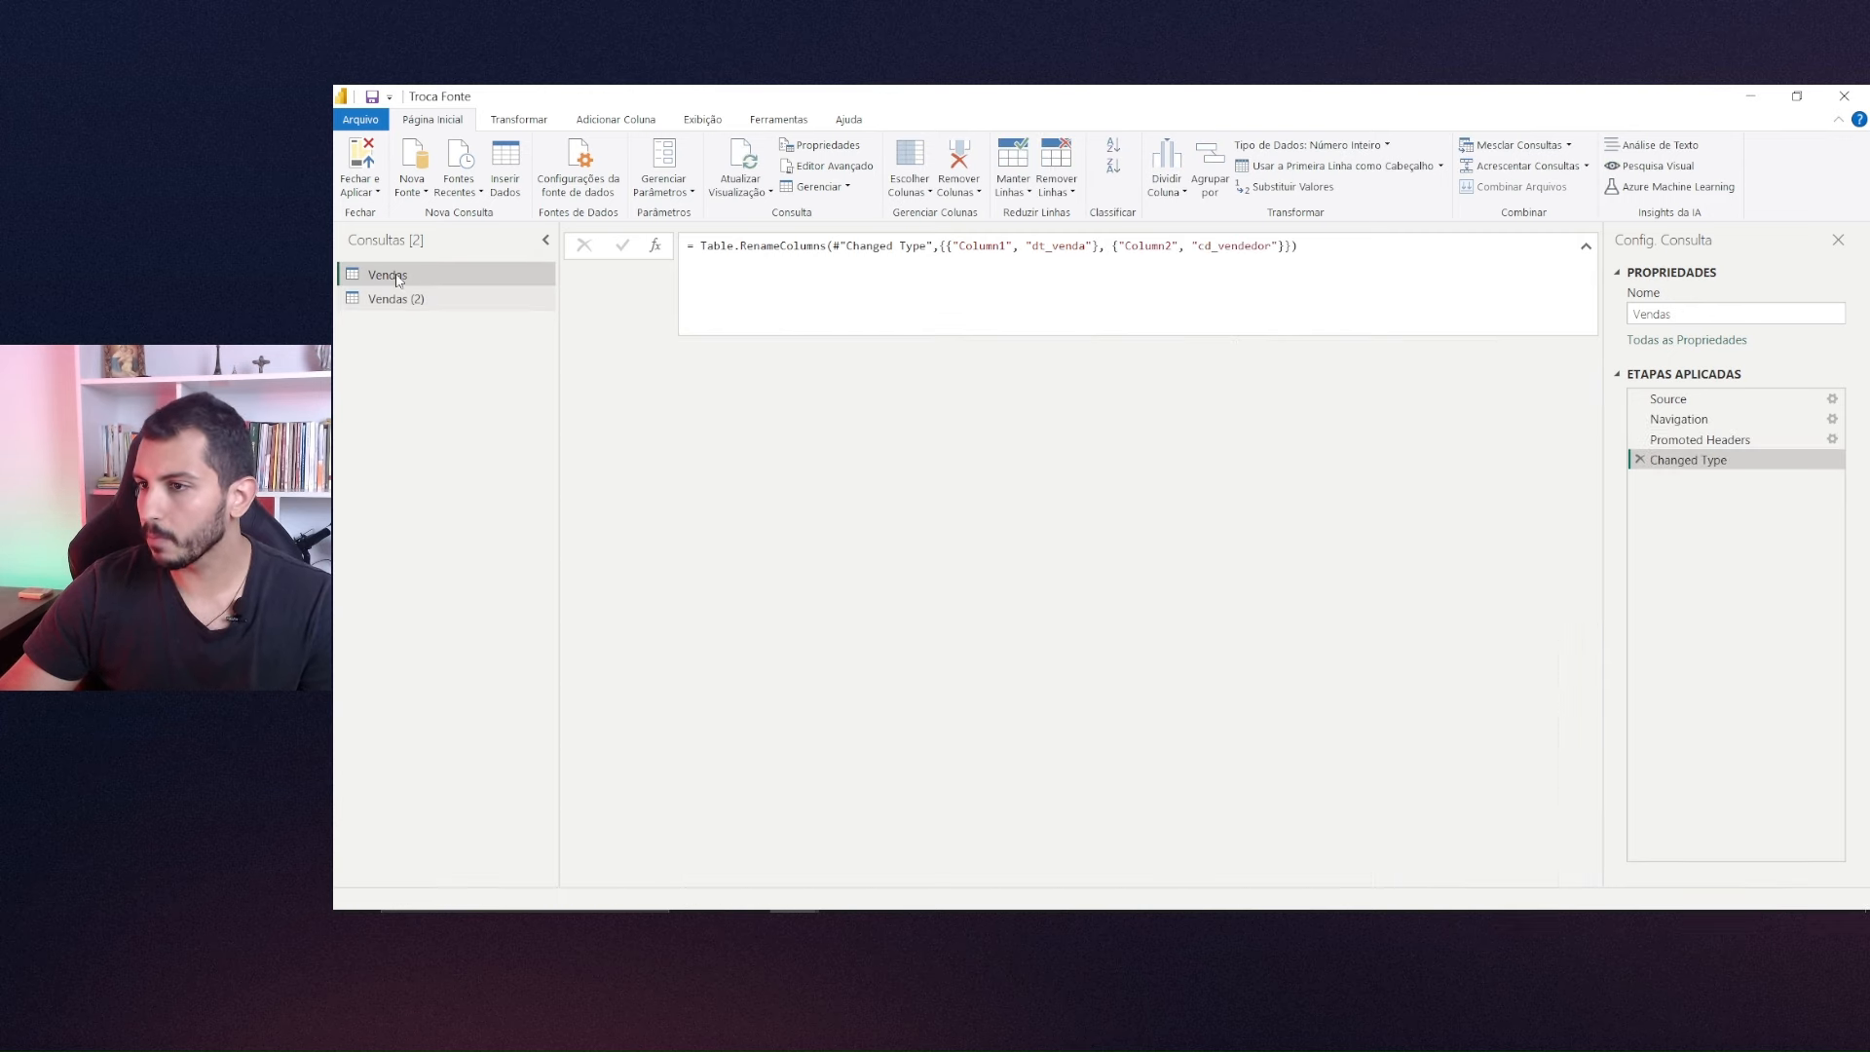
pyautogui.click(984, 352)
pyautogui.doubleClick(986, 353)
pyautogui.hotkey('ctrl', 'c')
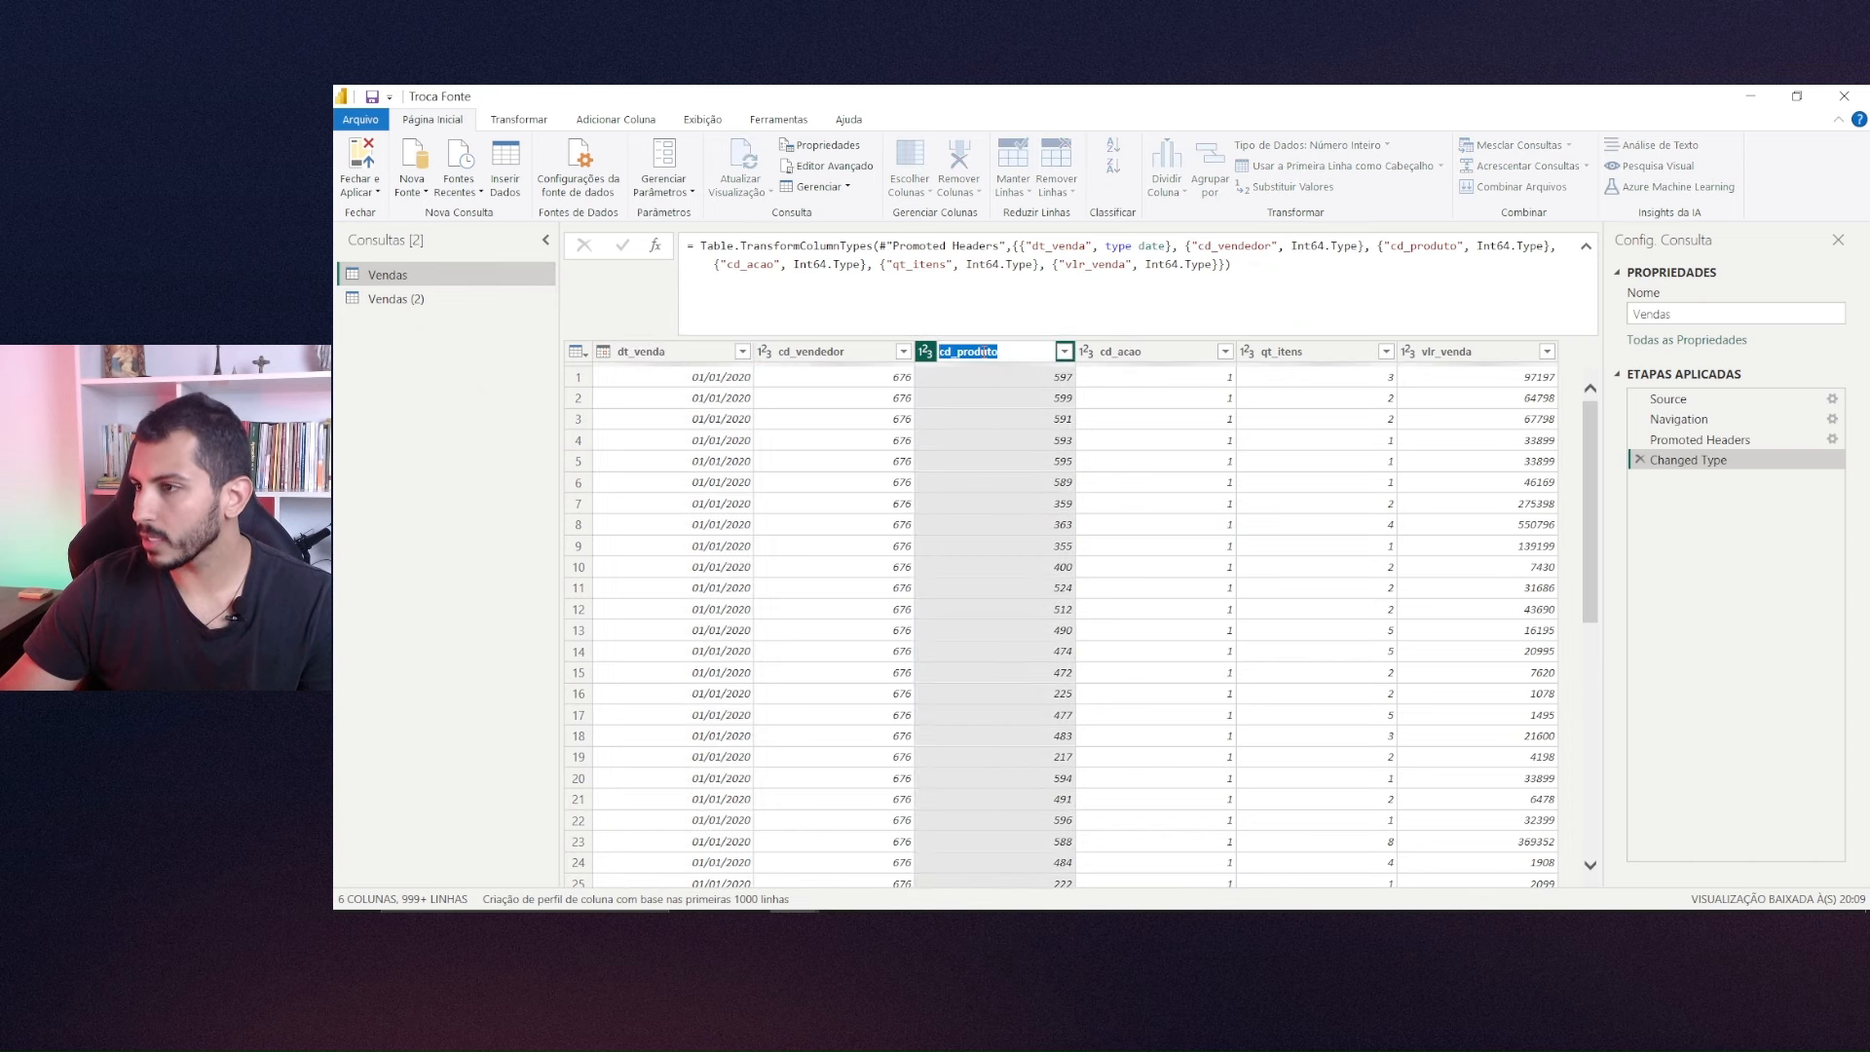
pyautogui.click(413, 302)
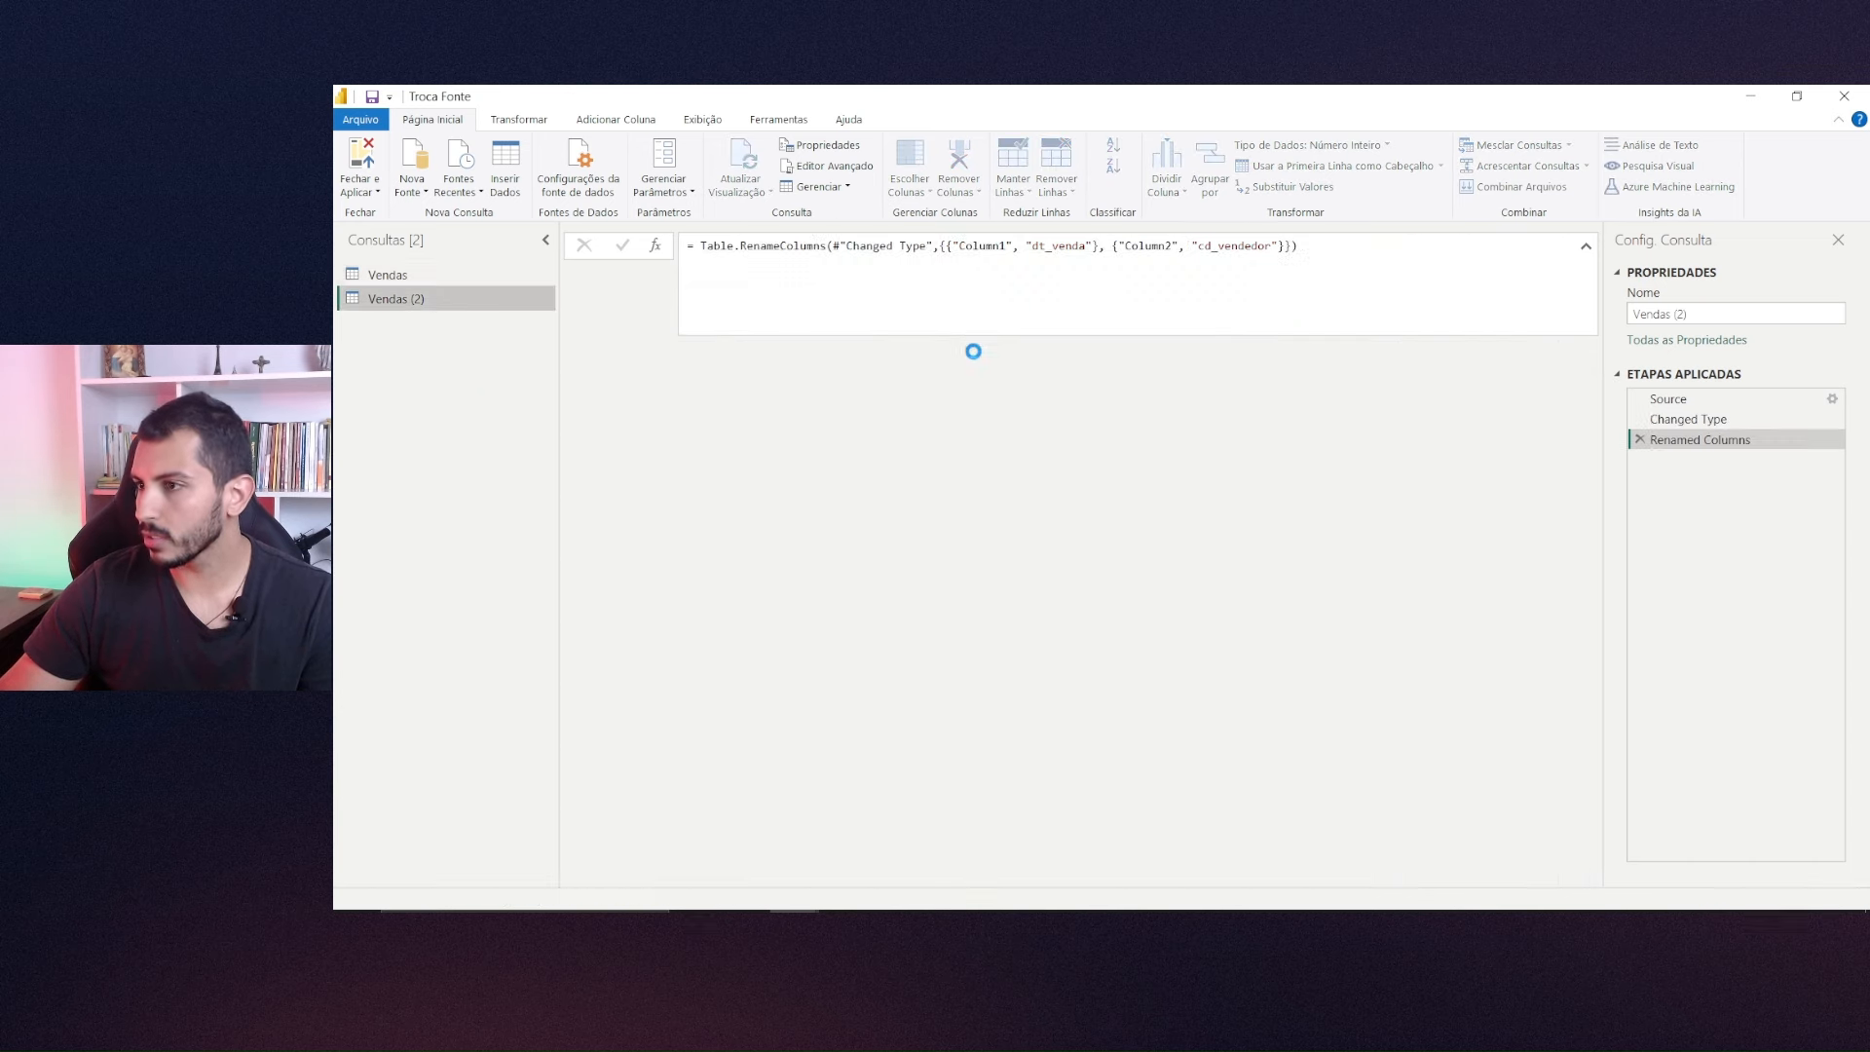
pyautogui.click(992, 352)
pyautogui.doubleClick(991, 352)
pyautogui.hotkey('ctrl', 'v')
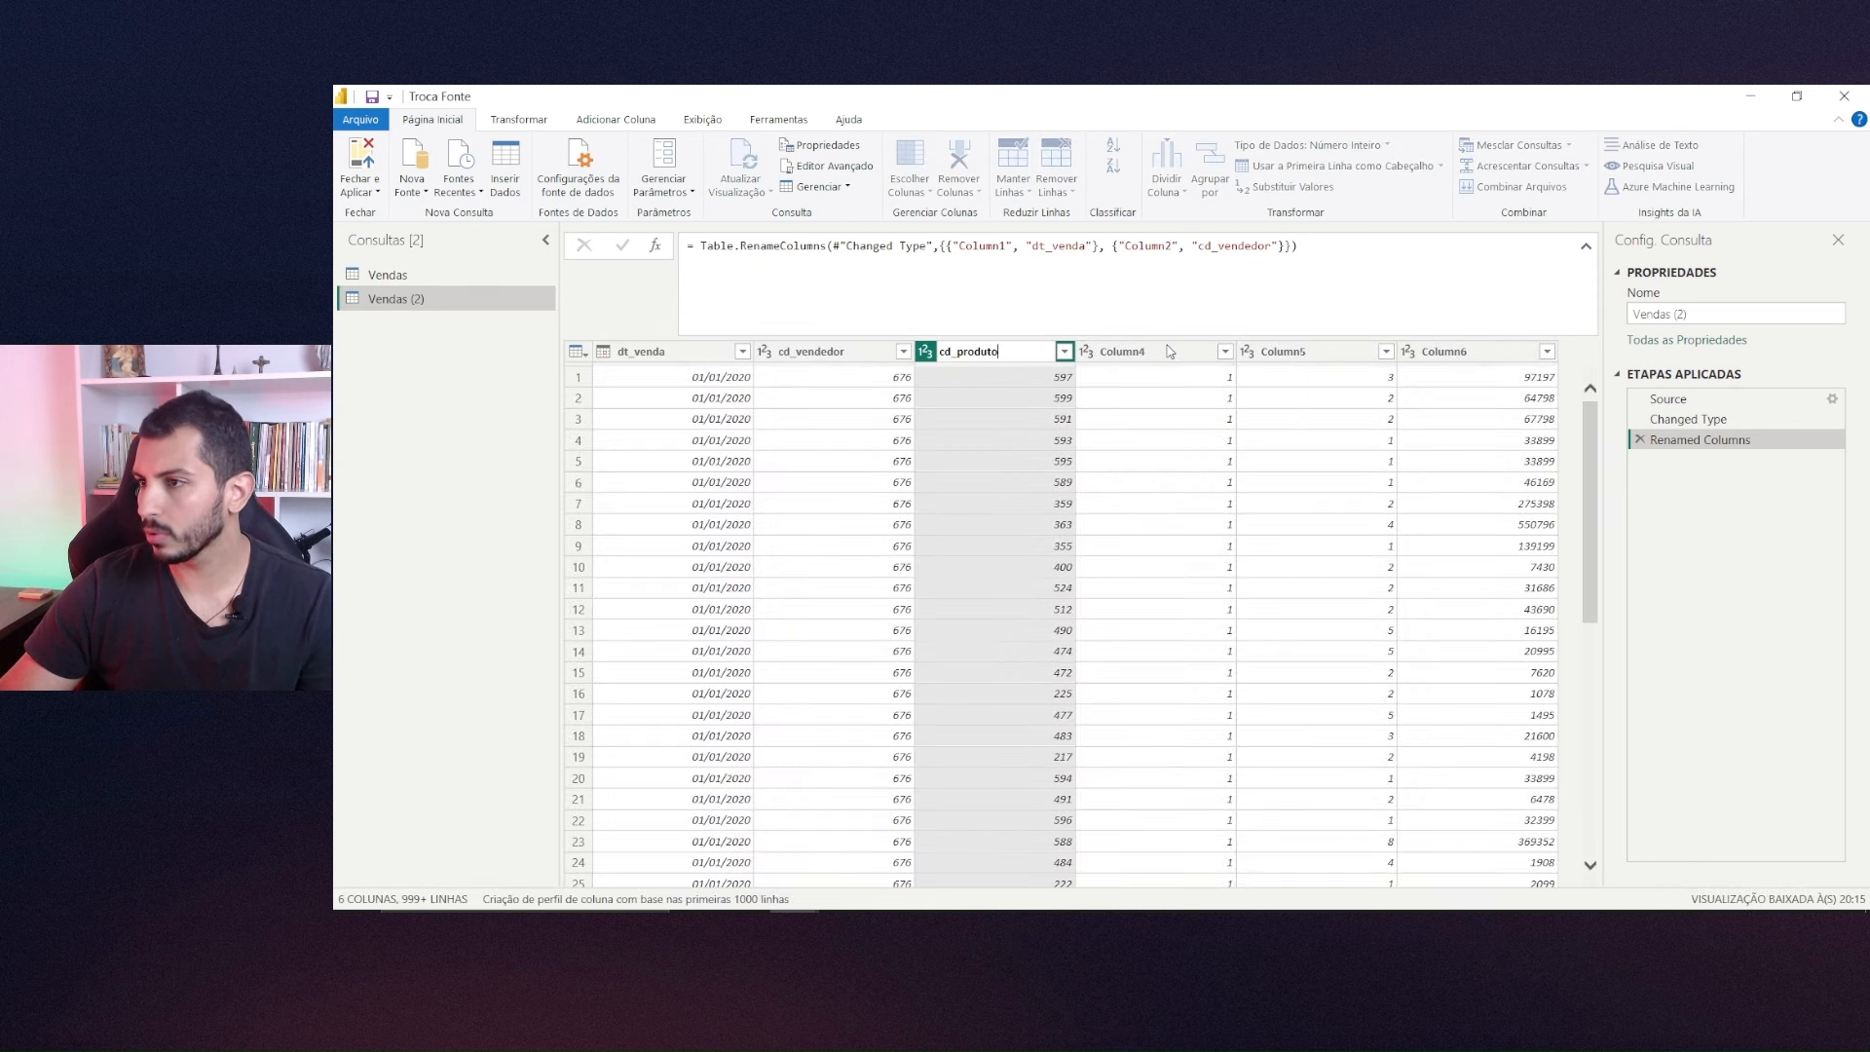
pyautogui.press('Return')
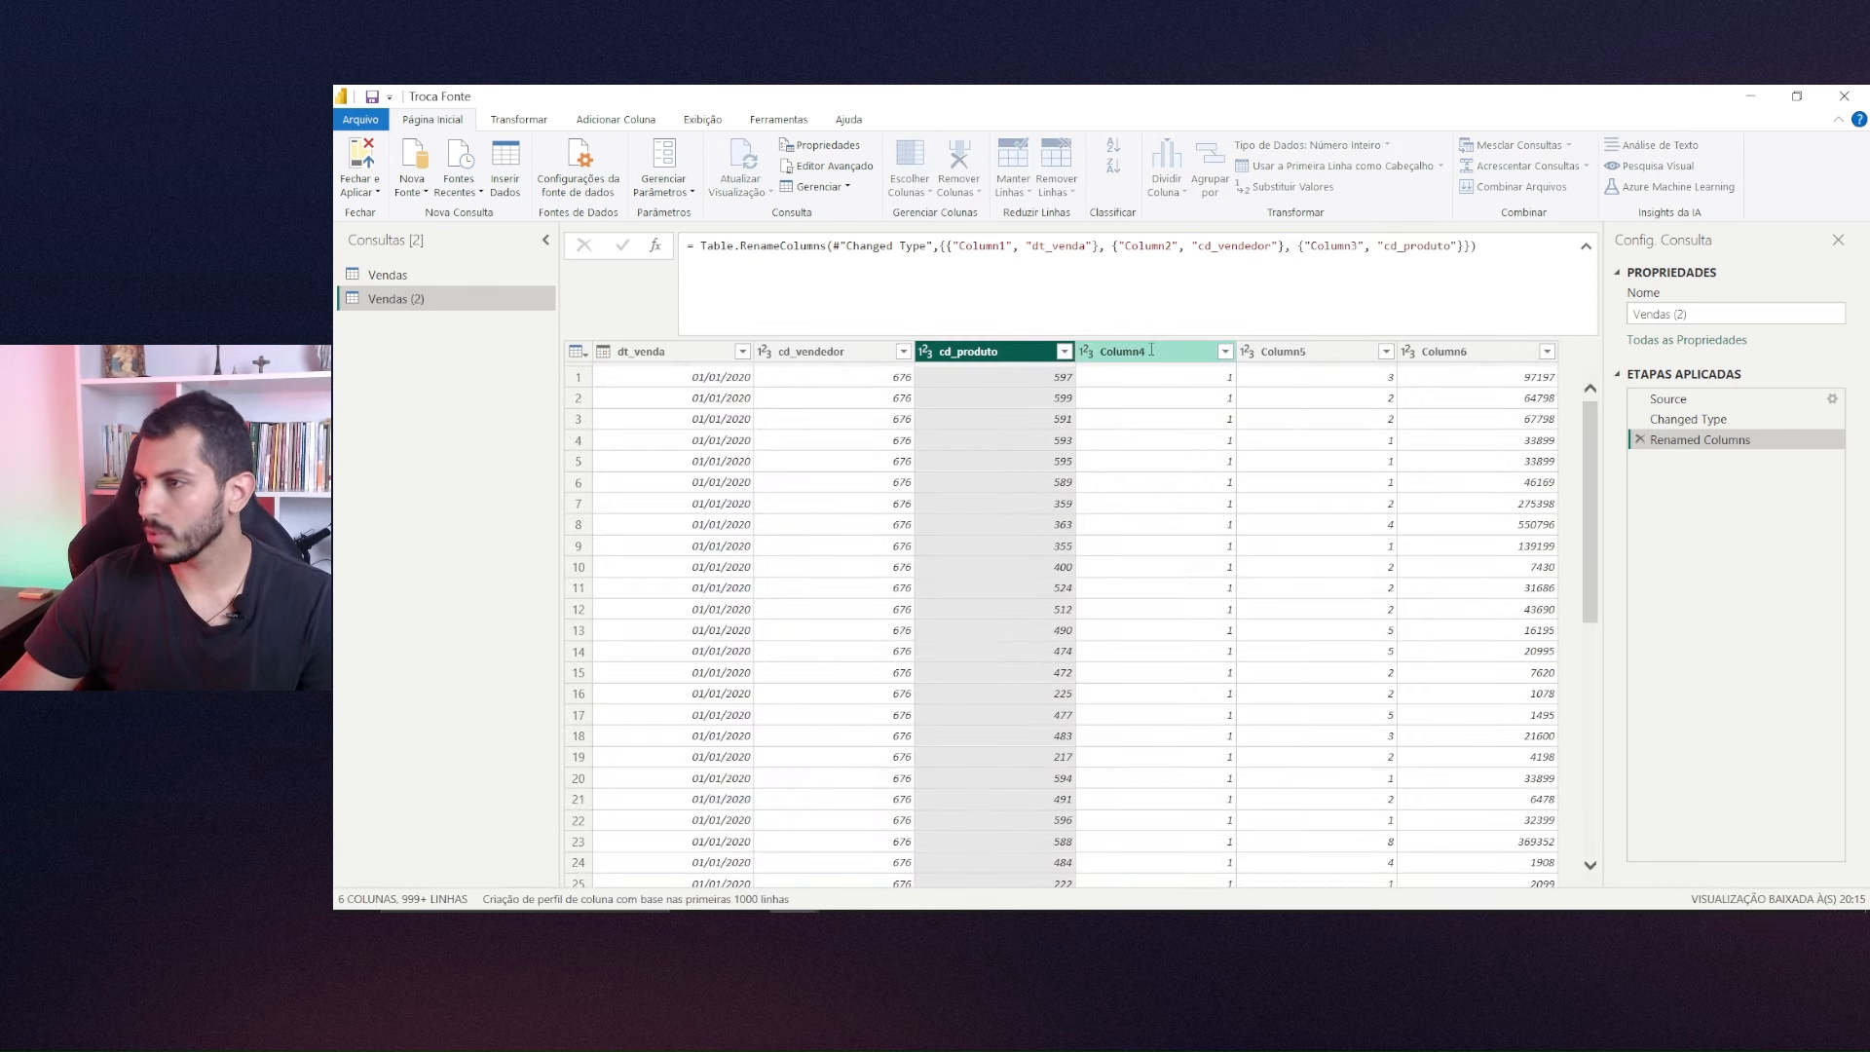
# Rename Column4 to cd_acao and Column5 to qtd_itens in the Vendas (2) query.
pyautogui.doubleClick(1149, 353)
pyautogui.write('cd')
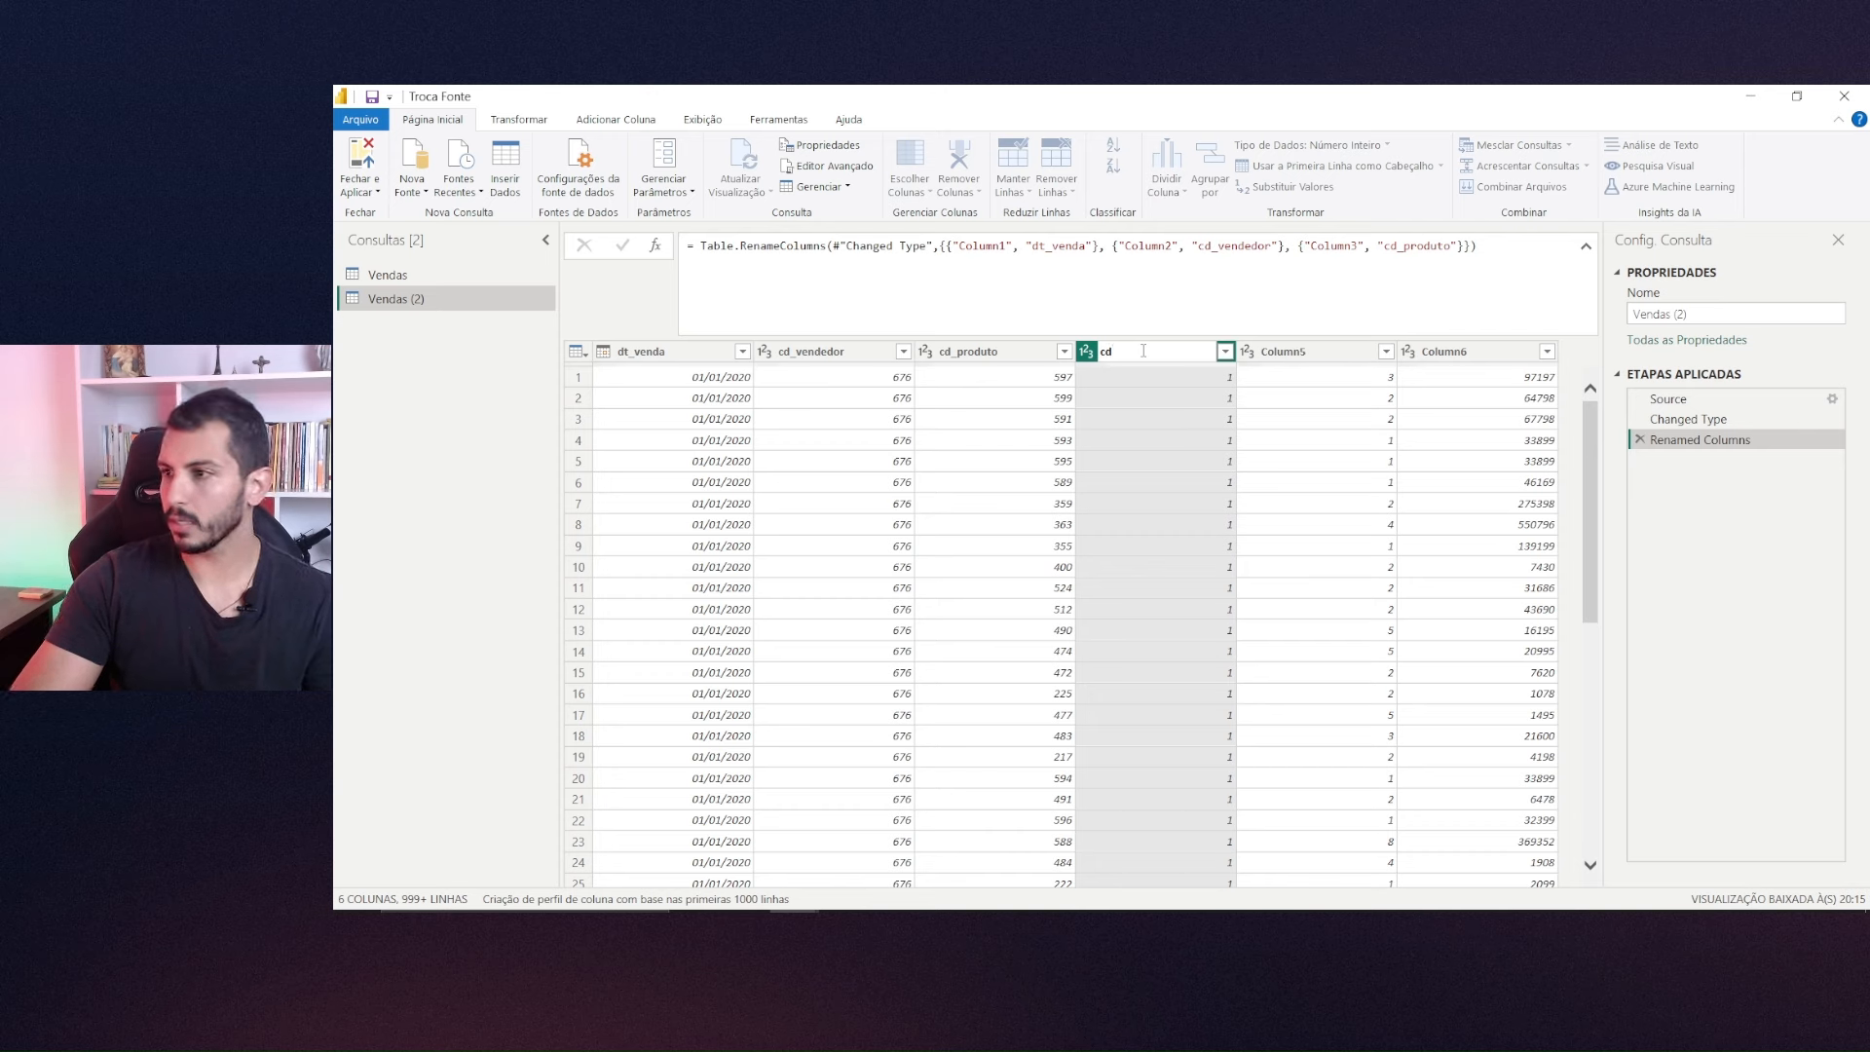
pyautogui.write('_acao')
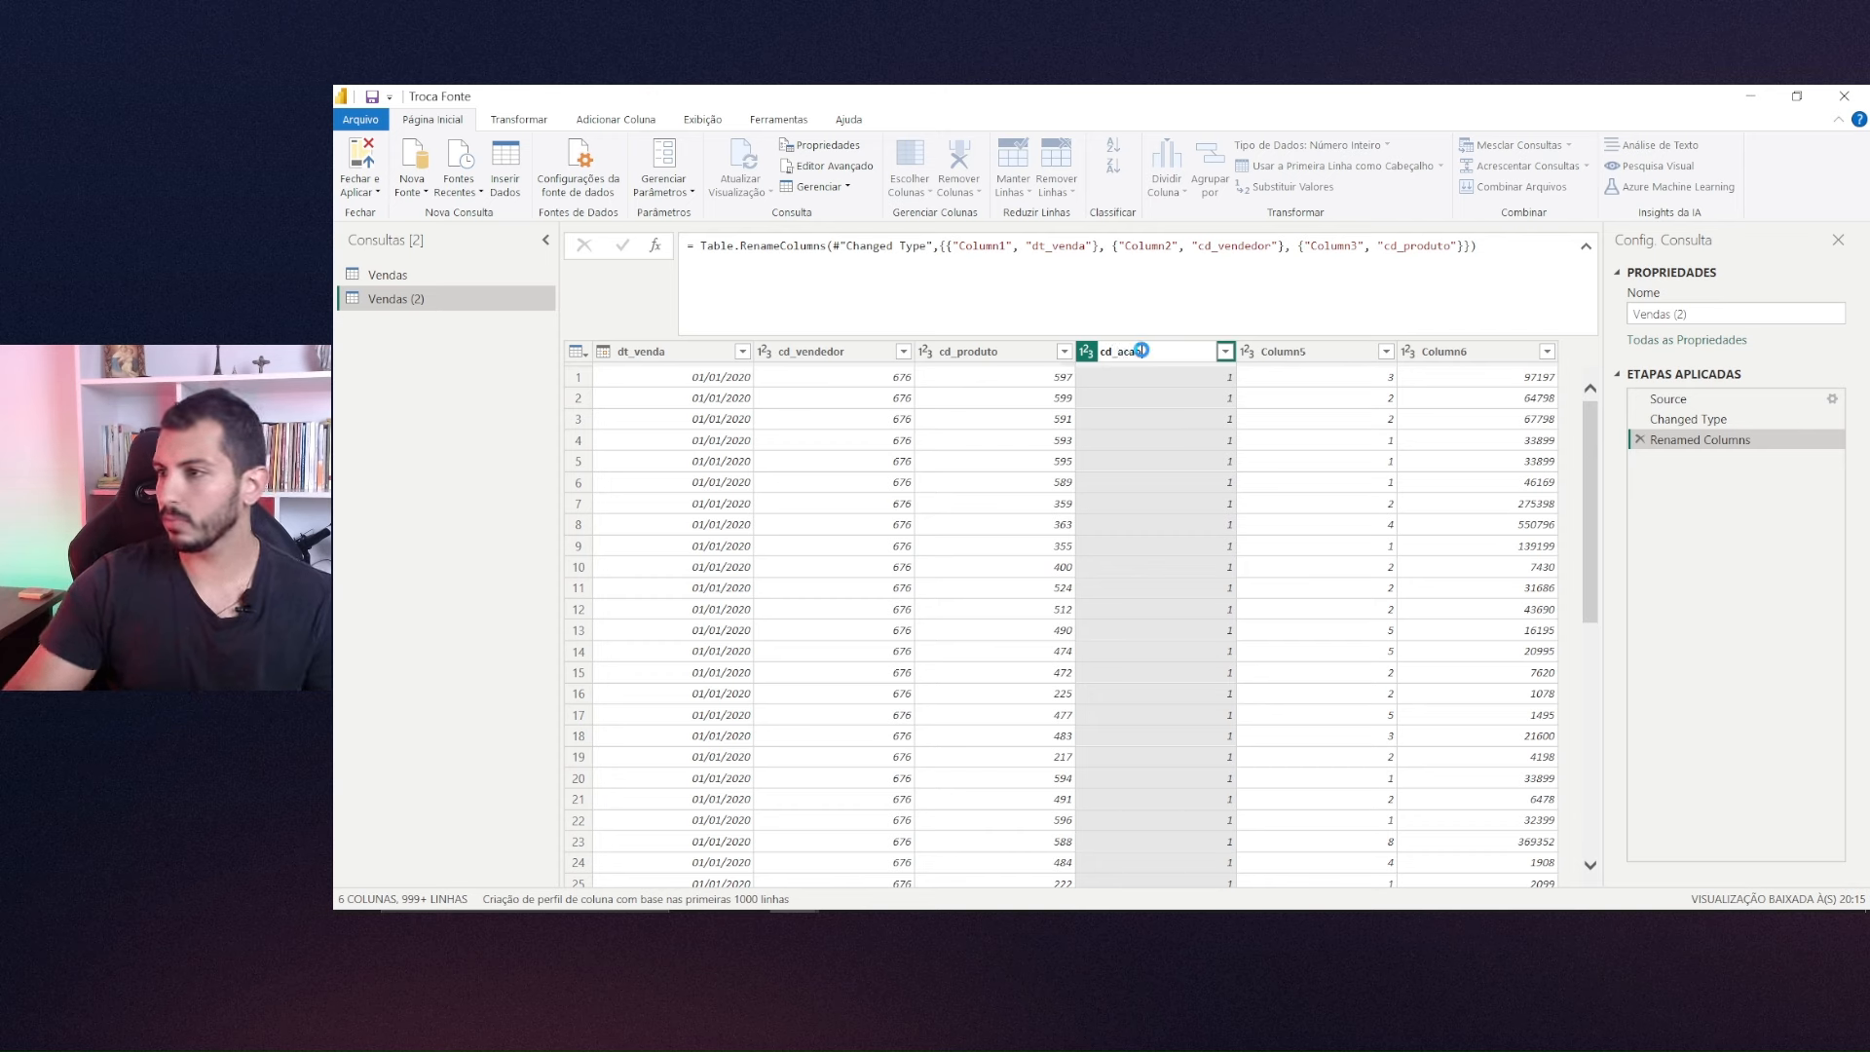
pyautogui.press('Return')
pyautogui.doubleClick(1308, 352)
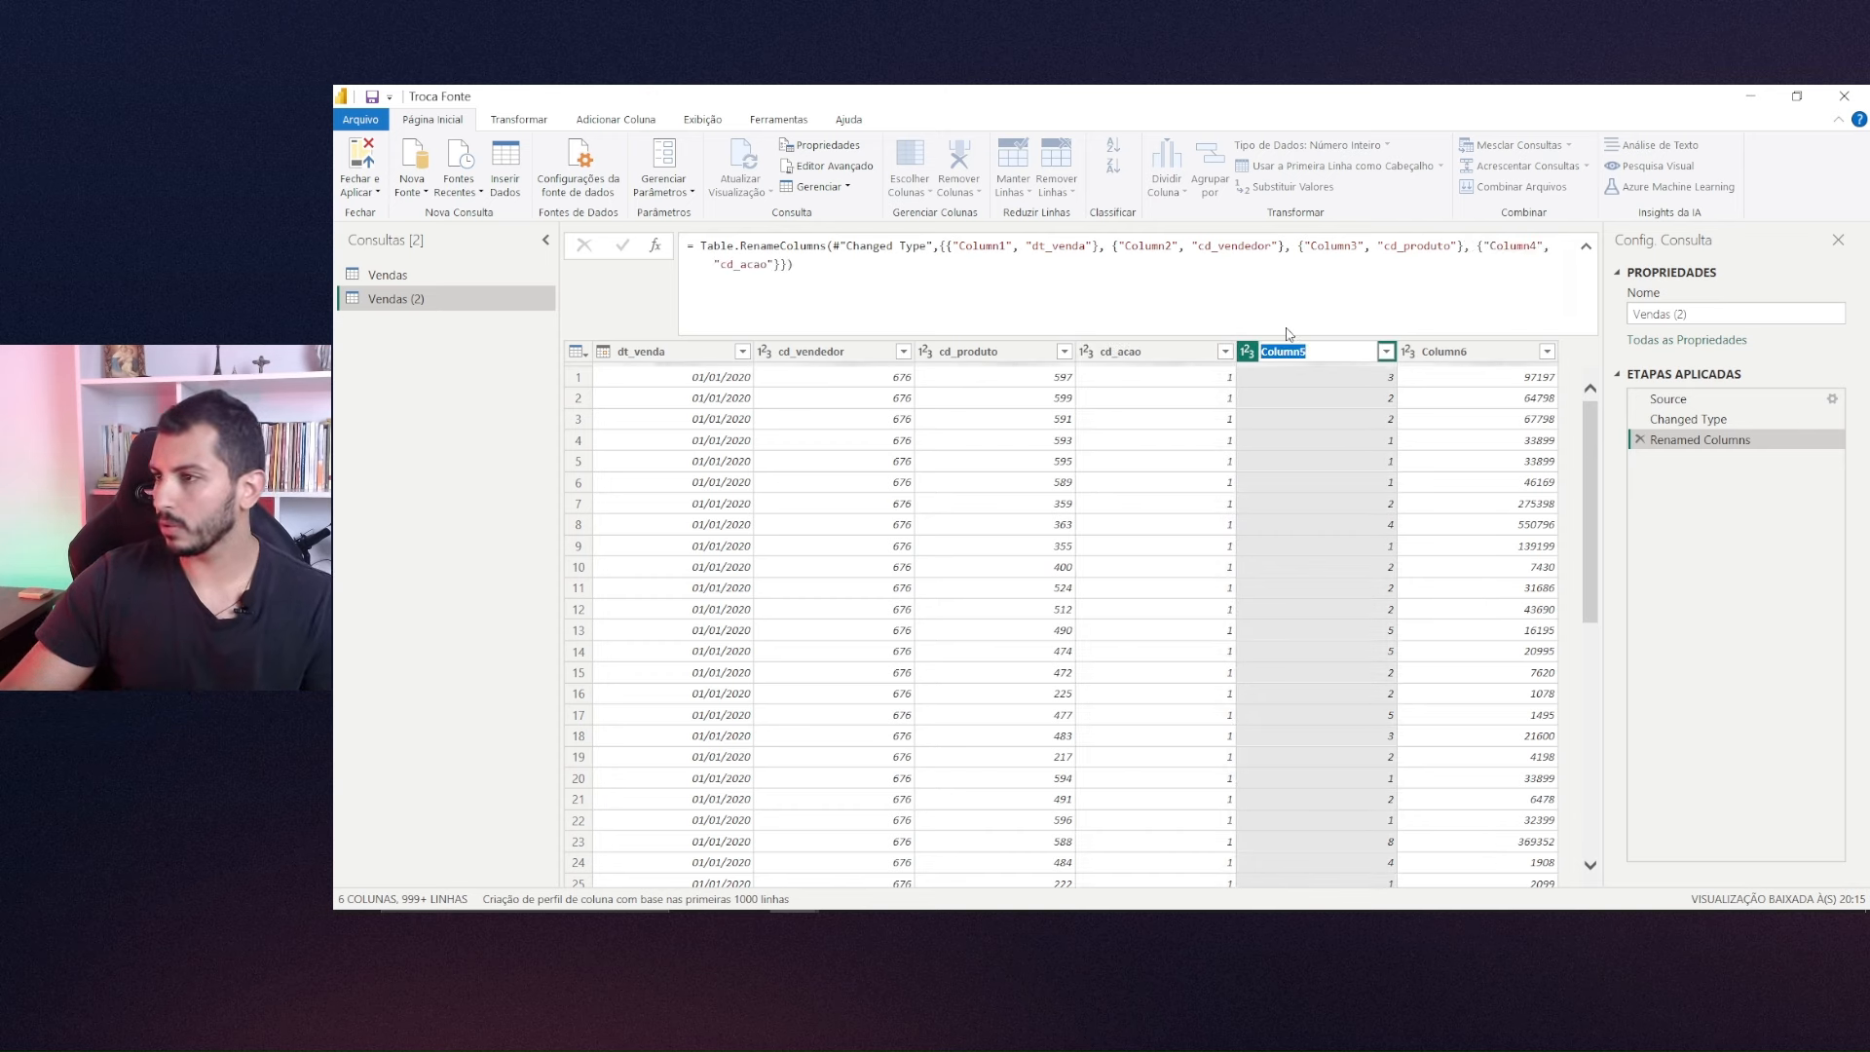
pyautogui.write('Qt')
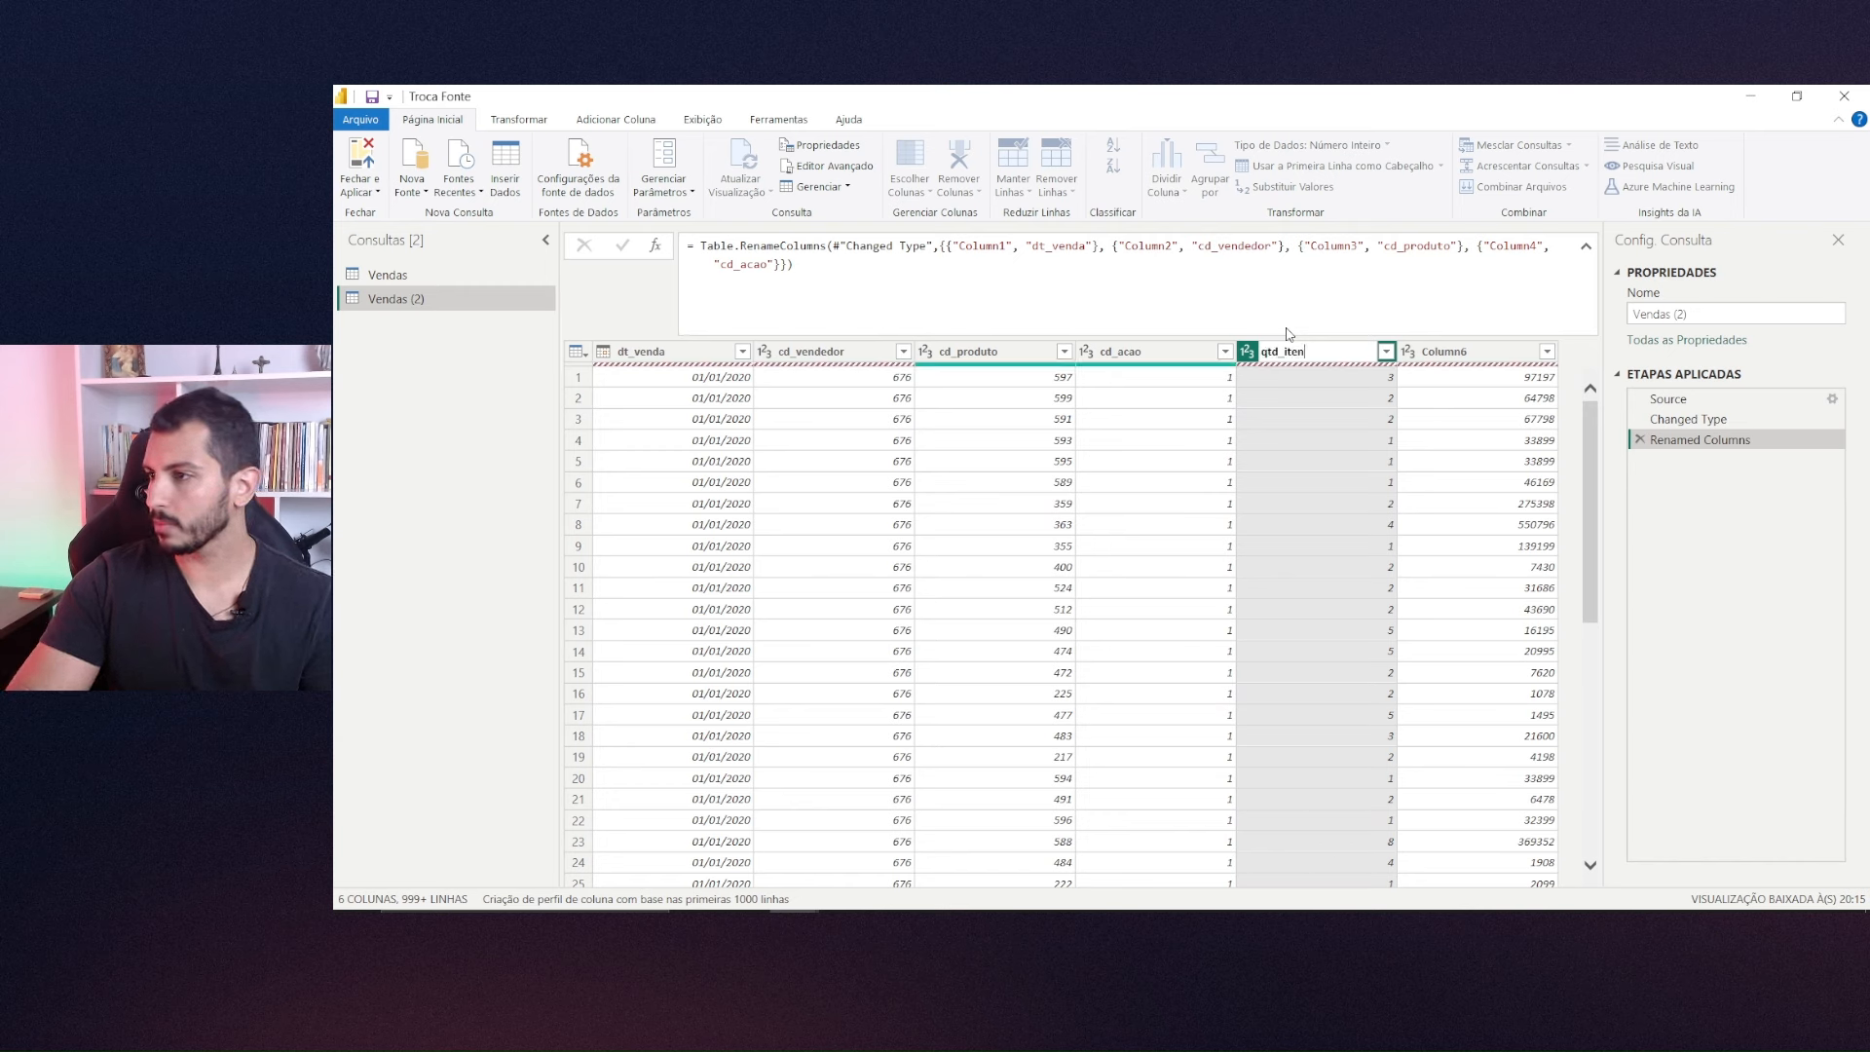
pyautogui.write('d_itens')
pyautogui.press('Return')
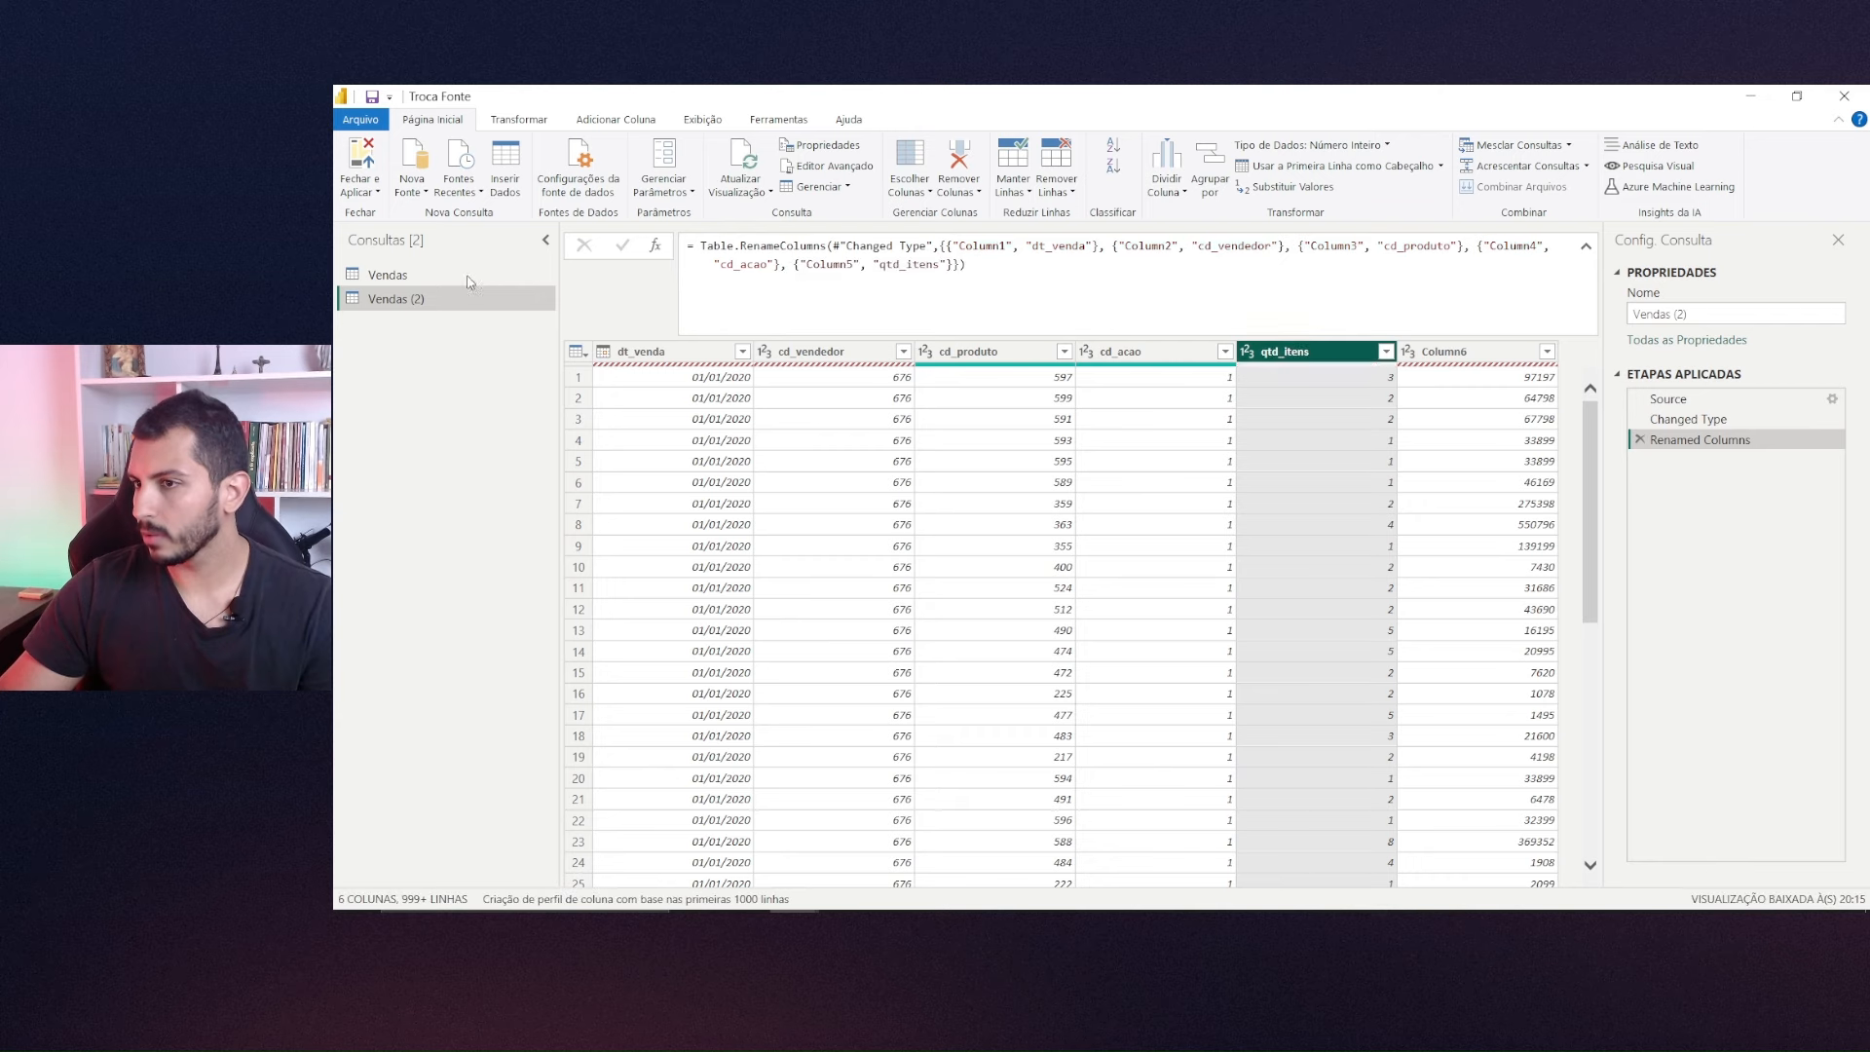
# Rename Column6 in Vendas (2) to vlr_venda, taking the column name from the Vendas query.
pyautogui.click(468, 275)
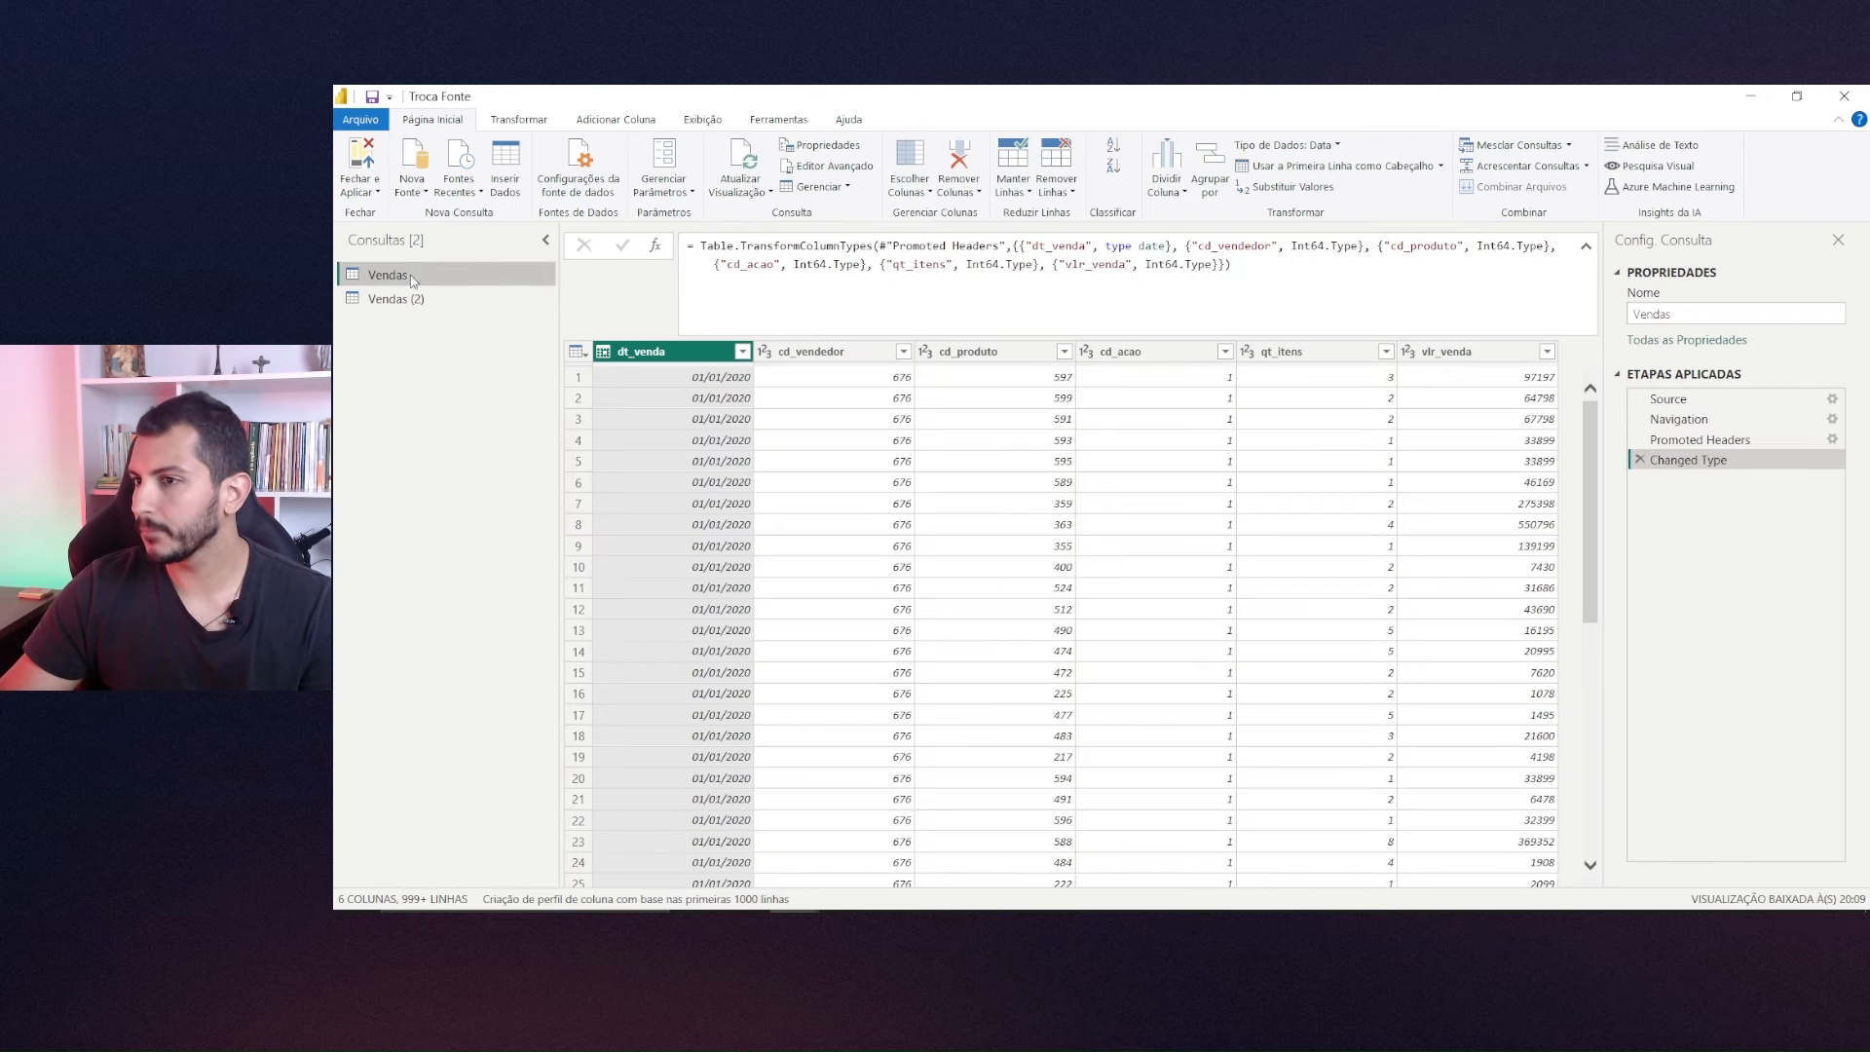
pyautogui.doubleClick(1447, 352)
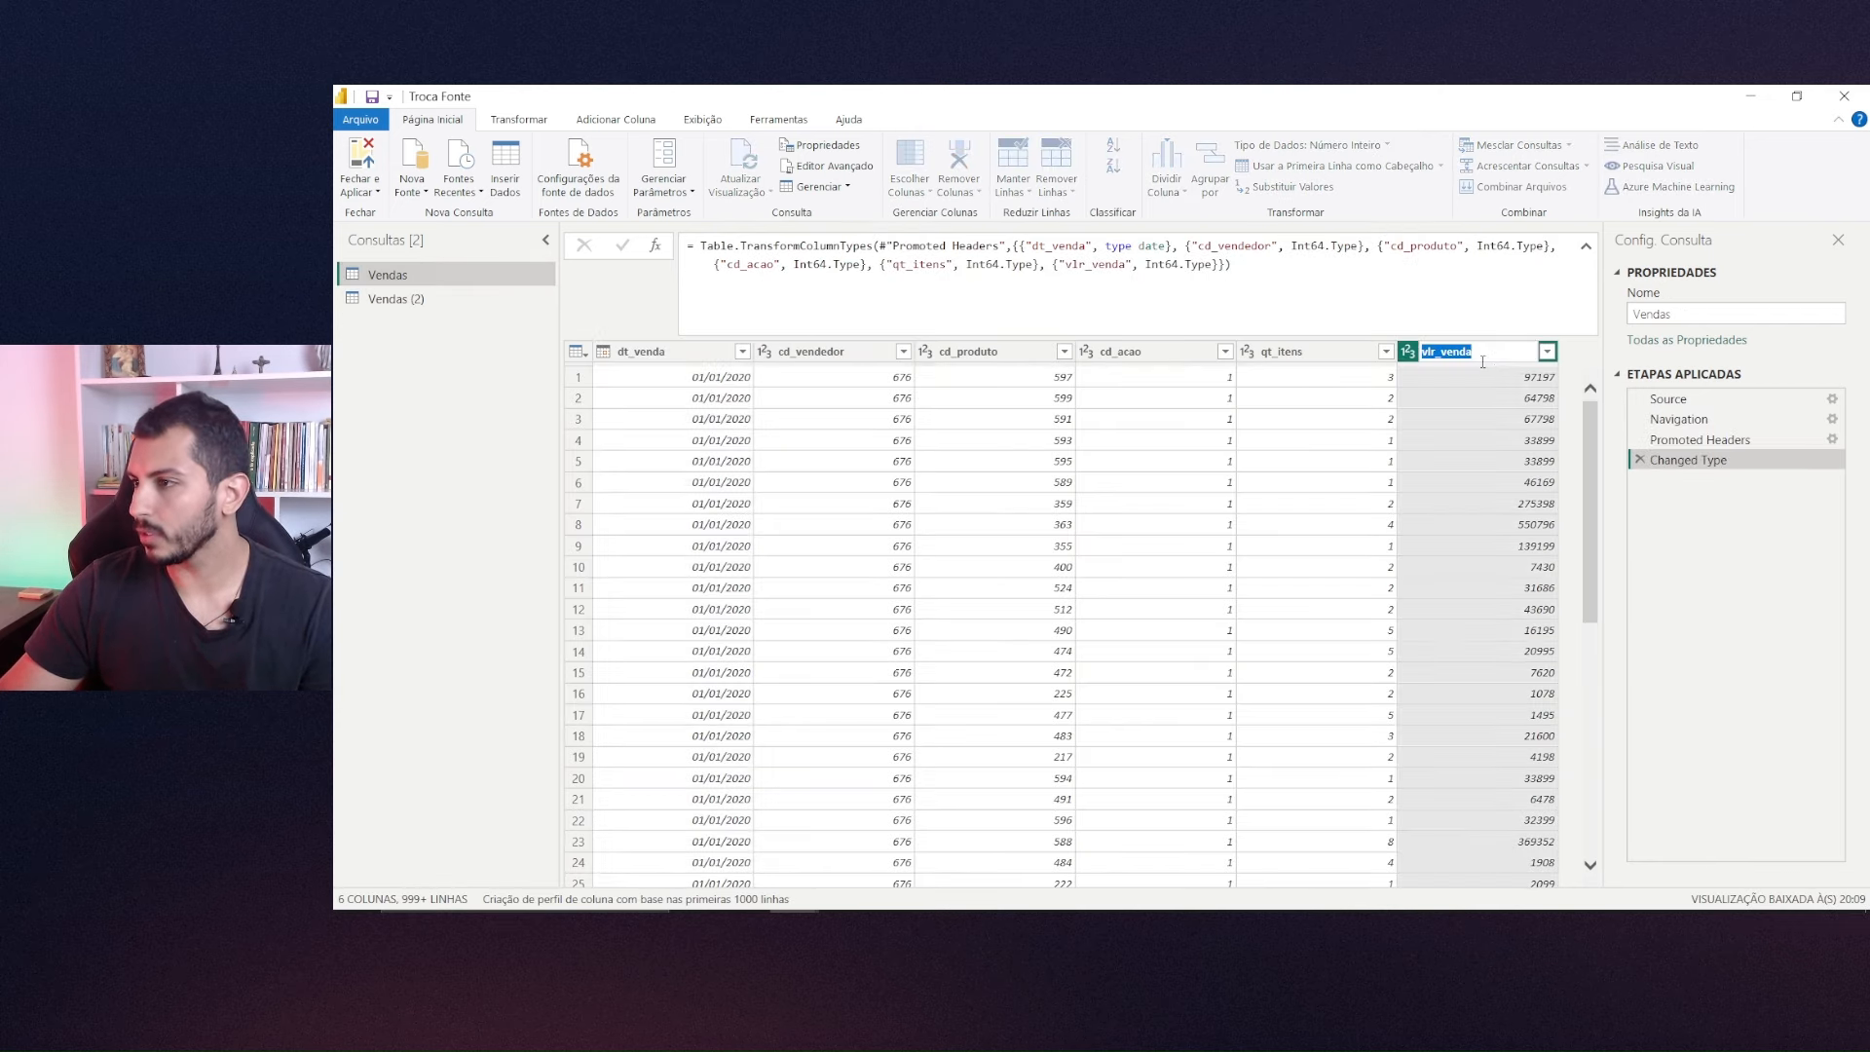
pyautogui.click(390, 302)
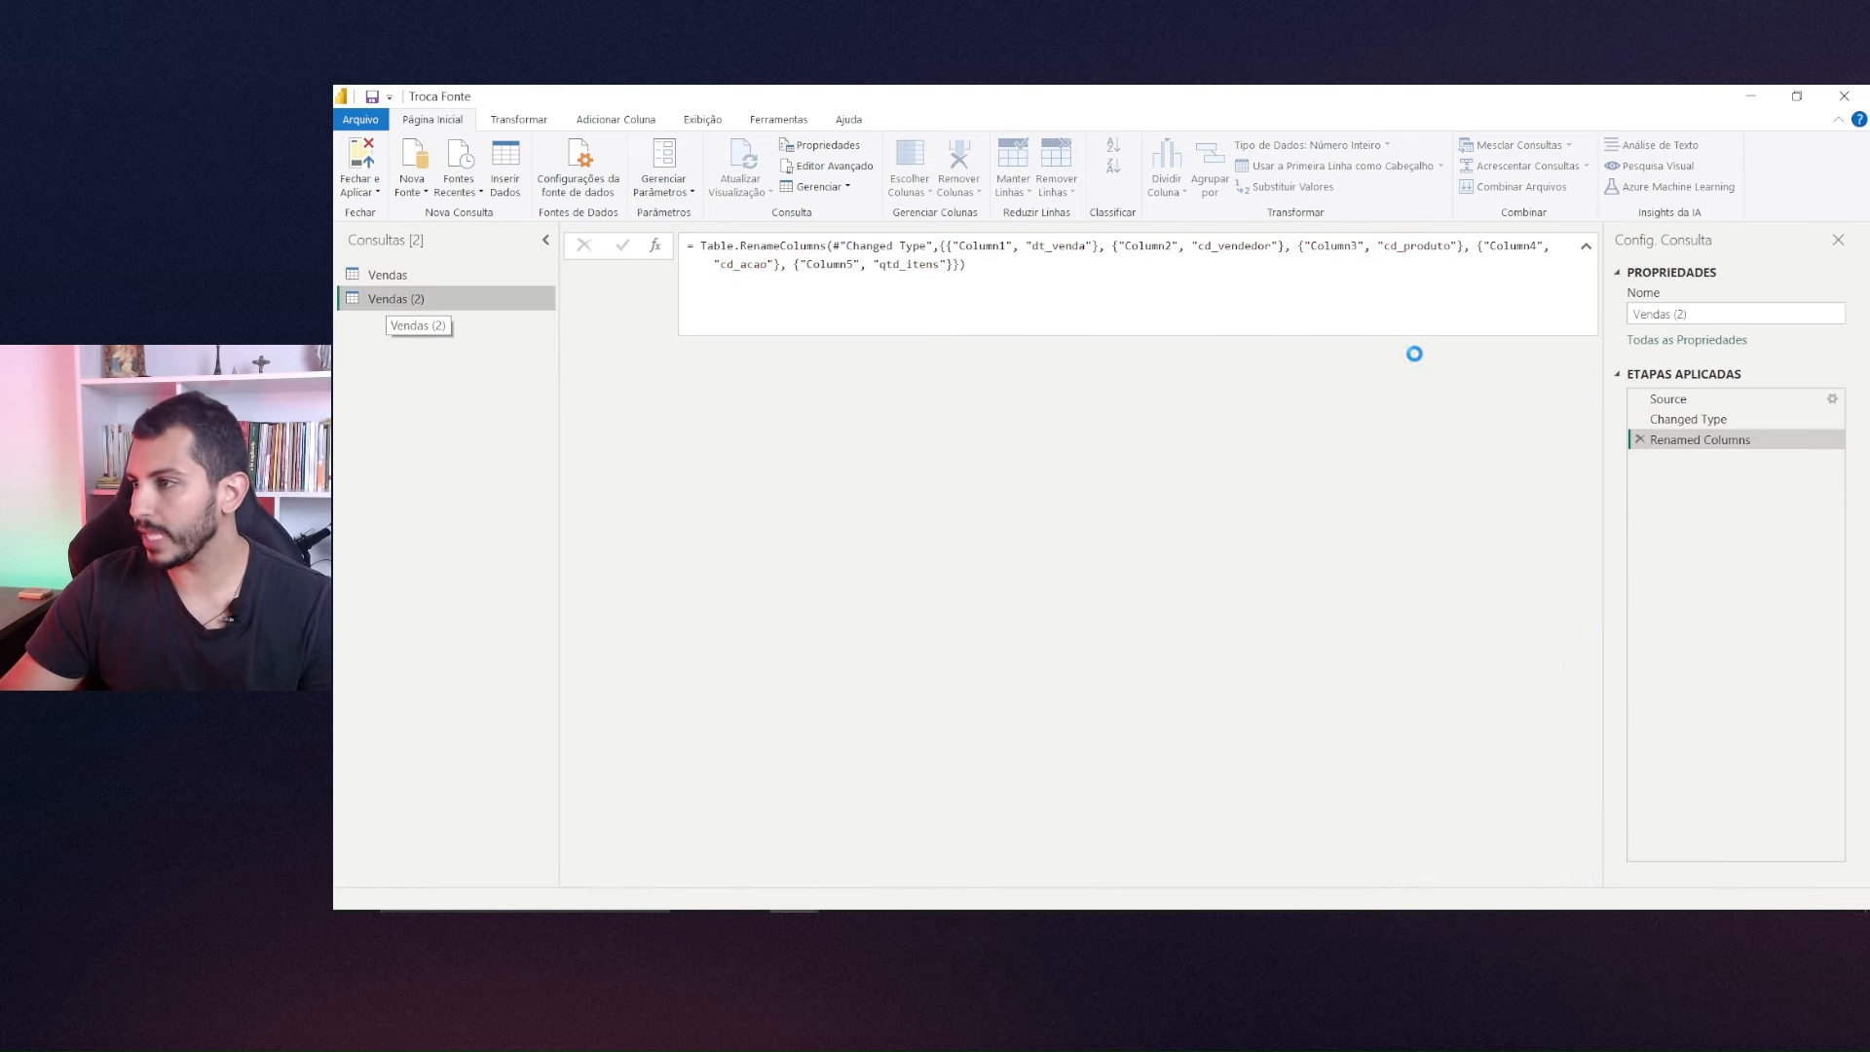
pyautogui.doubleClick(1469, 351)
pyautogui.write('vlr_venda')
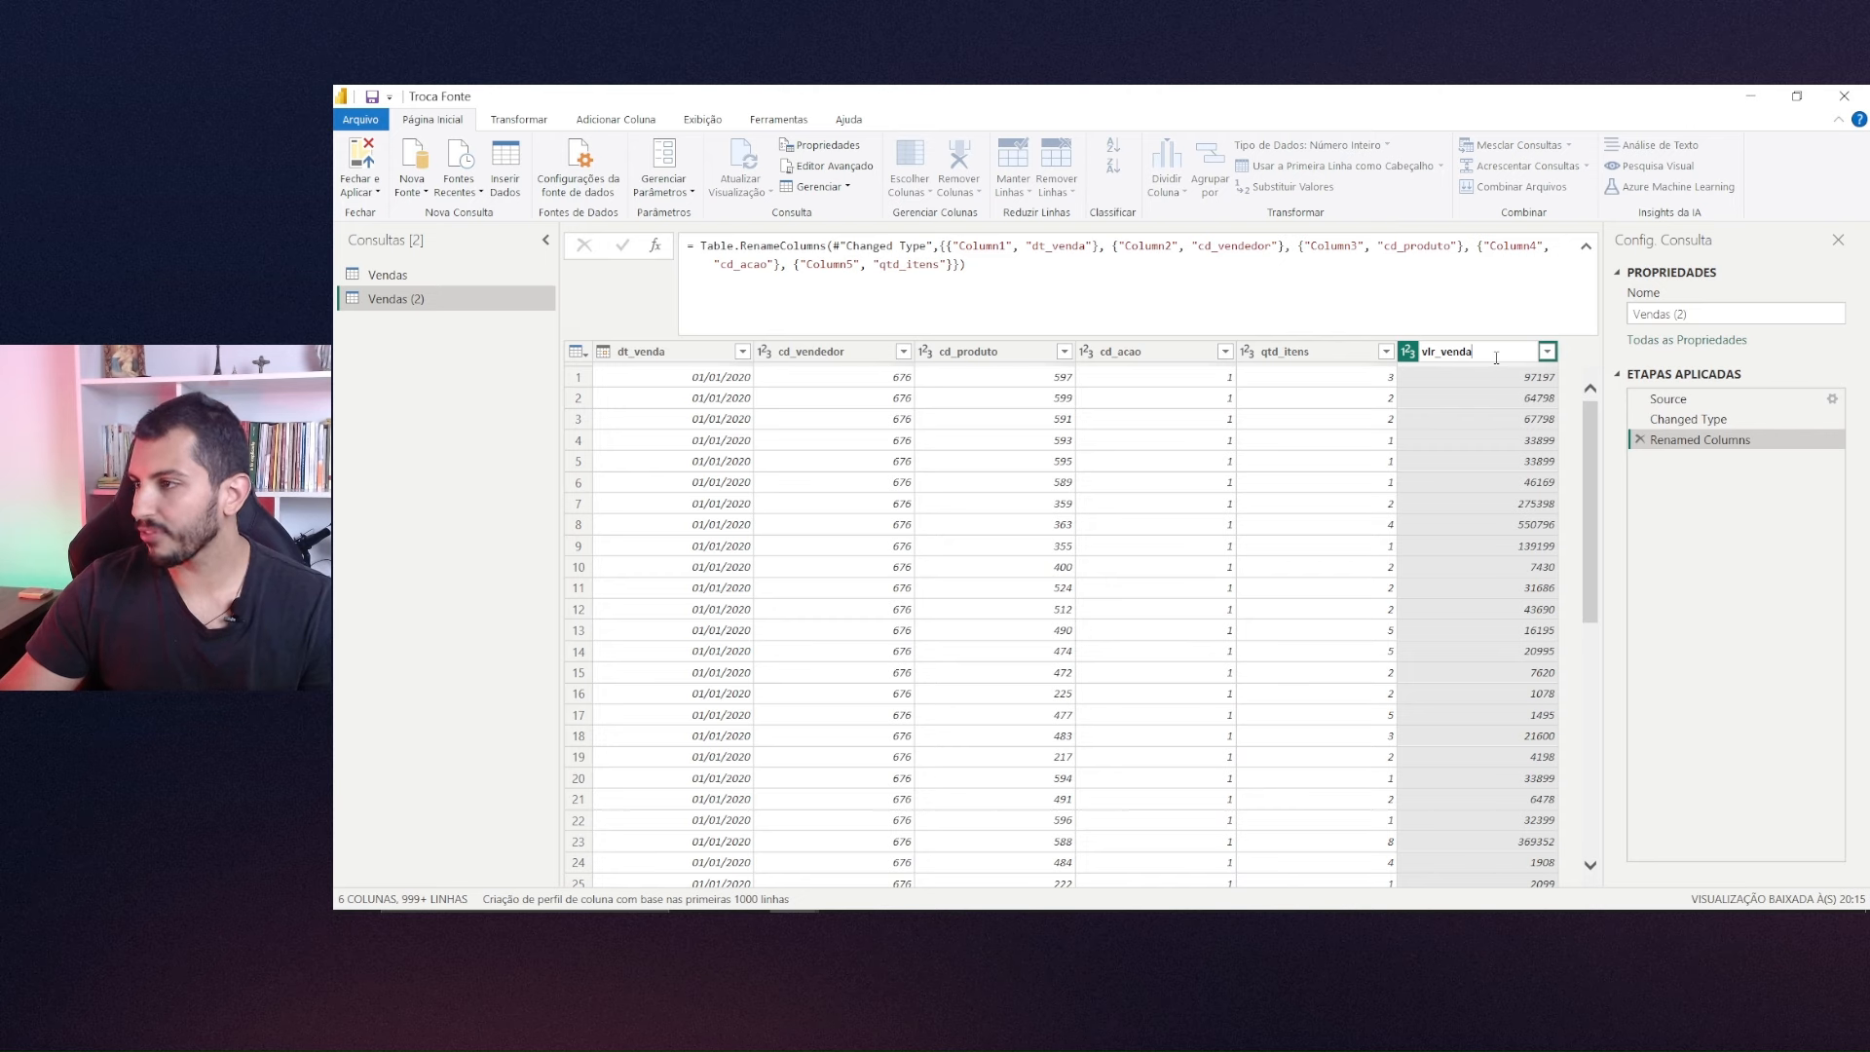
pyautogui.press('Return')
# Correct the name of the qtd_itens column in Vendas (2) to qt_itens.
pyautogui.click(1282, 354)
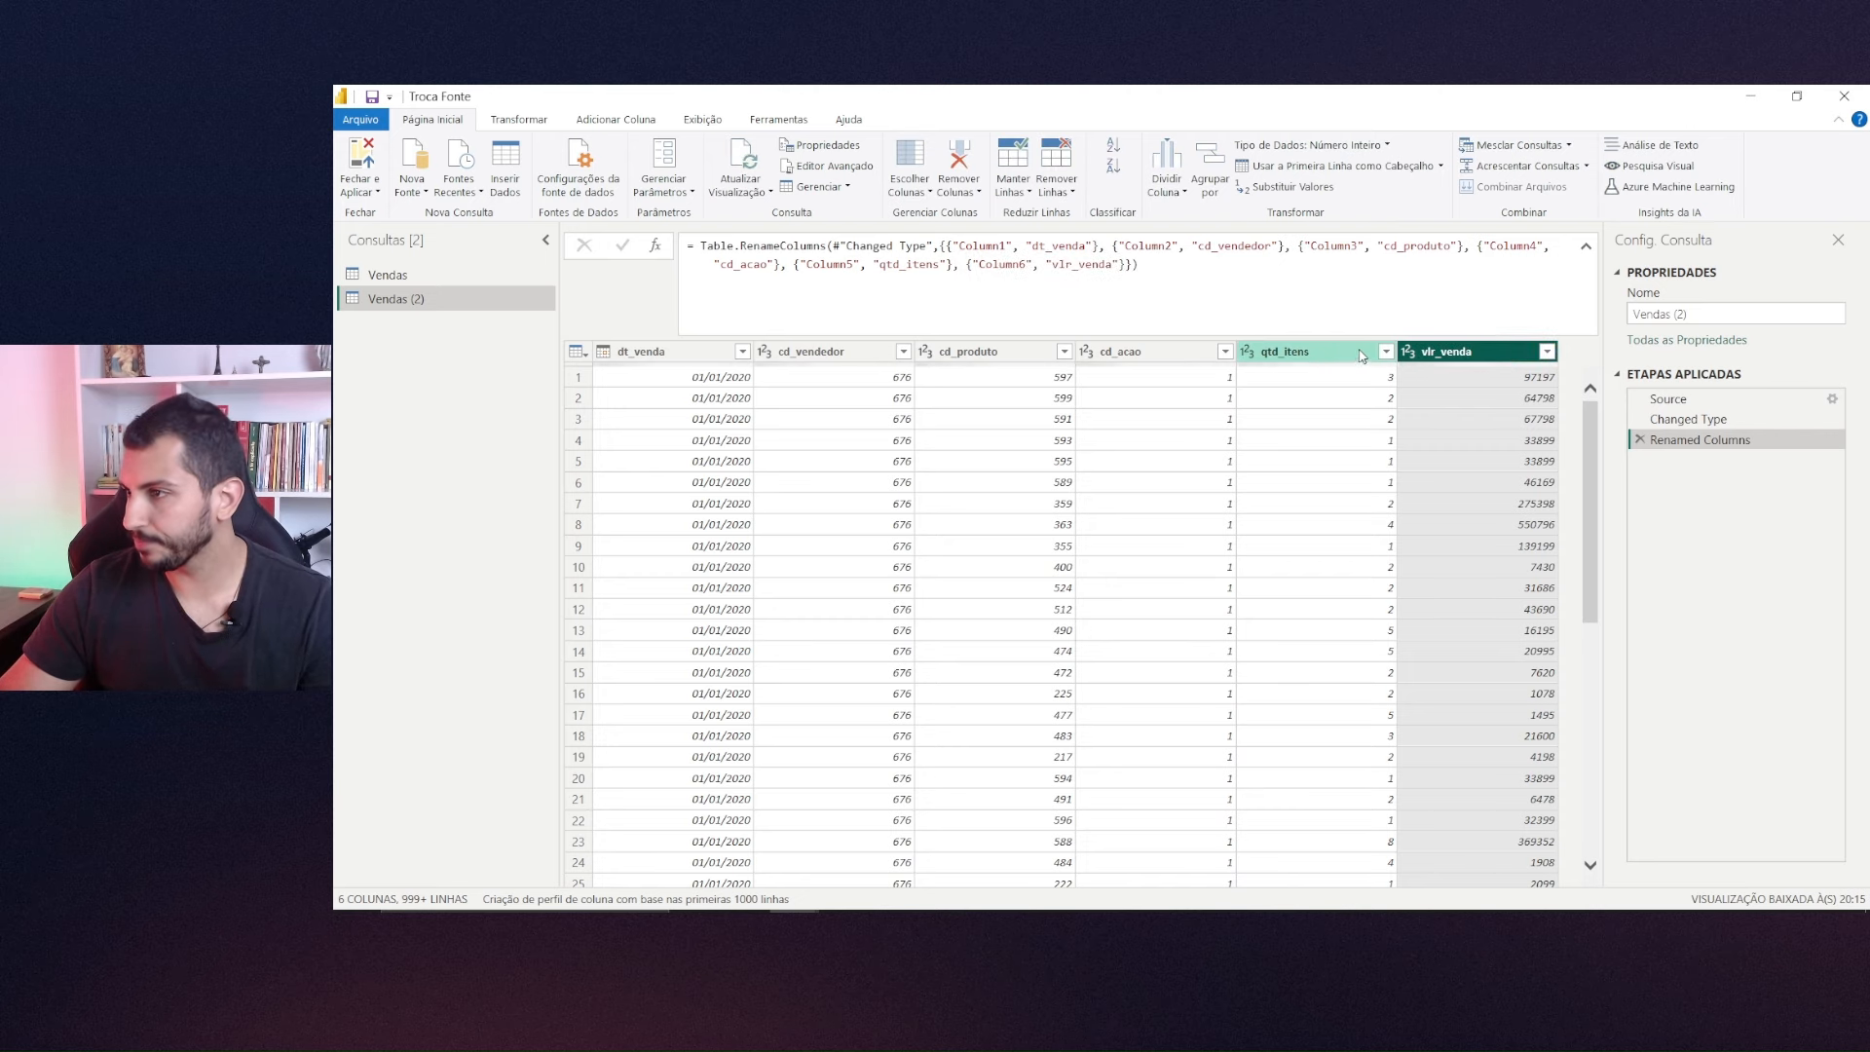
pyautogui.doubleClick(1284, 352)
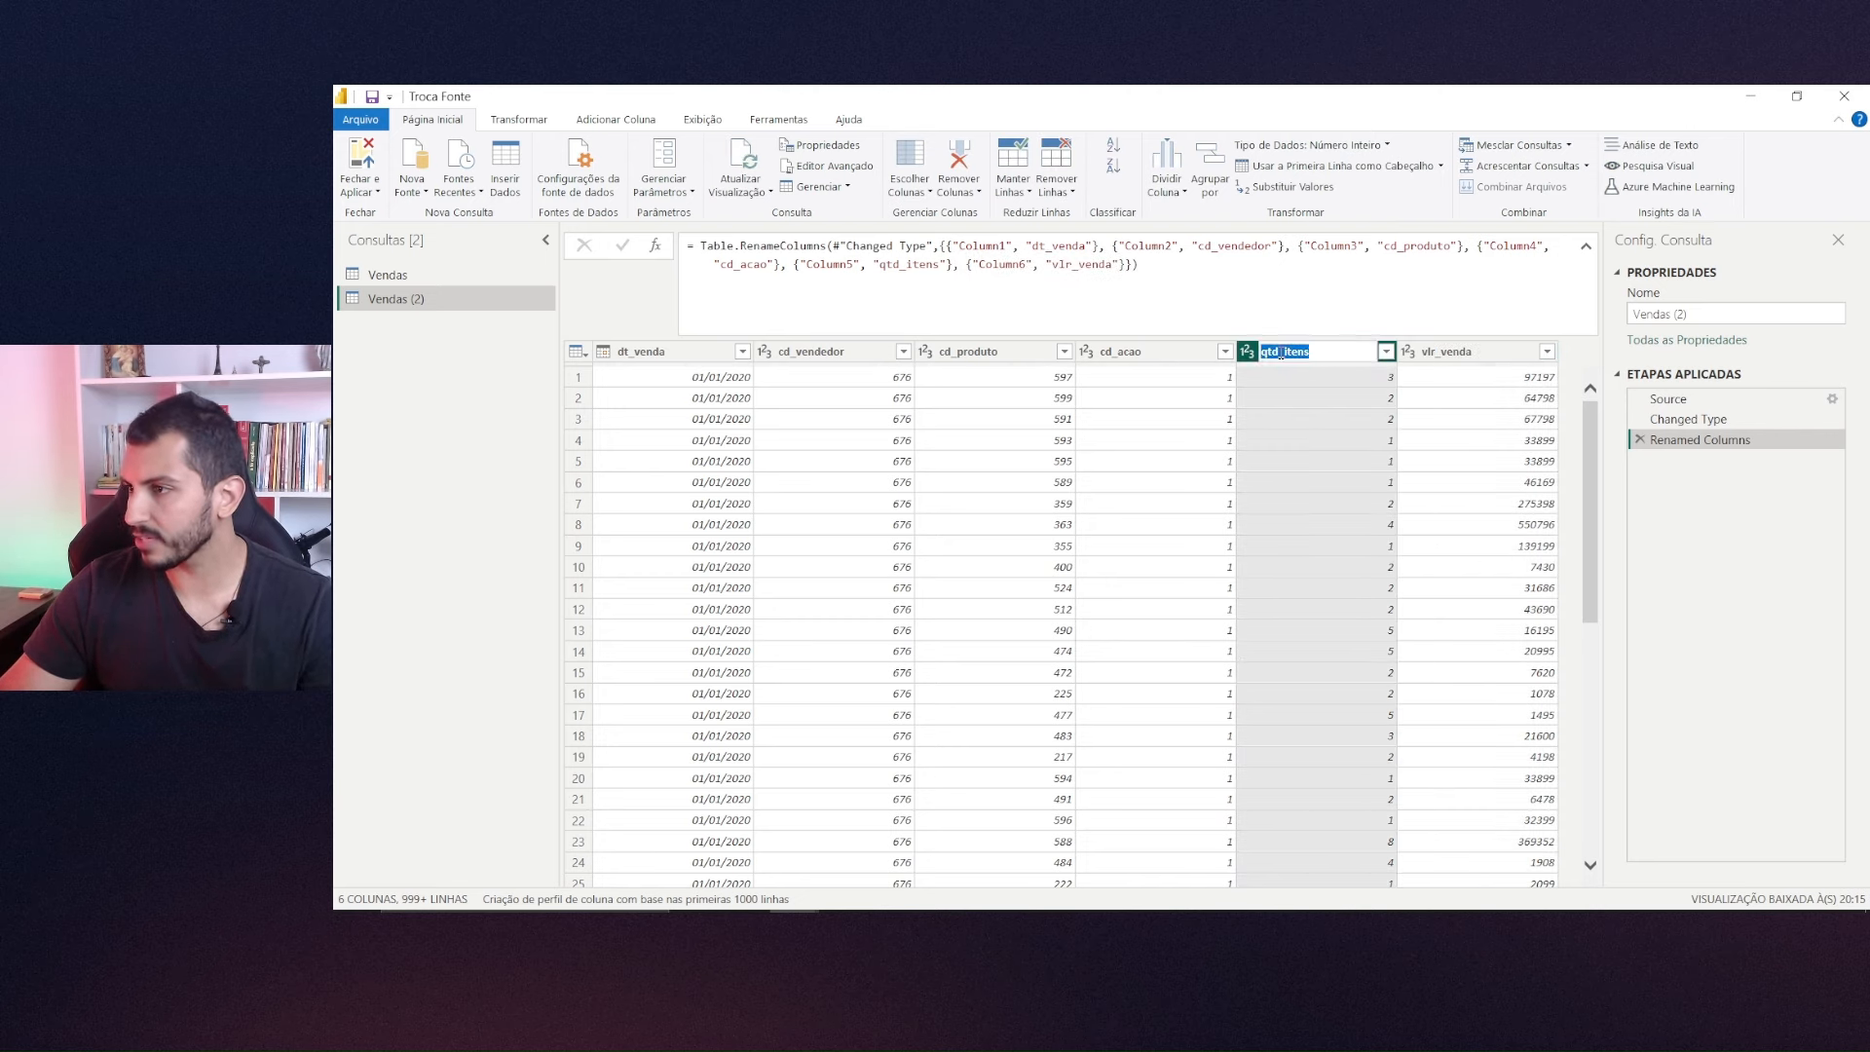
pyautogui.press('BackSpace')
pyautogui.press('Return')
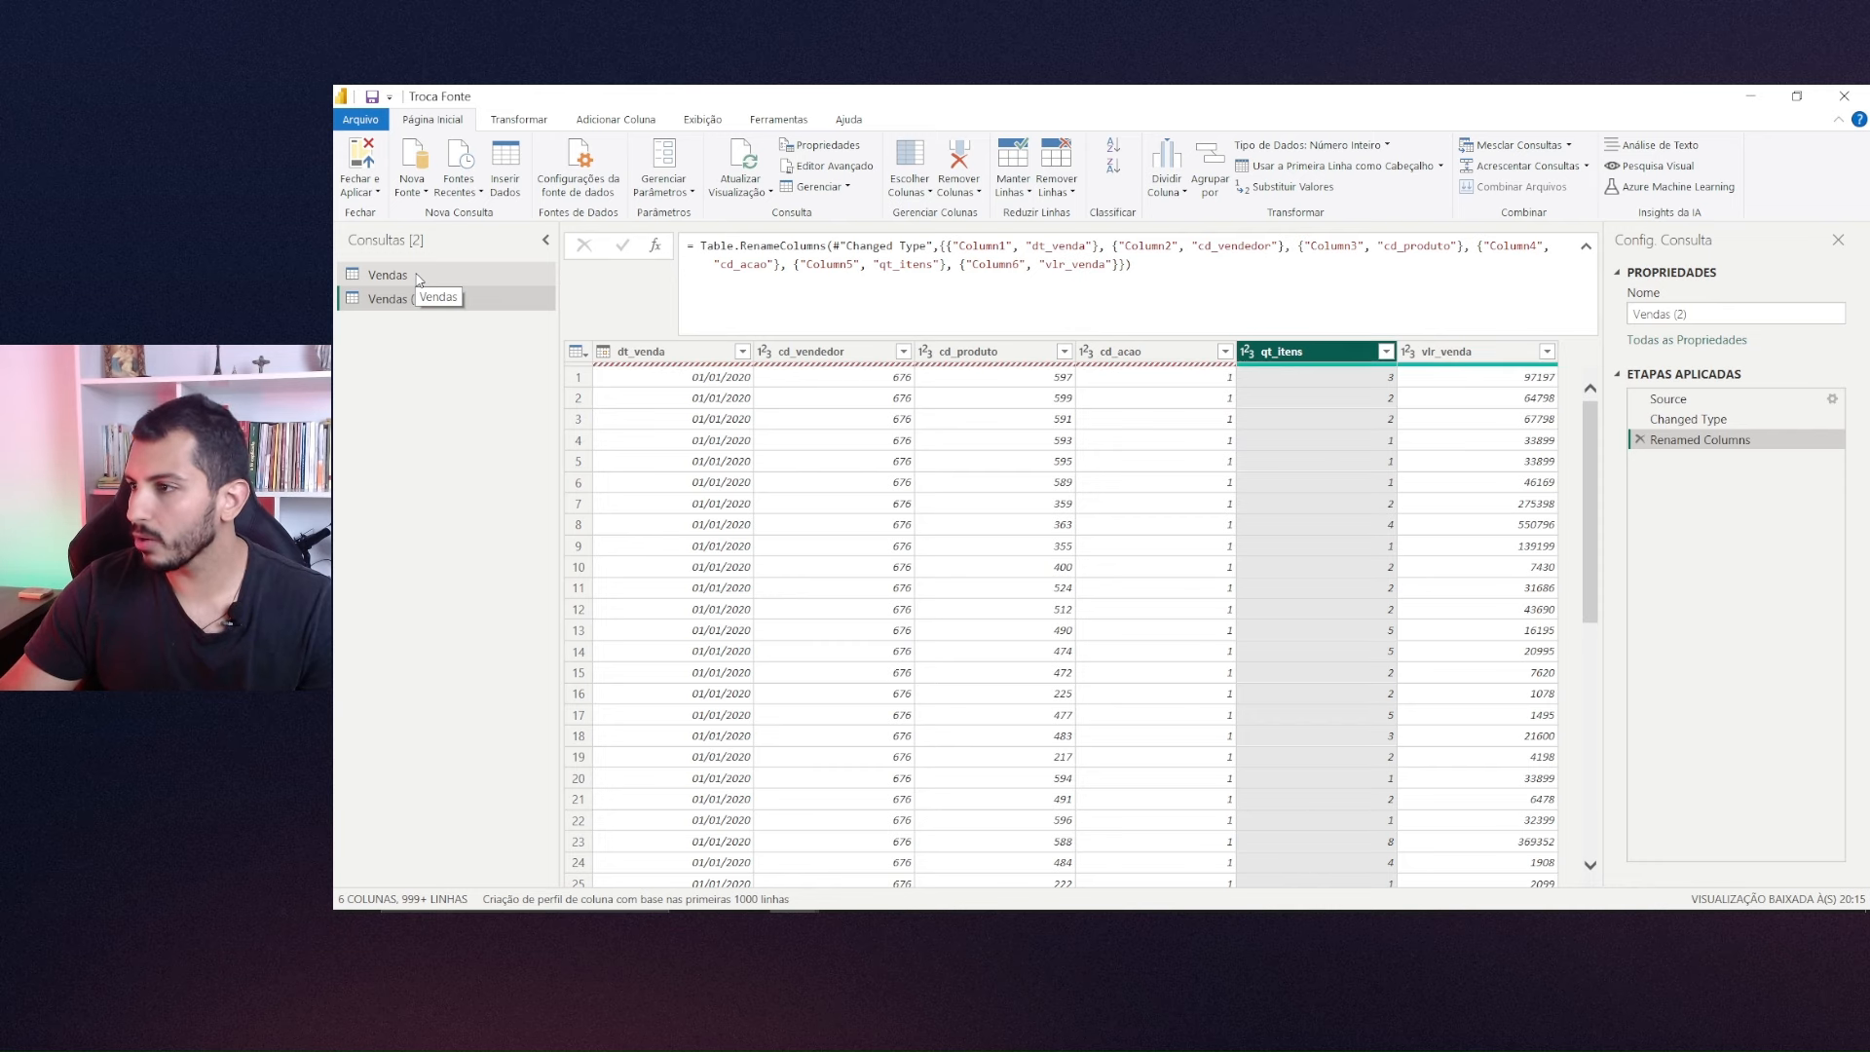
# Compare the column names and rows of the Vendas and Vendas (2) queries.
pyautogui.click(419, 277)
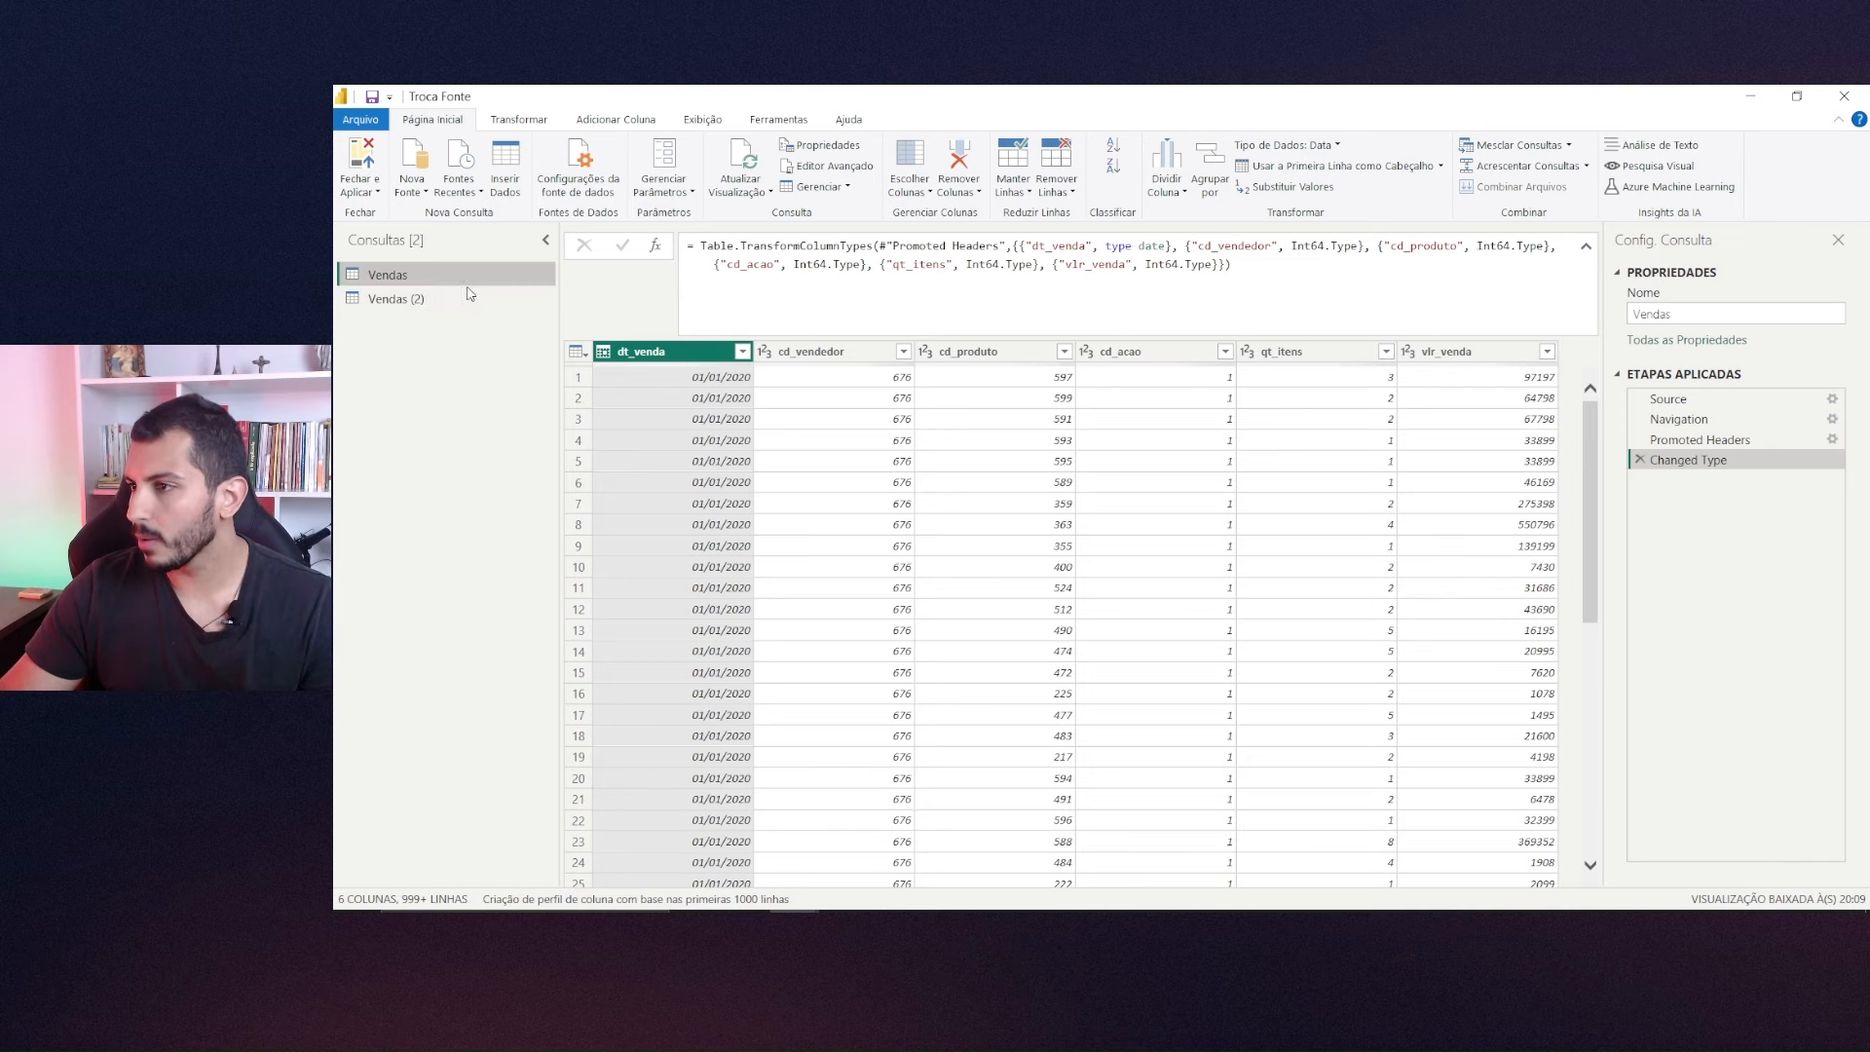
pyautogui.click(449, 300)
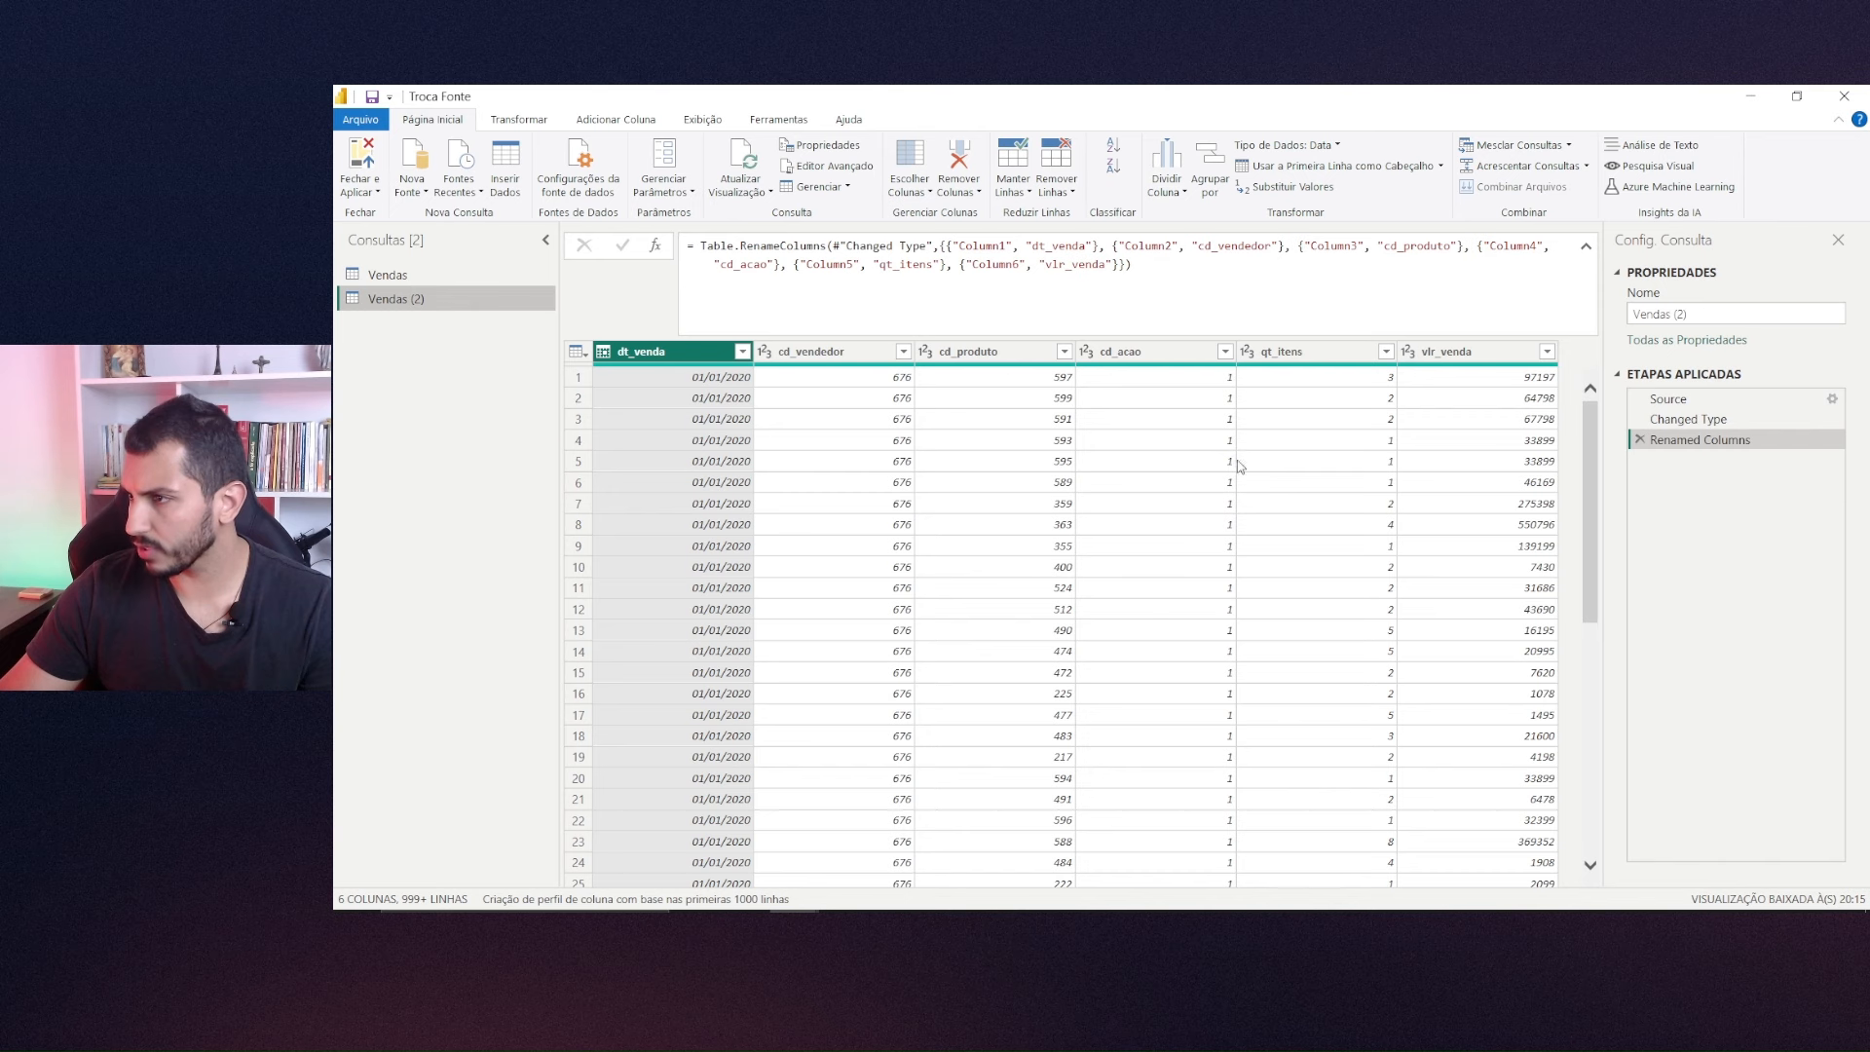
pyautogui.scroll(-16, 1127, 634)
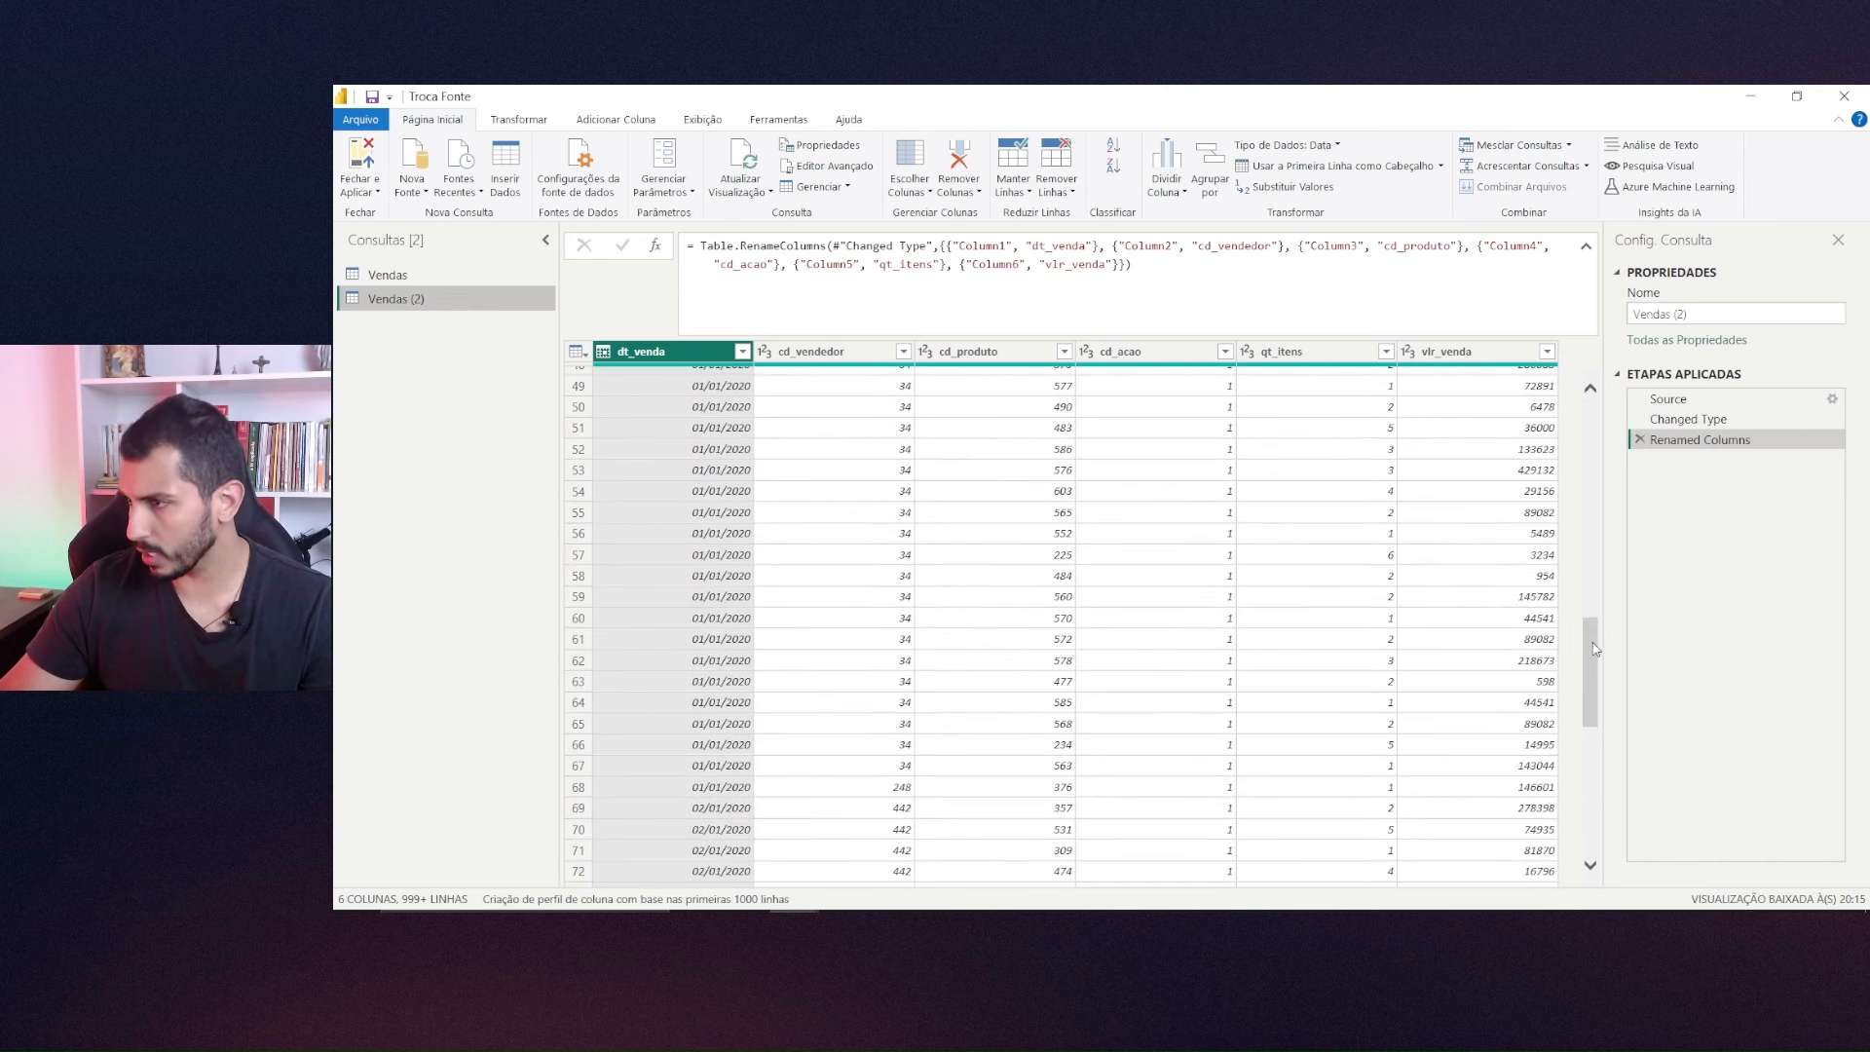
pyautogui.moveTo(1592, 662); pyautogui.dragTo(1661, 409)
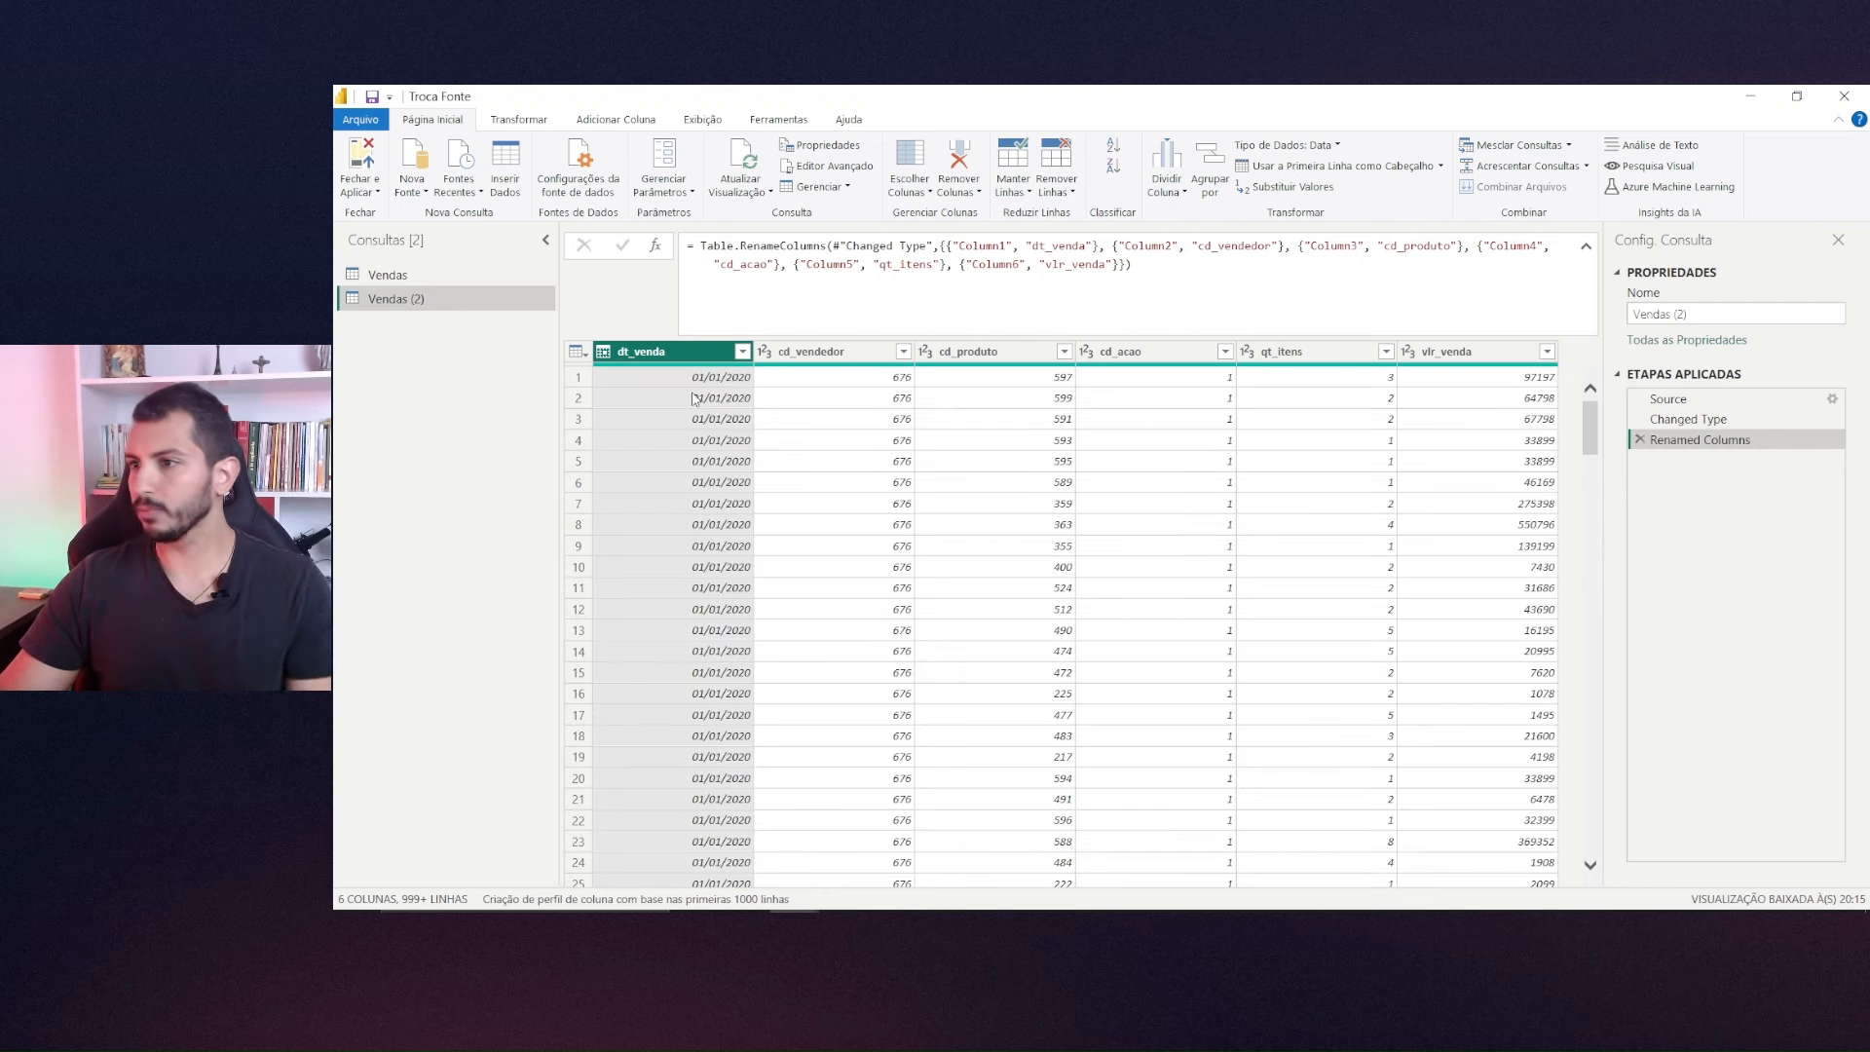
pyautogui.click(404, 275)
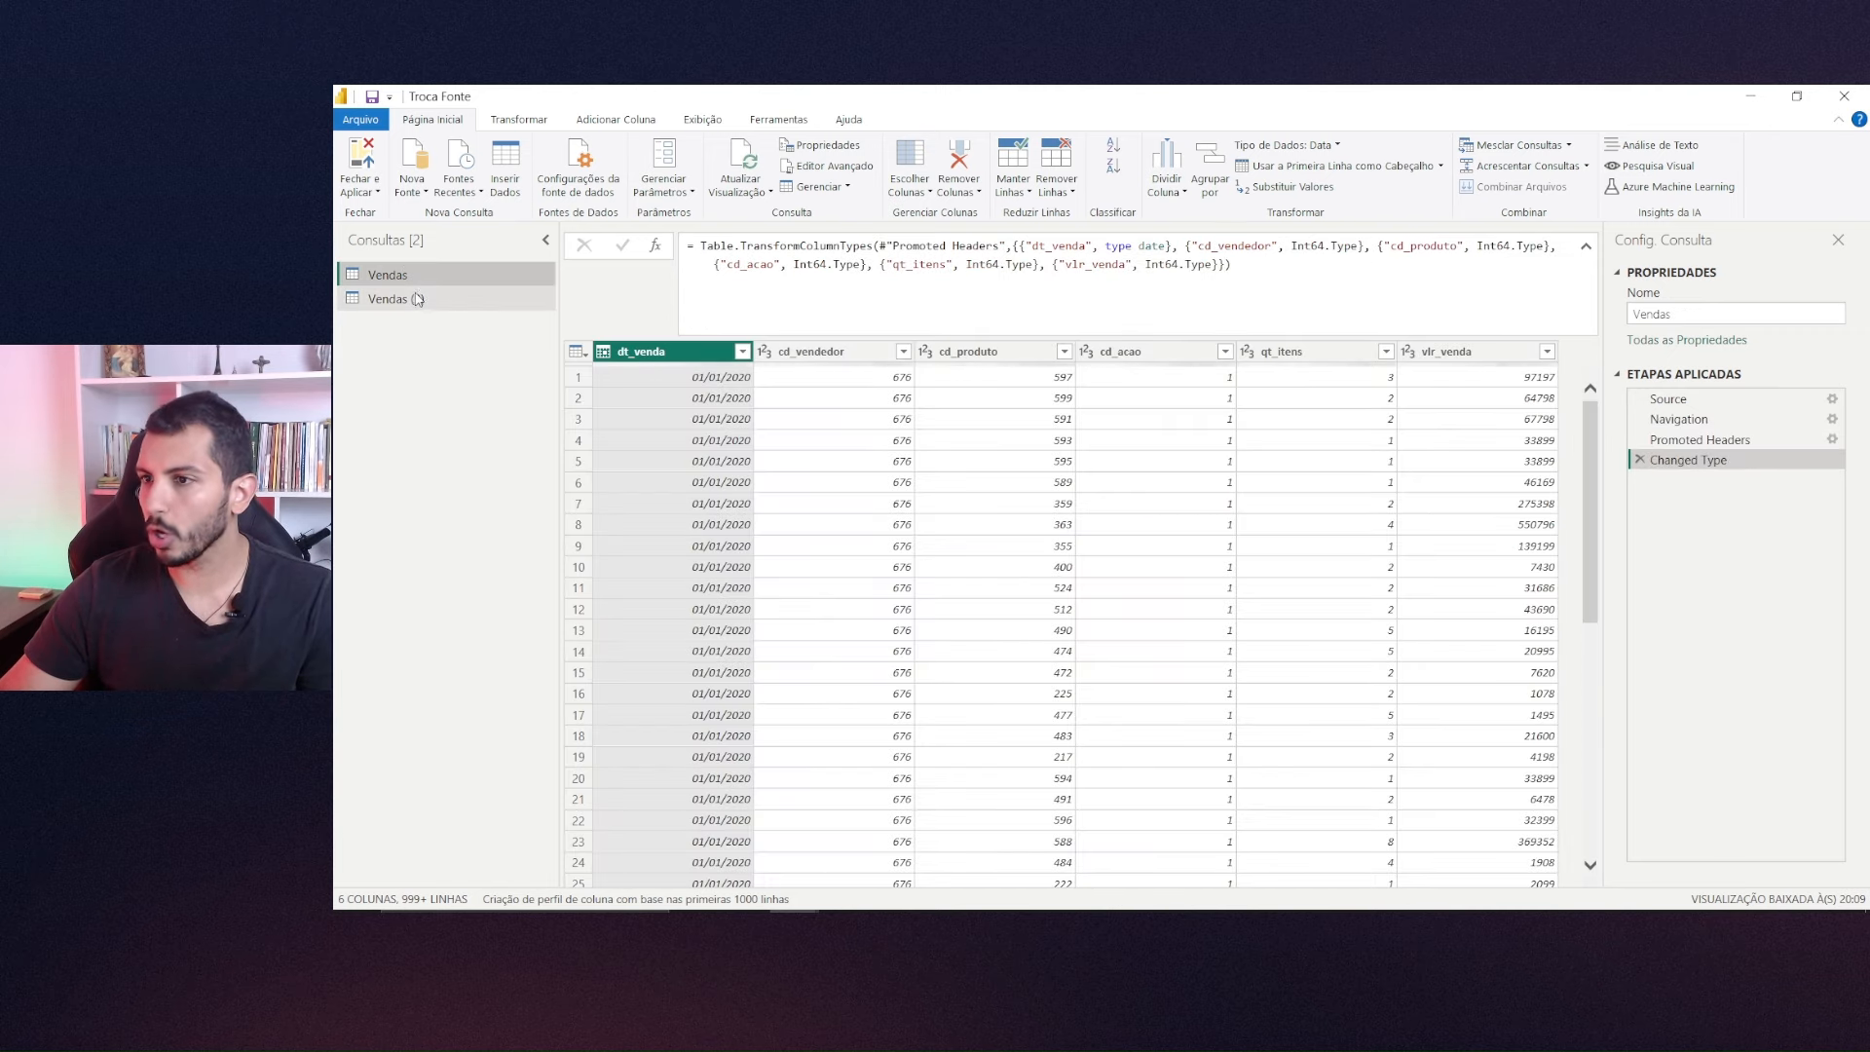
# Copy the entire M code of the Vendas (2) query from the Advanced Editor and close it without changes.
pyautogui.click(417, 299)
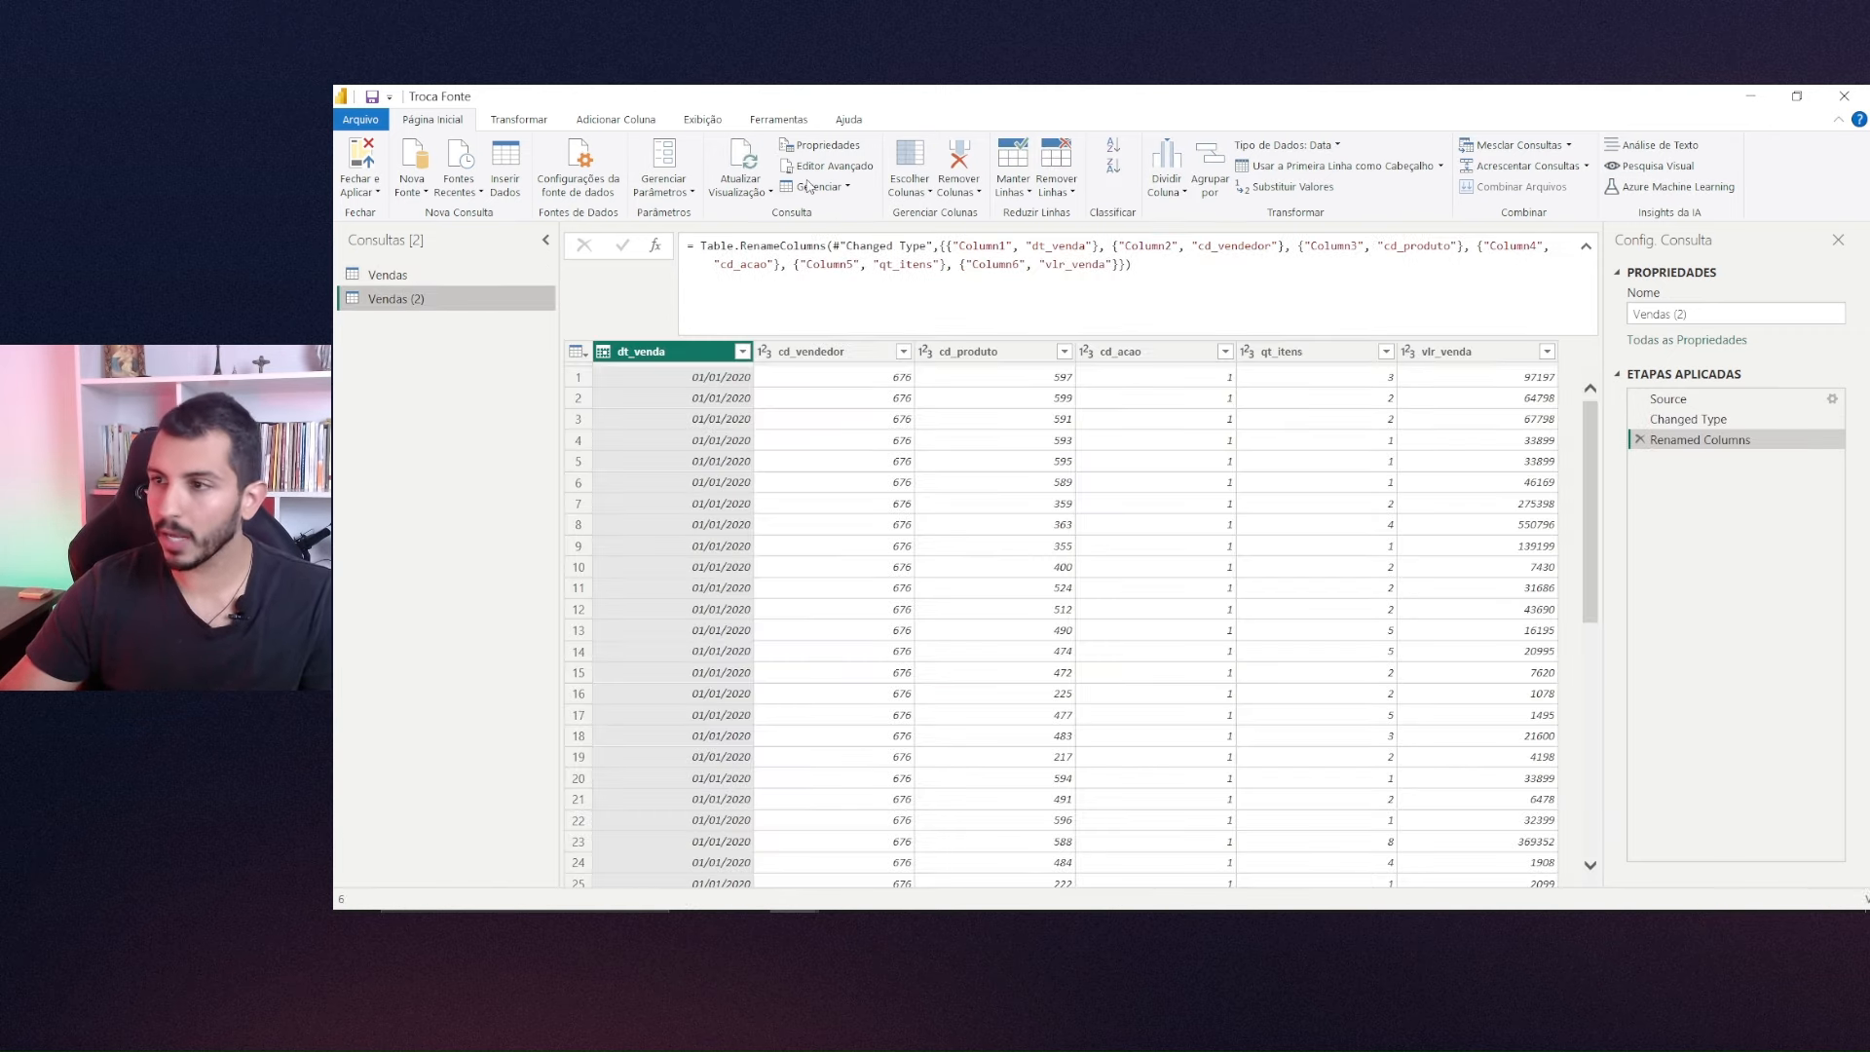
pyautogui.click(811, 166)
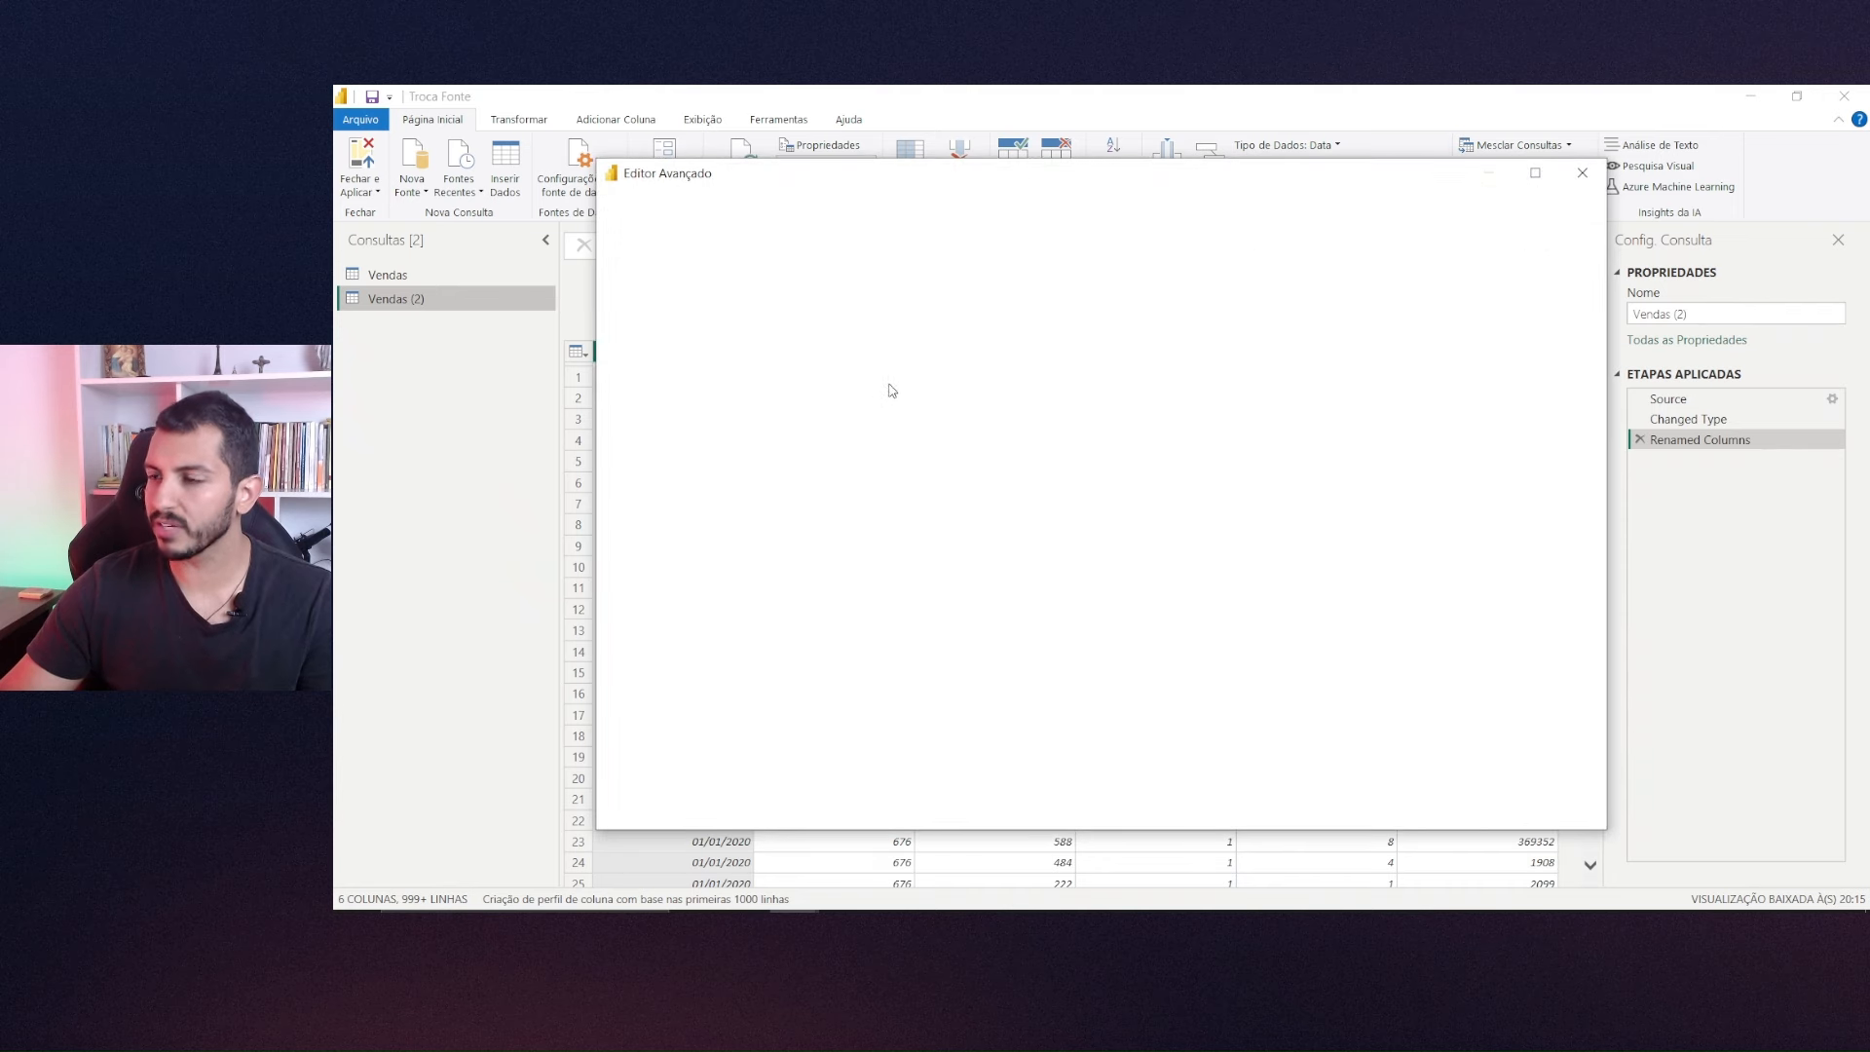
pyautogui.moveTo(738, 325); pyautogui.dragTo(767, 327)
pyautogui.hotkey('ctrl', 'a')
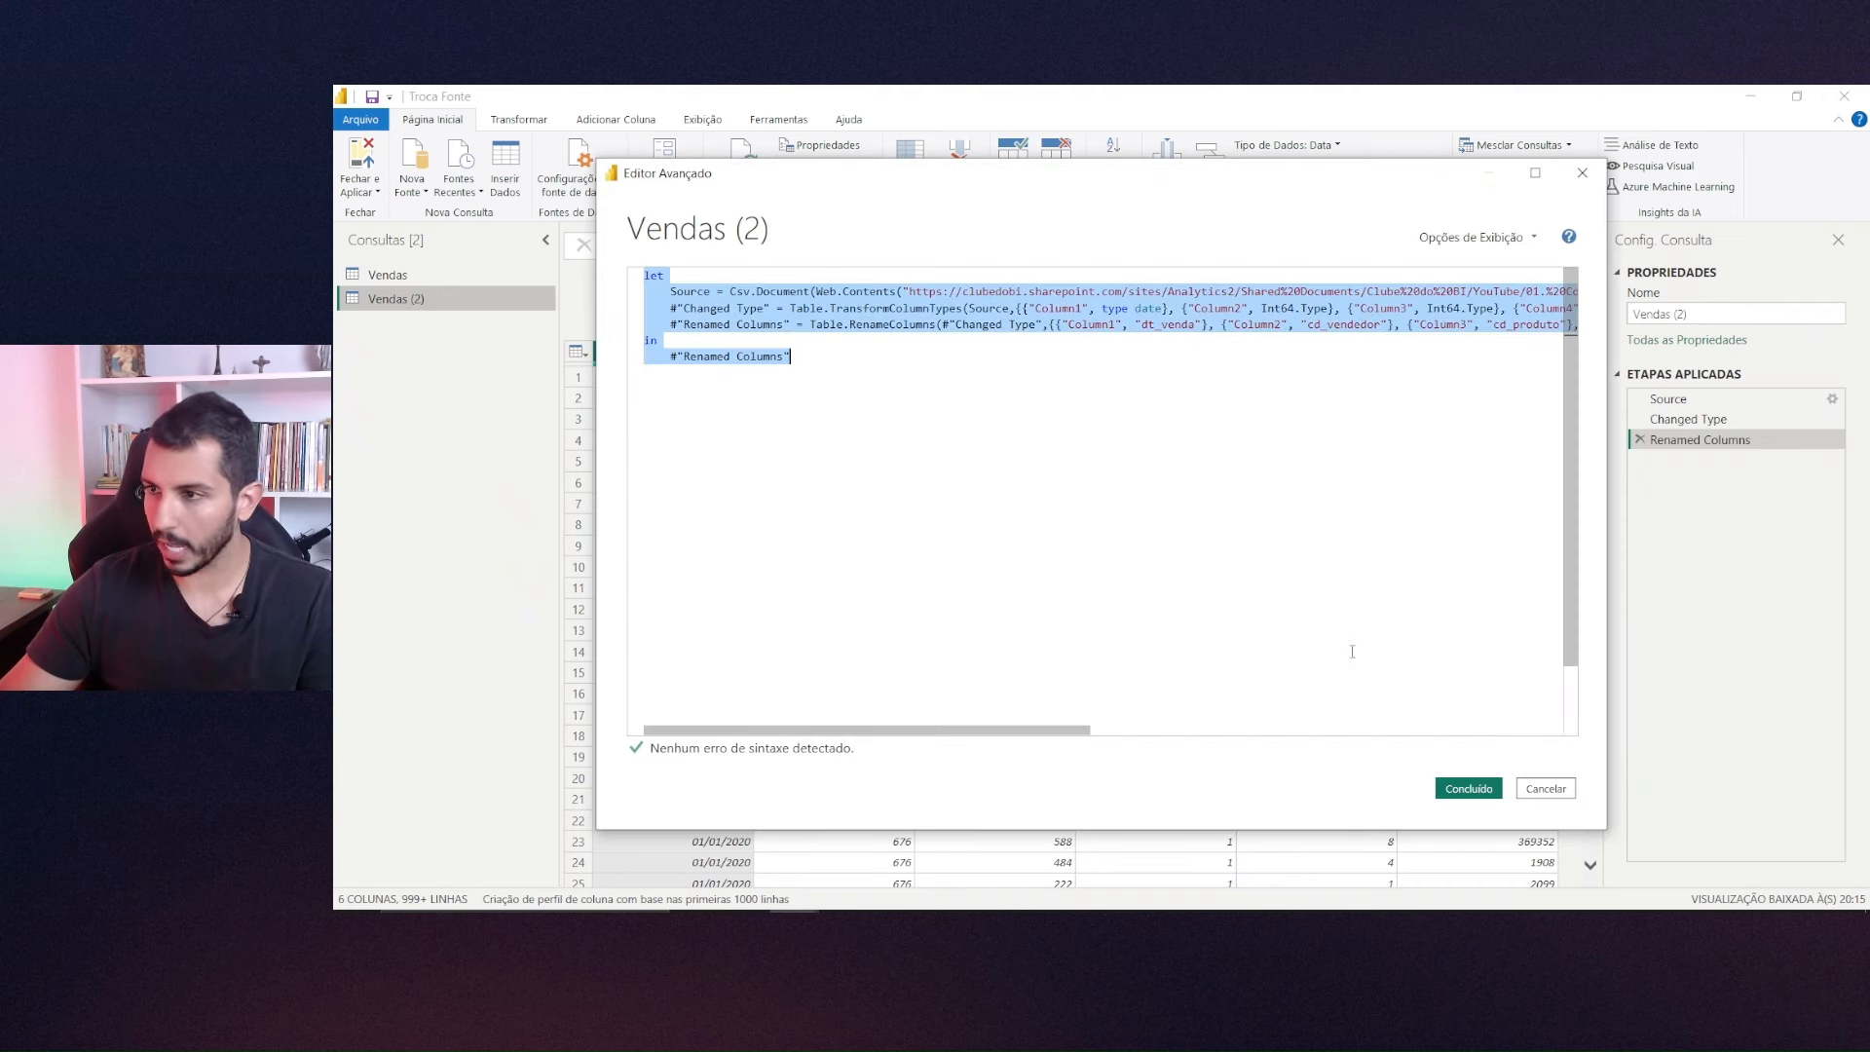
pyautogui.click(1546, 788)
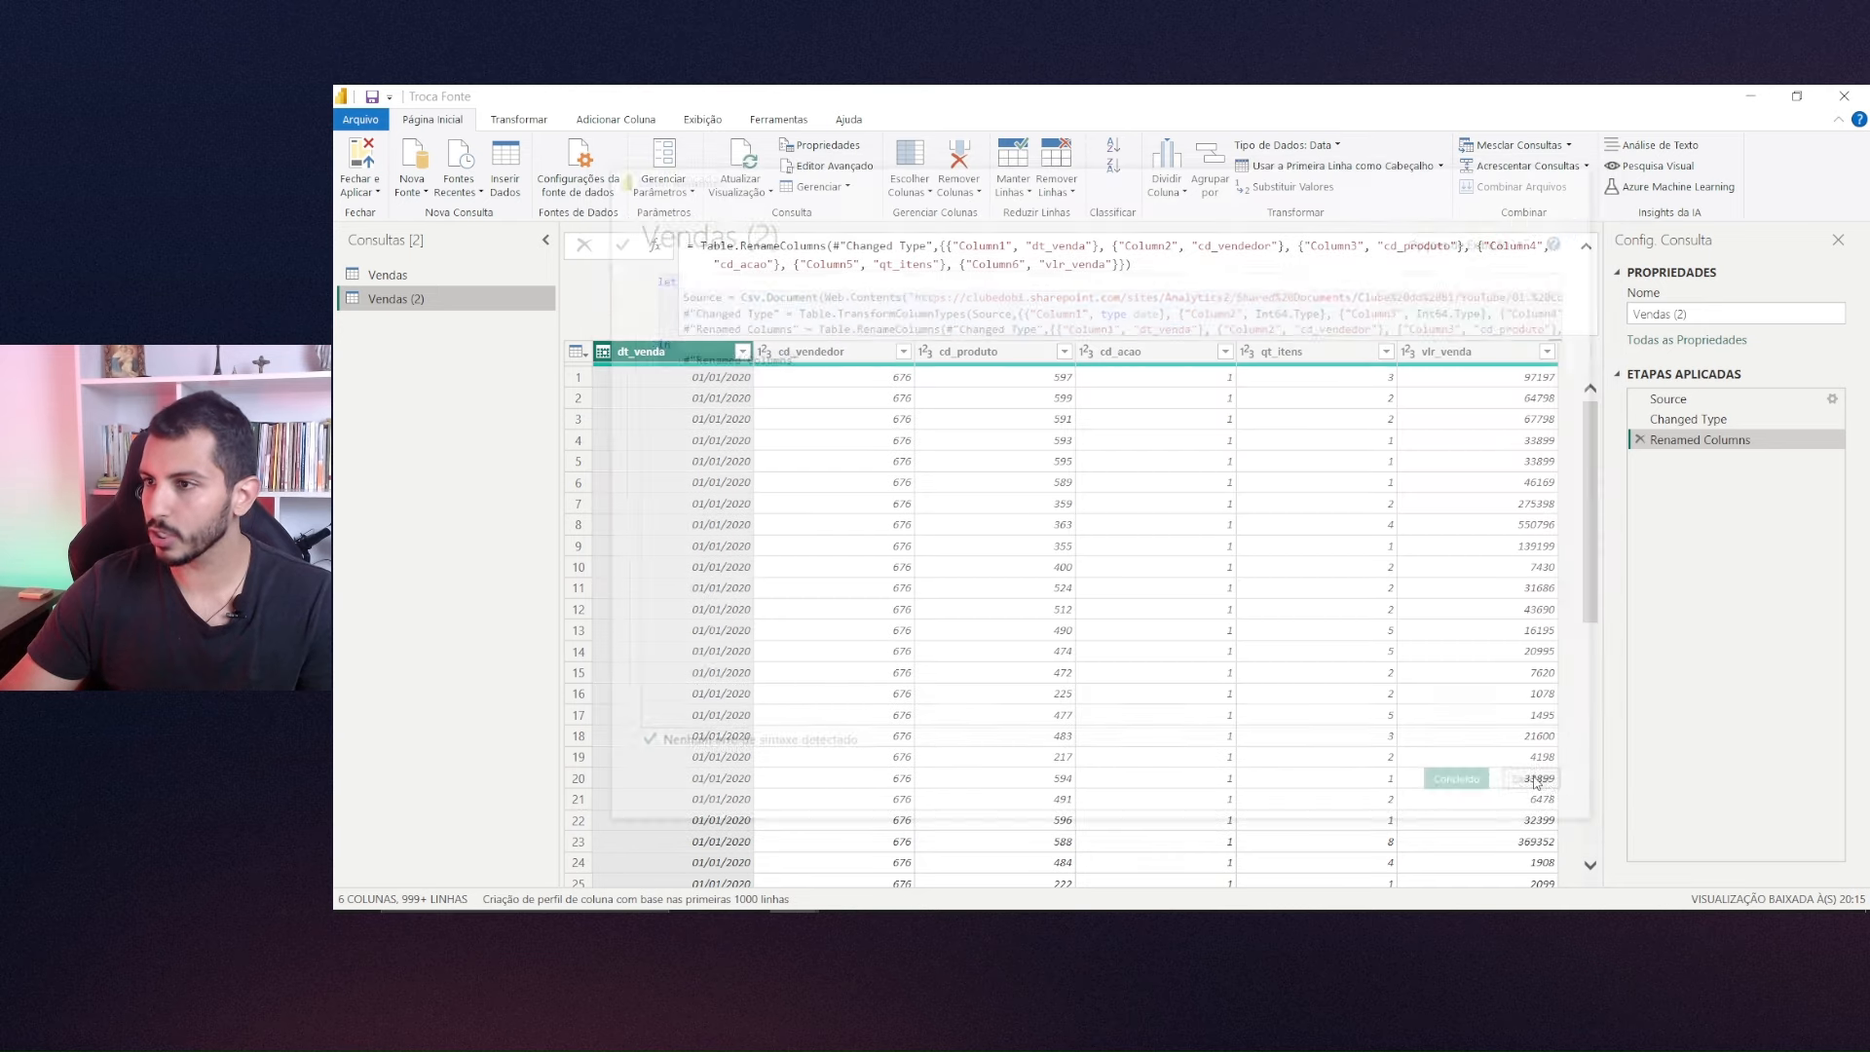
# Examine the M code of the Vendas query in the Advanced Editor and close it without changes.
pyautogui.click(387, 276)
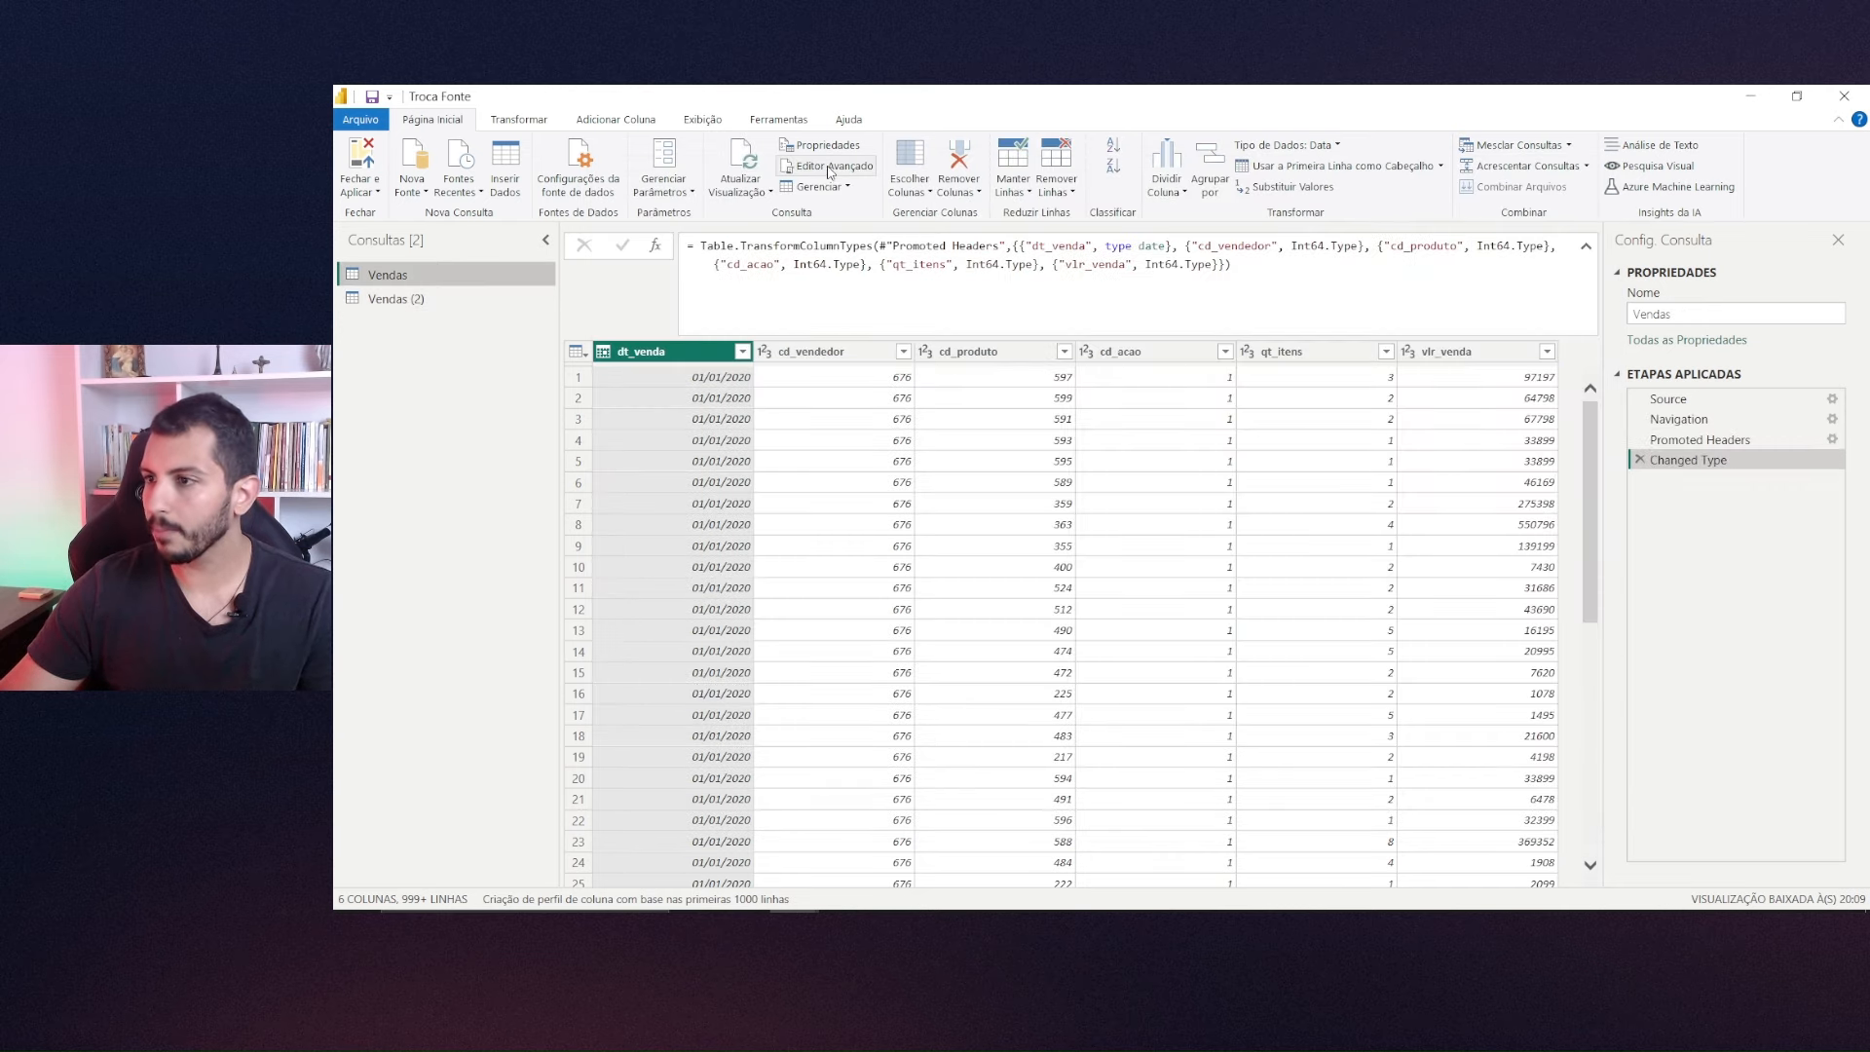
pyautogui.click(829, 168)
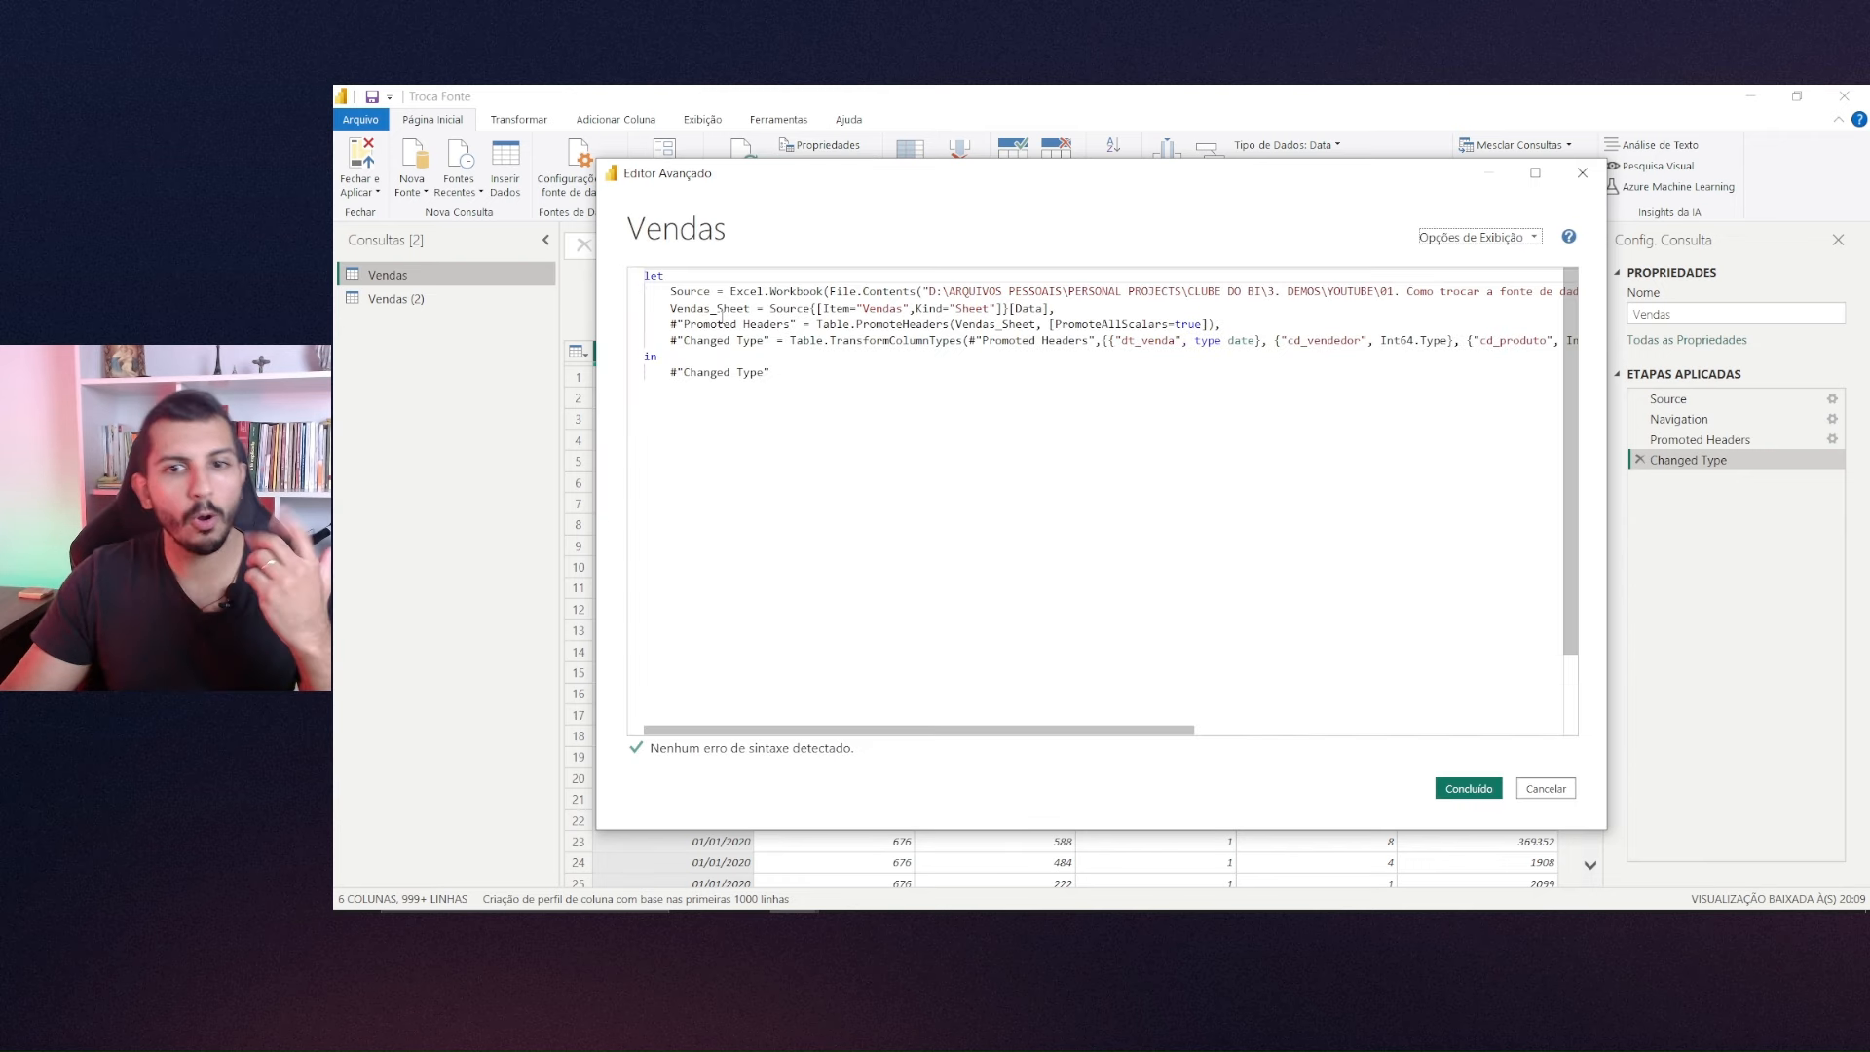
pyautogui.click(1584, 184)
# Duplicate the Vendas query and rename the copy to Vendas (BKP XLSX).
pyautogui.rightClick(382, 280)
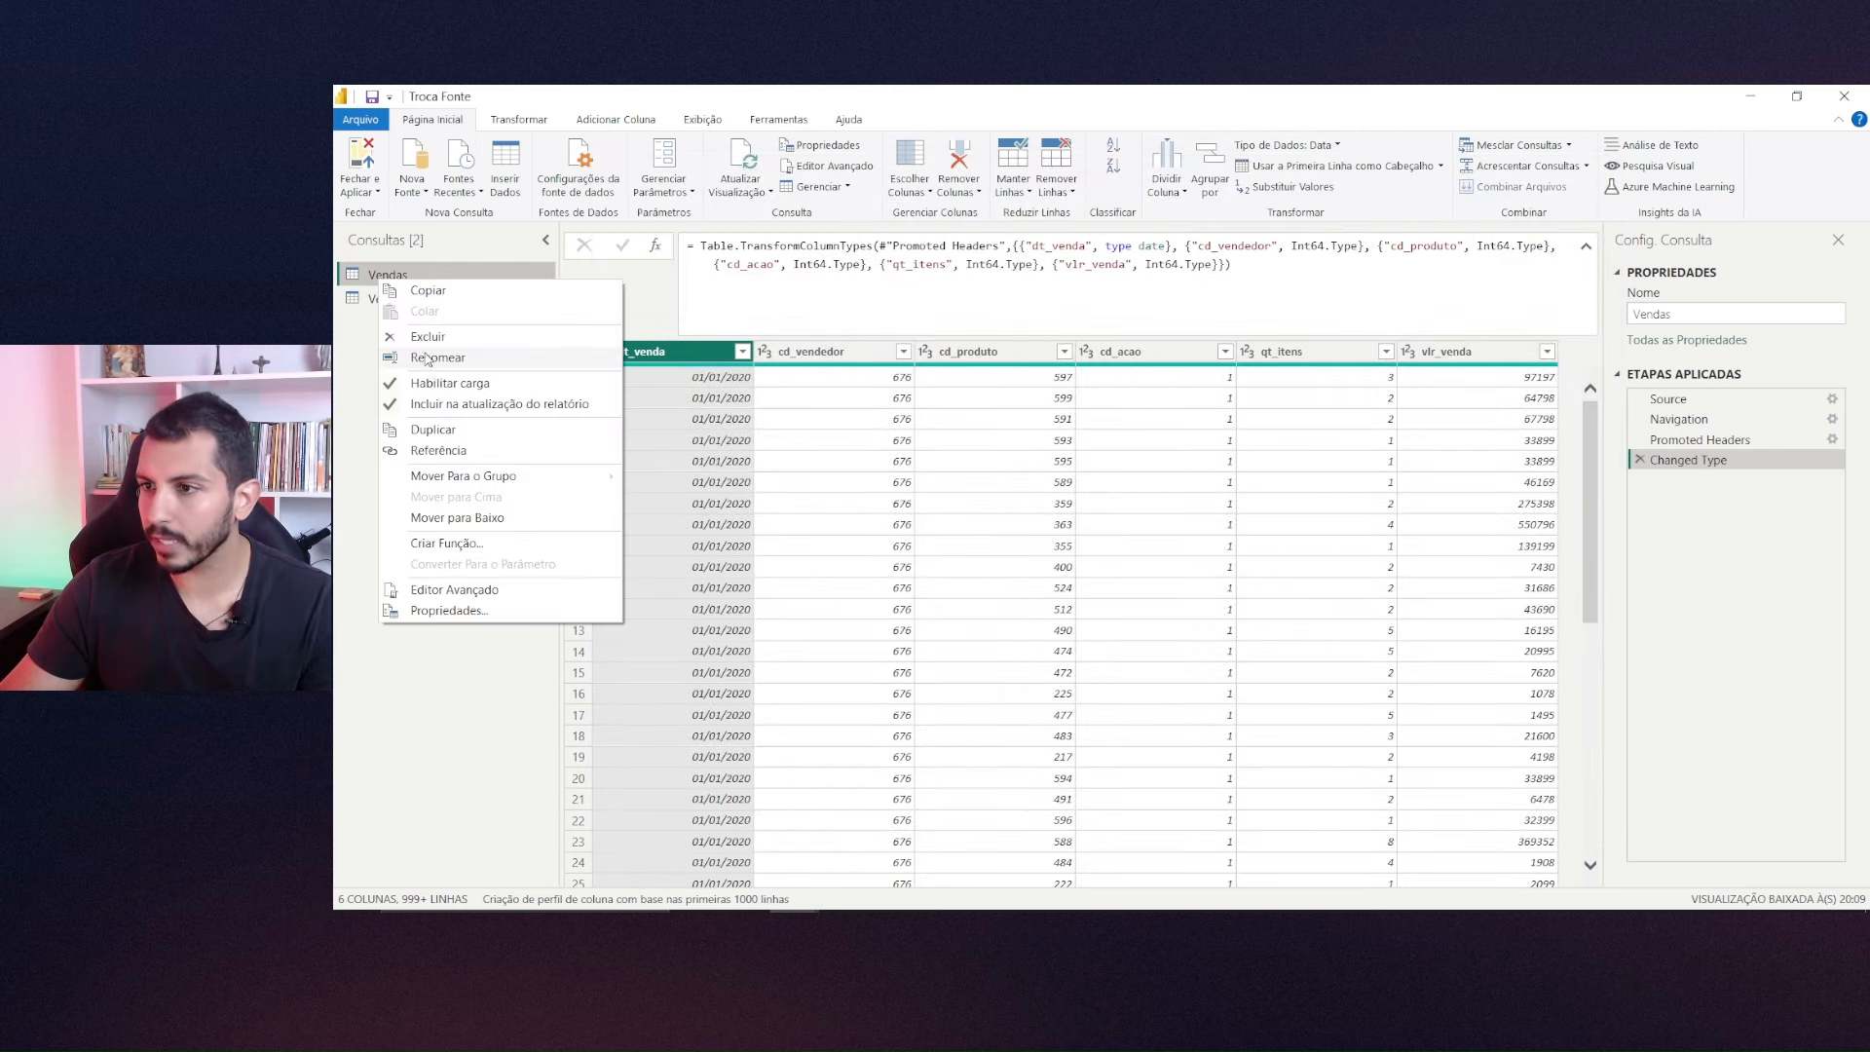
pyautogui.click(432, 430)
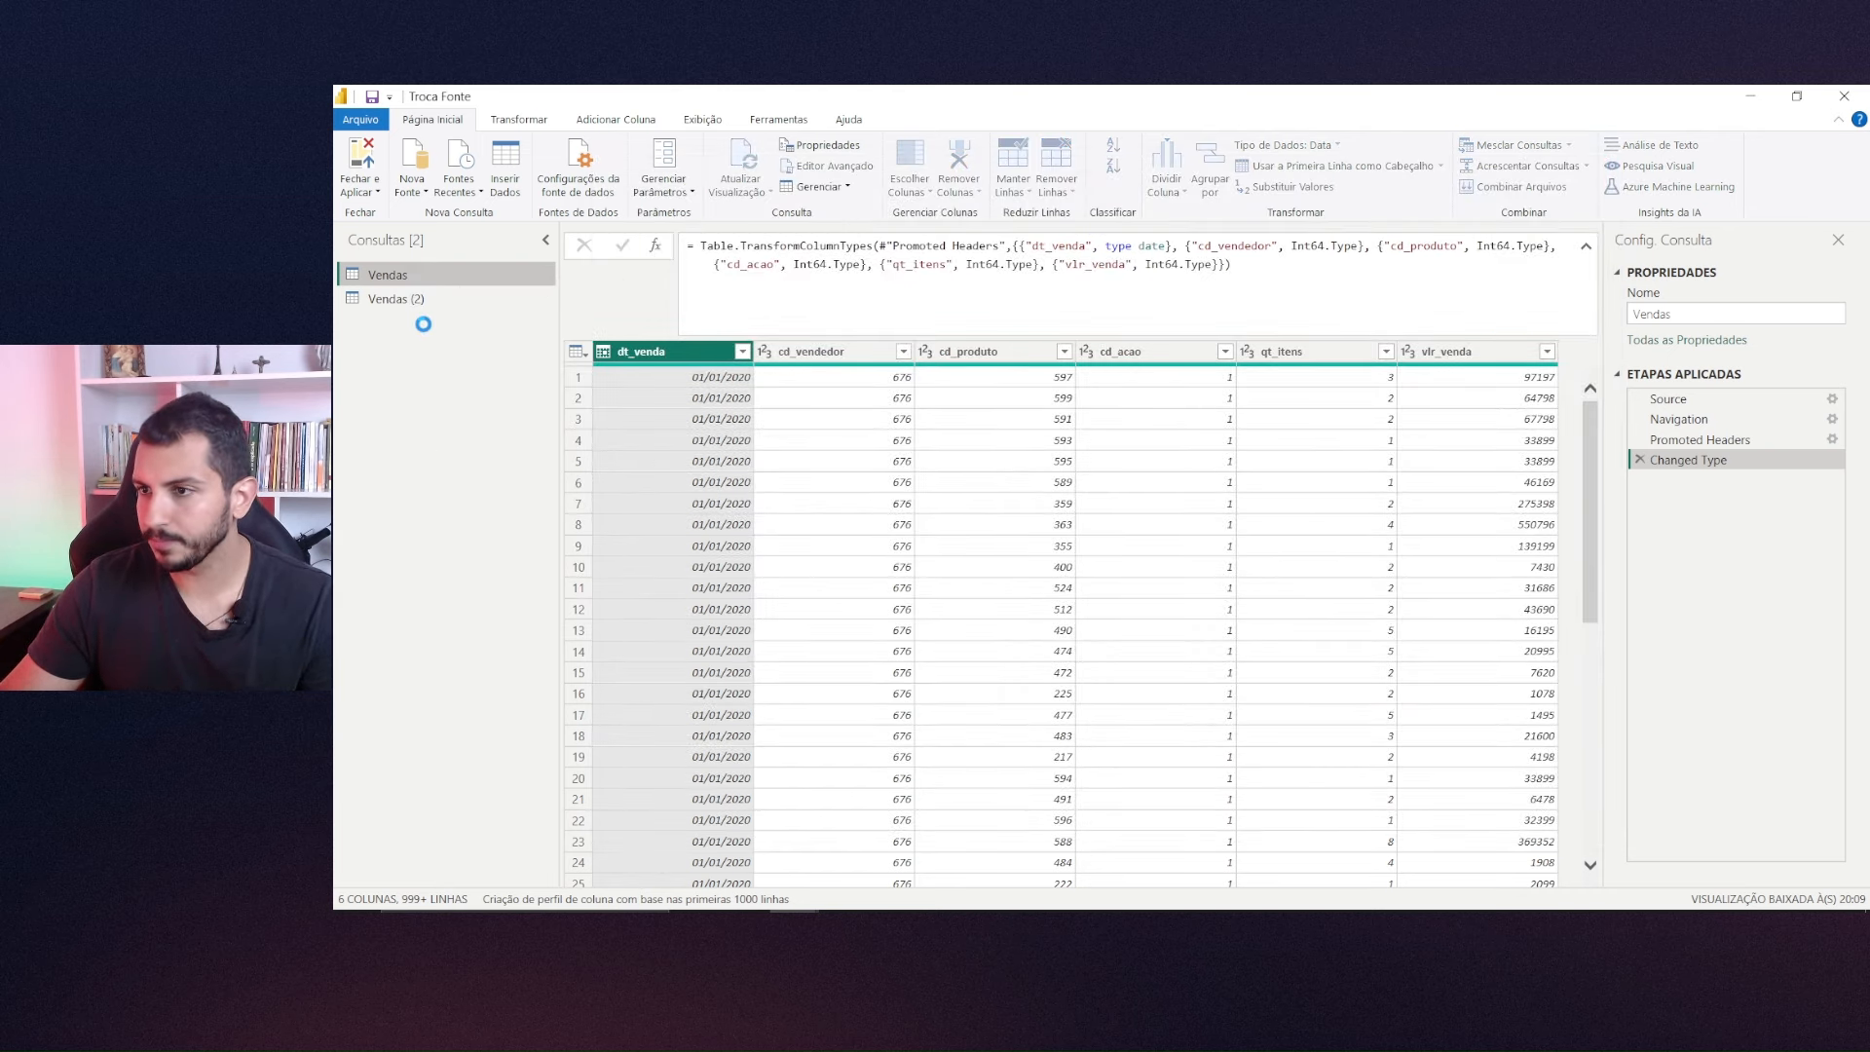
pyautogui.doubleClick(426, 328)
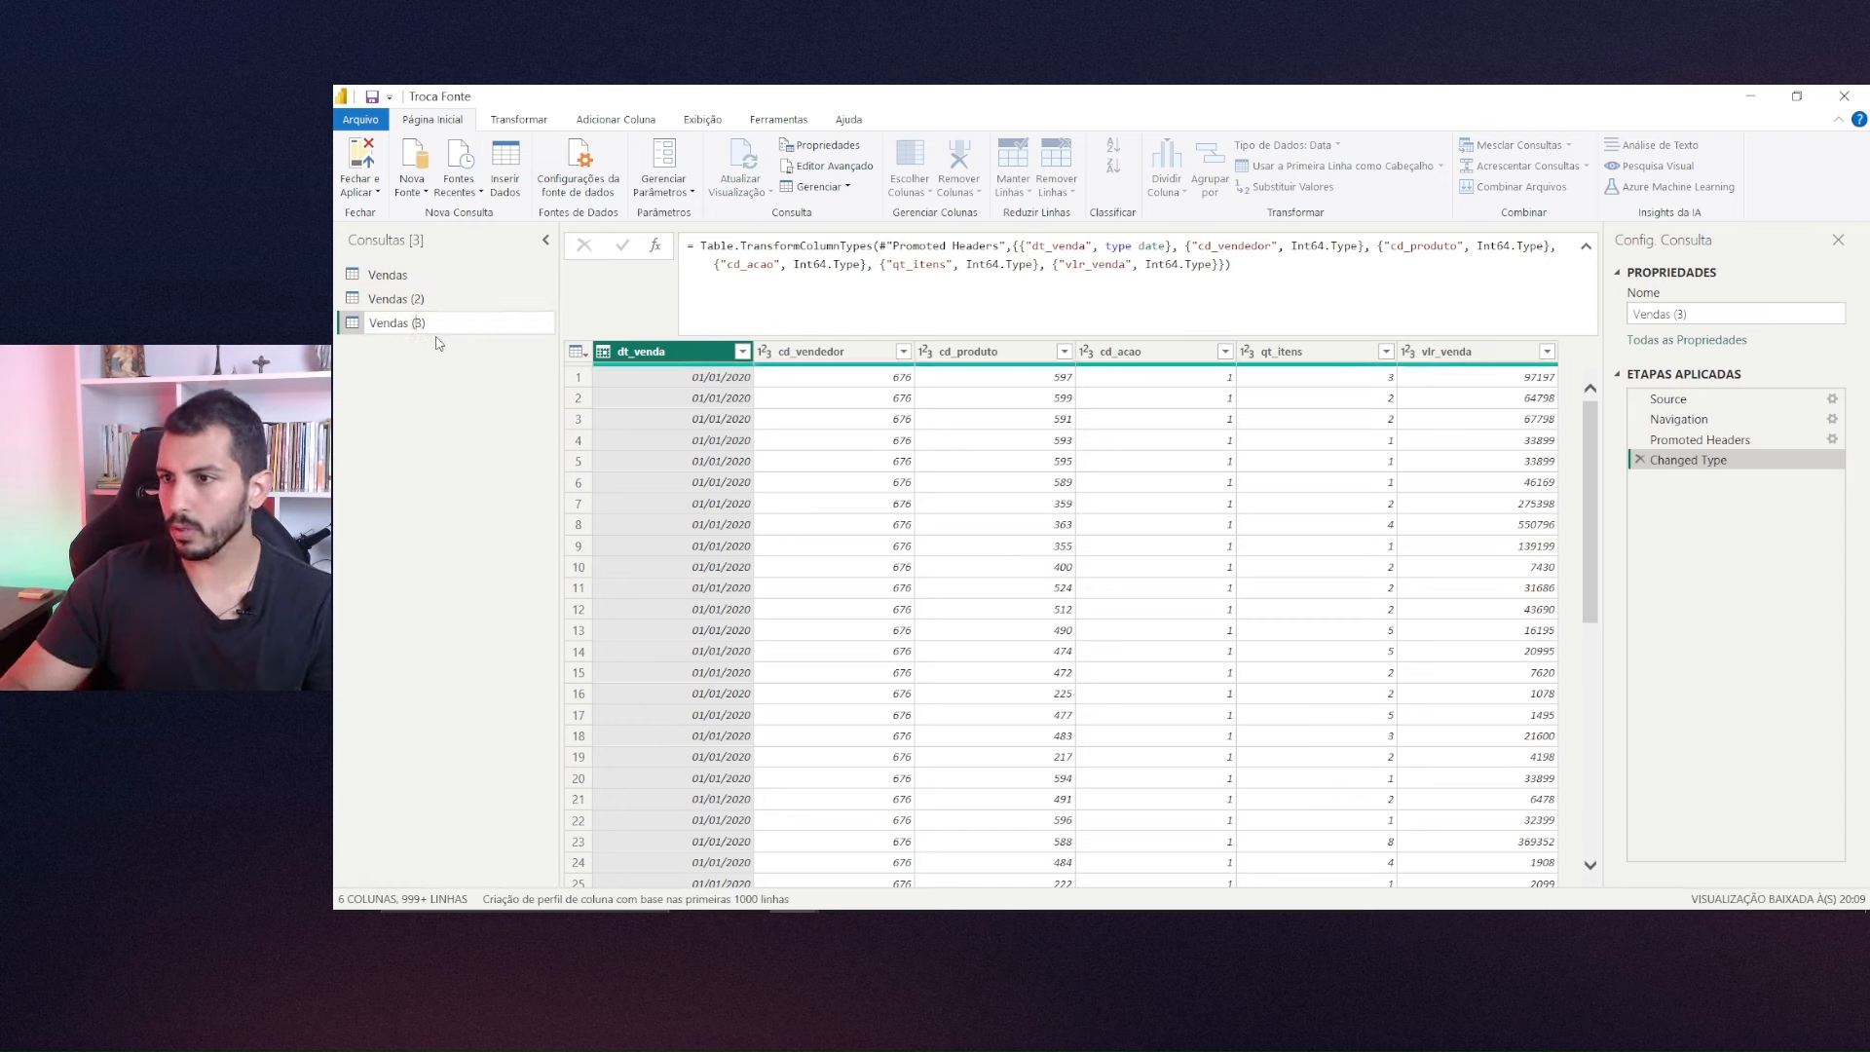
pyautogui.press('capslock')
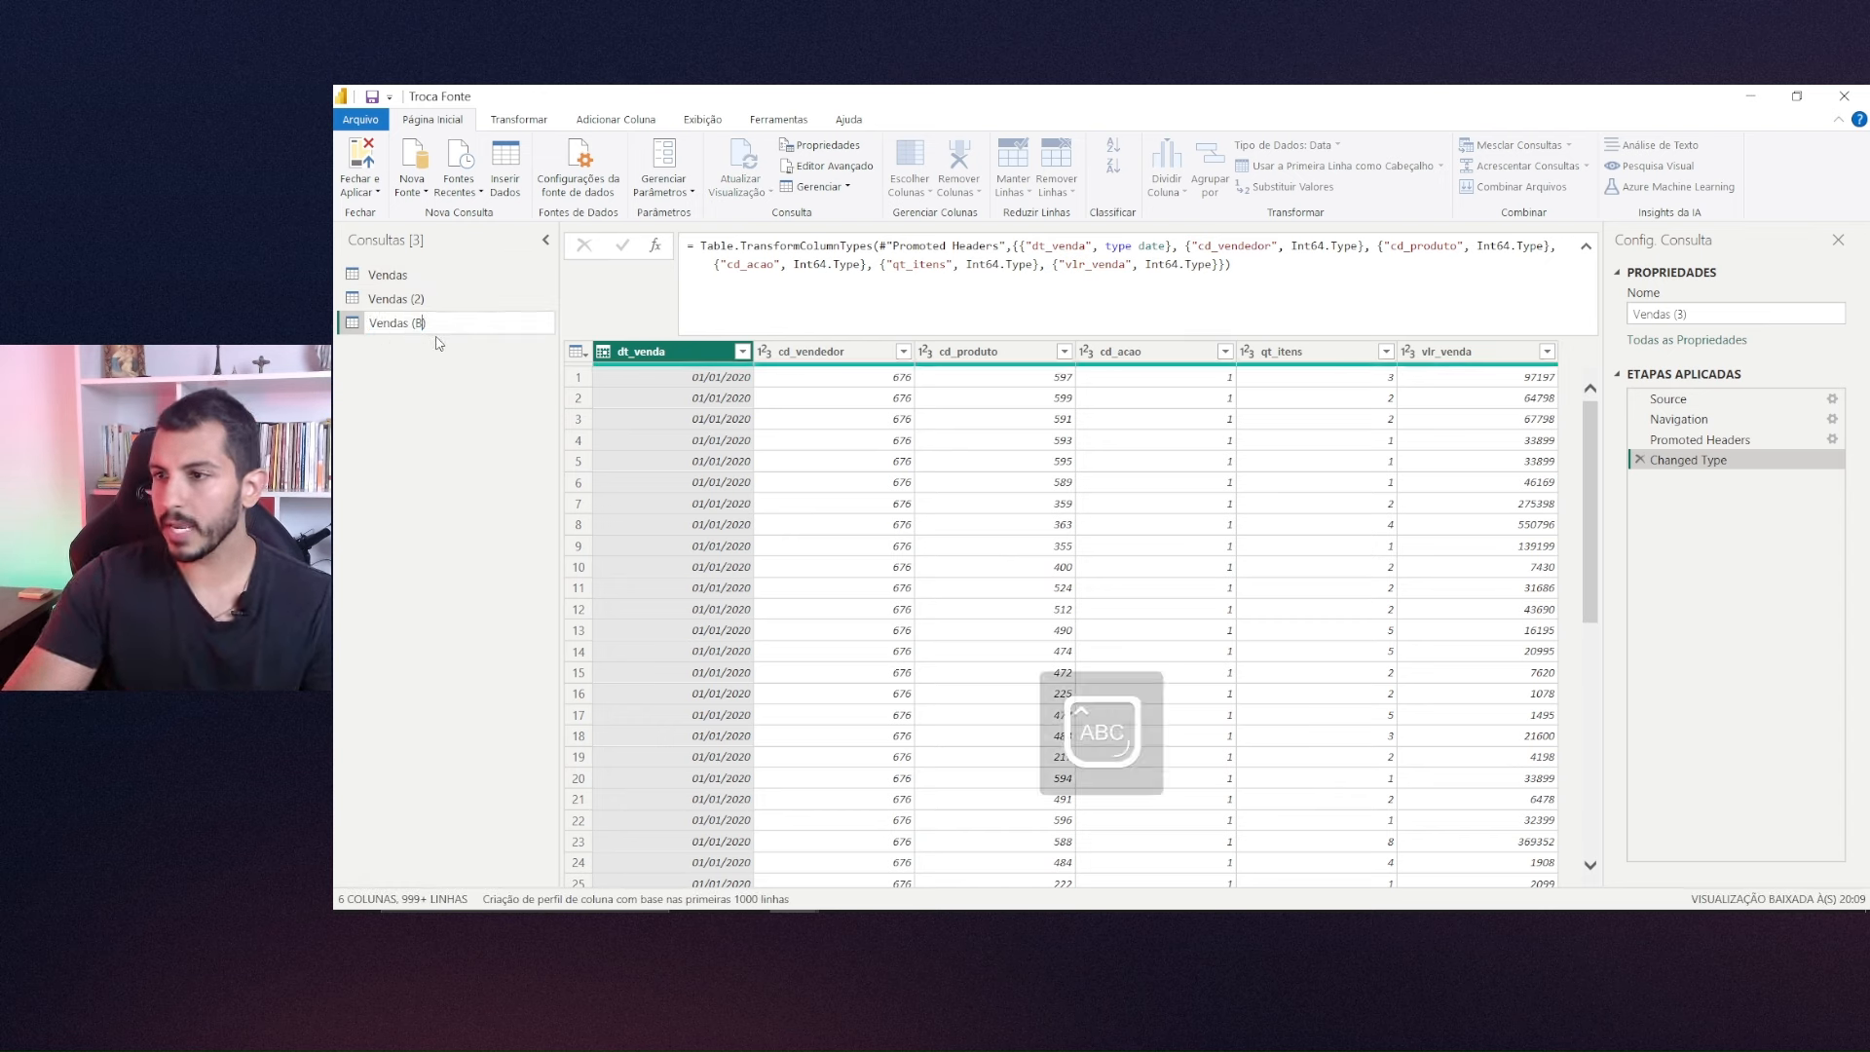
pyautogui.write('BKP XL')
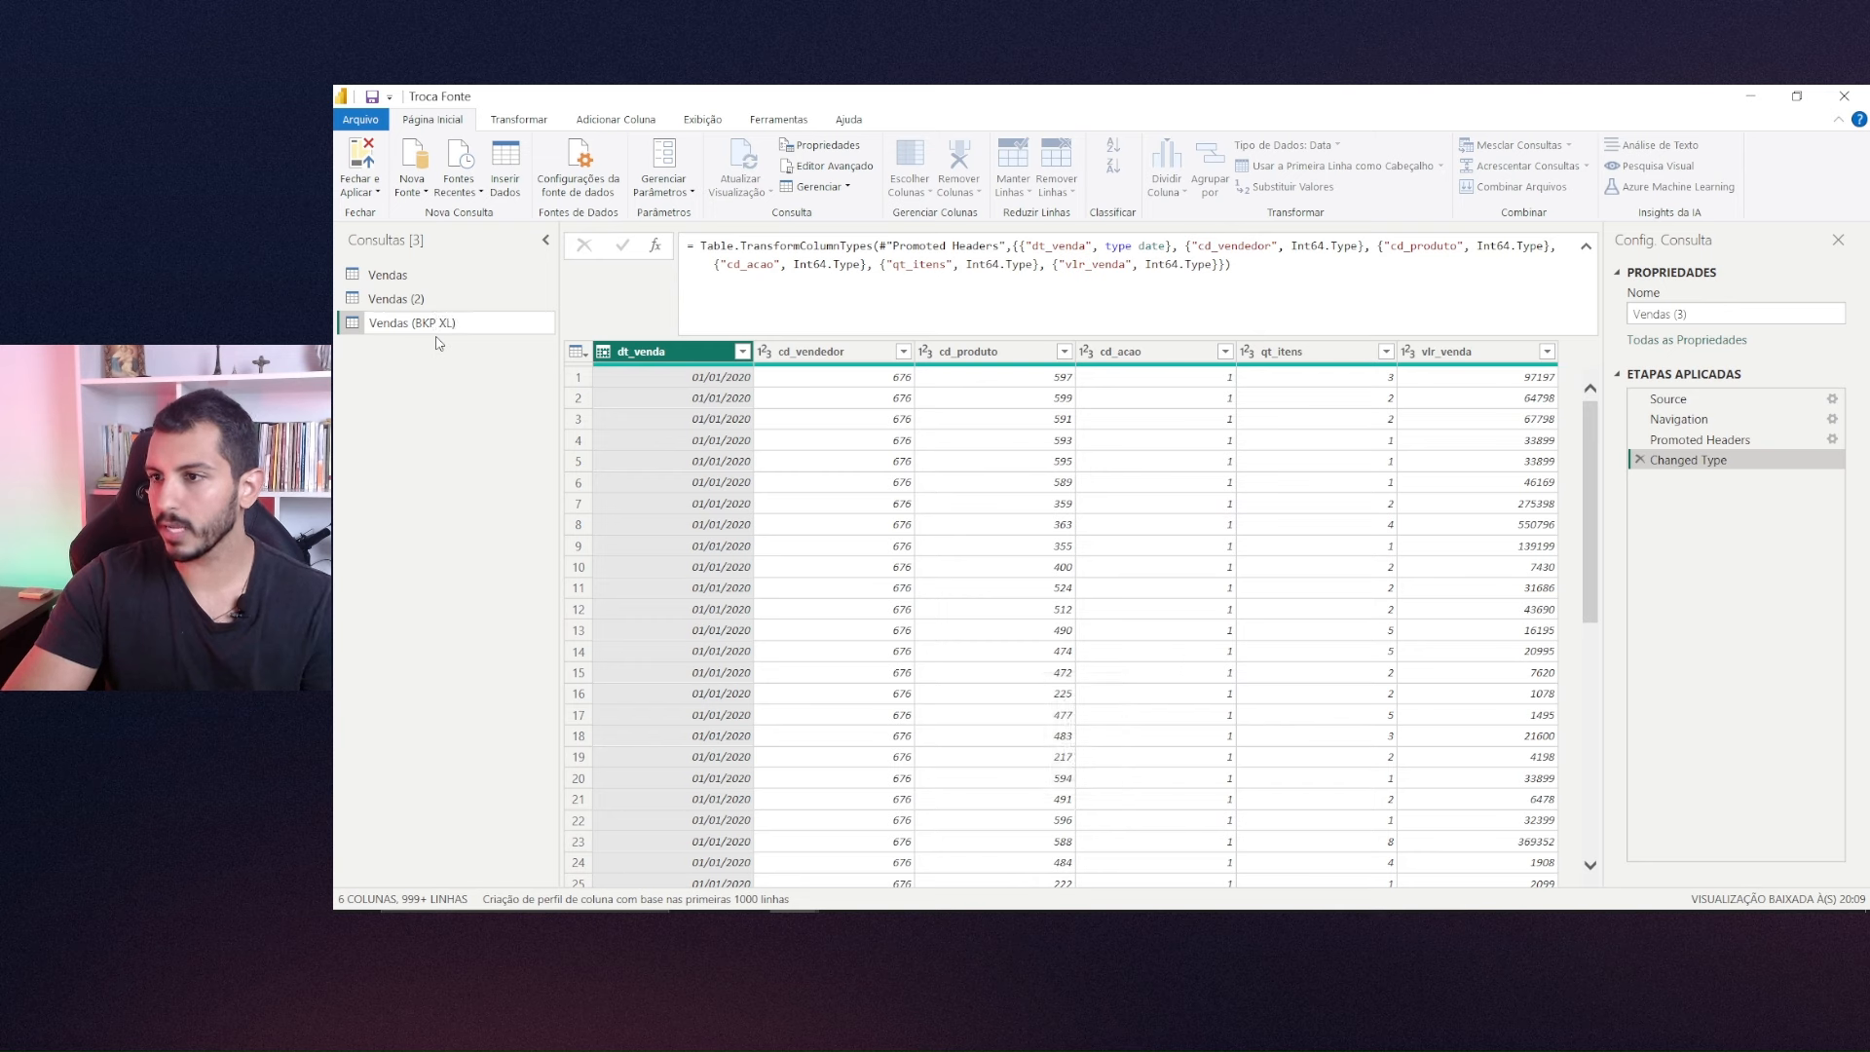
pyautogui.write('SX')
pyautogui.press('Return')
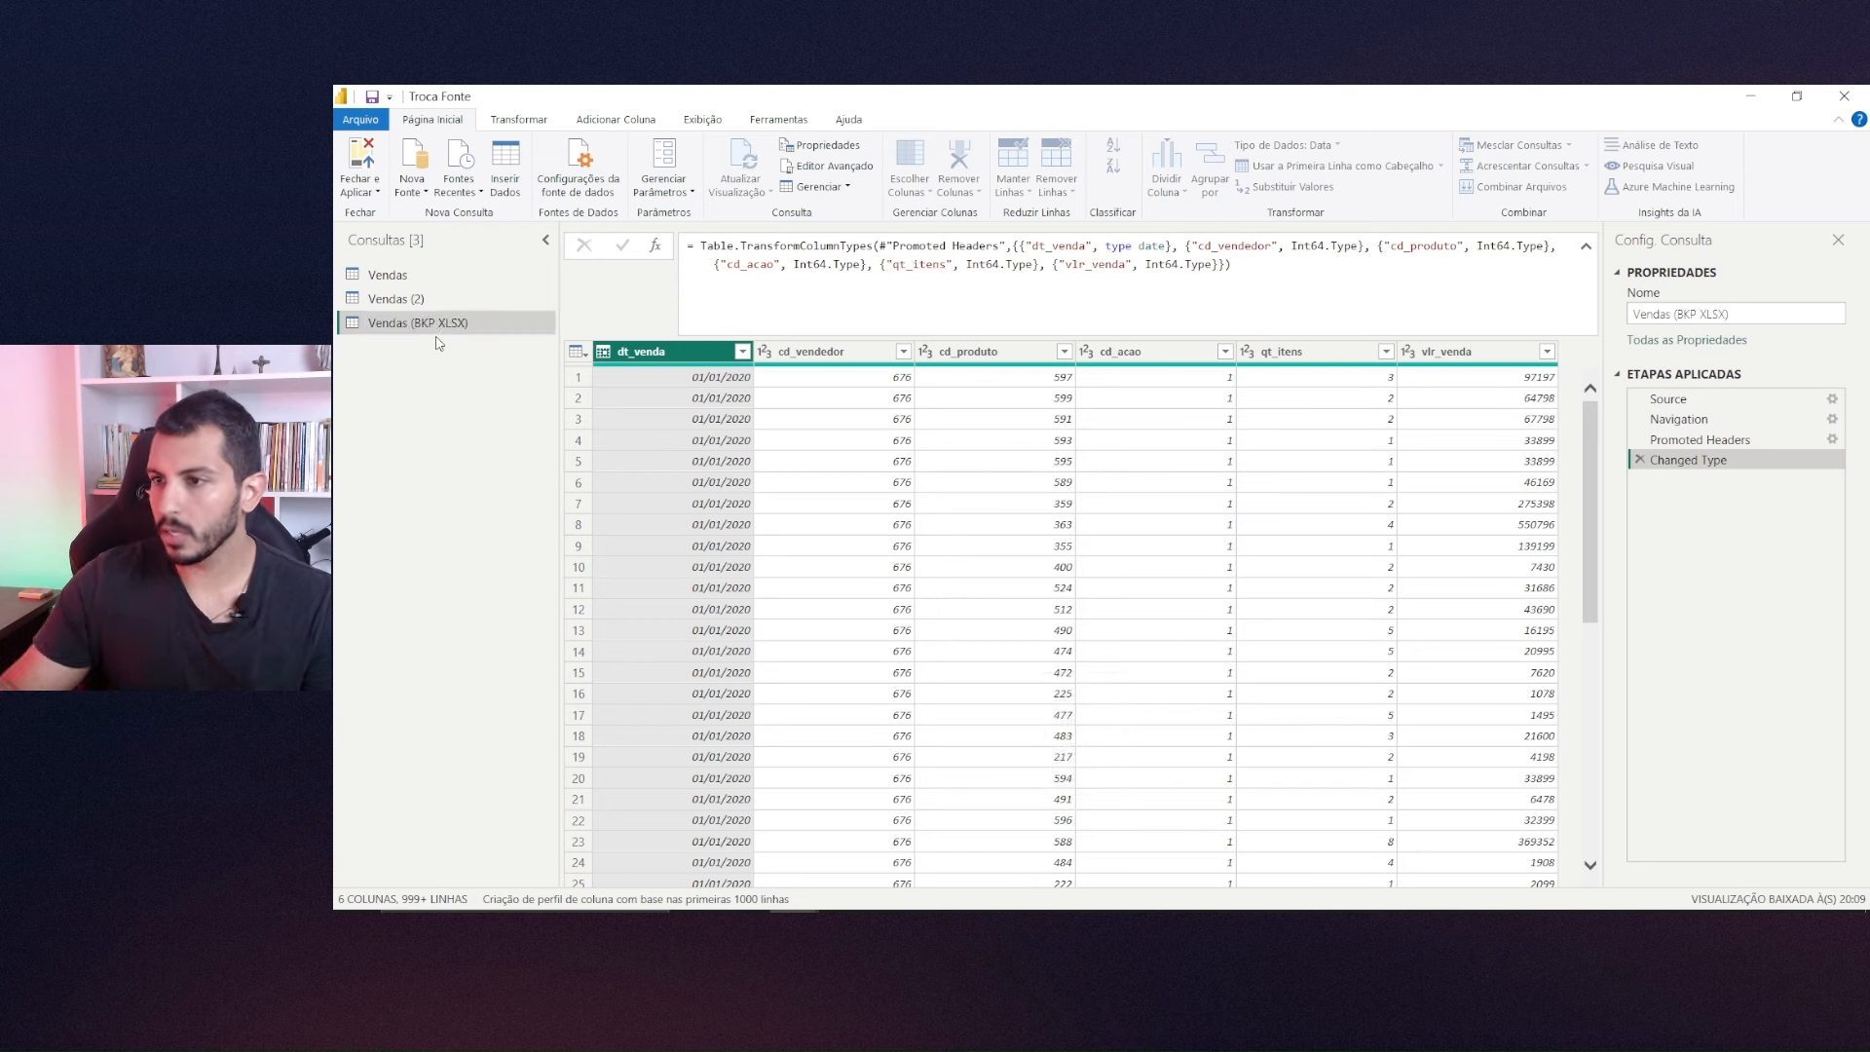
# Exclude the Vendas (BKP XLSX) query from the report refresh and disable its load.
pyautogui.rightClick(420, 324)
pyautogui.click(518, 451)
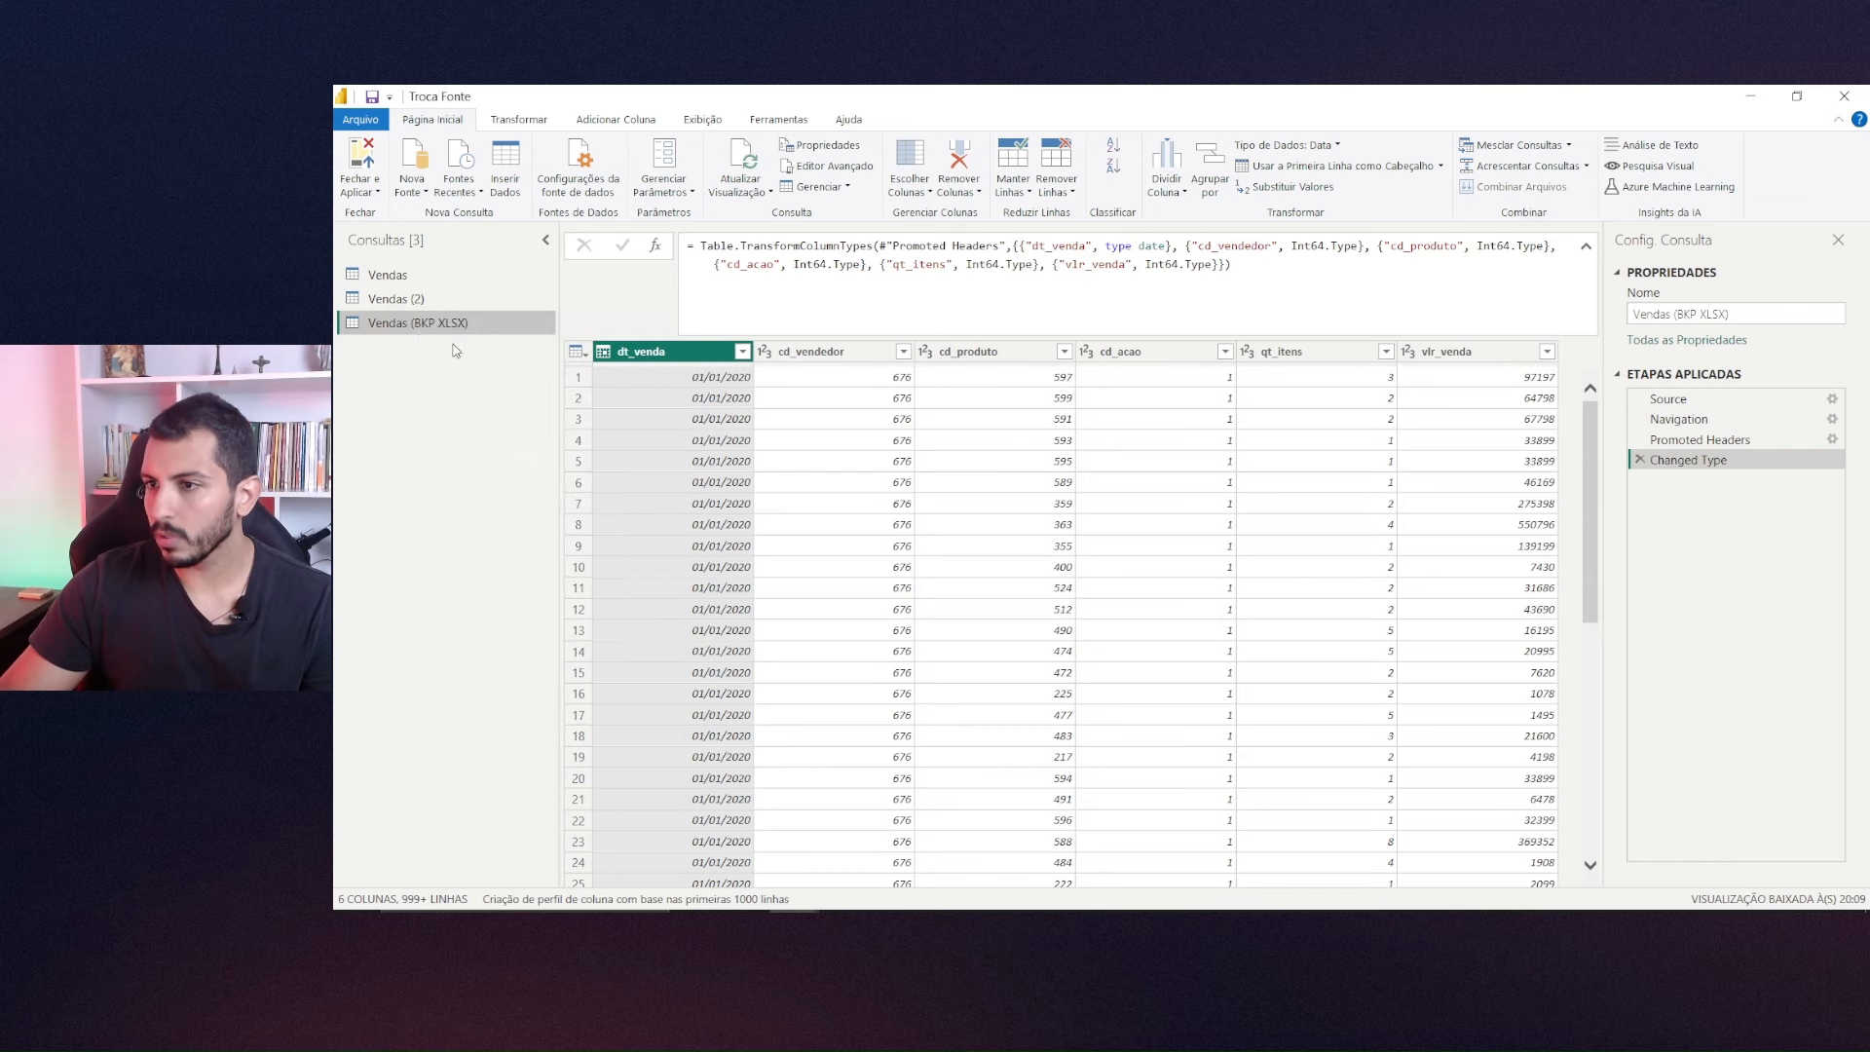
pyautogui.rightClick(436, 327)
pyautogui.click(507, 430)
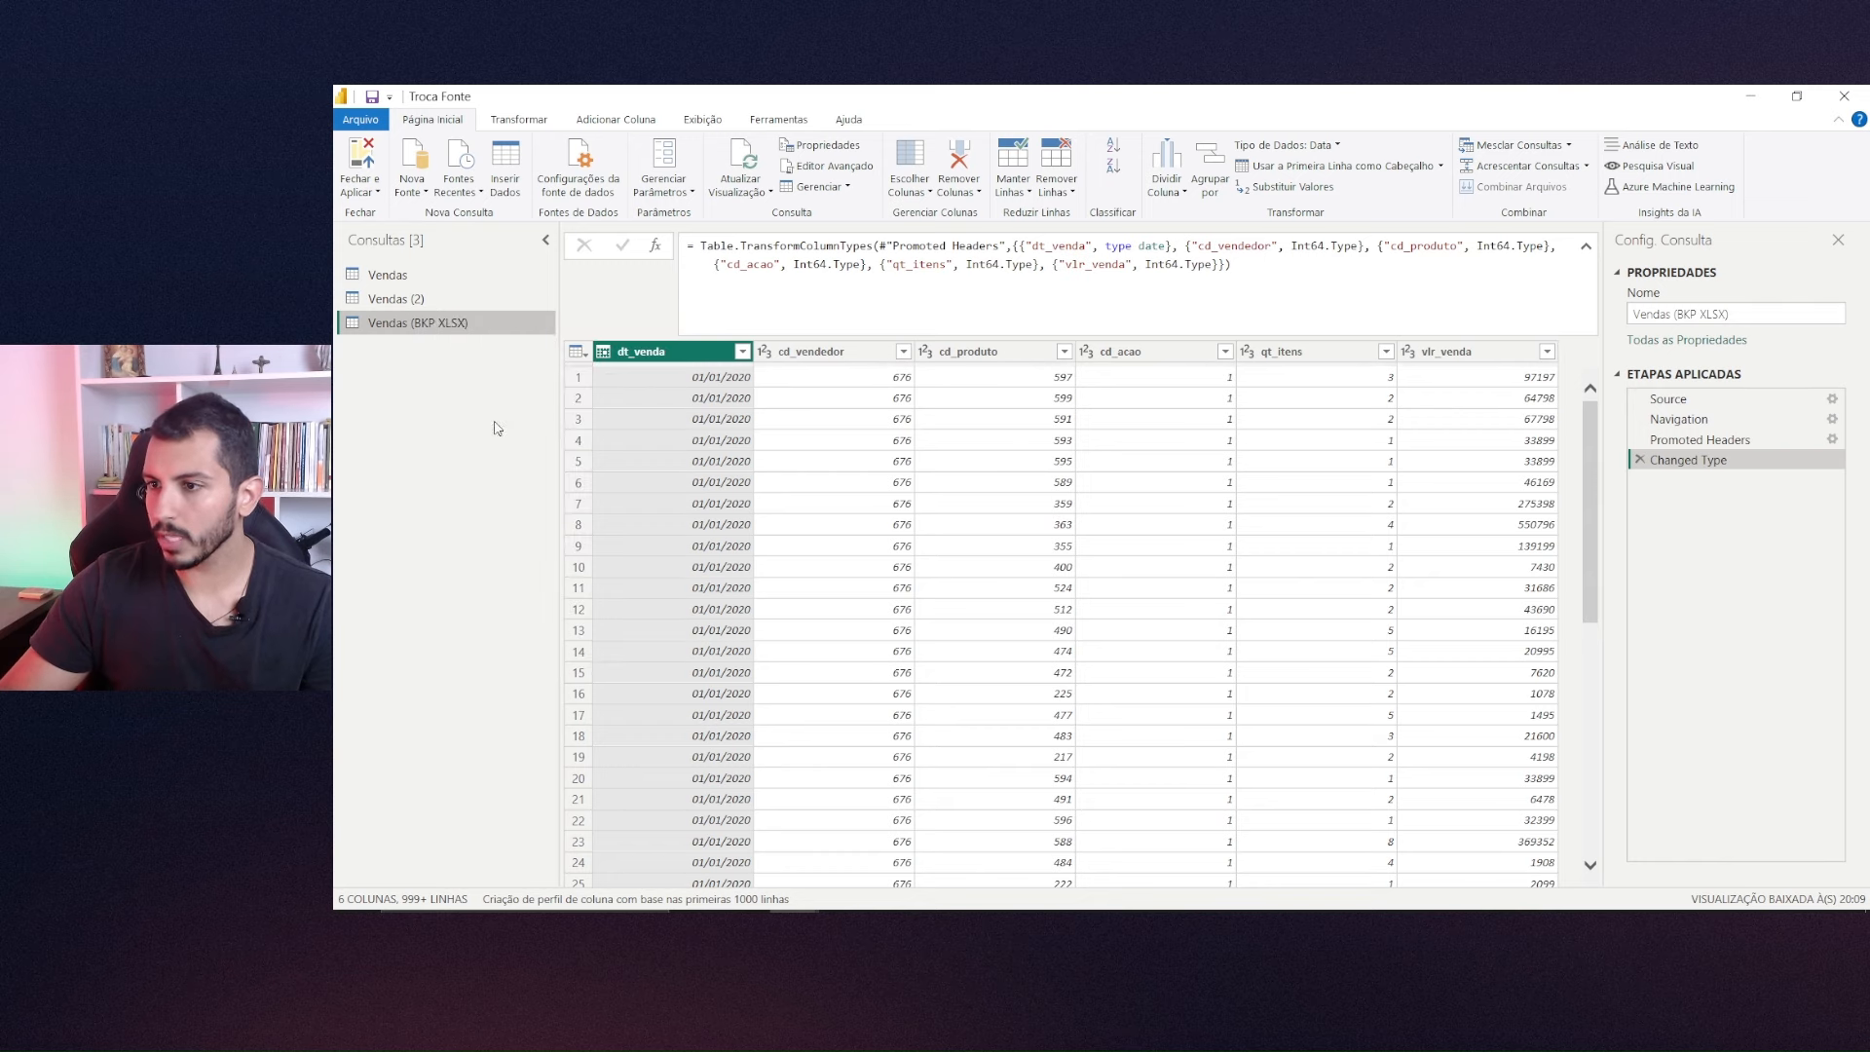
# Copy the entire M code of the Vendas (2) query, close its Advanced Editor and select the Vendas query.
pyautogui.click(420, 302)
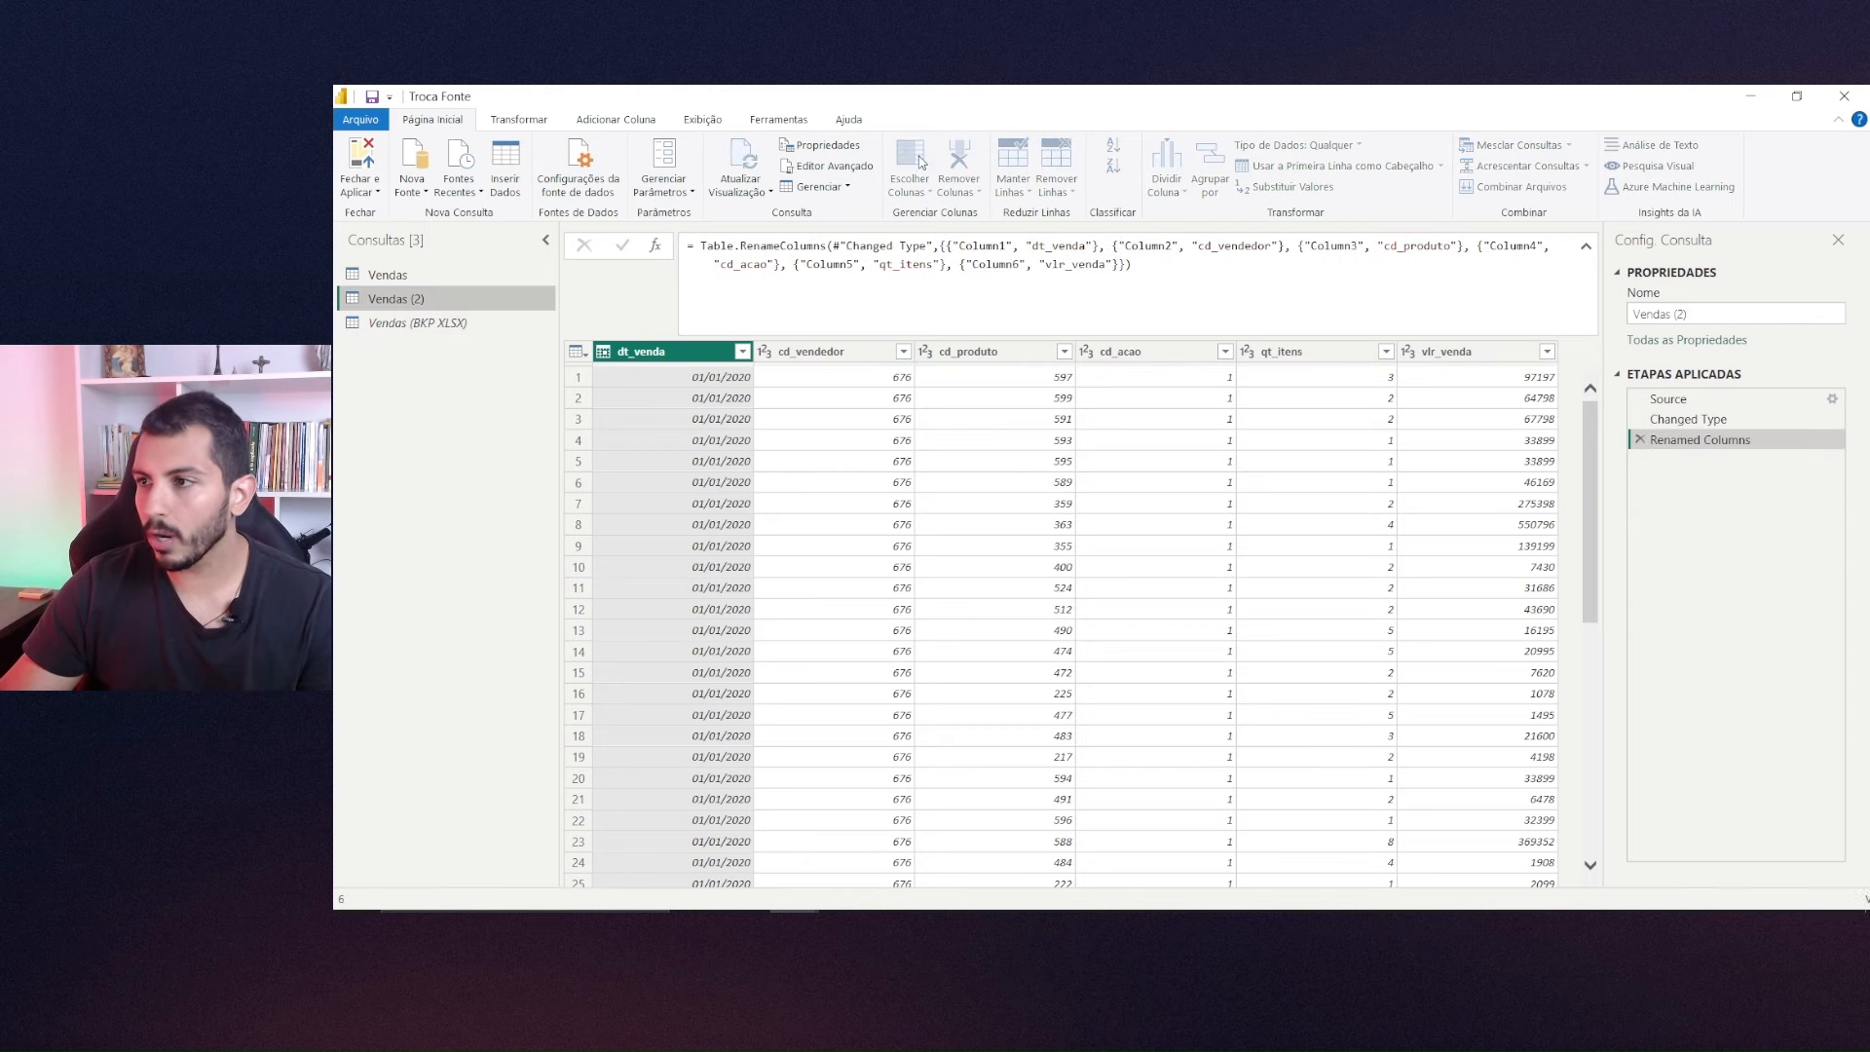
pyautogui.click(828, 166)
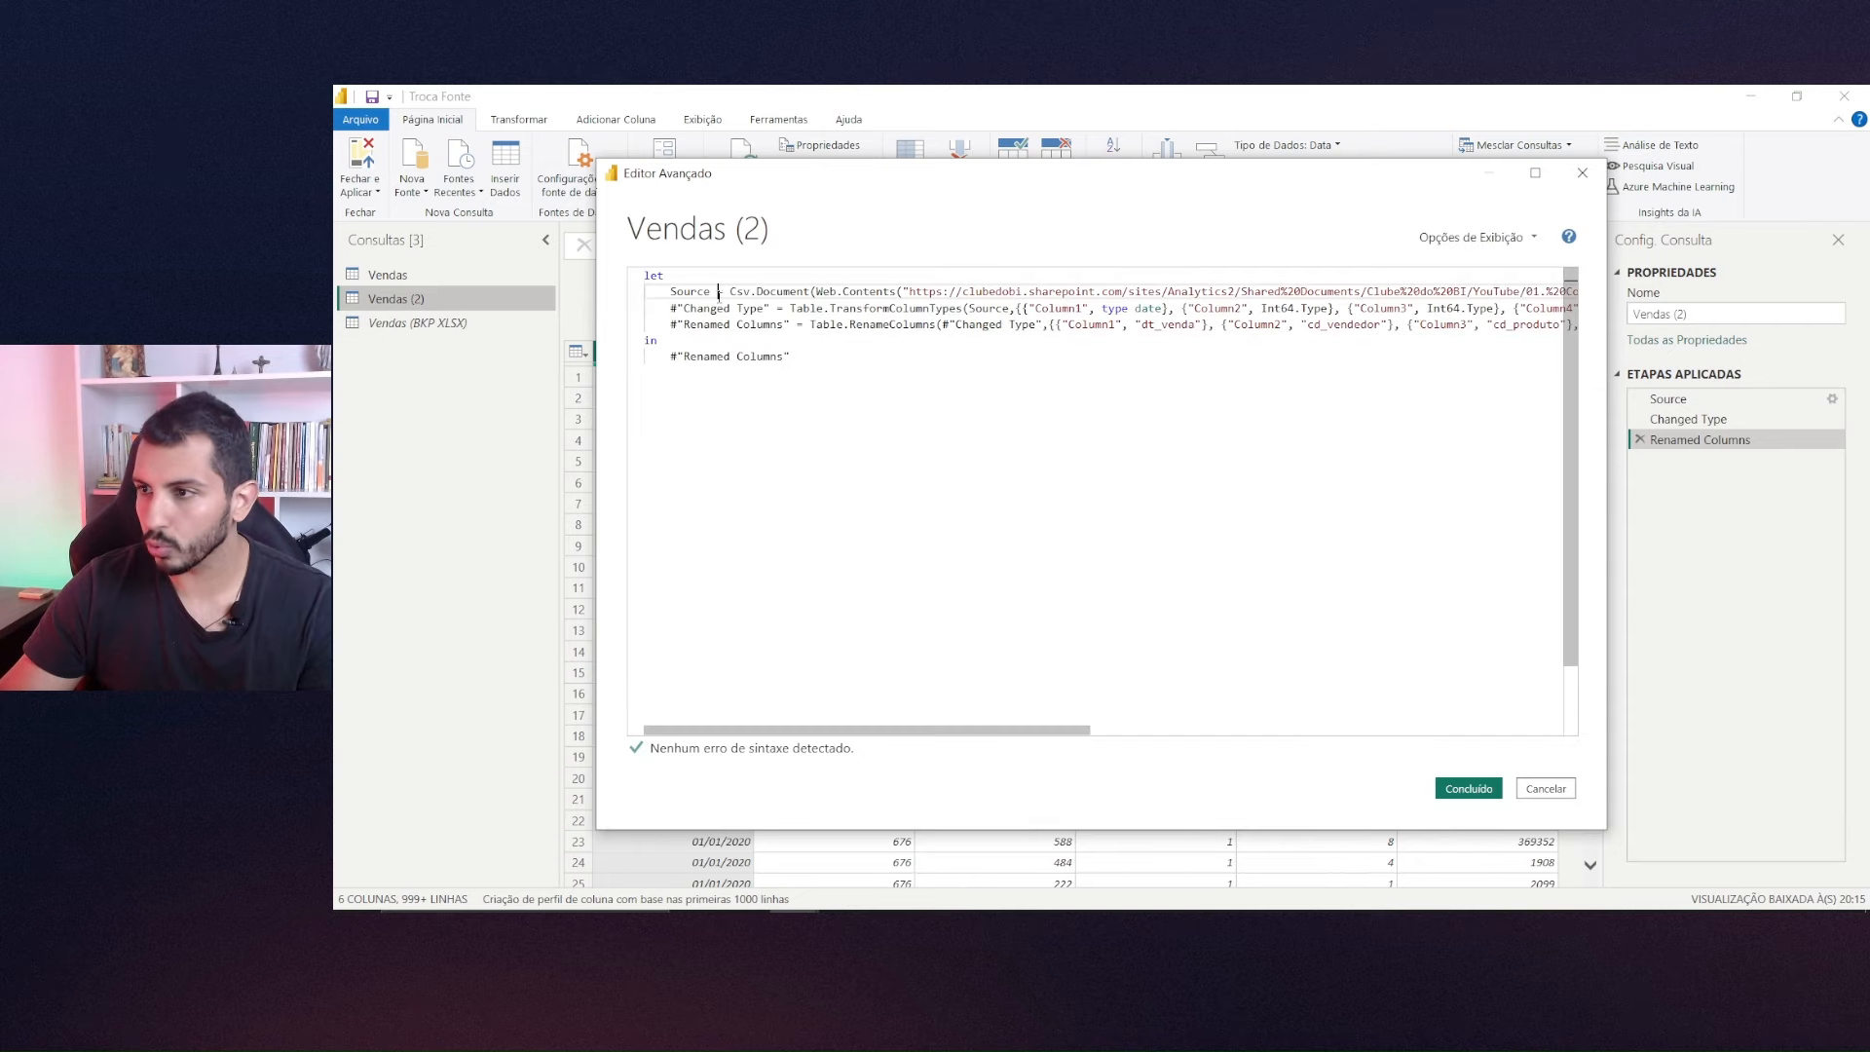
pyautogui.hotkey('ctrl', 'a')
pyautogui.hotkey('ctrl', 'c')
pyautogui.click(1583, 172)
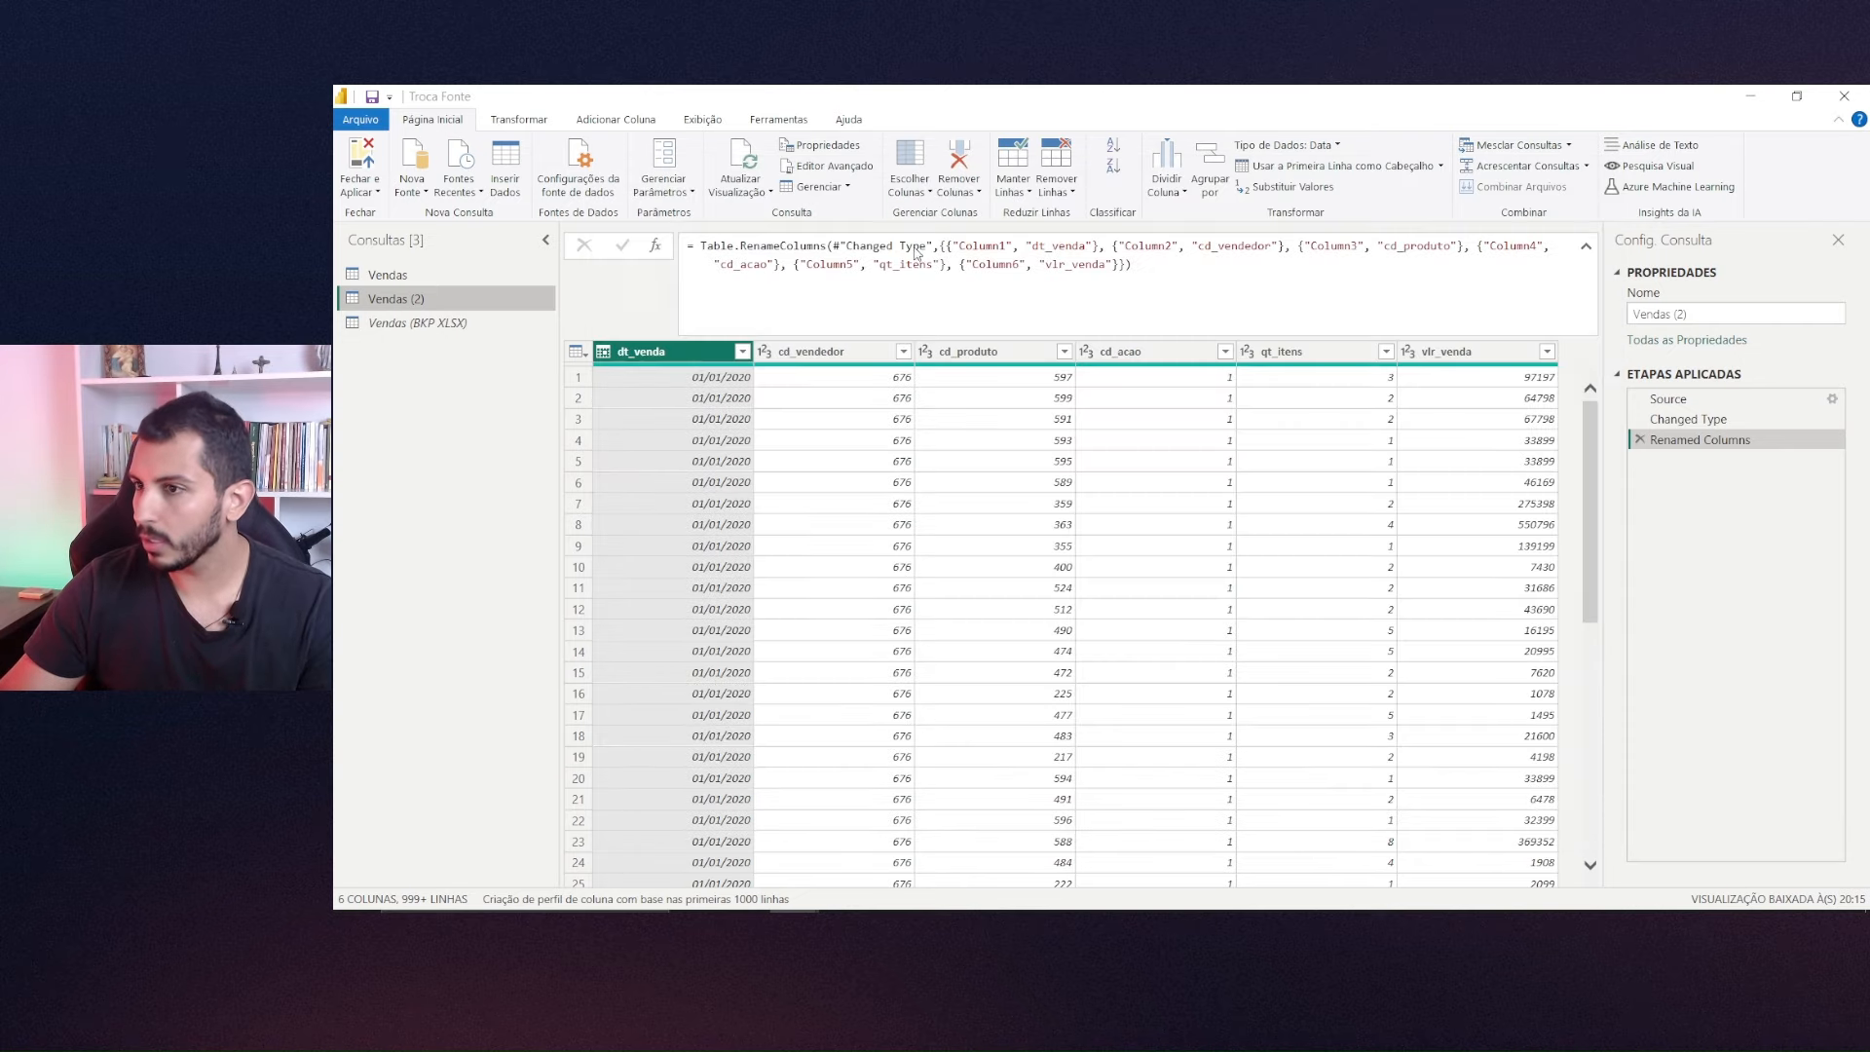
pyautogui.click(415, 276)
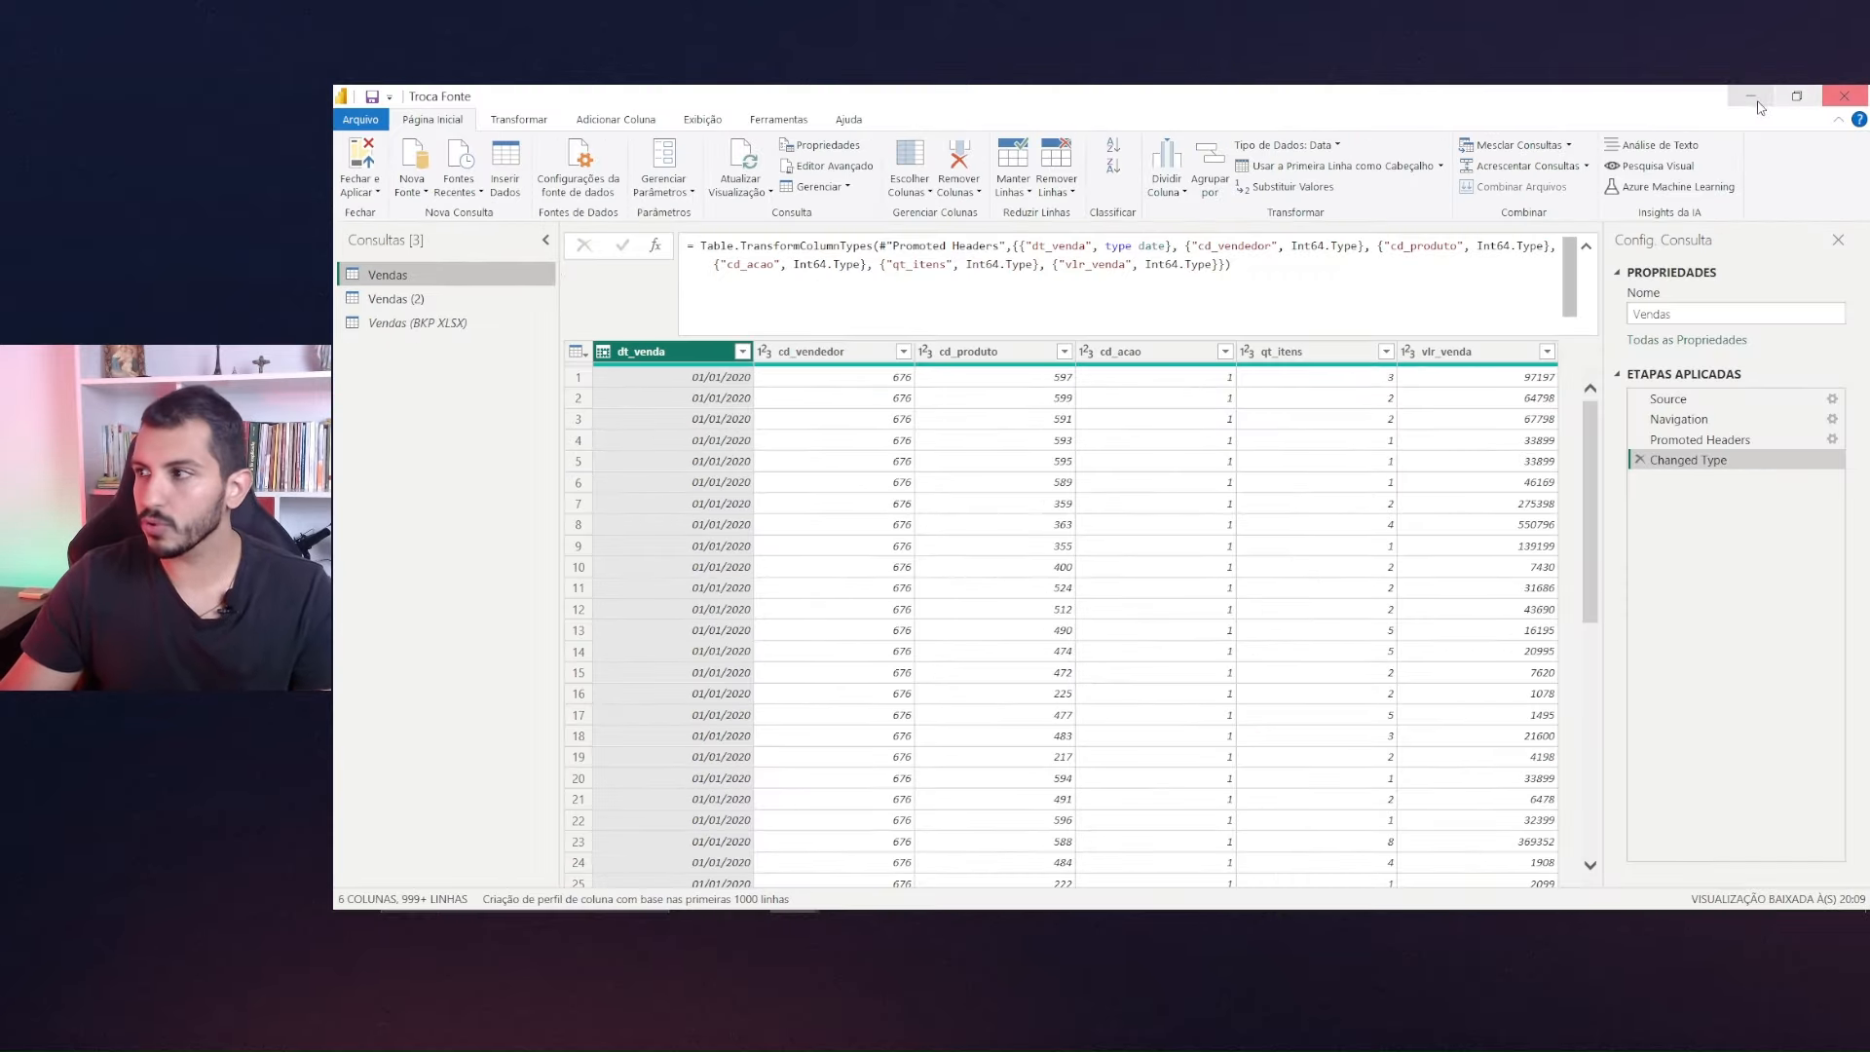
# Switch to the report and review the fields of the Vendas table, collapsing the list again.
pyautogui.click(1755, 98)
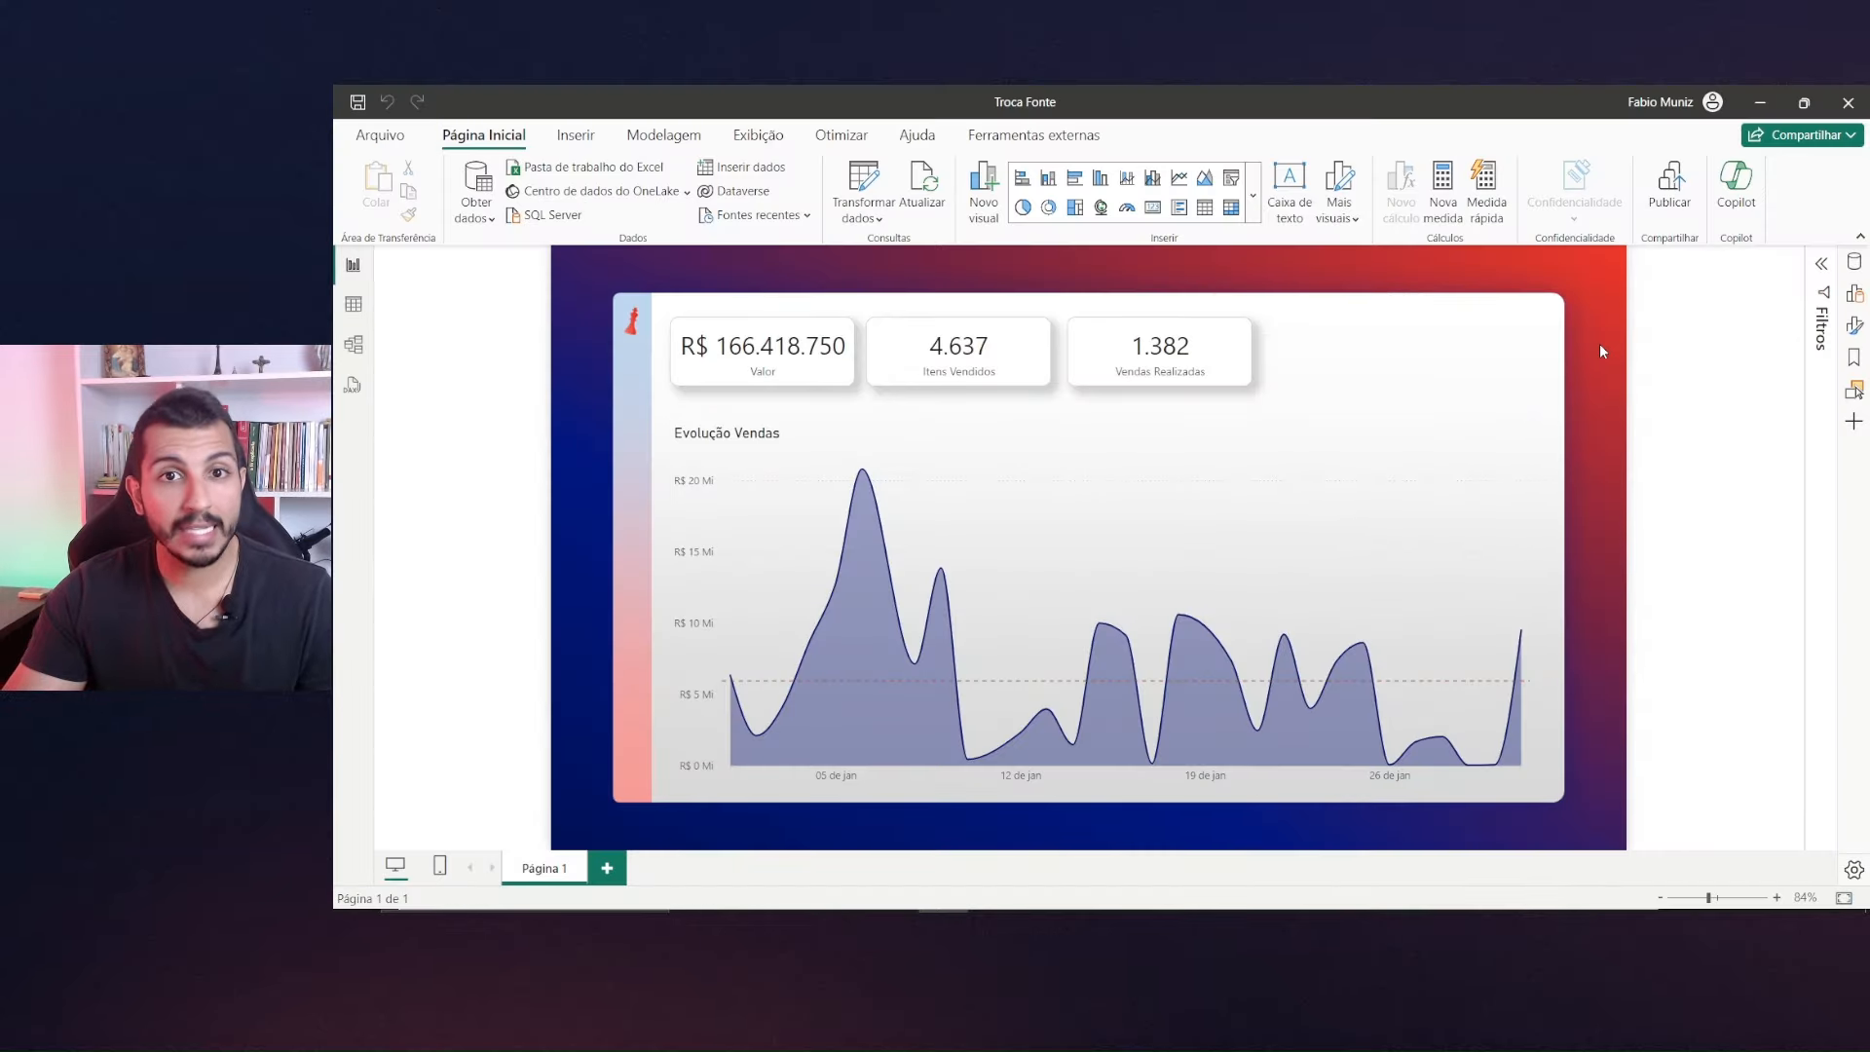
pyautogui.click(1854, 261)
pyautogui.click(1692, 339)
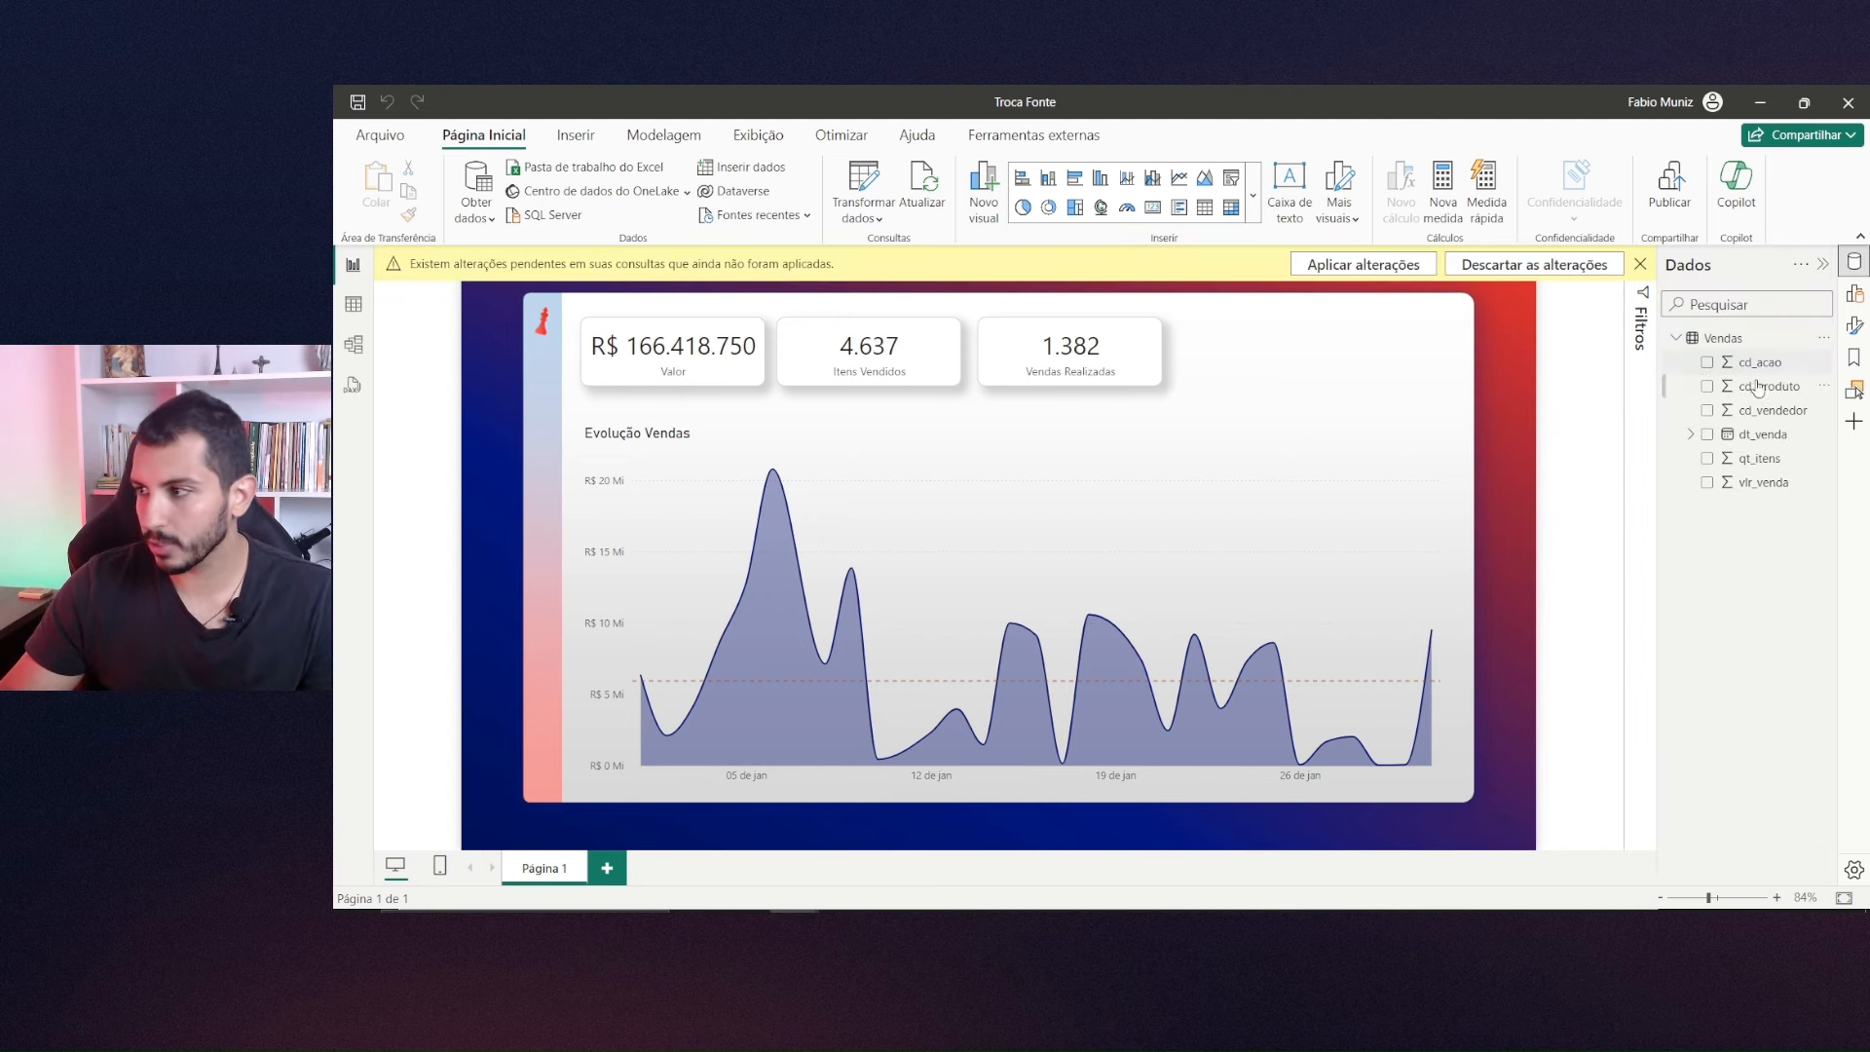
pyautogui.click(1677, 341)
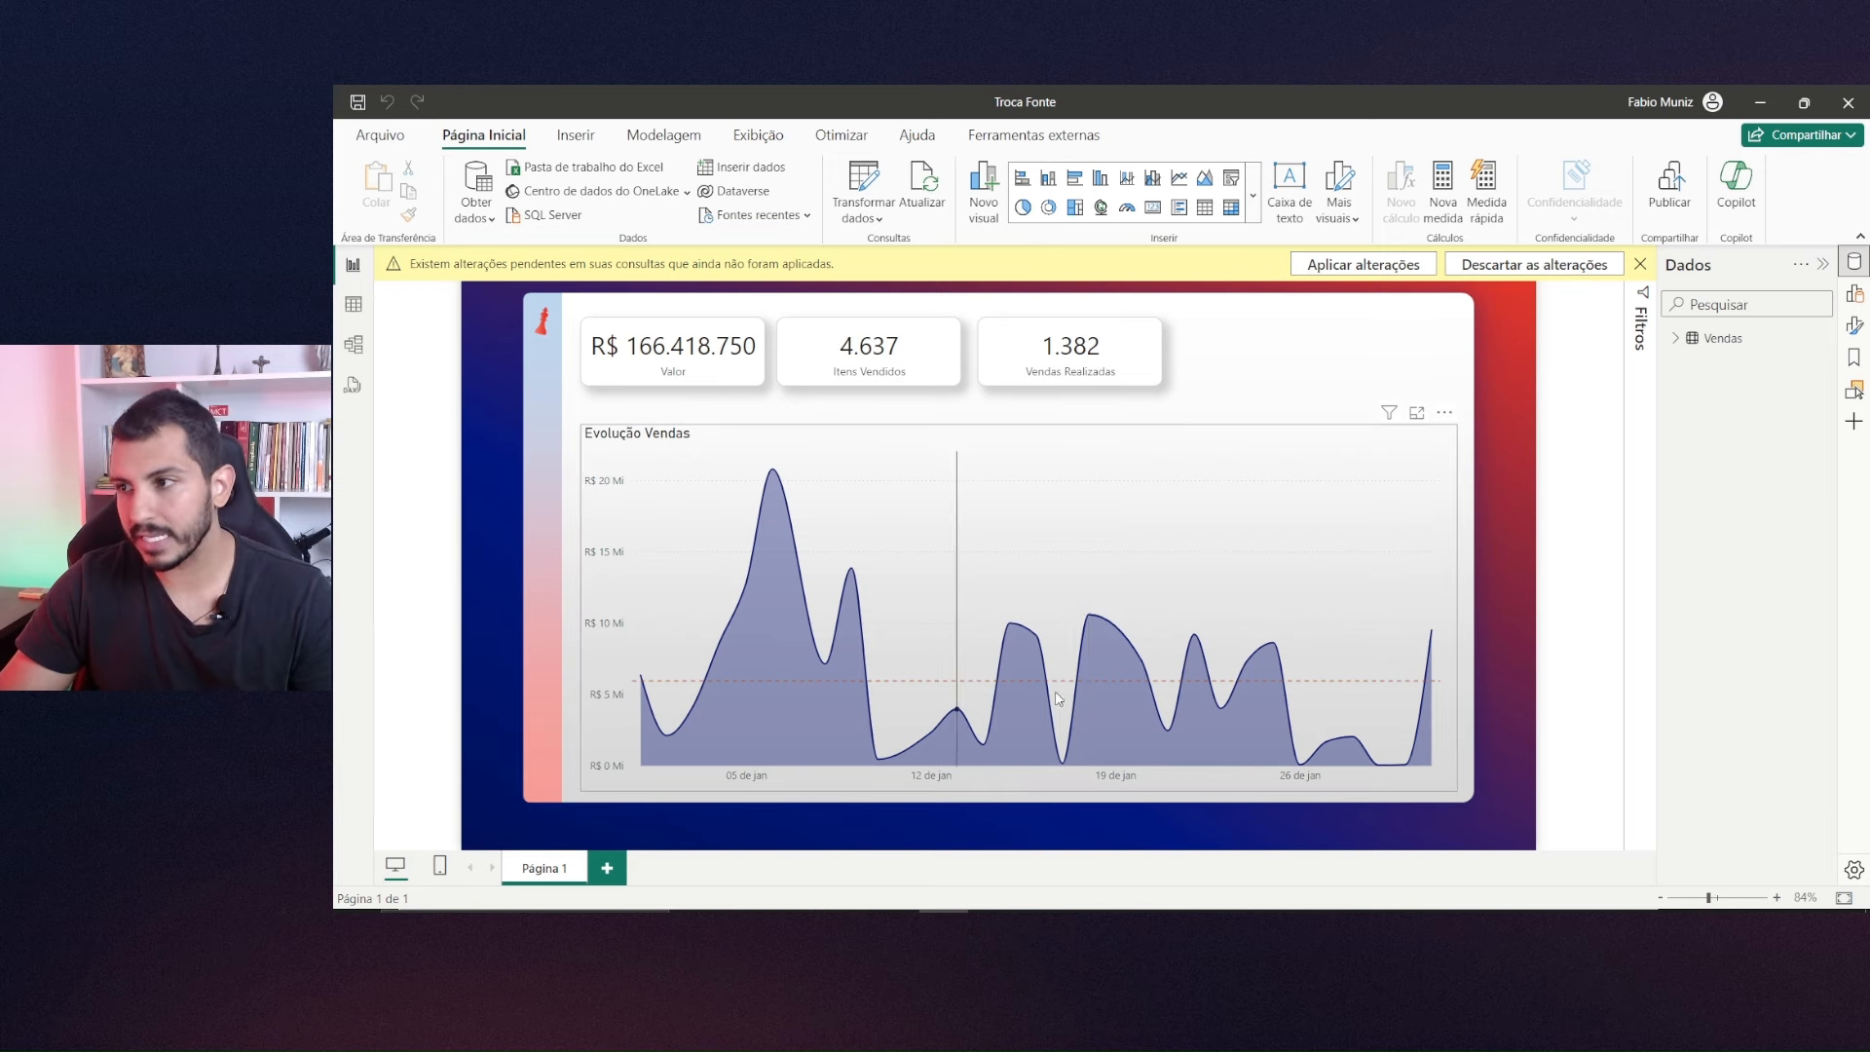
# Return to the Power Query editor and replace the entire M code of the Vendas query with the copied code.
pyautogui.moveTo(844, 911)
pyautogui.click(912, 877)
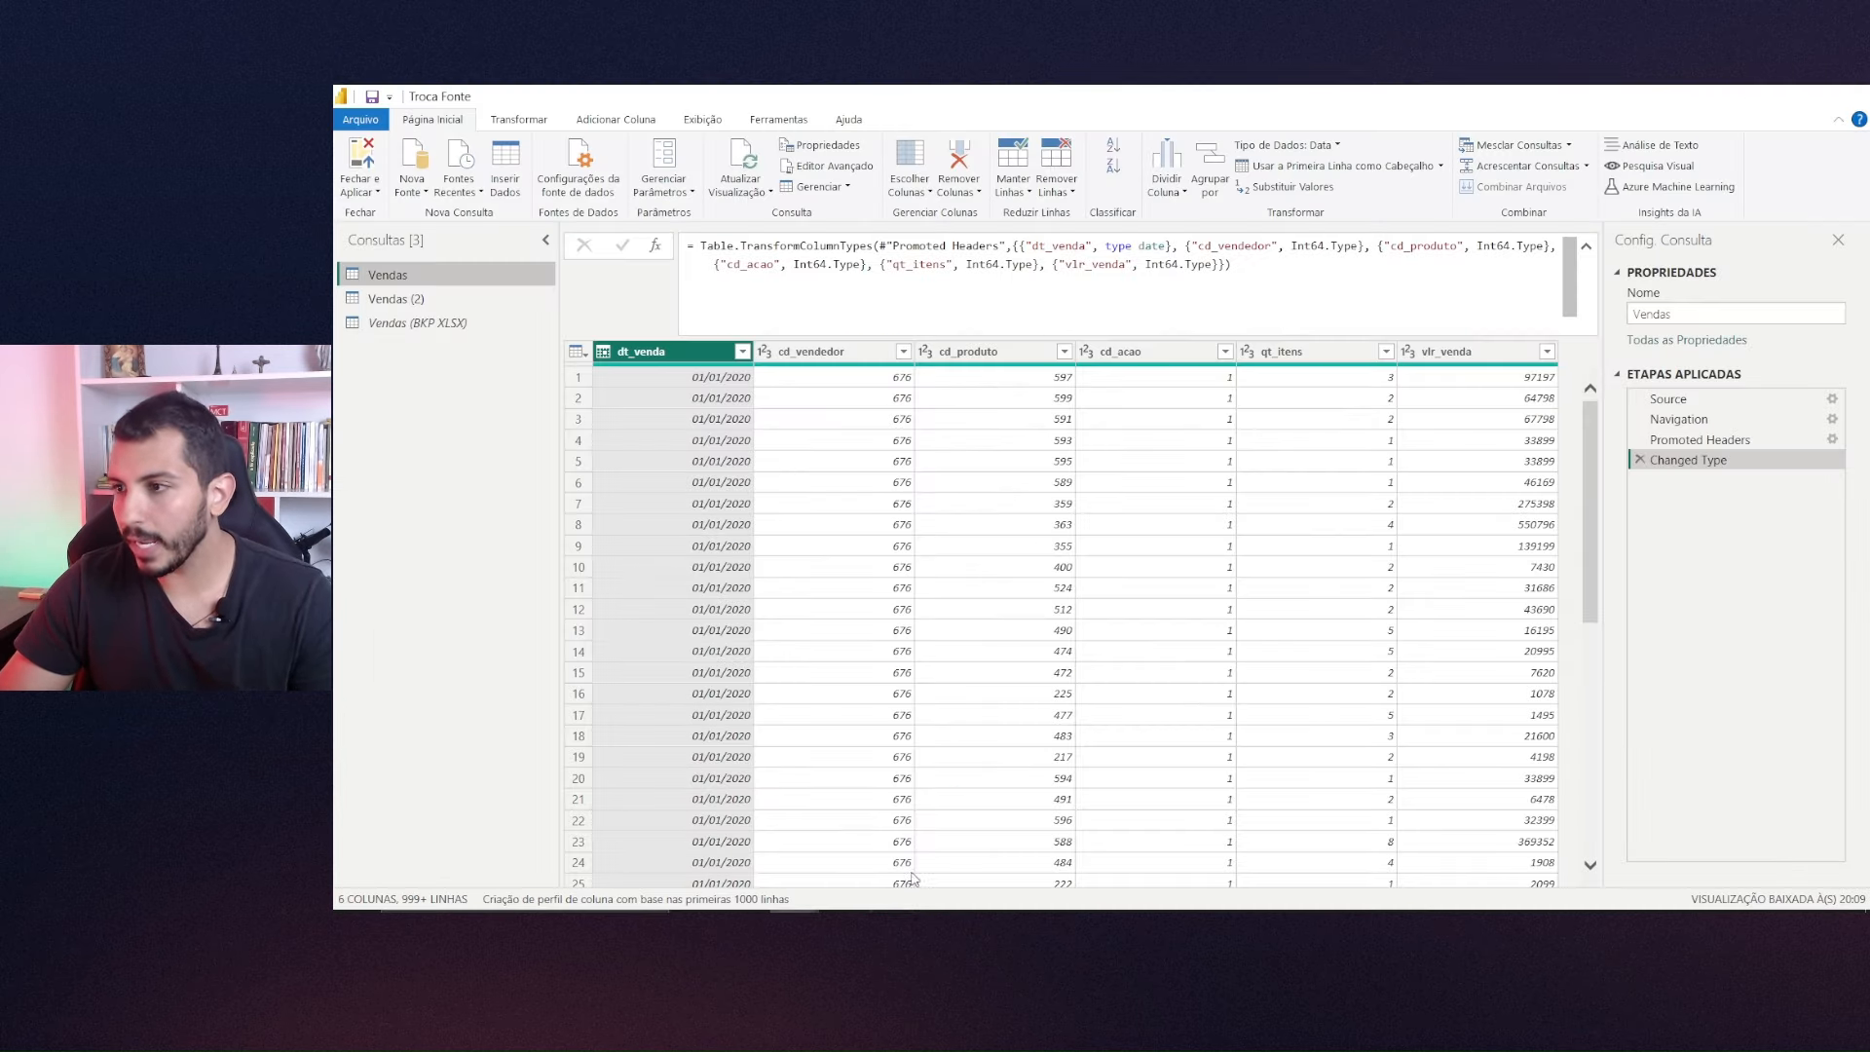
pyautogui.click(823, 168)
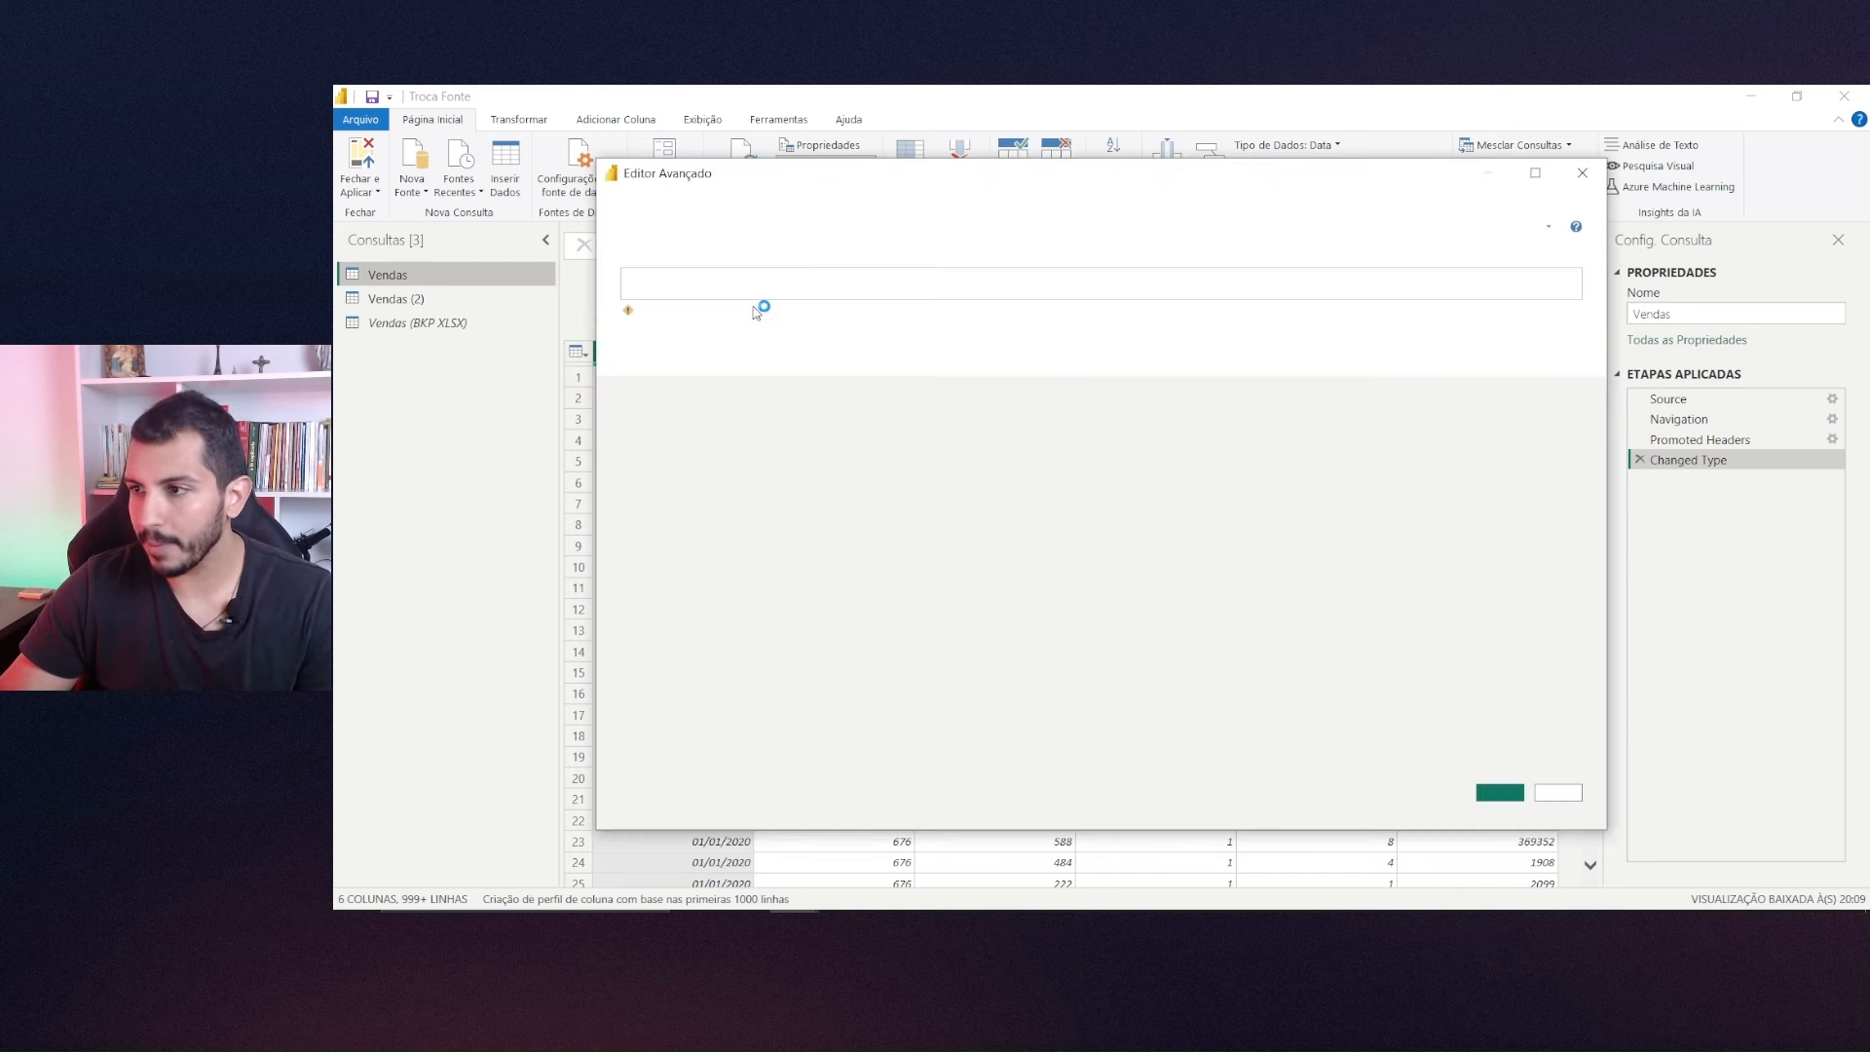
pyautogui.click(733, 292)
pyautogui.hotkey('ctrl', 'a')
pyautogui.hotkey('ctrl', 'v')
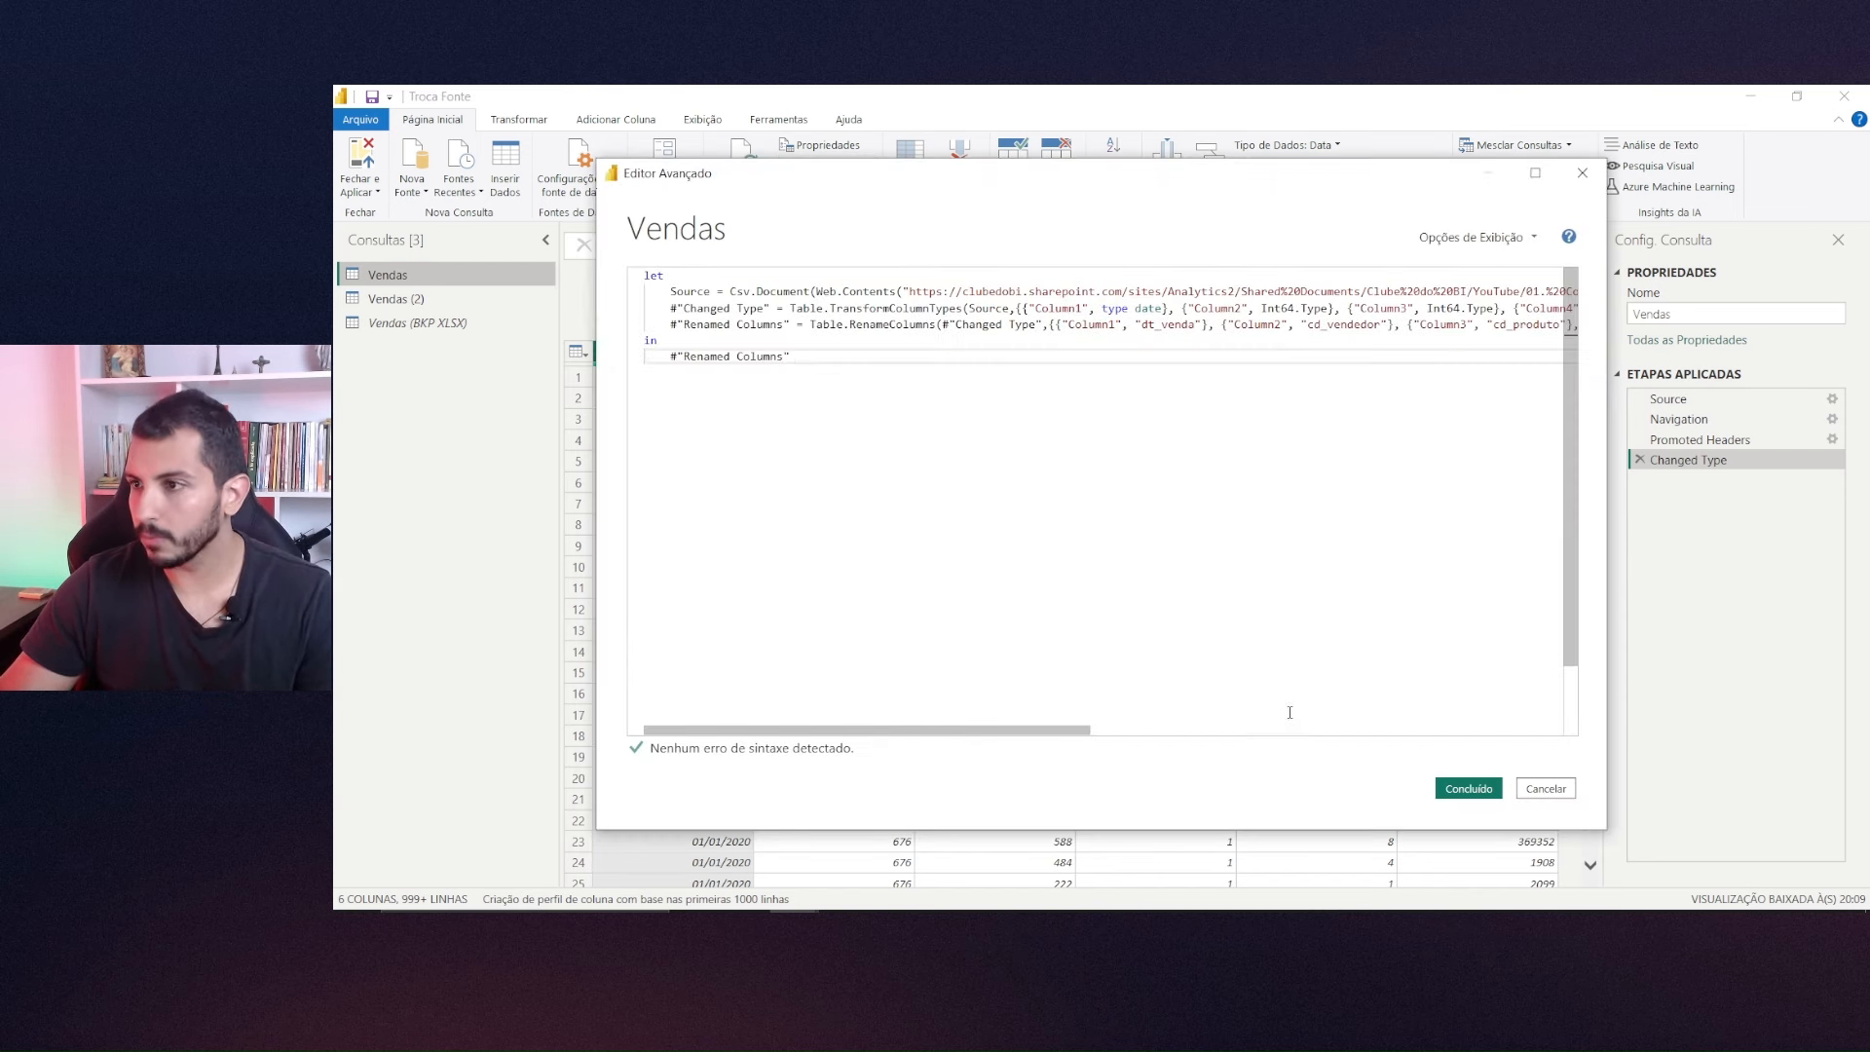
pyautogui.click(1469, 788)
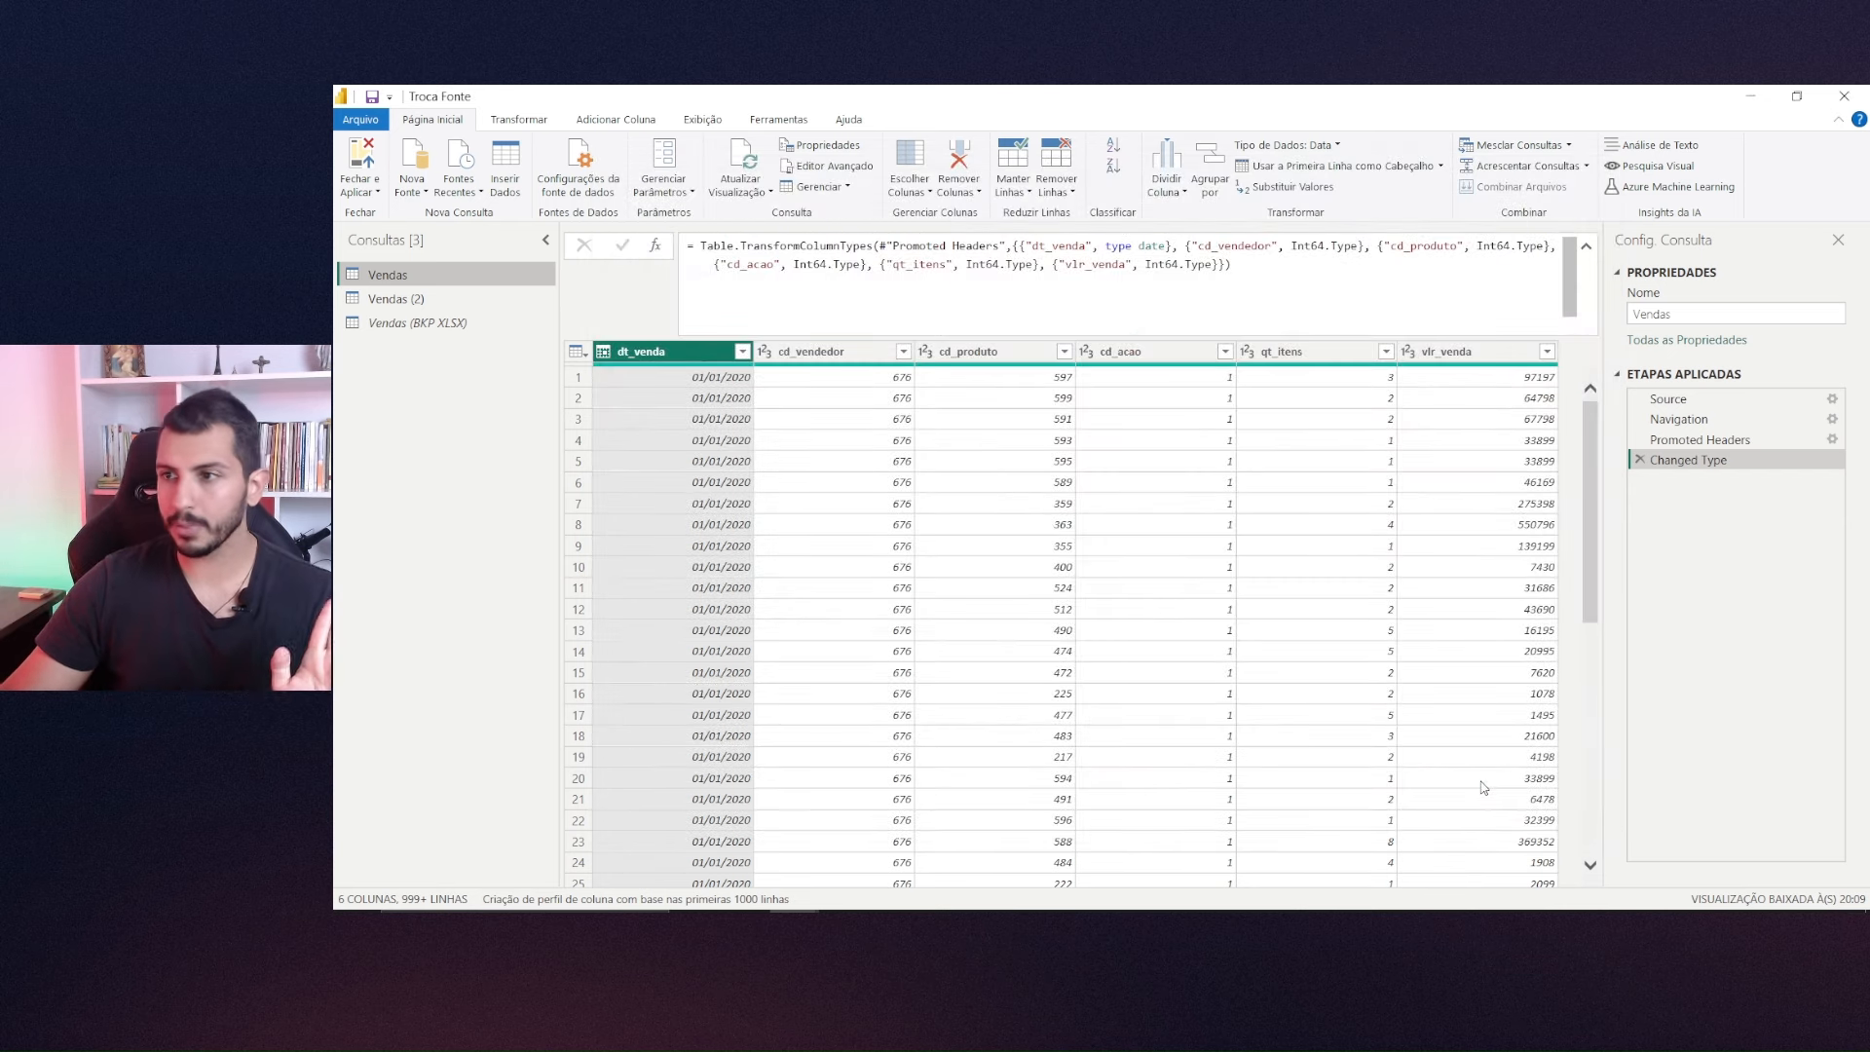
# Delete the Vendas (2) query, then close the query editor and apply the changes to the report.
pyautogui.rightClick(438, 306)
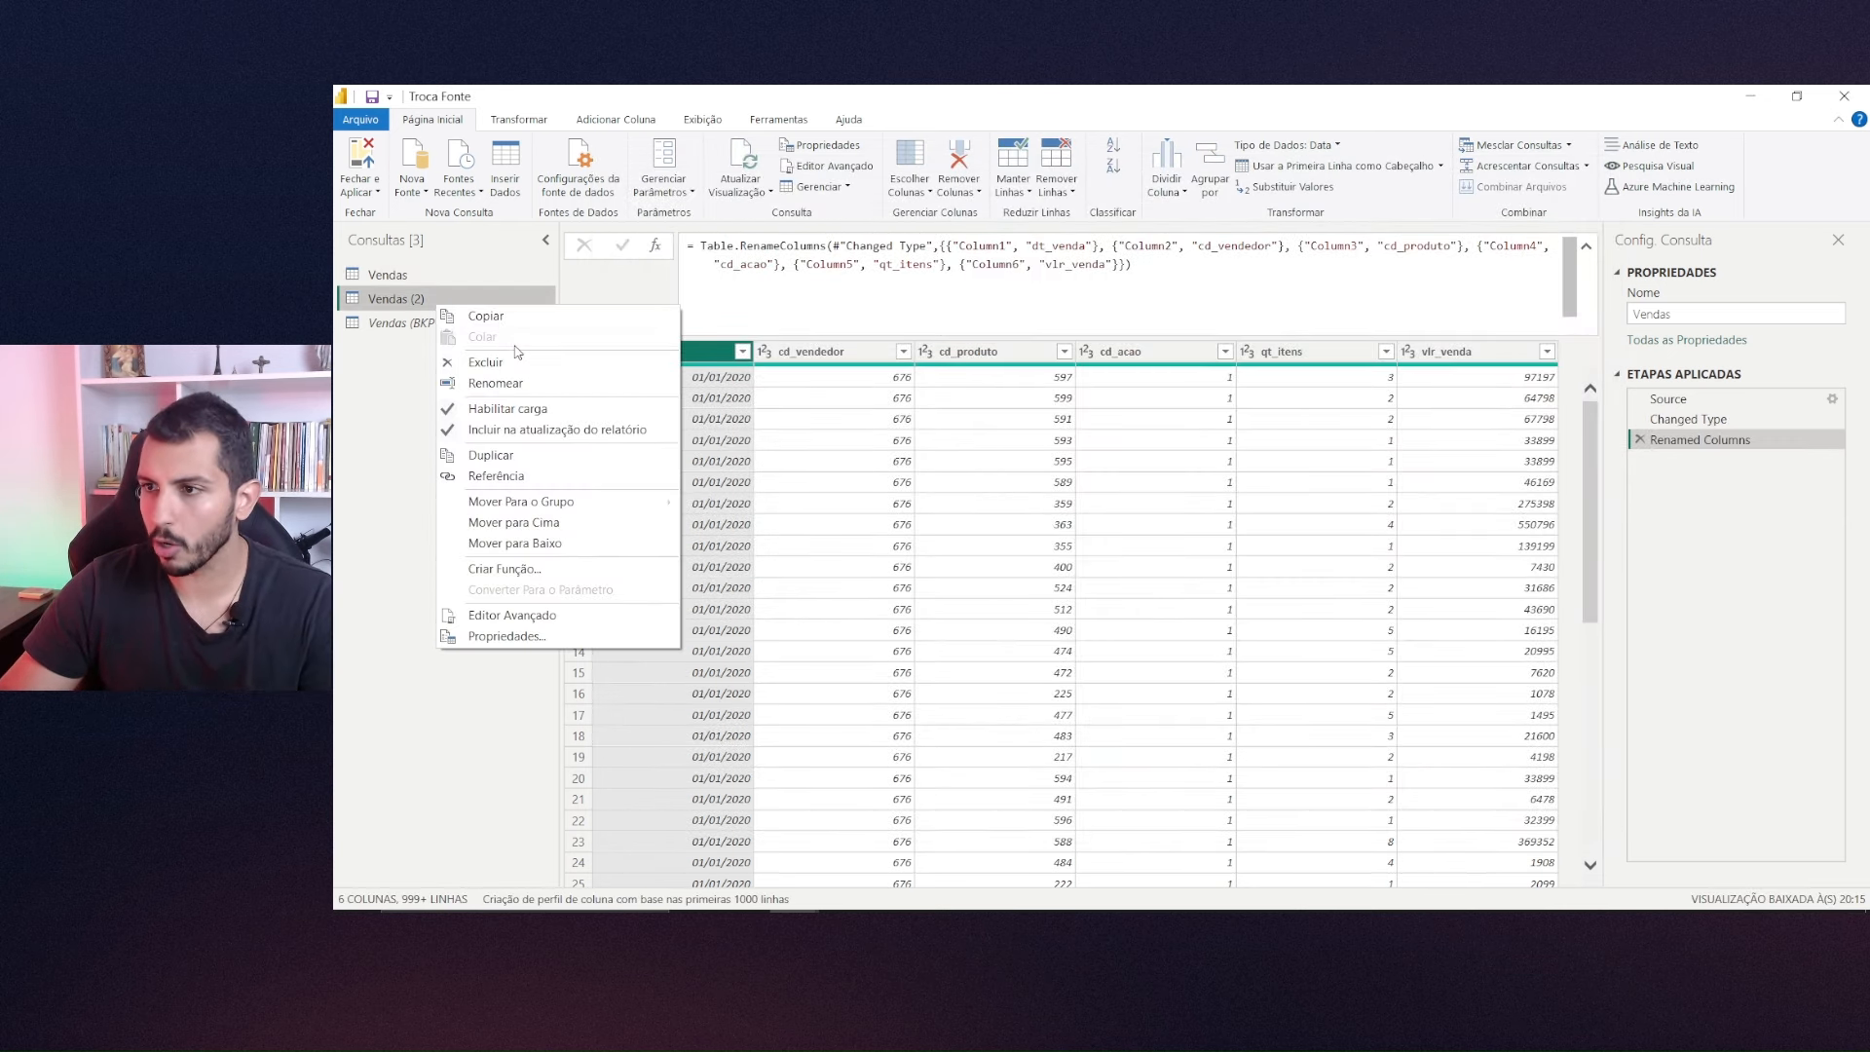
pyautogui.click(515, 361)
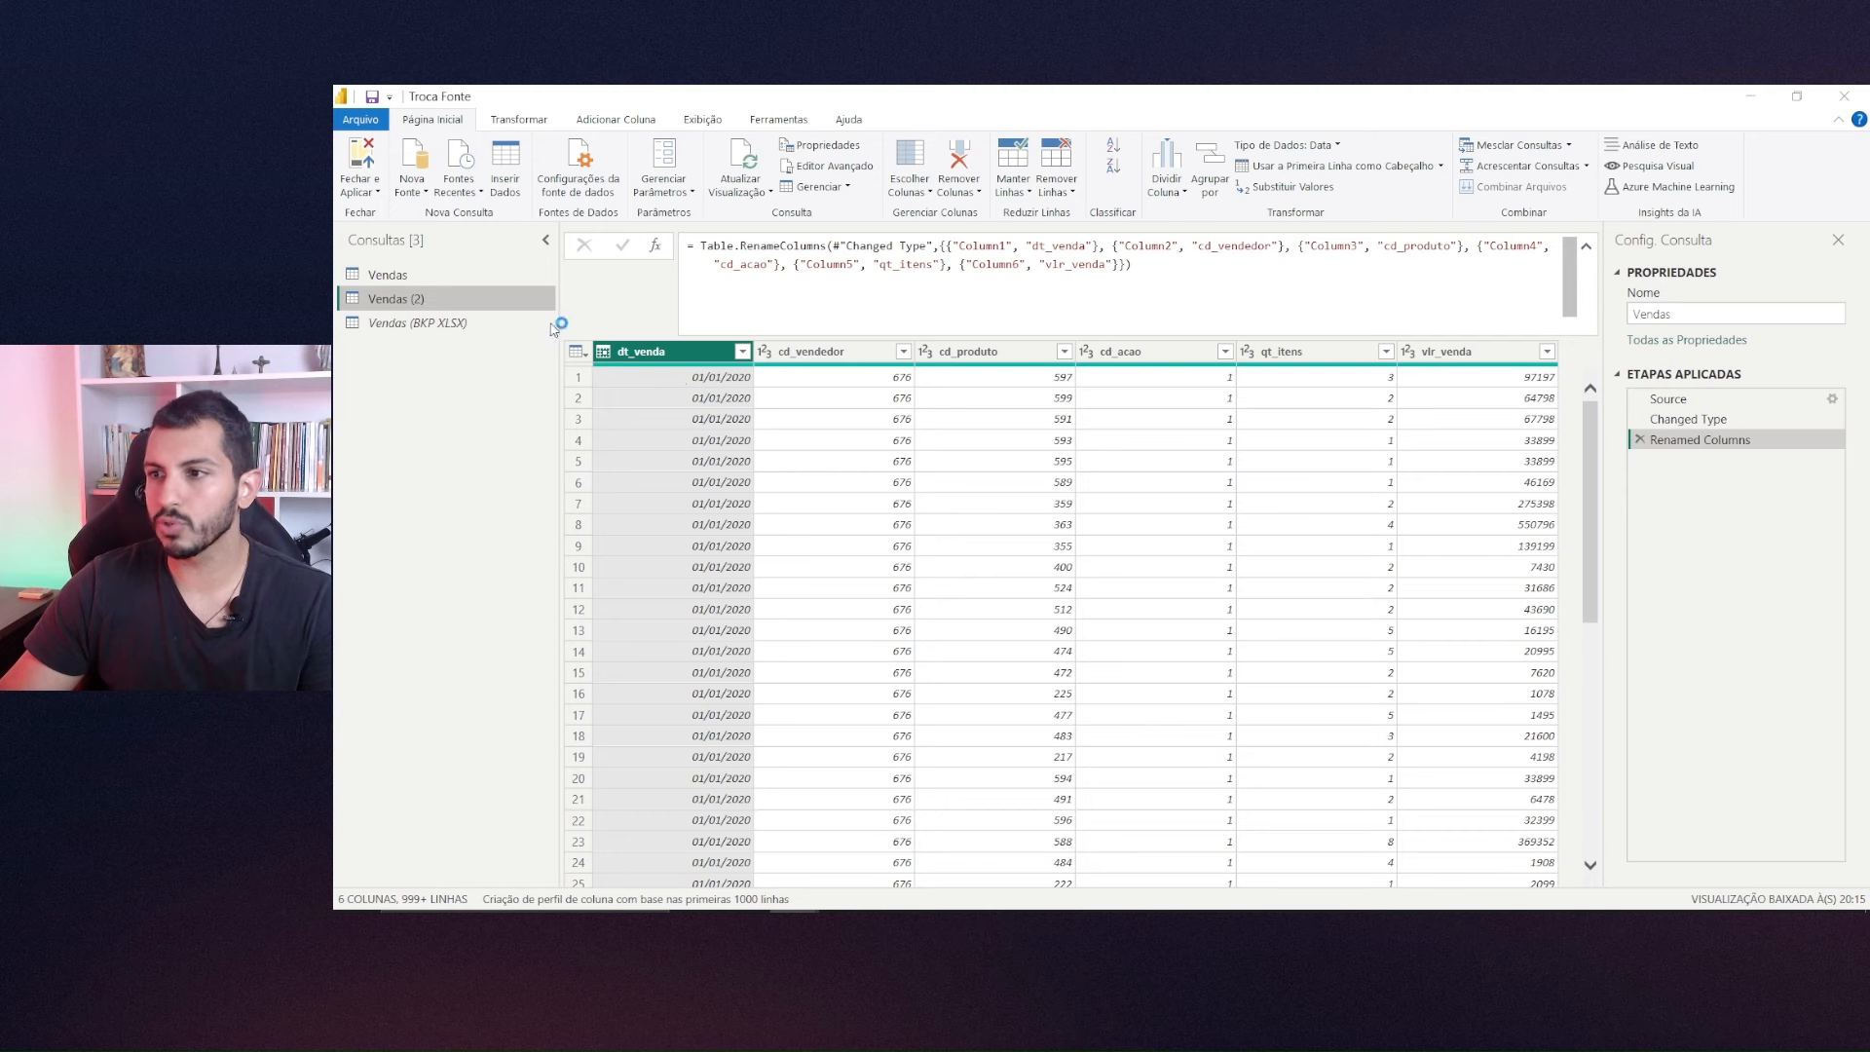
pyautogui.click(1164, 542)
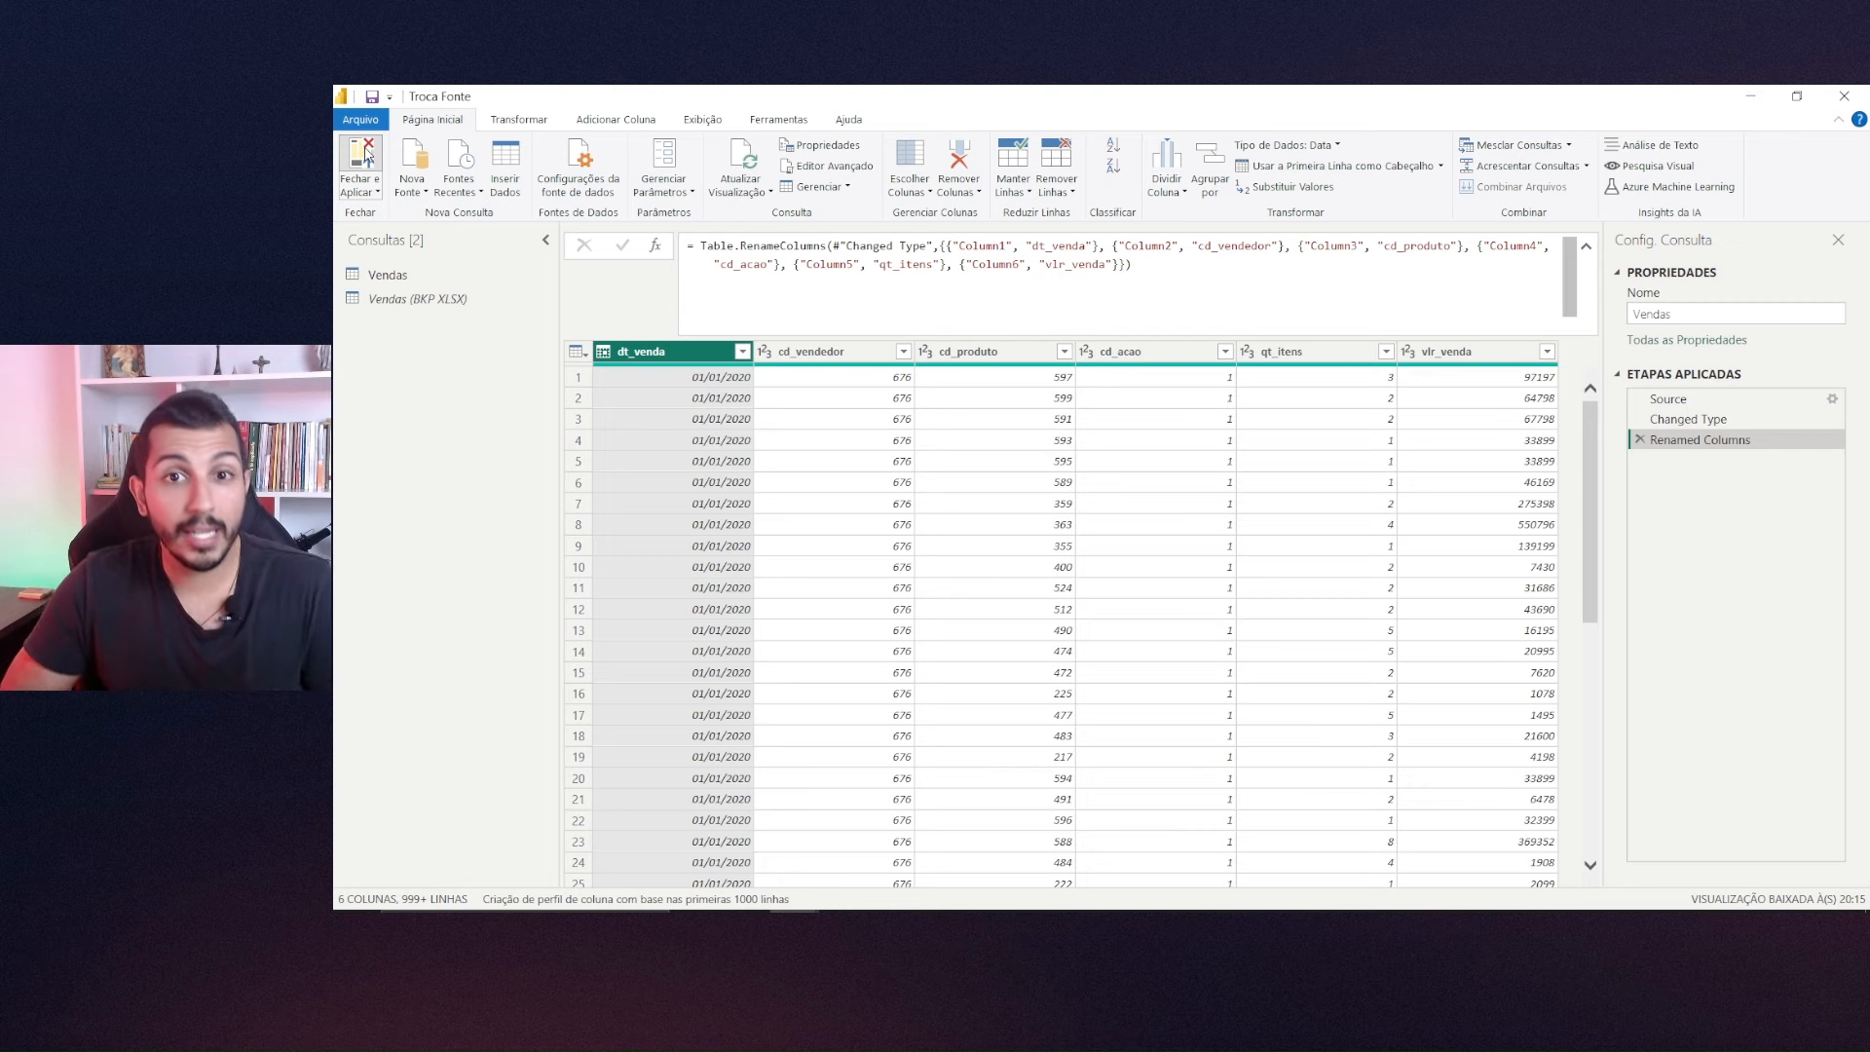
pyautogui.click(365, 156)
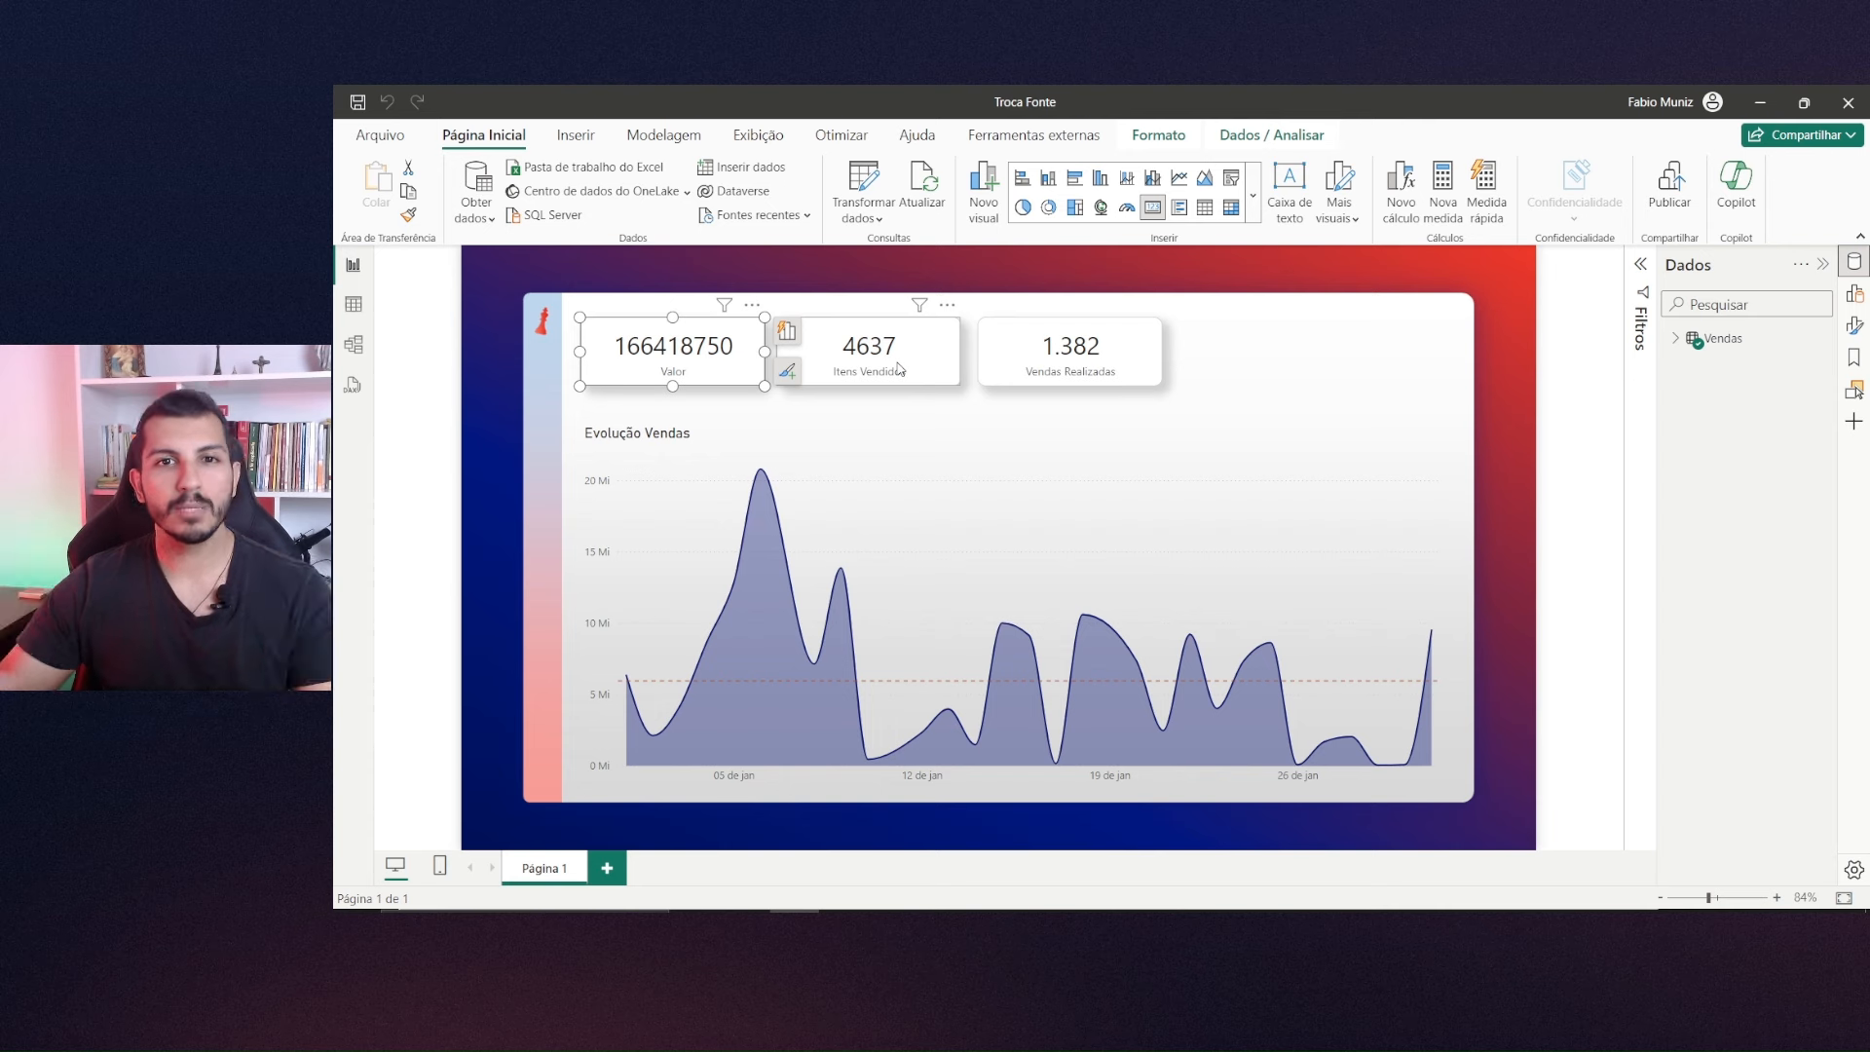
pyautogui.click(1280, 379)
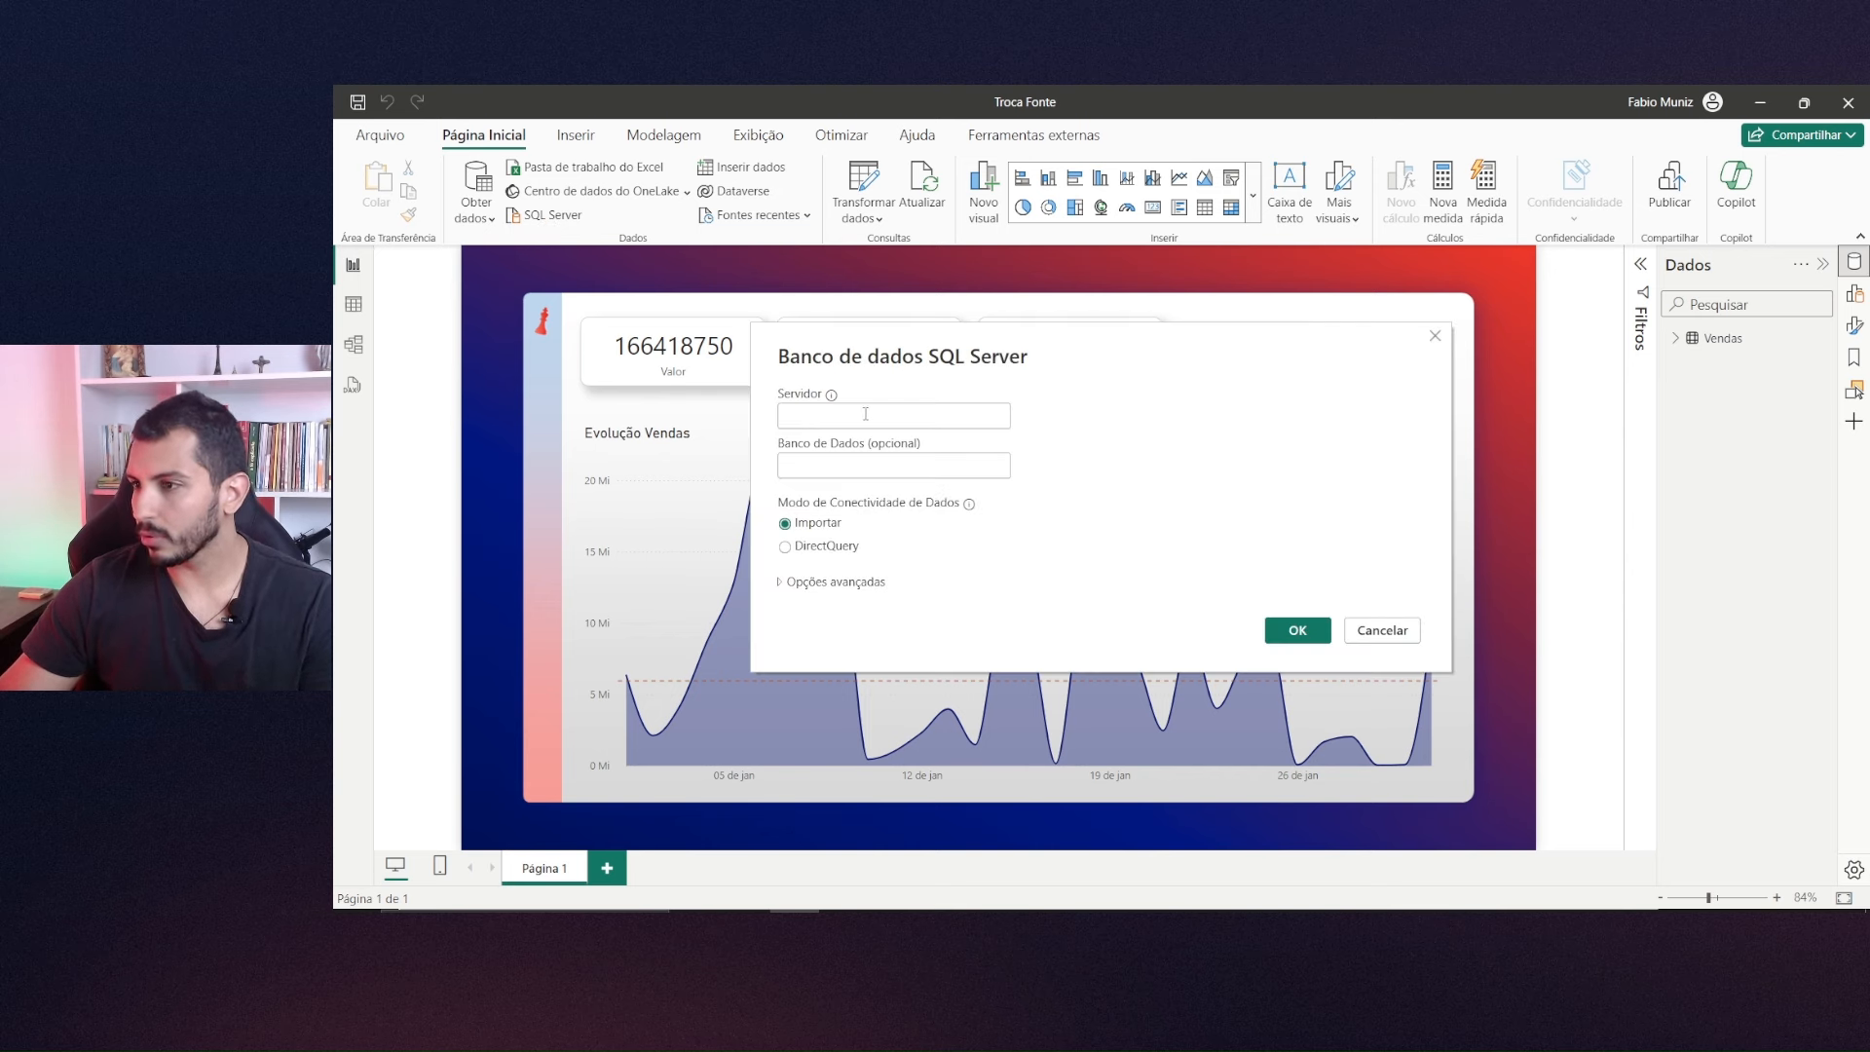
# Enter the host name followed by the clubedobi instance as the server of the SQL Server database connection.
pyautogui.write('DATABASE')
pyautogui.hotkey('ctrl', 'BackSpace')
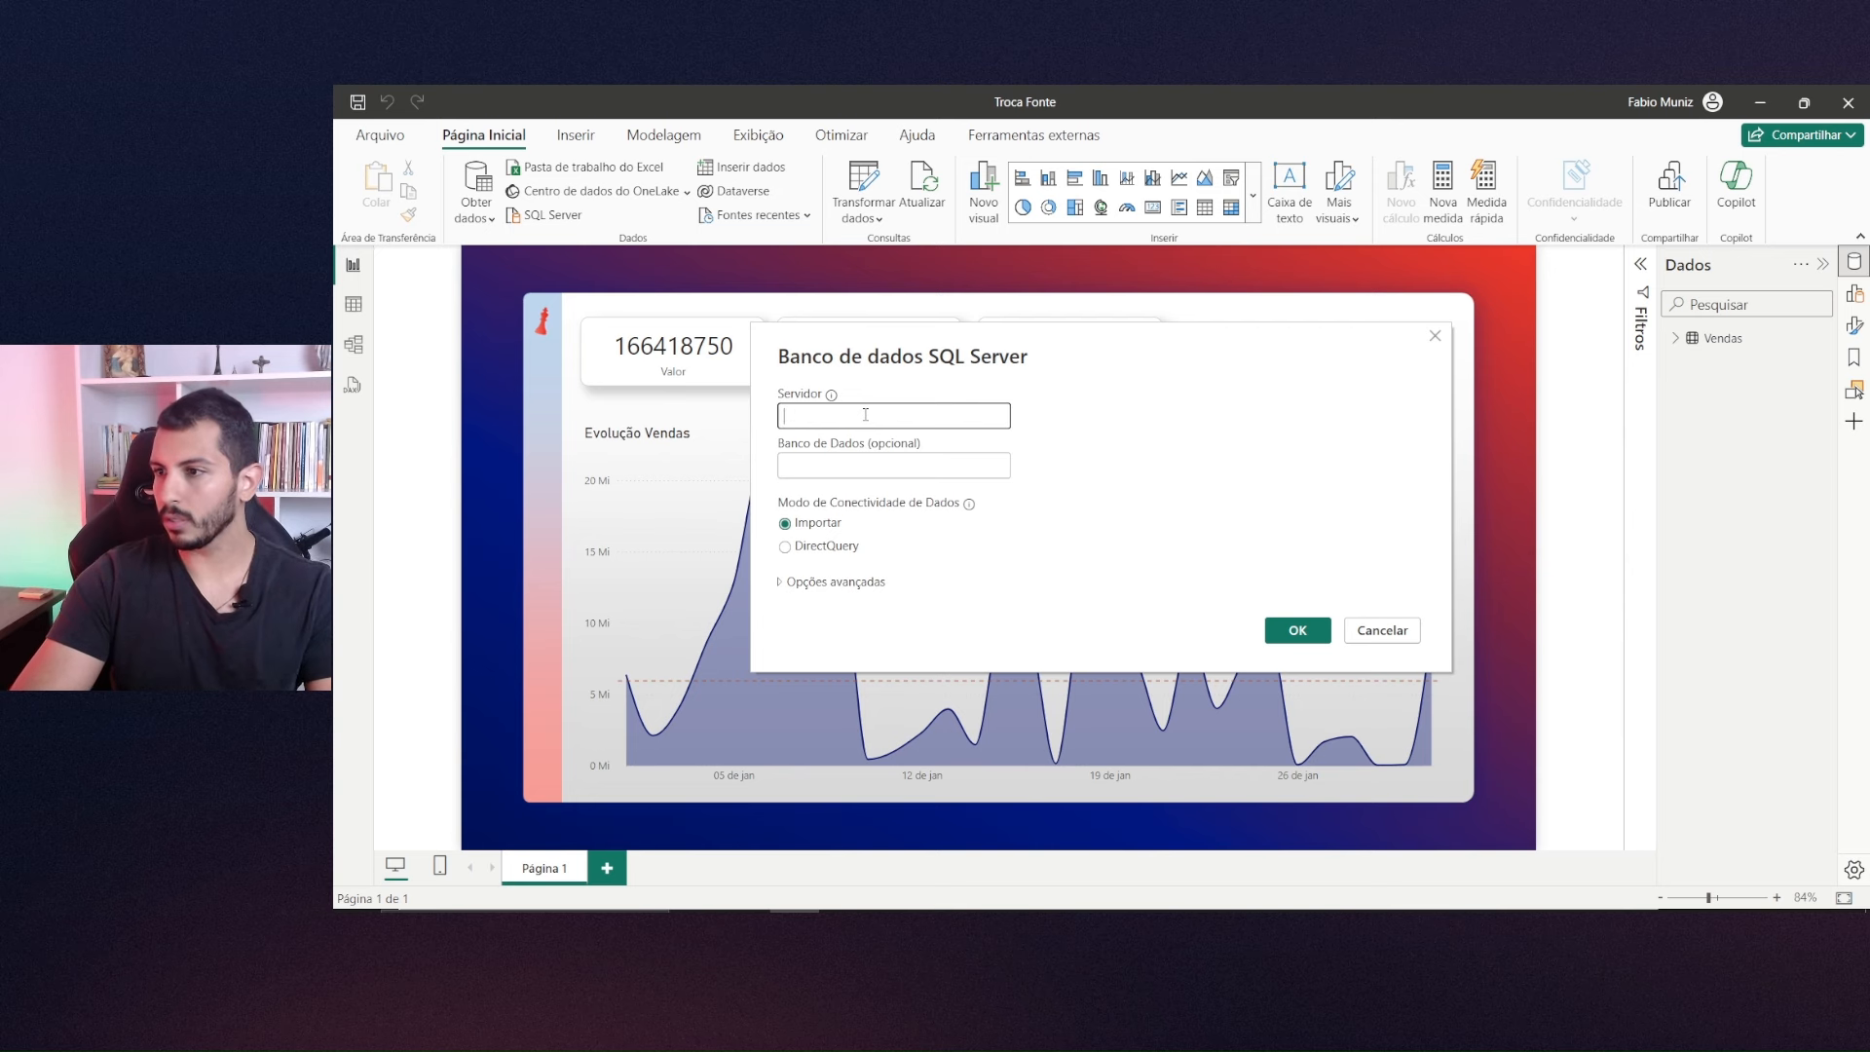
pyautogui.press('capslock')
pyautogui.write('davidson\\cl')
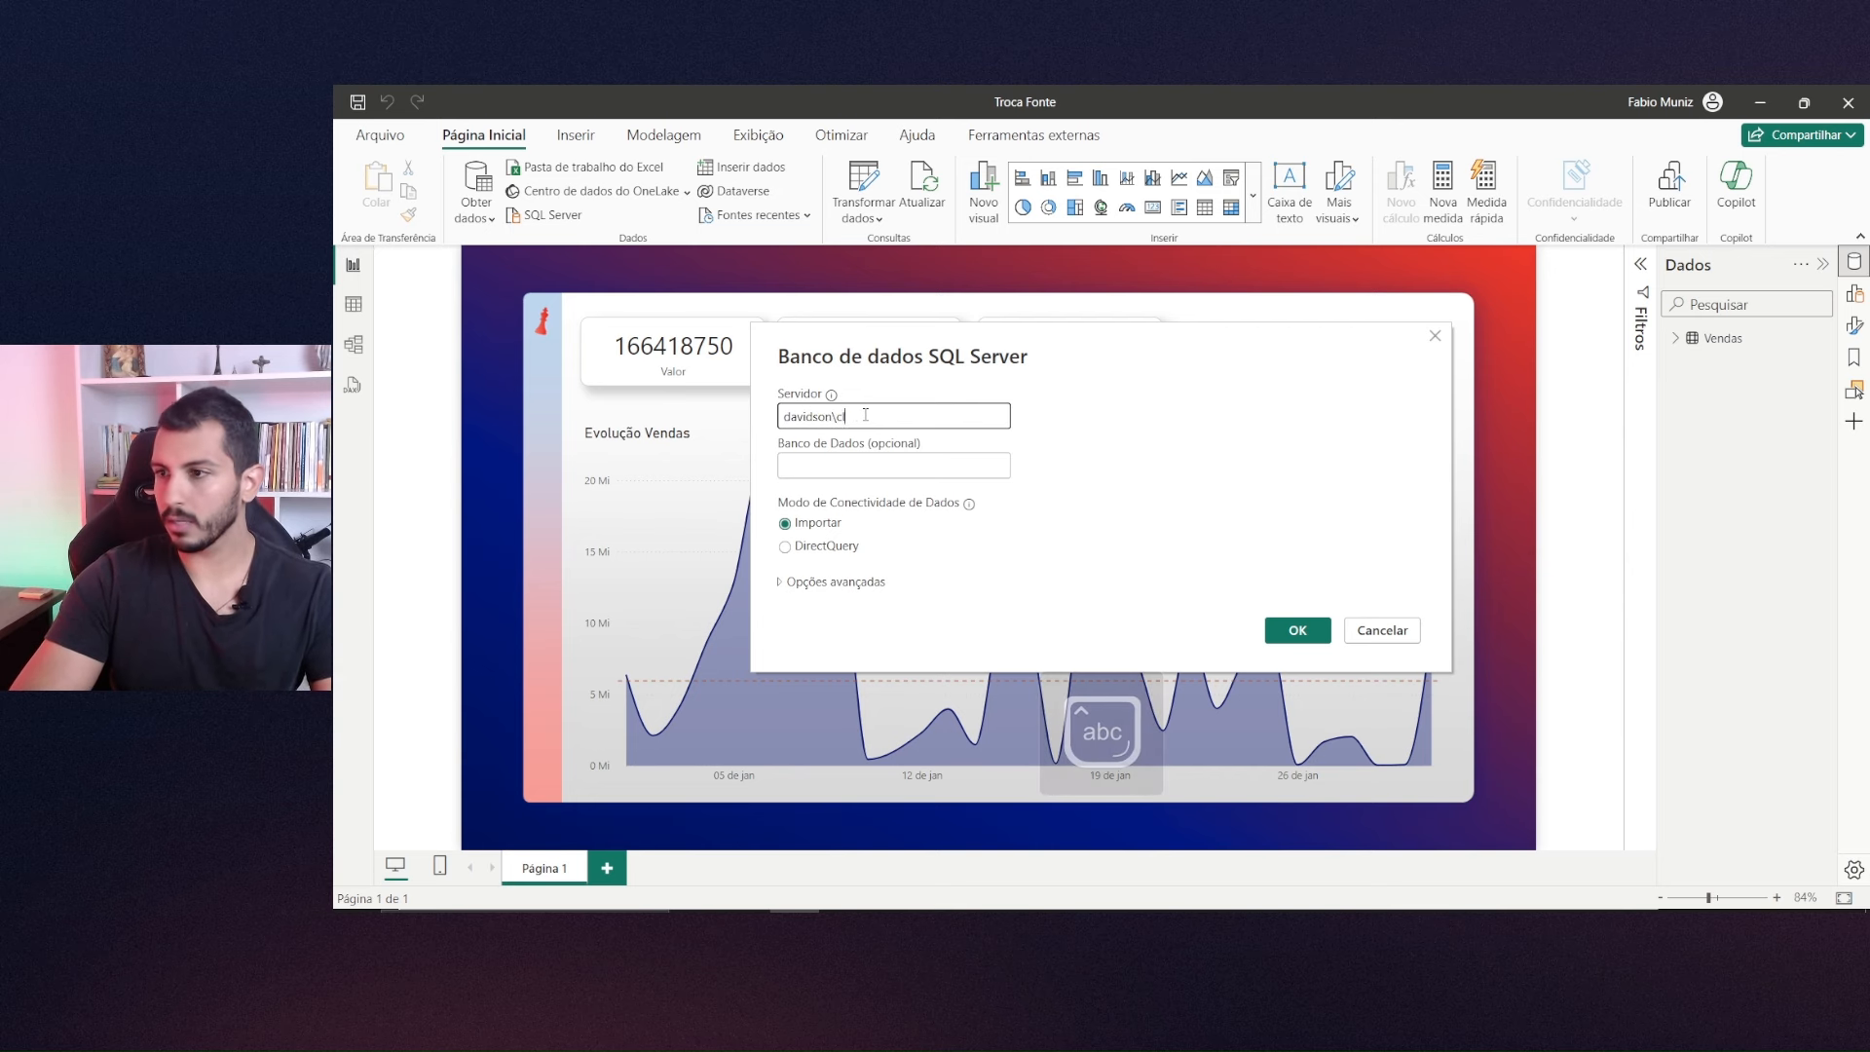
pyautogui.write('uberdobi')
pyautogui.press('Tab')
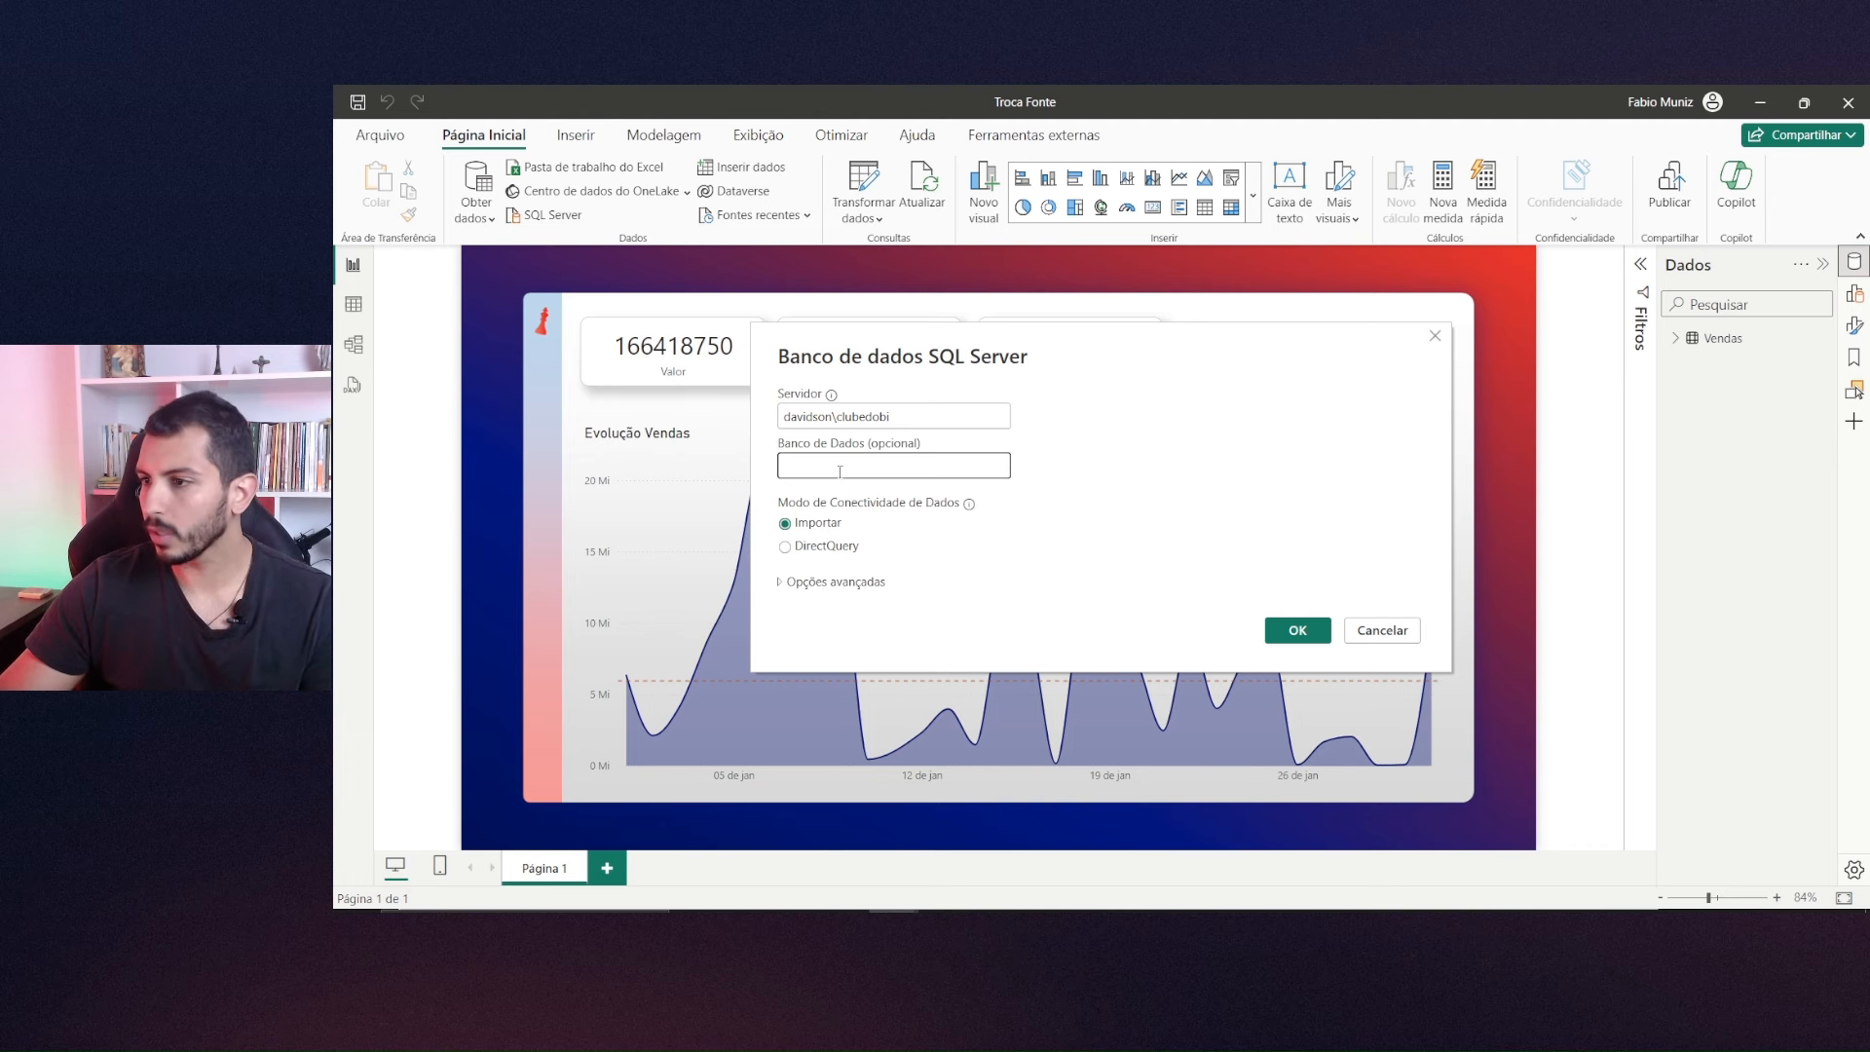
# Expand the advanced options of the SQL Server connection and set the database to AdventureWorksDW2020.
pyautogui.hotkey('alt', 'Tab')
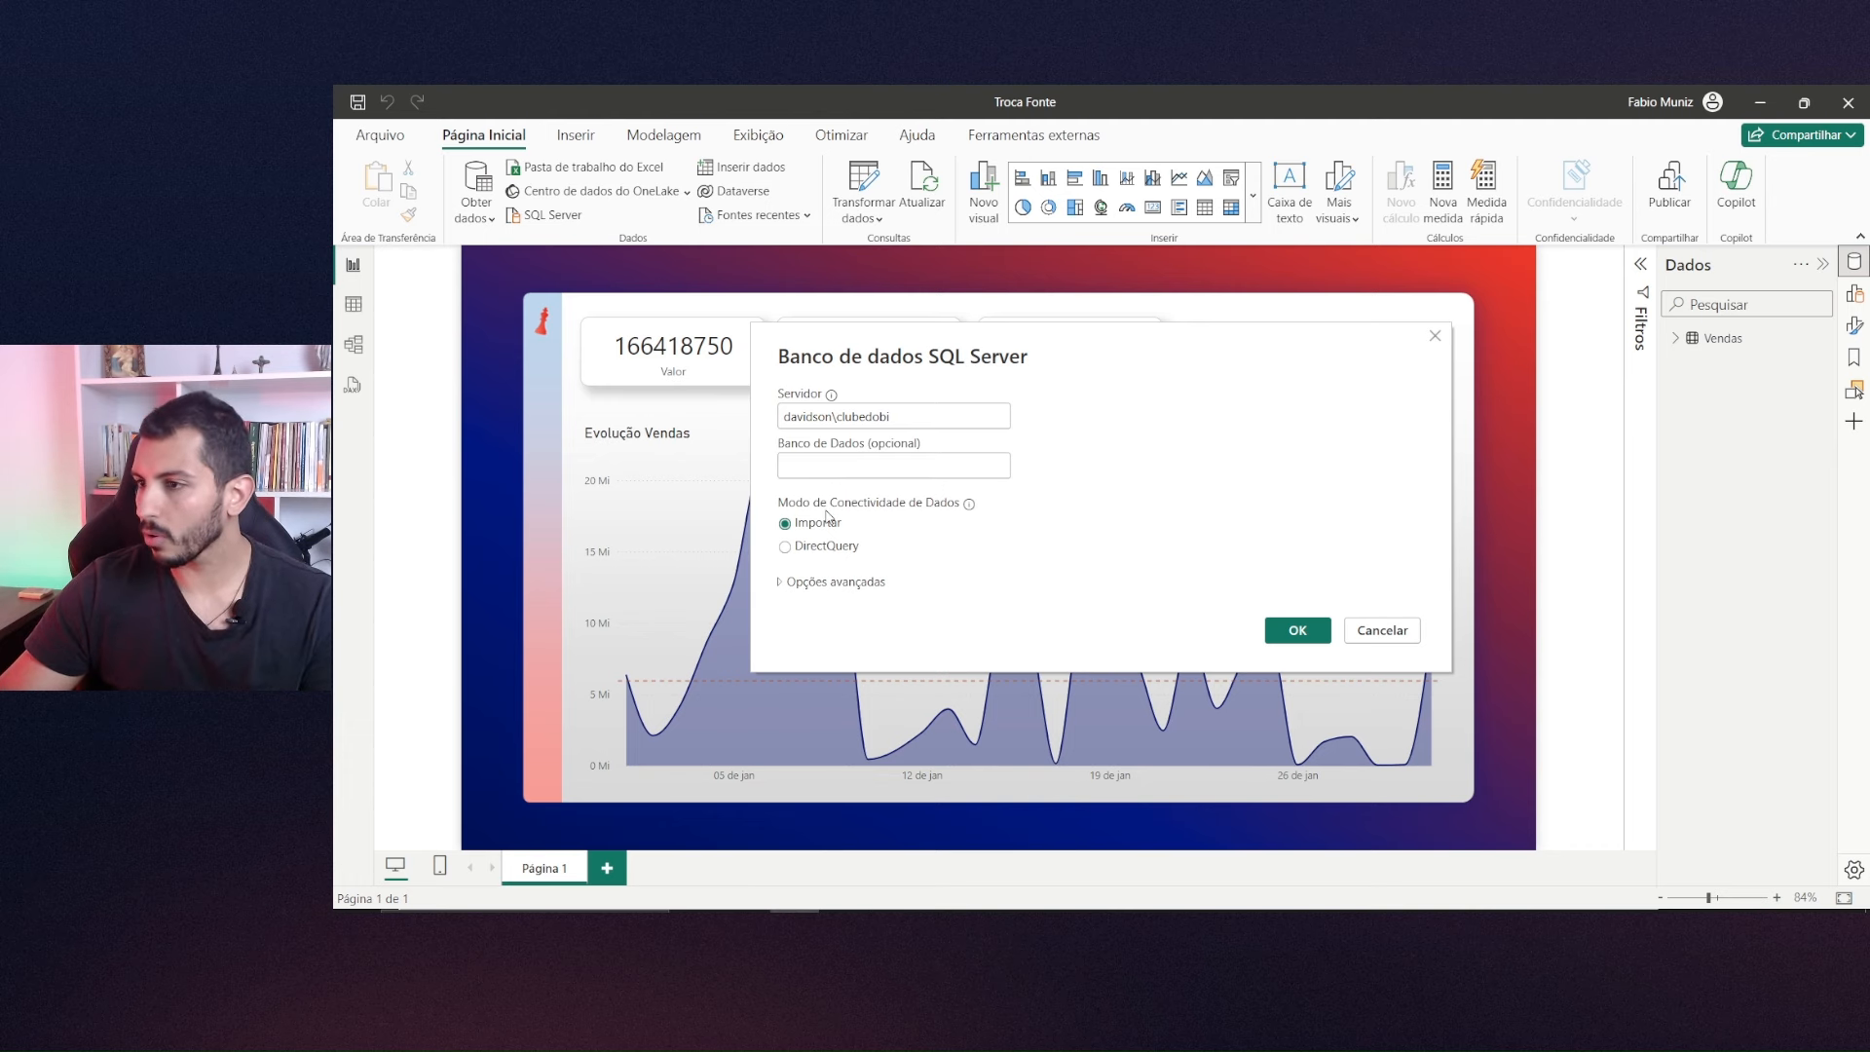
pyautogui.click(783, 583)
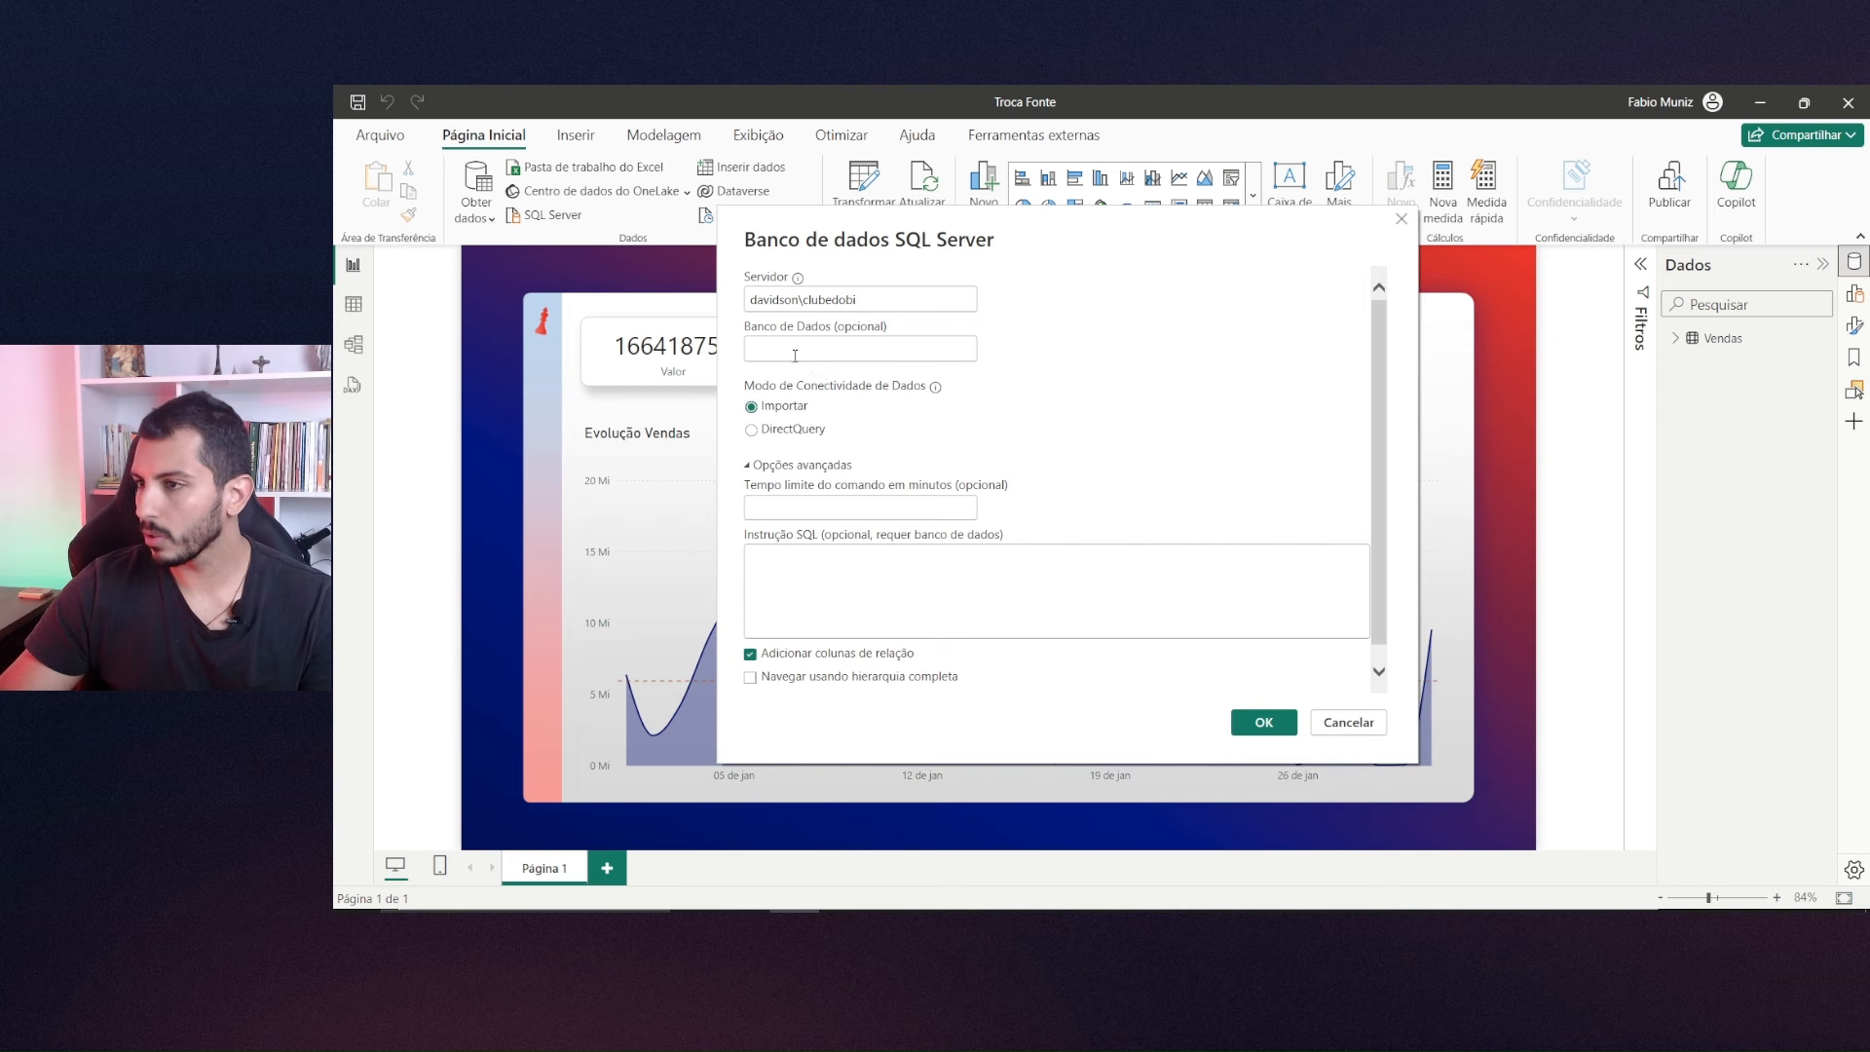
pyautogui.click(820, 346)
pyautogui.write('Adven')
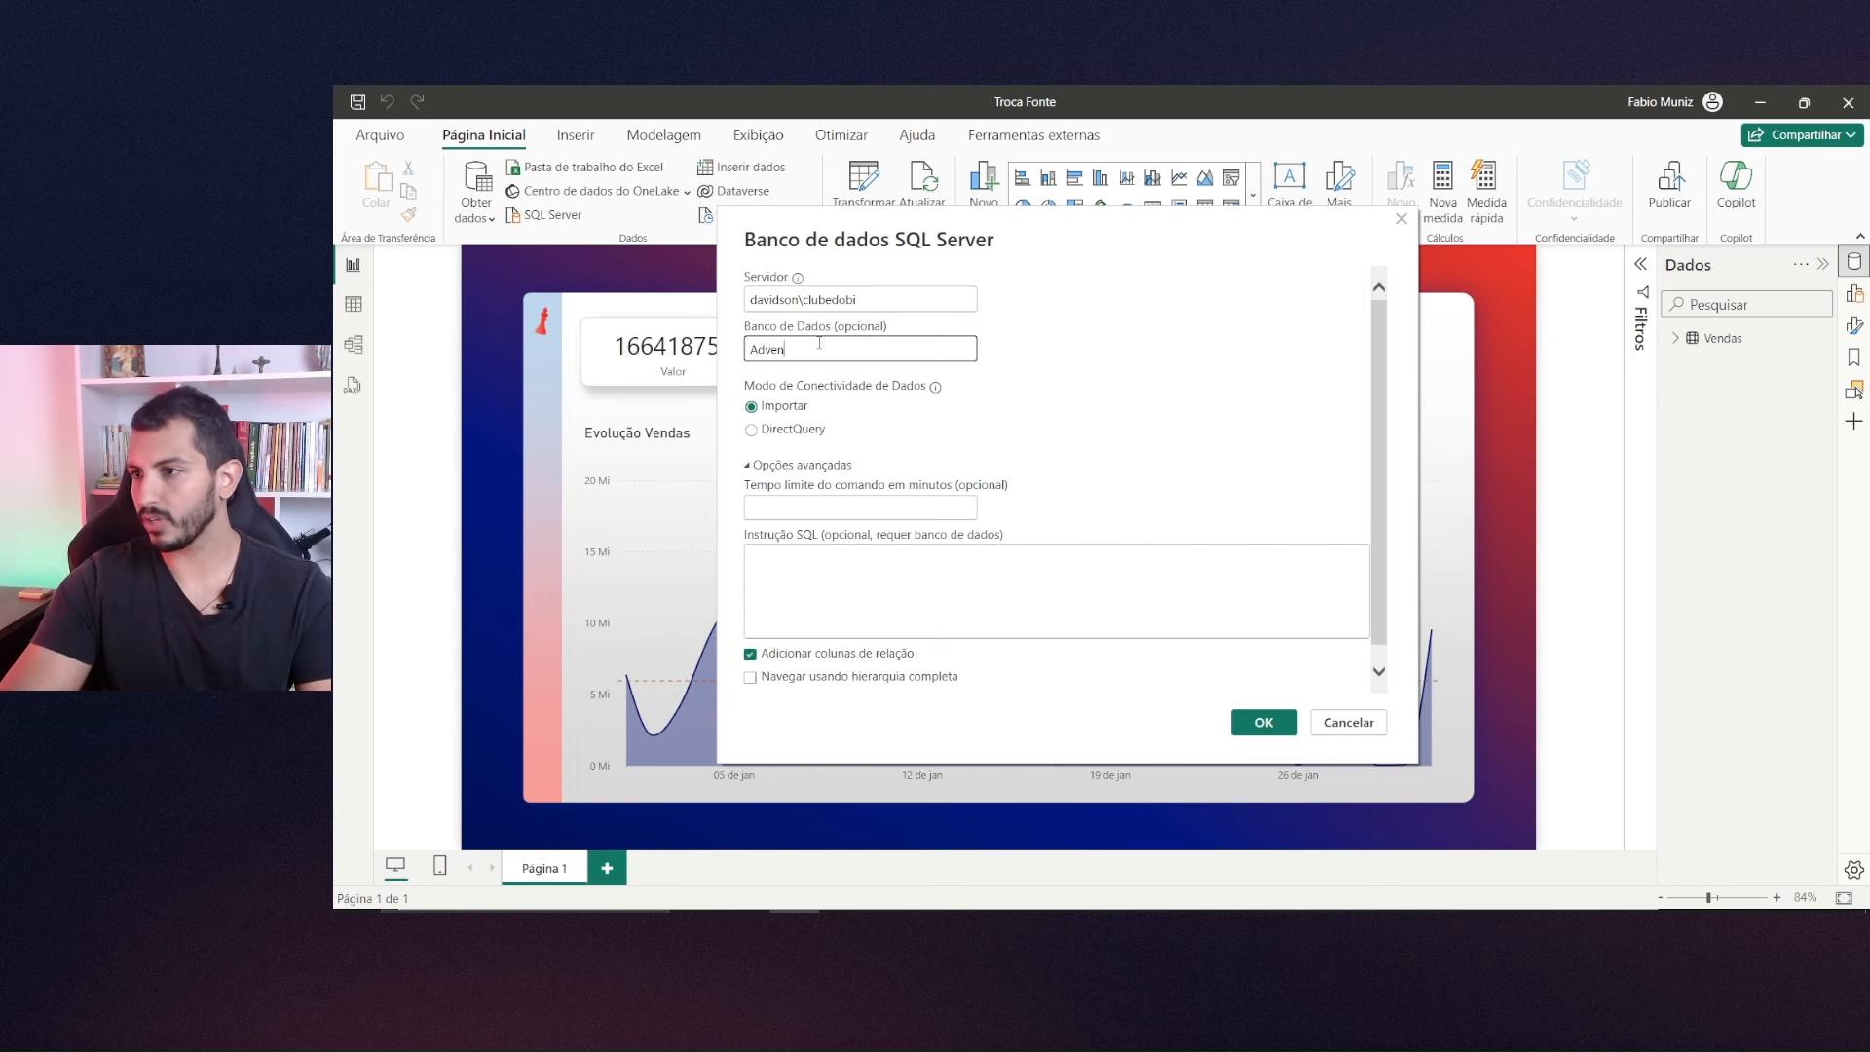
pyautogui.write('tureWor')
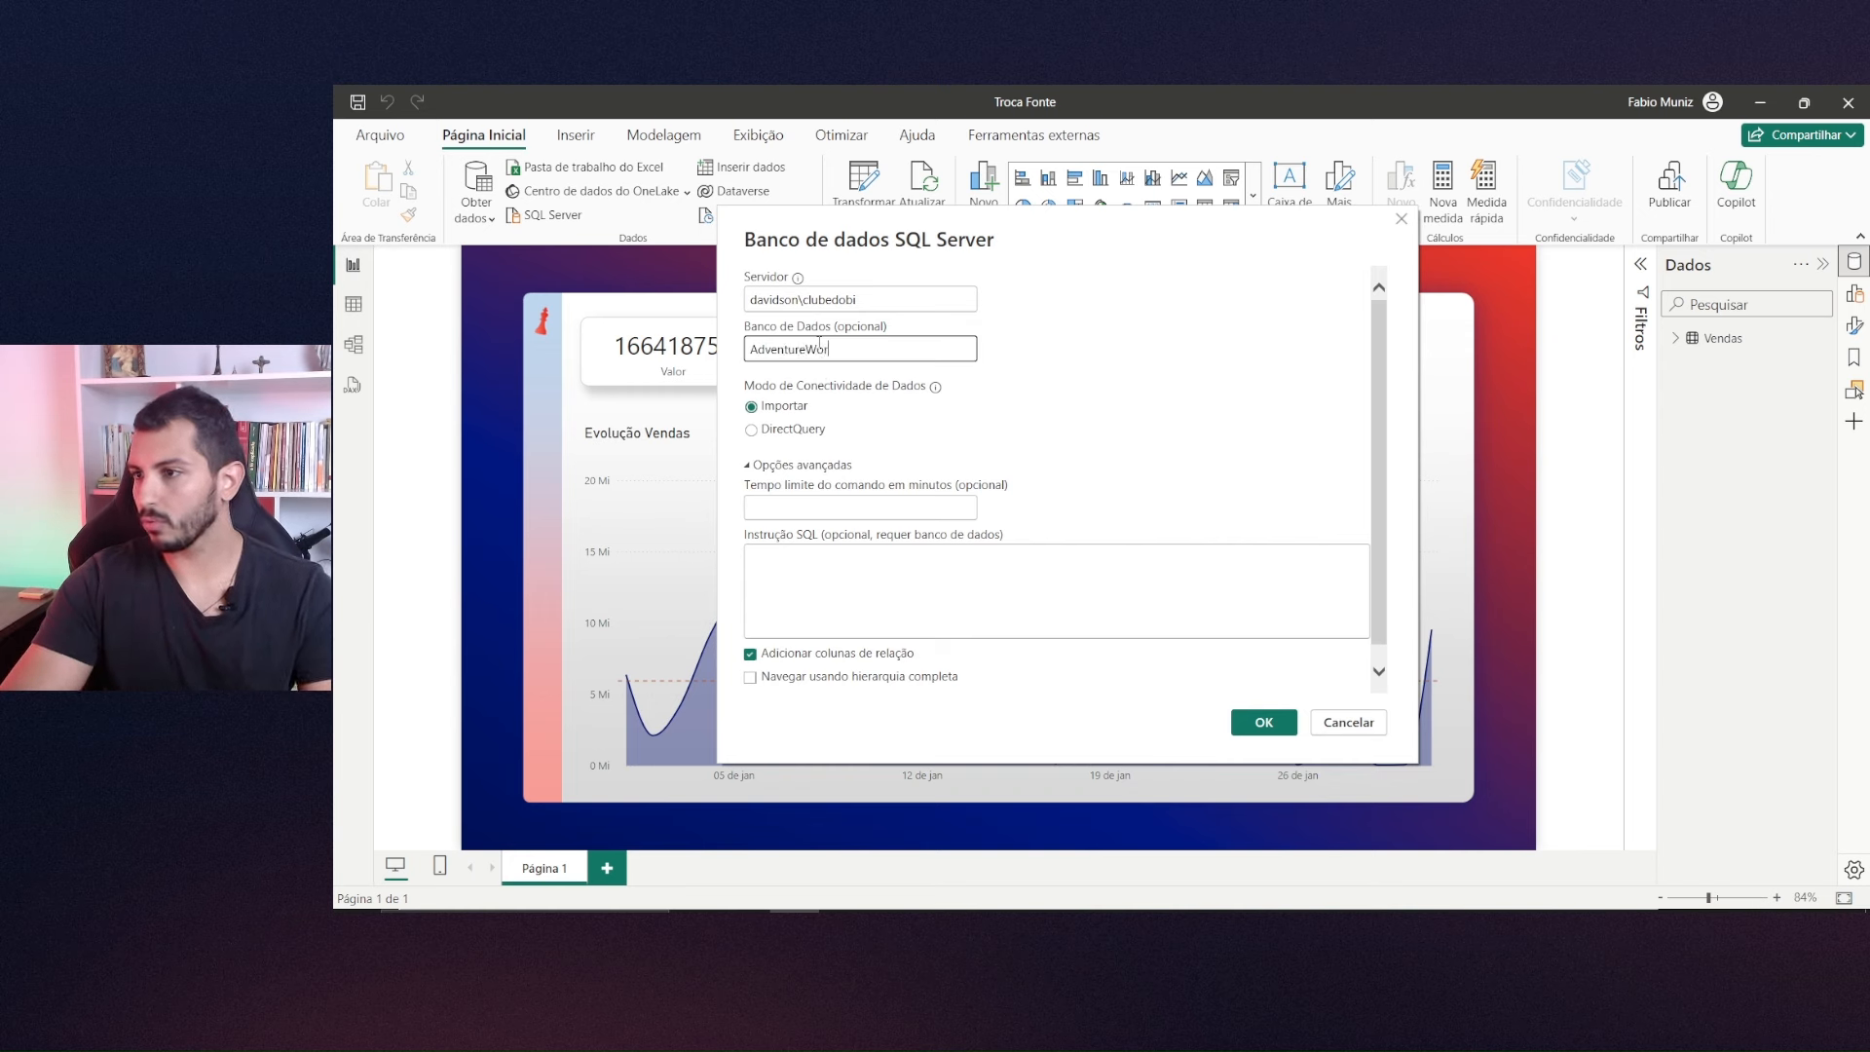
pyautogui.write('ks2020')
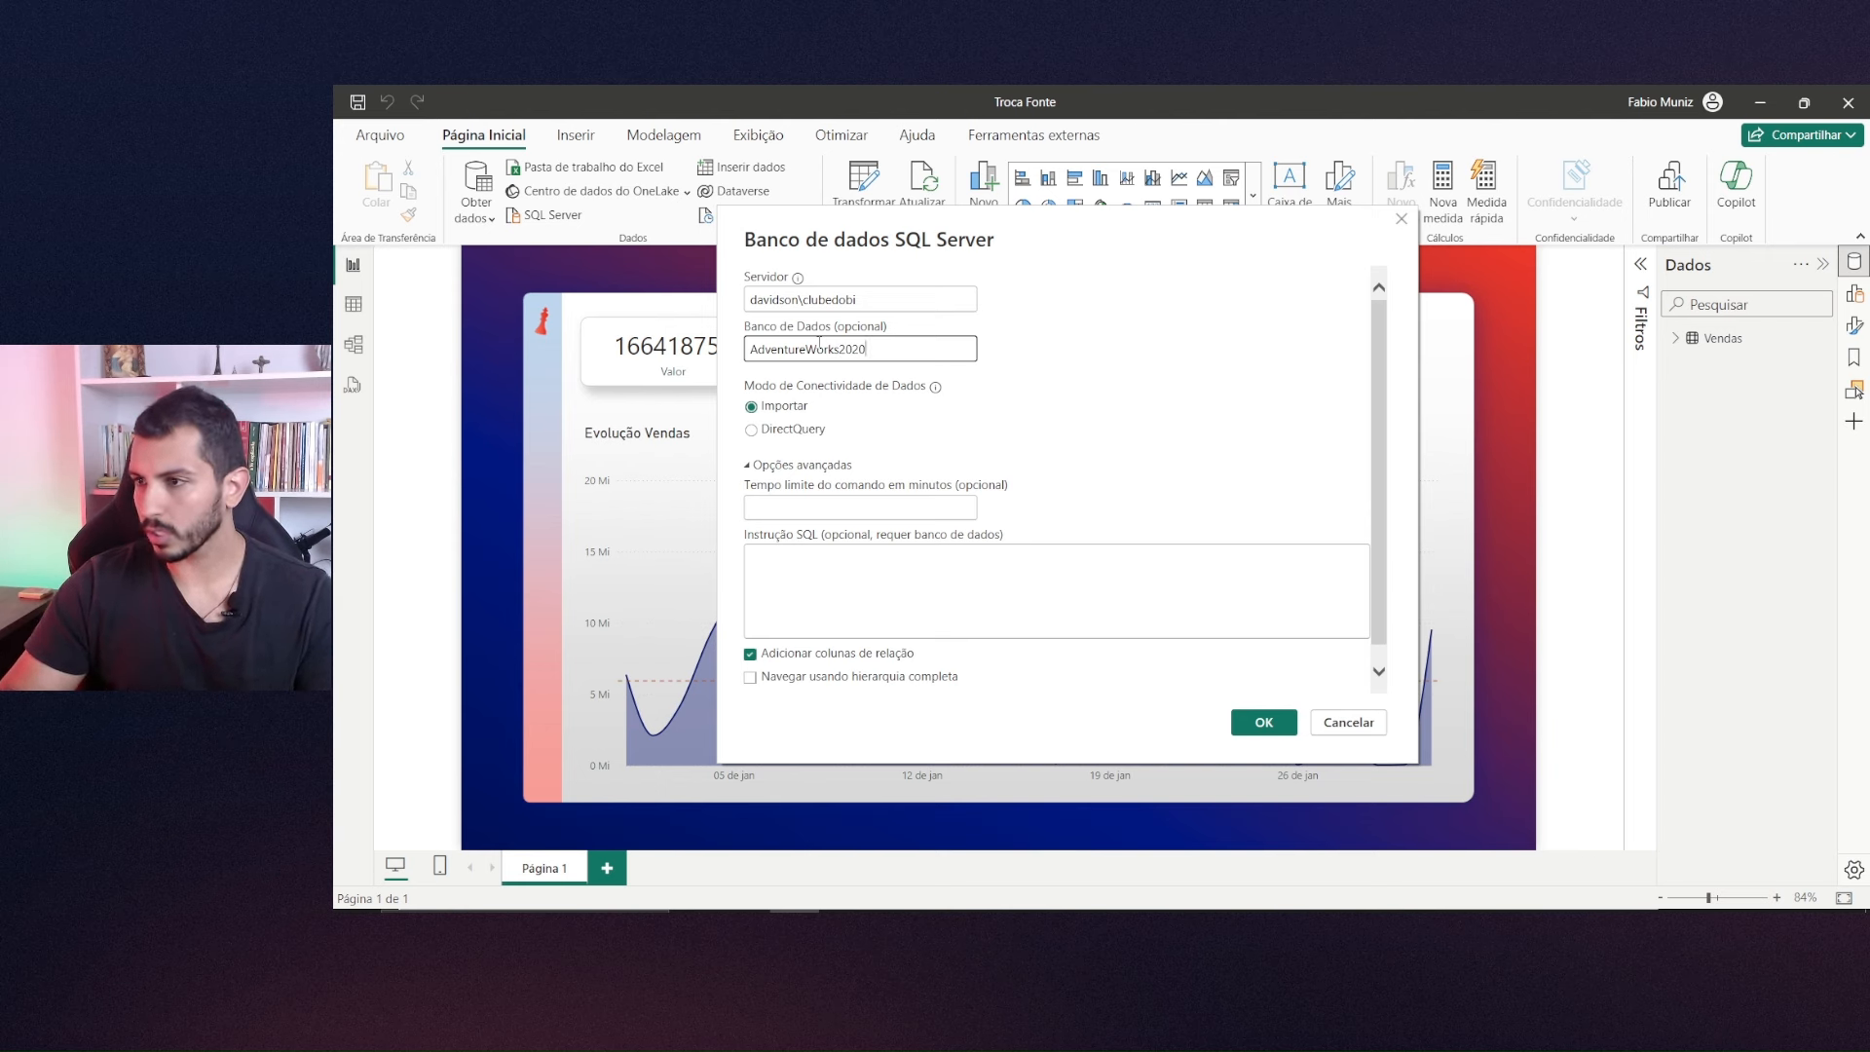
pyautogui.write('DW')
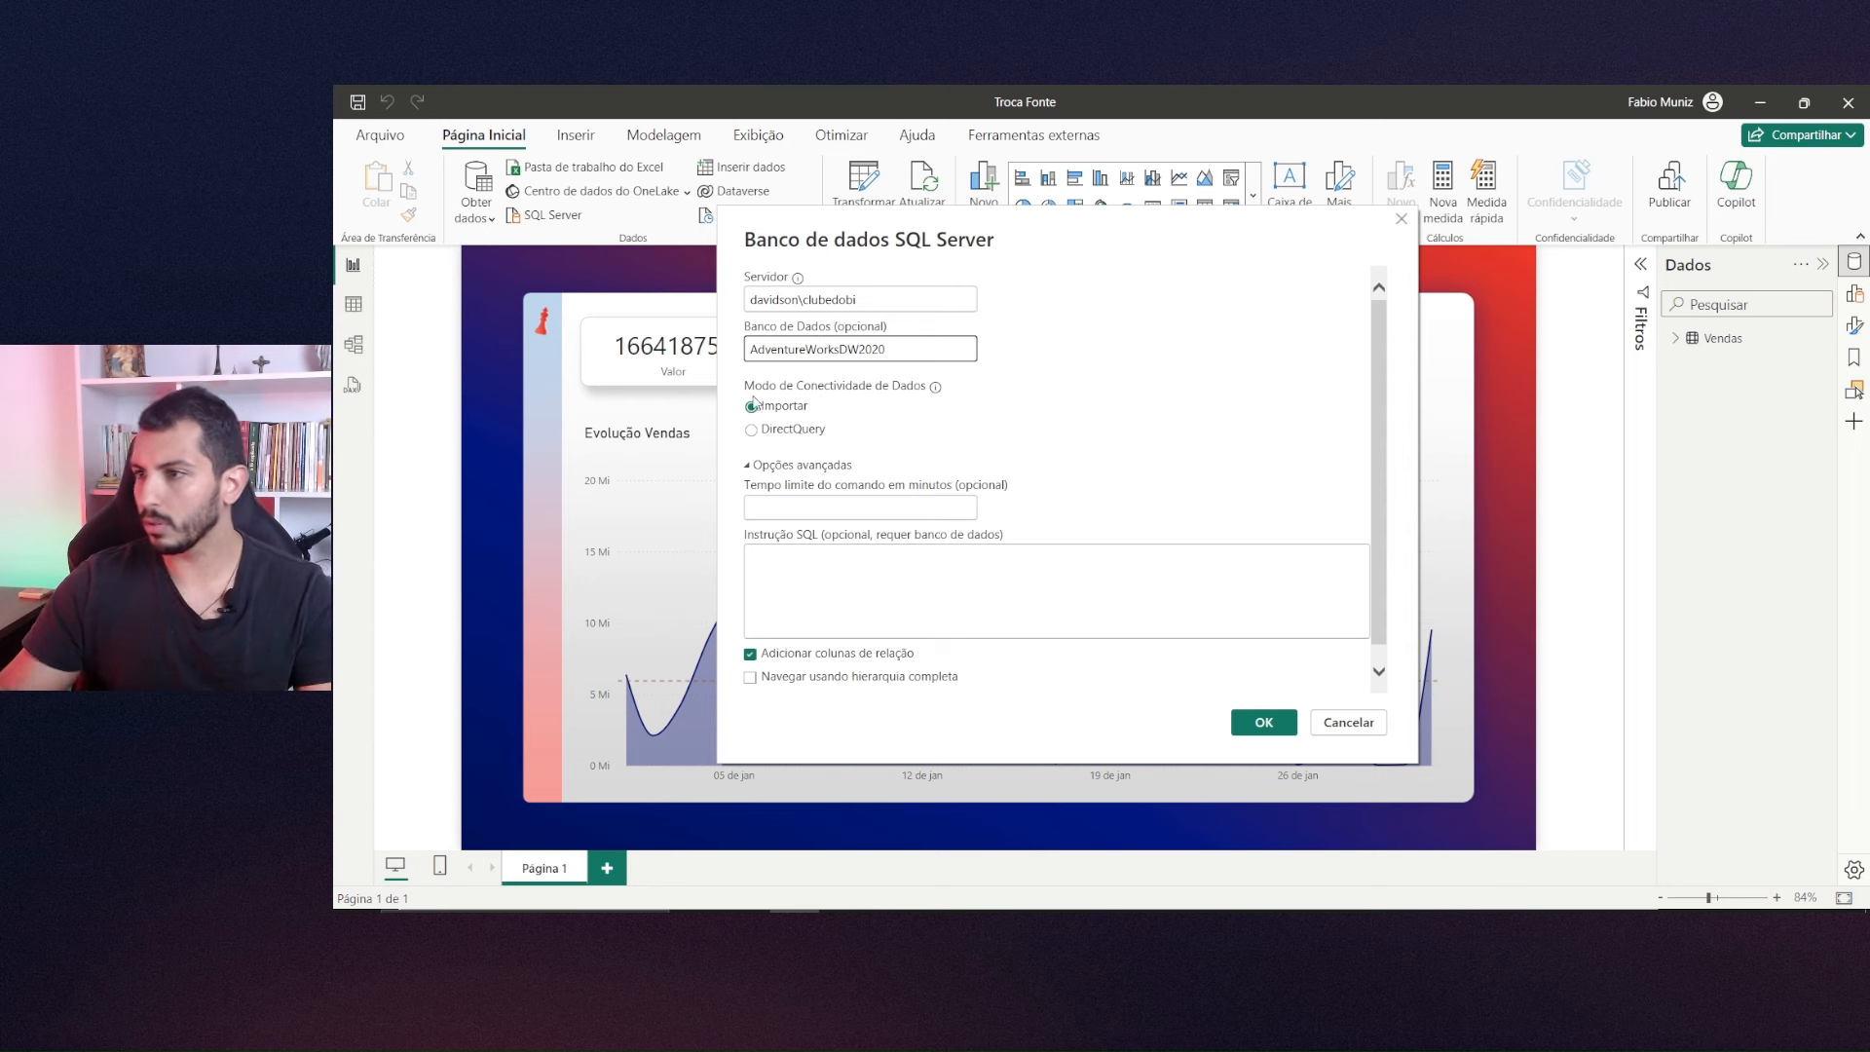
# Paste the SQL statement selecting aliased sales columns from FactResellerSales between 2020-01-01 and 2020-01-31, keep Import mode and confirm the connection.
pyautogui.click(806, 572)
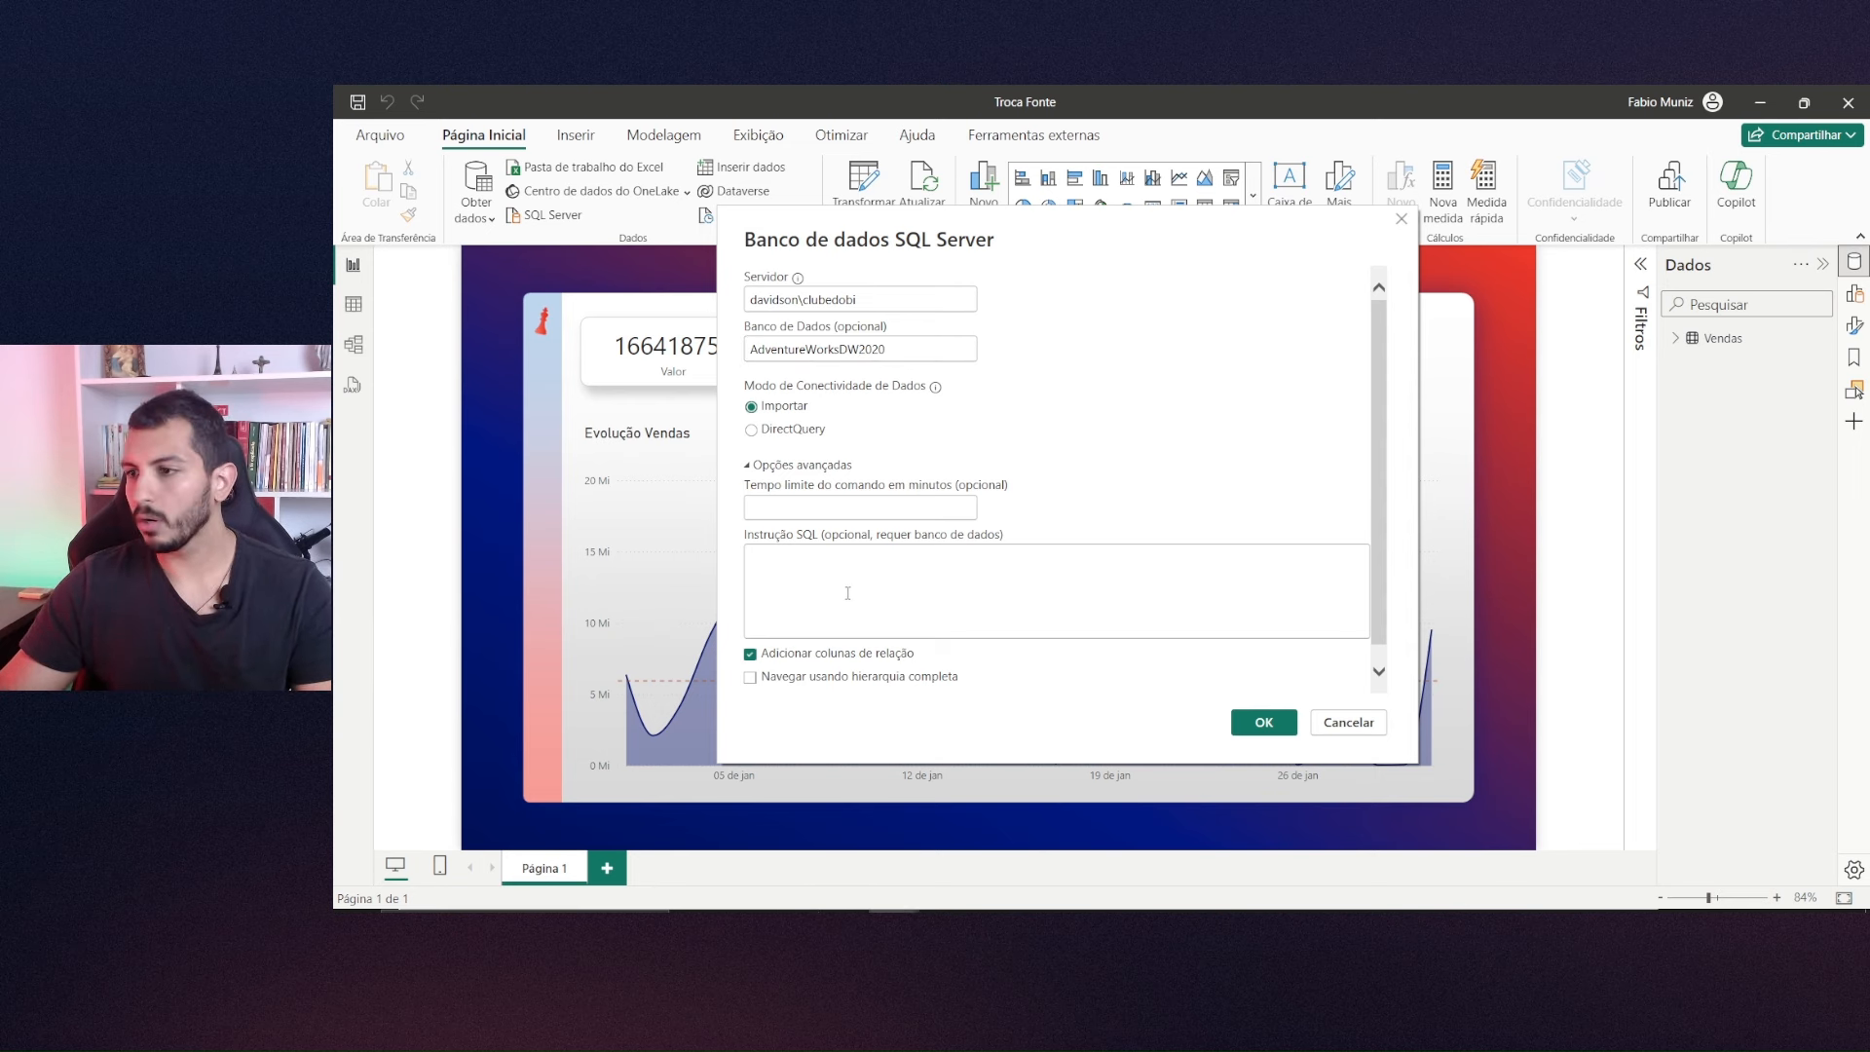
pyautogui.hotkey('ctrl', 'v')
pyautogui.scroll(3, 875, 578)
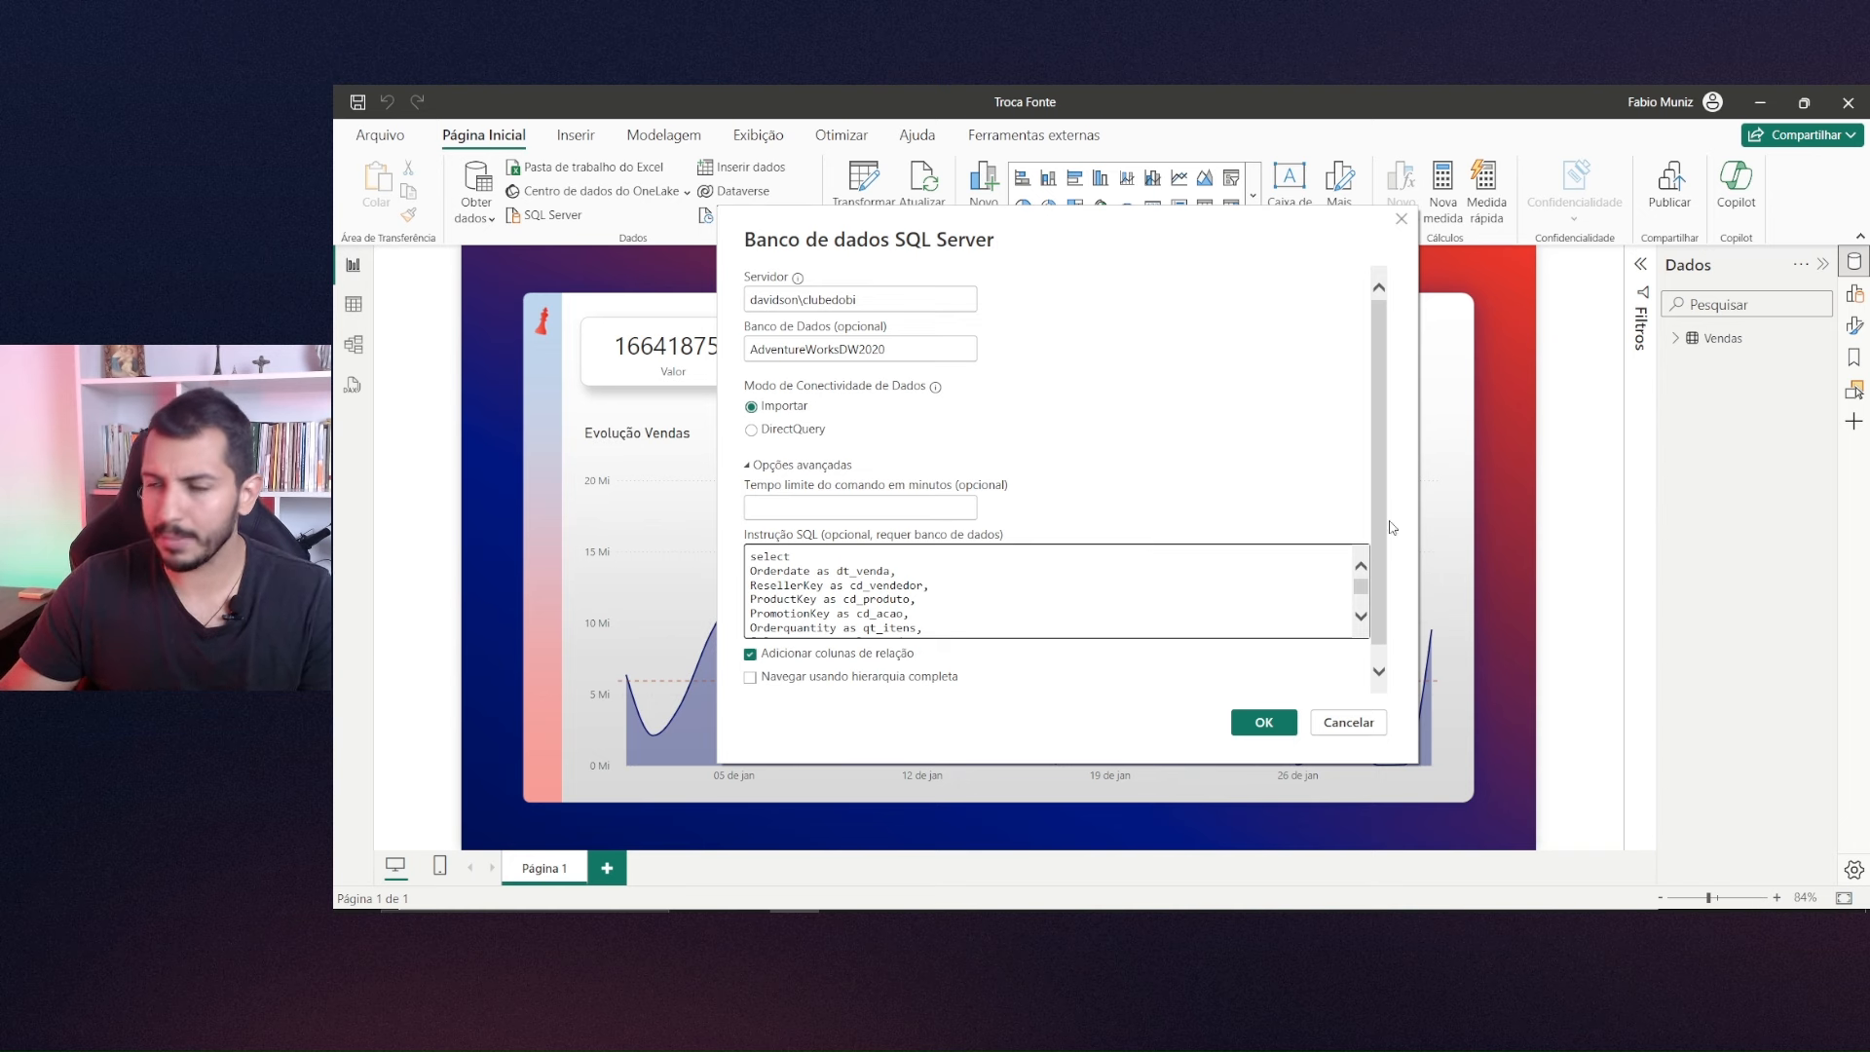
pyautogui.moveTo(1366, 586); pyautogui.dragTo(1365, 586)
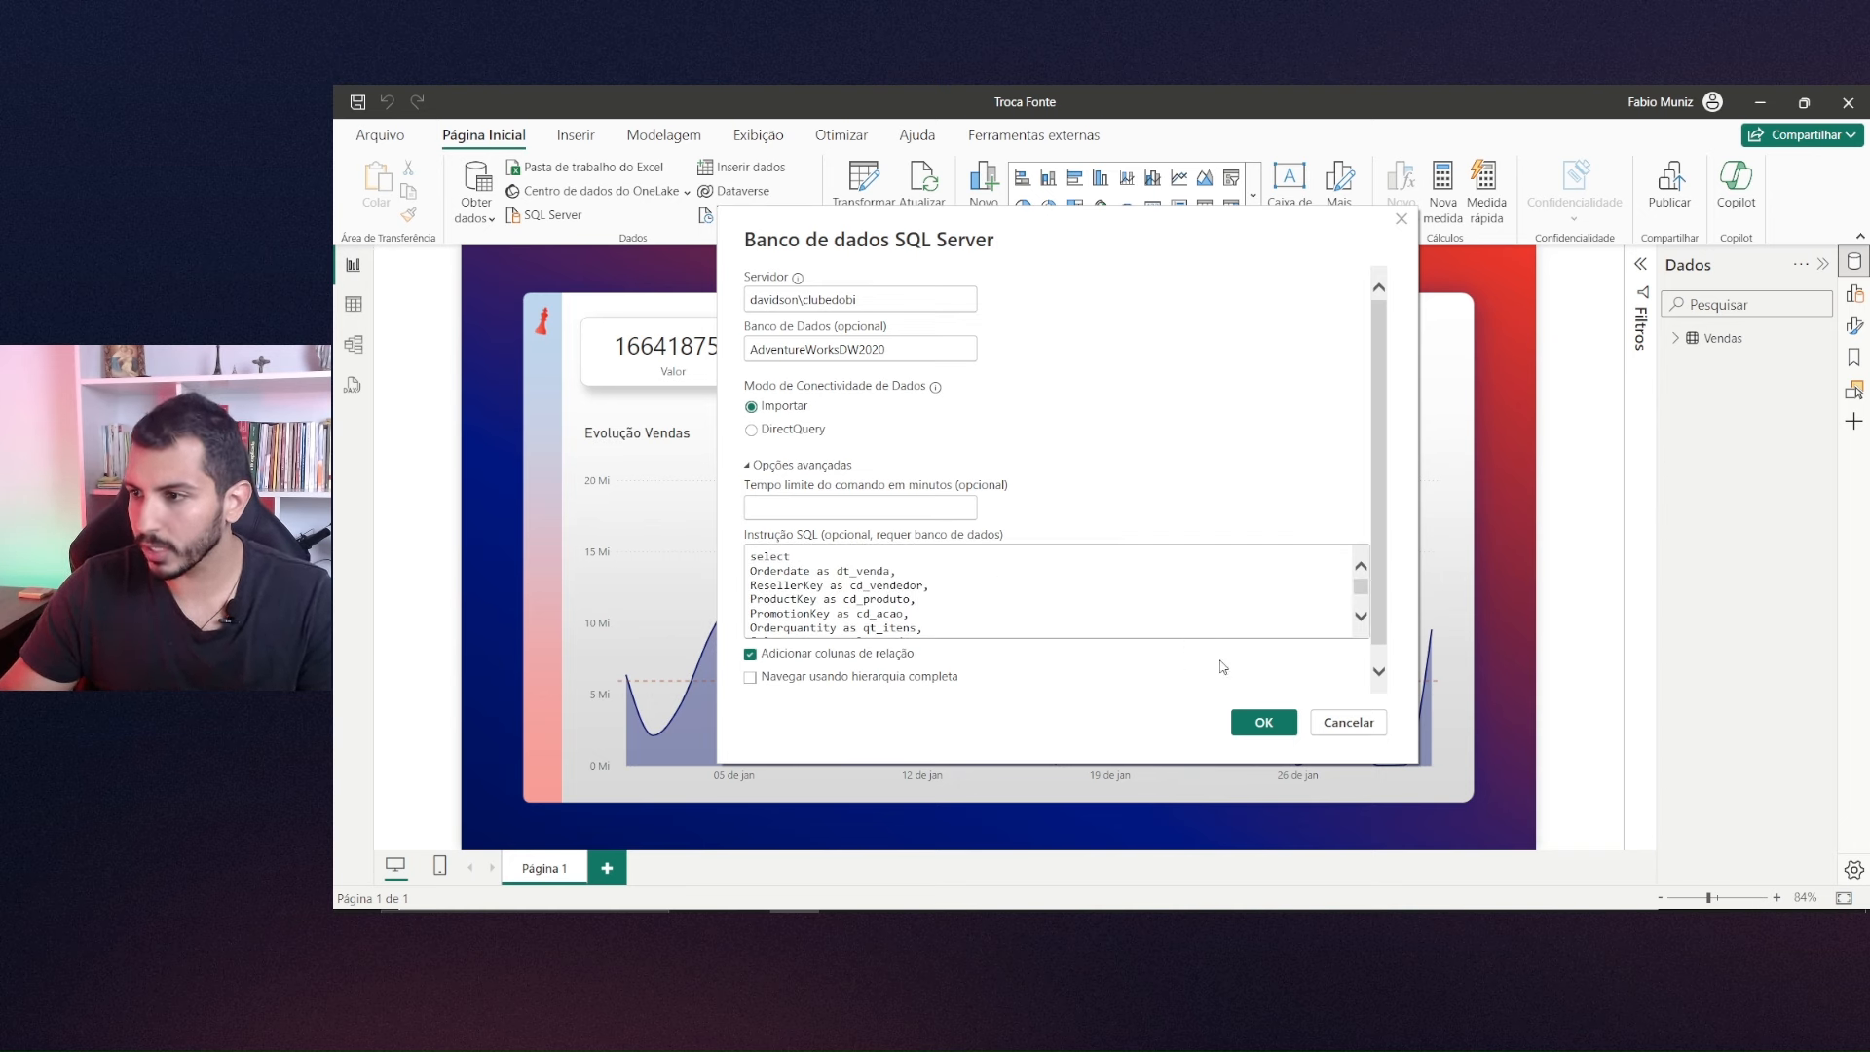
pyautogui.click(1264, 724)
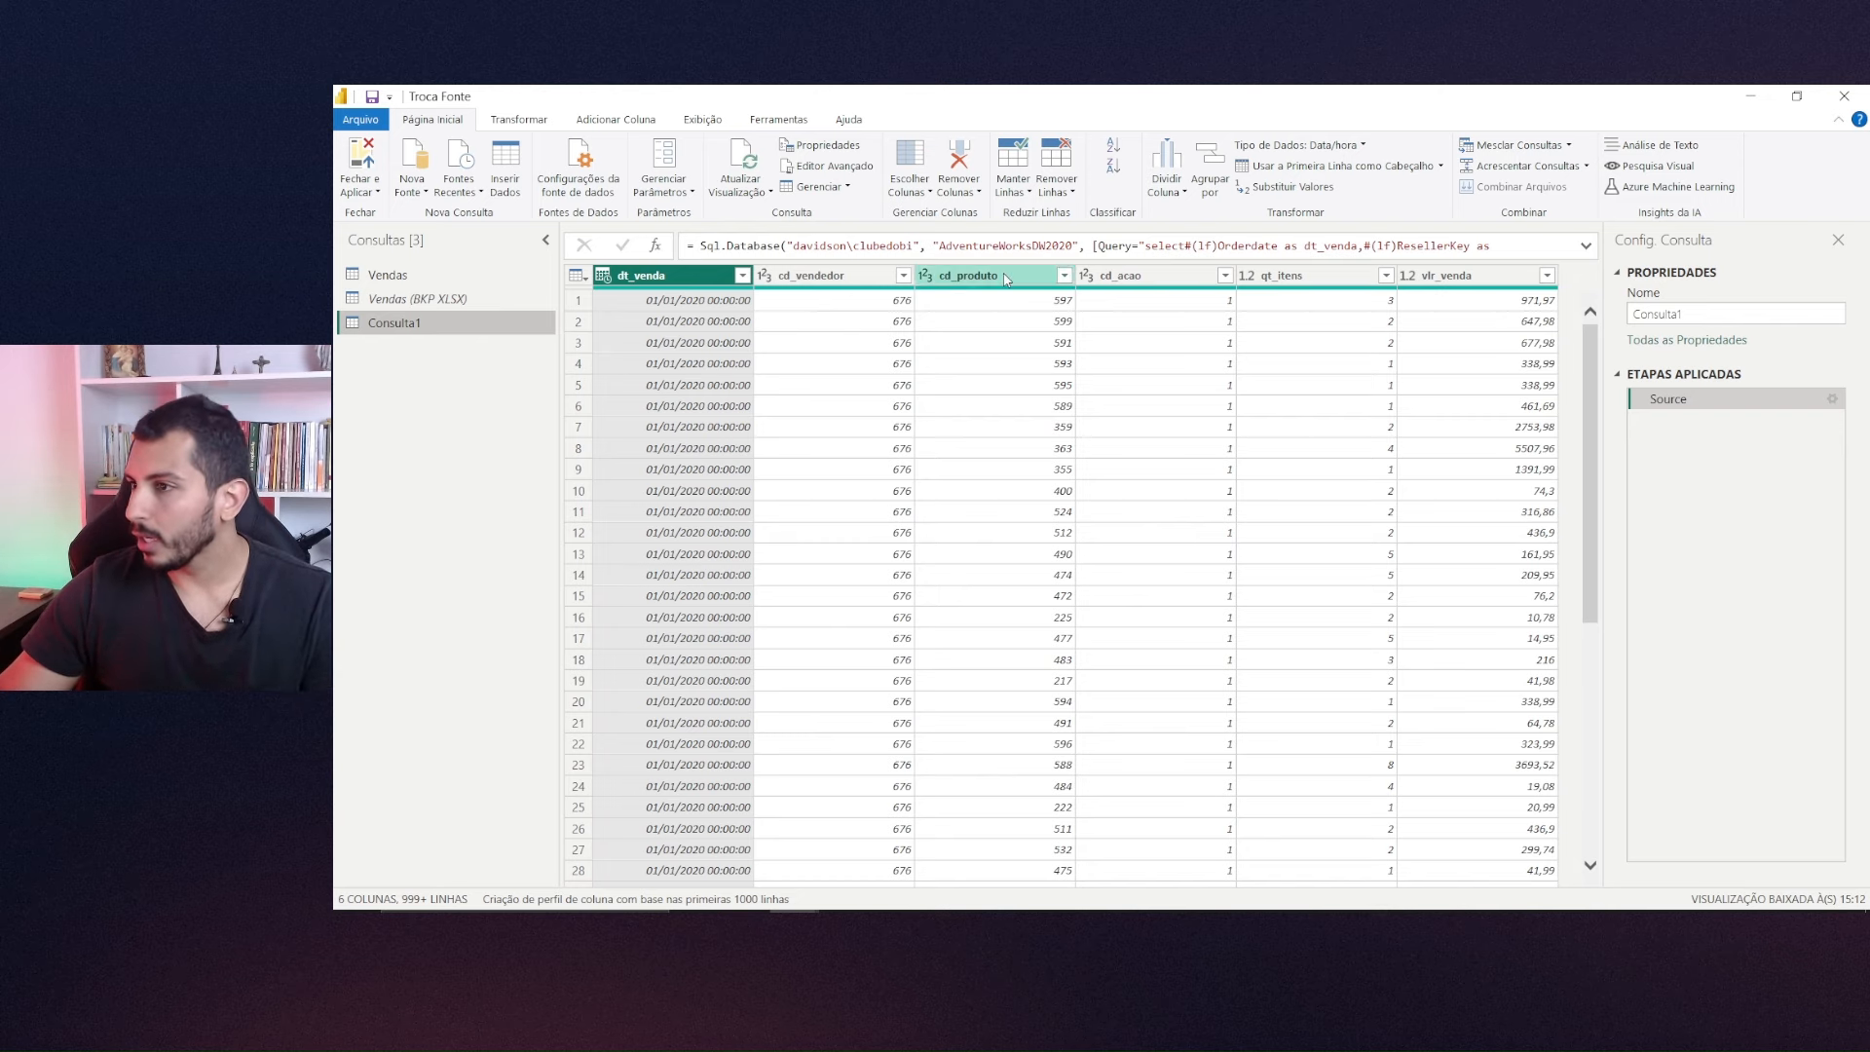
# Duplicate the Vendas query and disable the load of the copy.
pyautogui.click(828, 166)
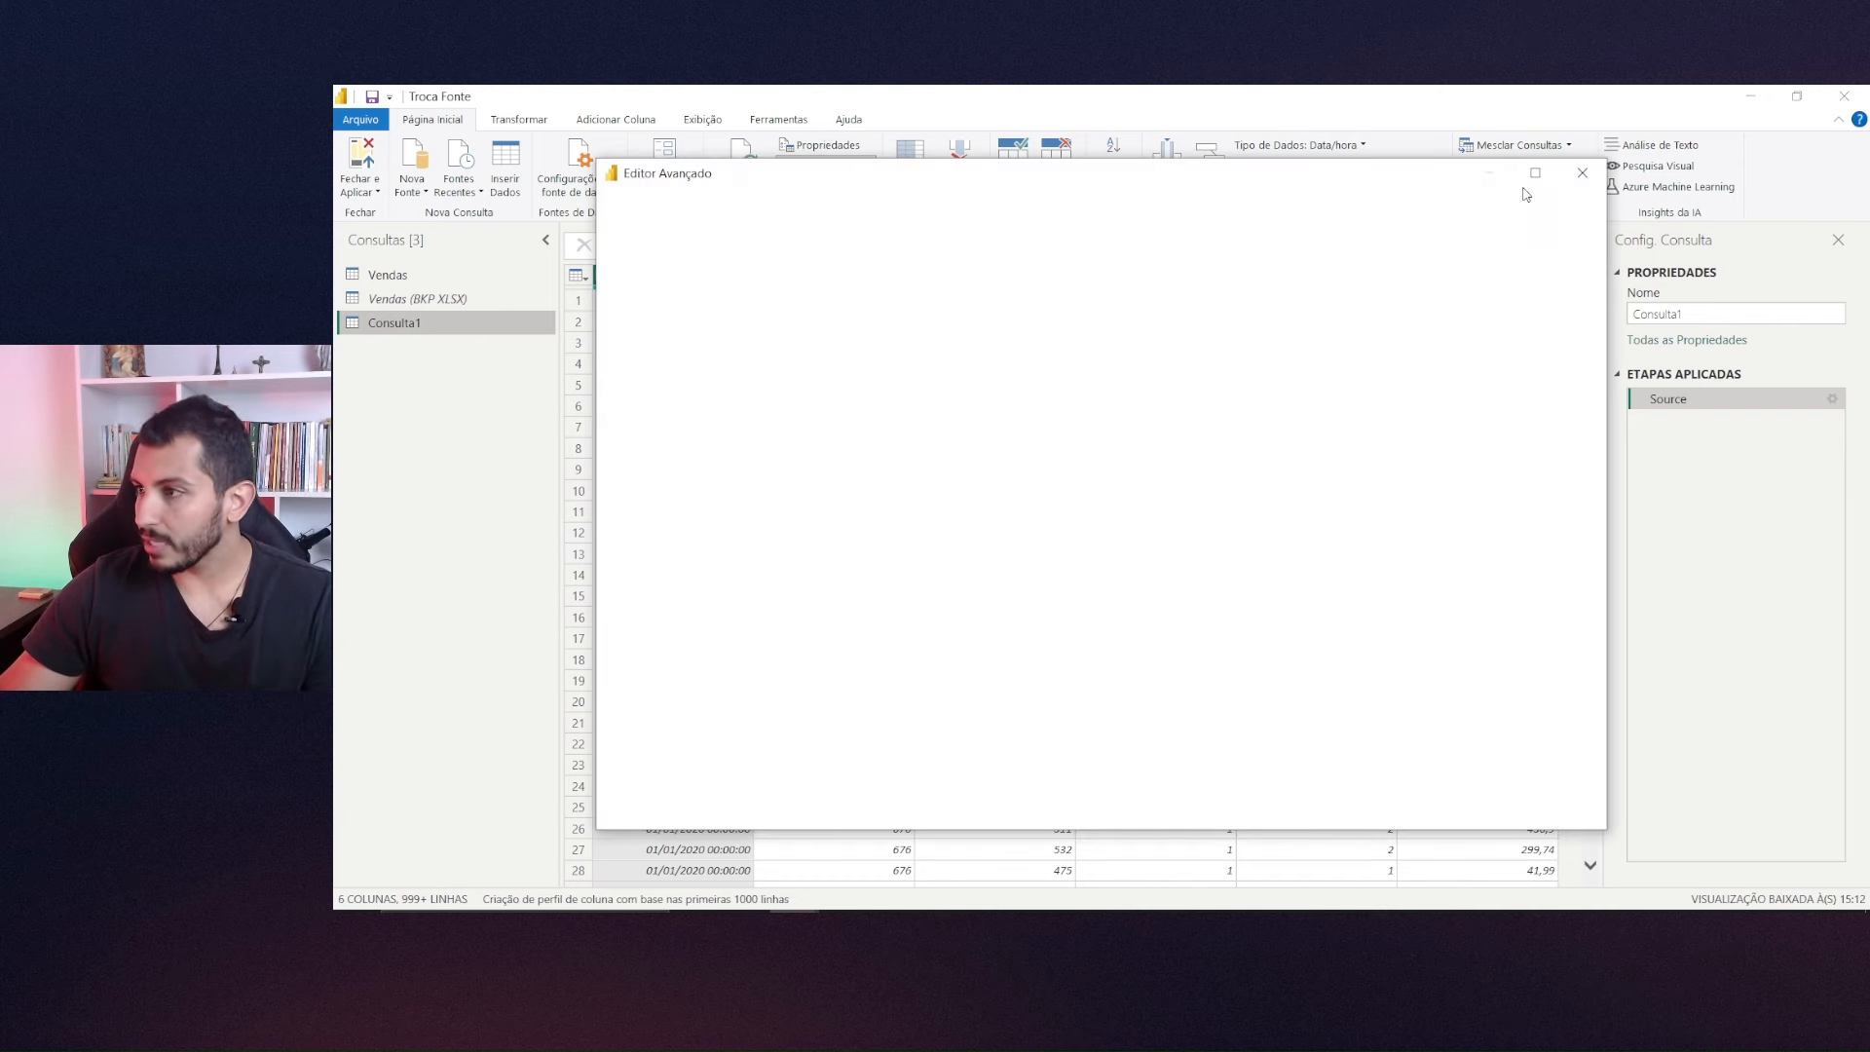
pyautogui.press('Escape')
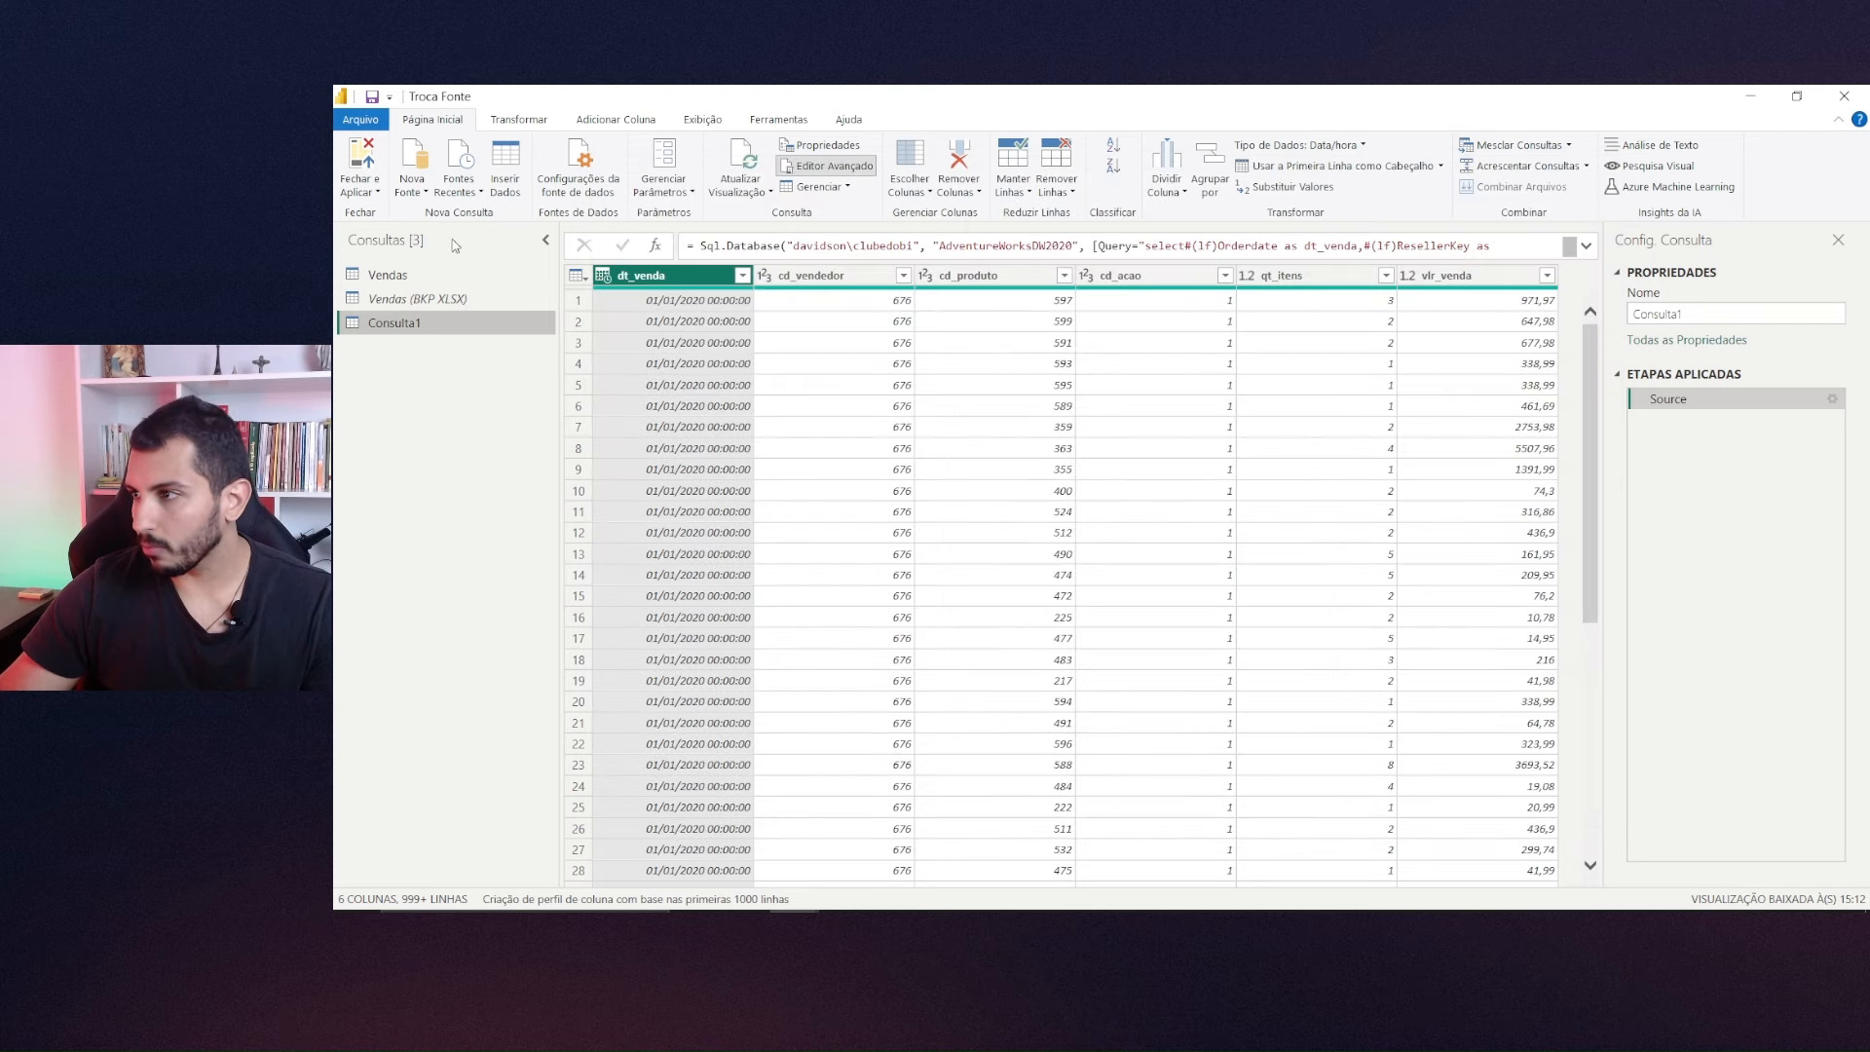
pyautogui.rightClick(403, 277)
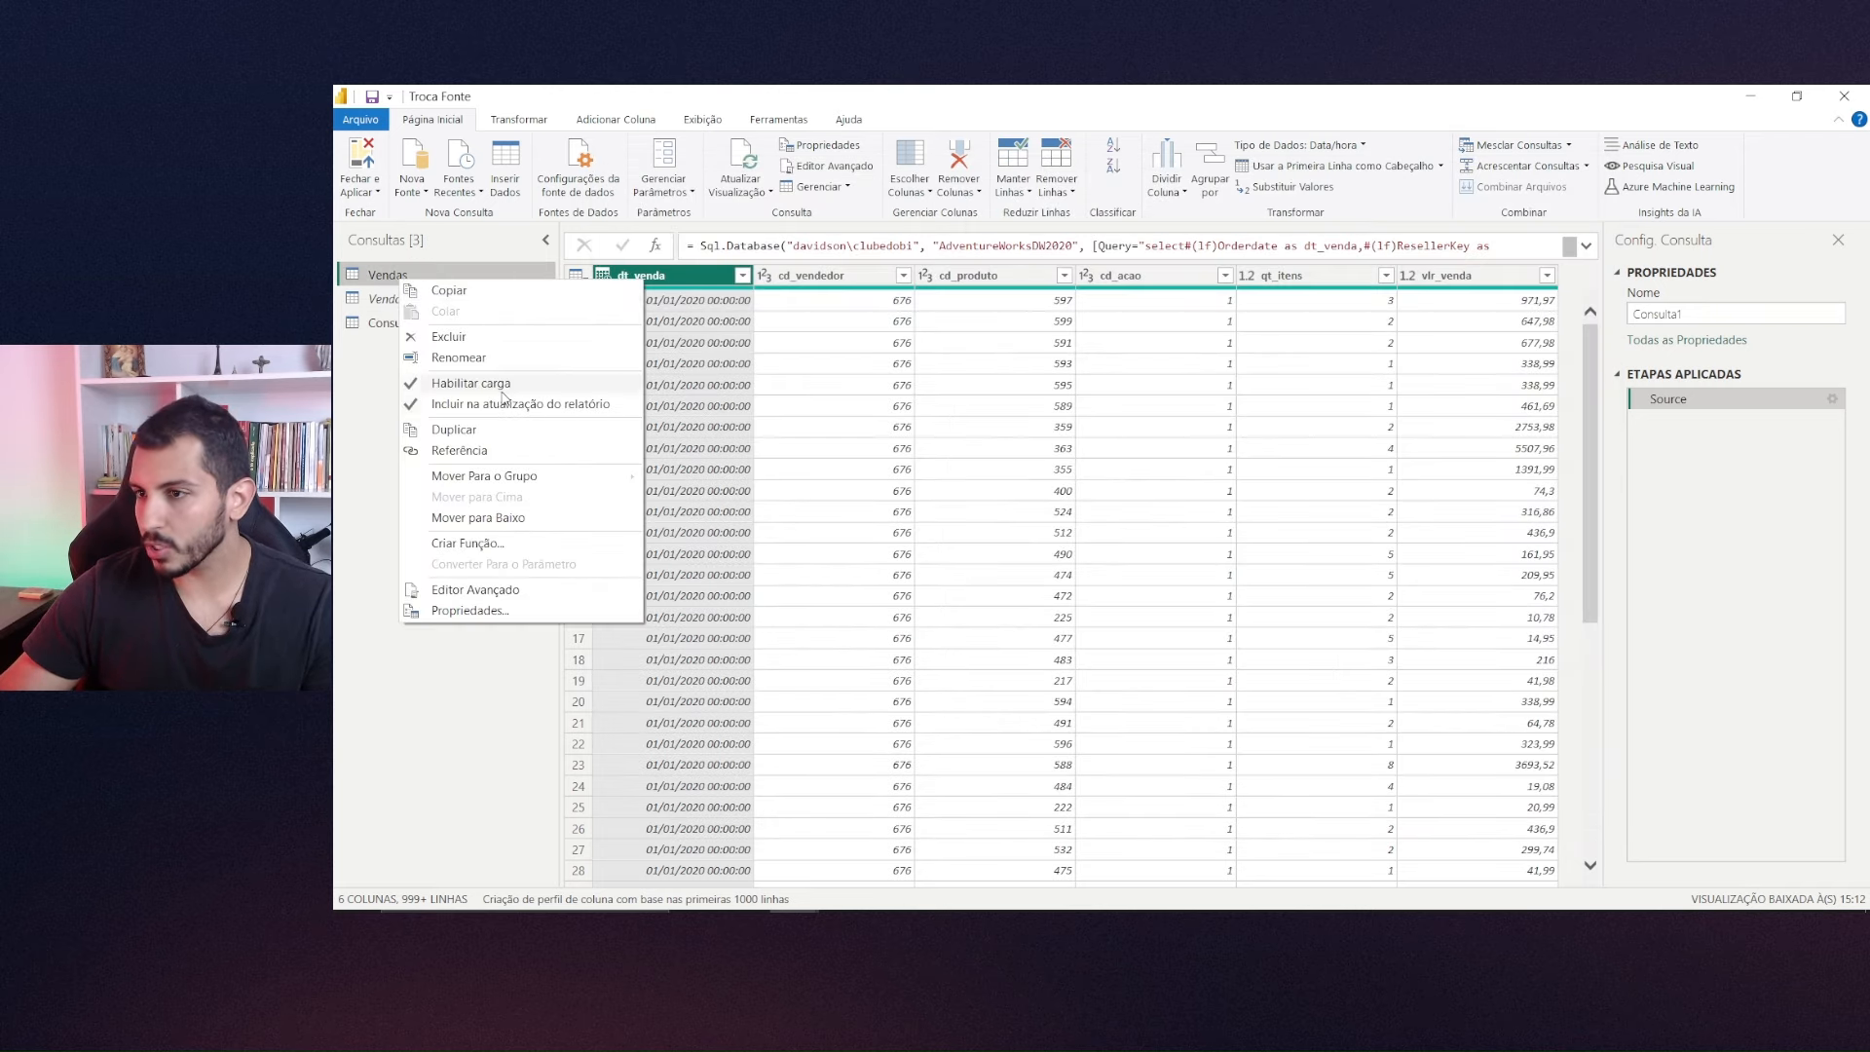
pyautogui.click(474, 430)
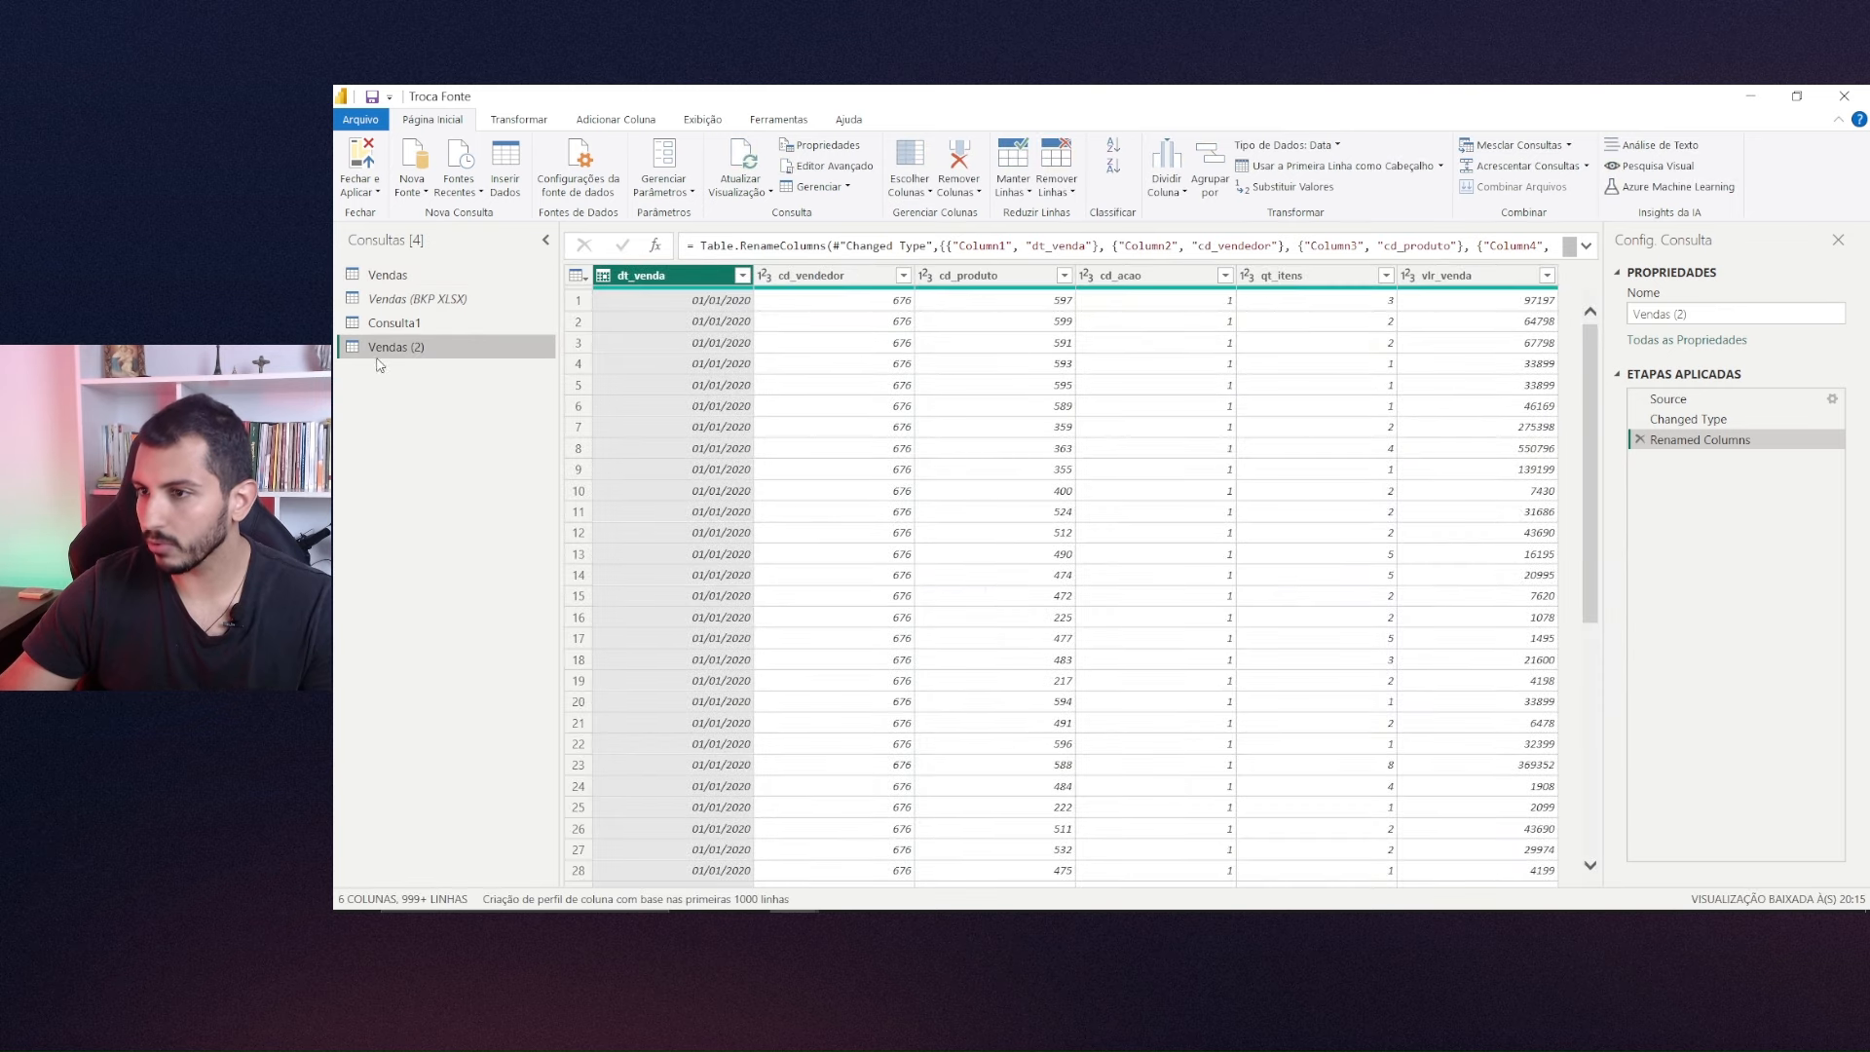
pyautogui.rightClick(379, 349)
pyautogui.click(456, 471)
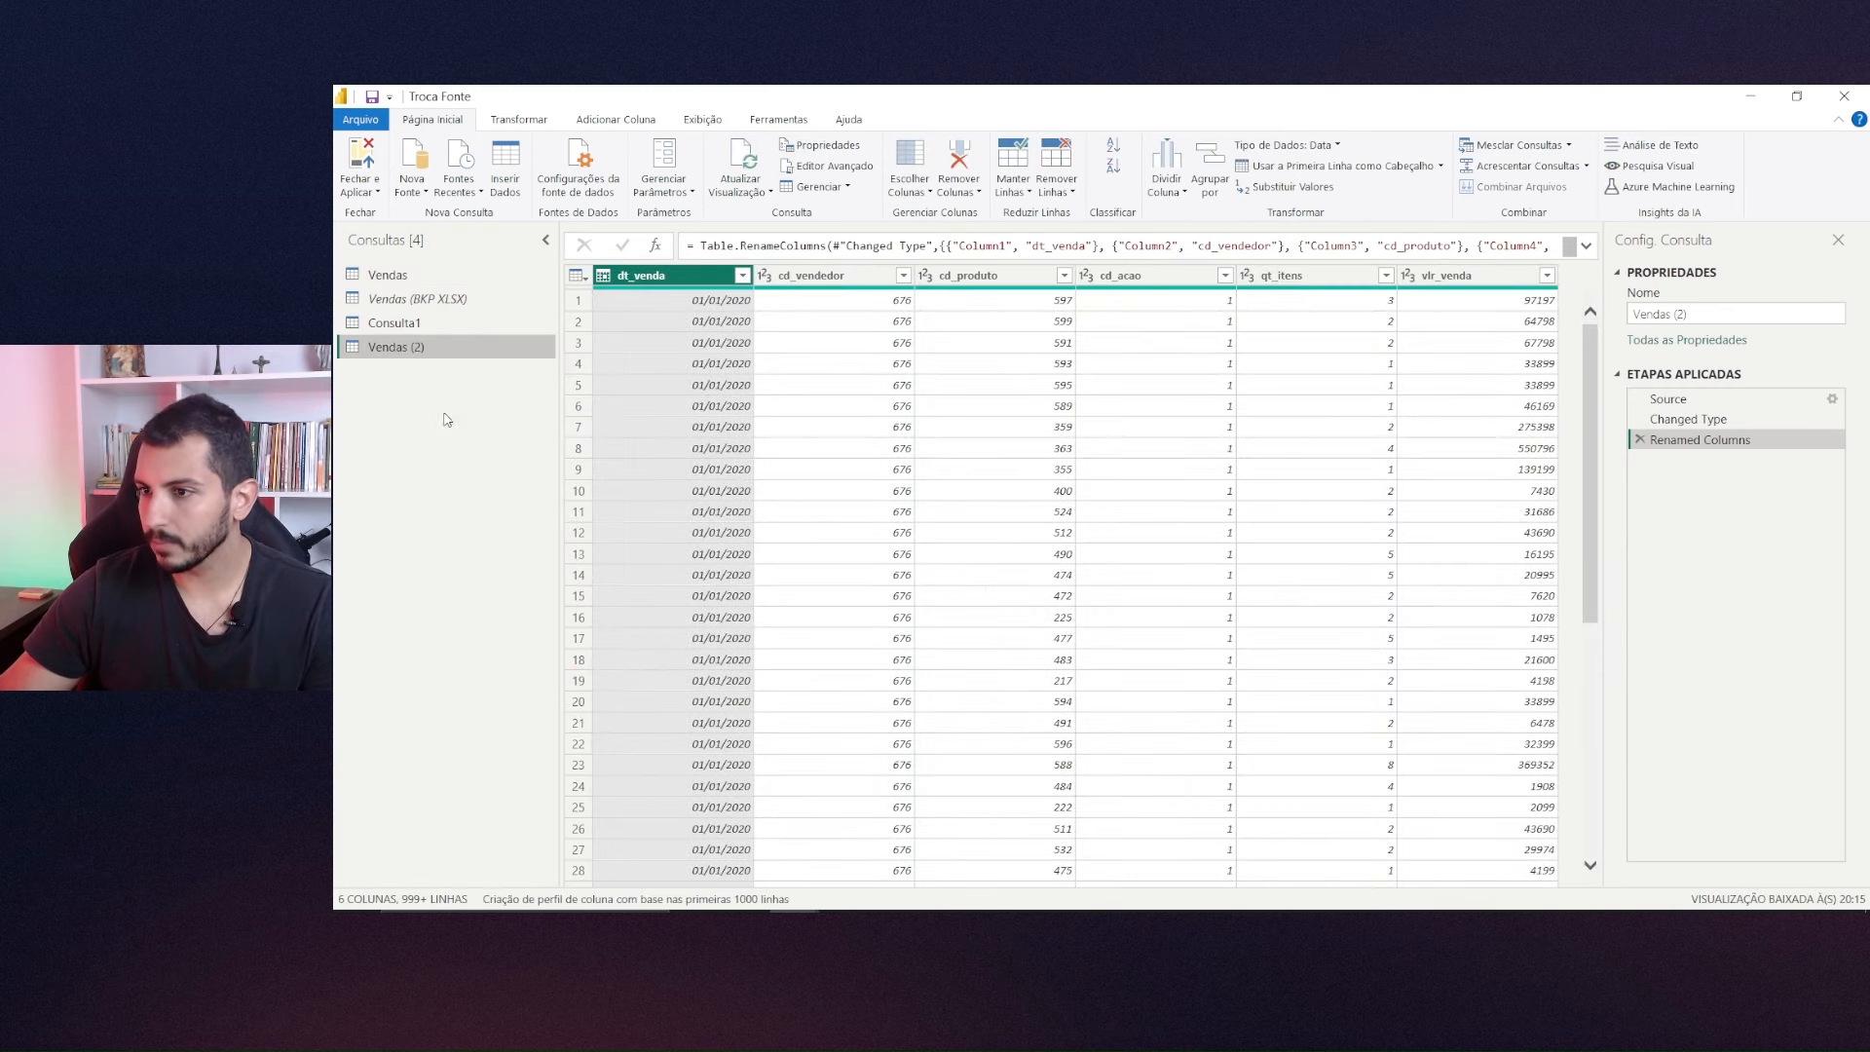
pyautogui.rightClick(414, 350)
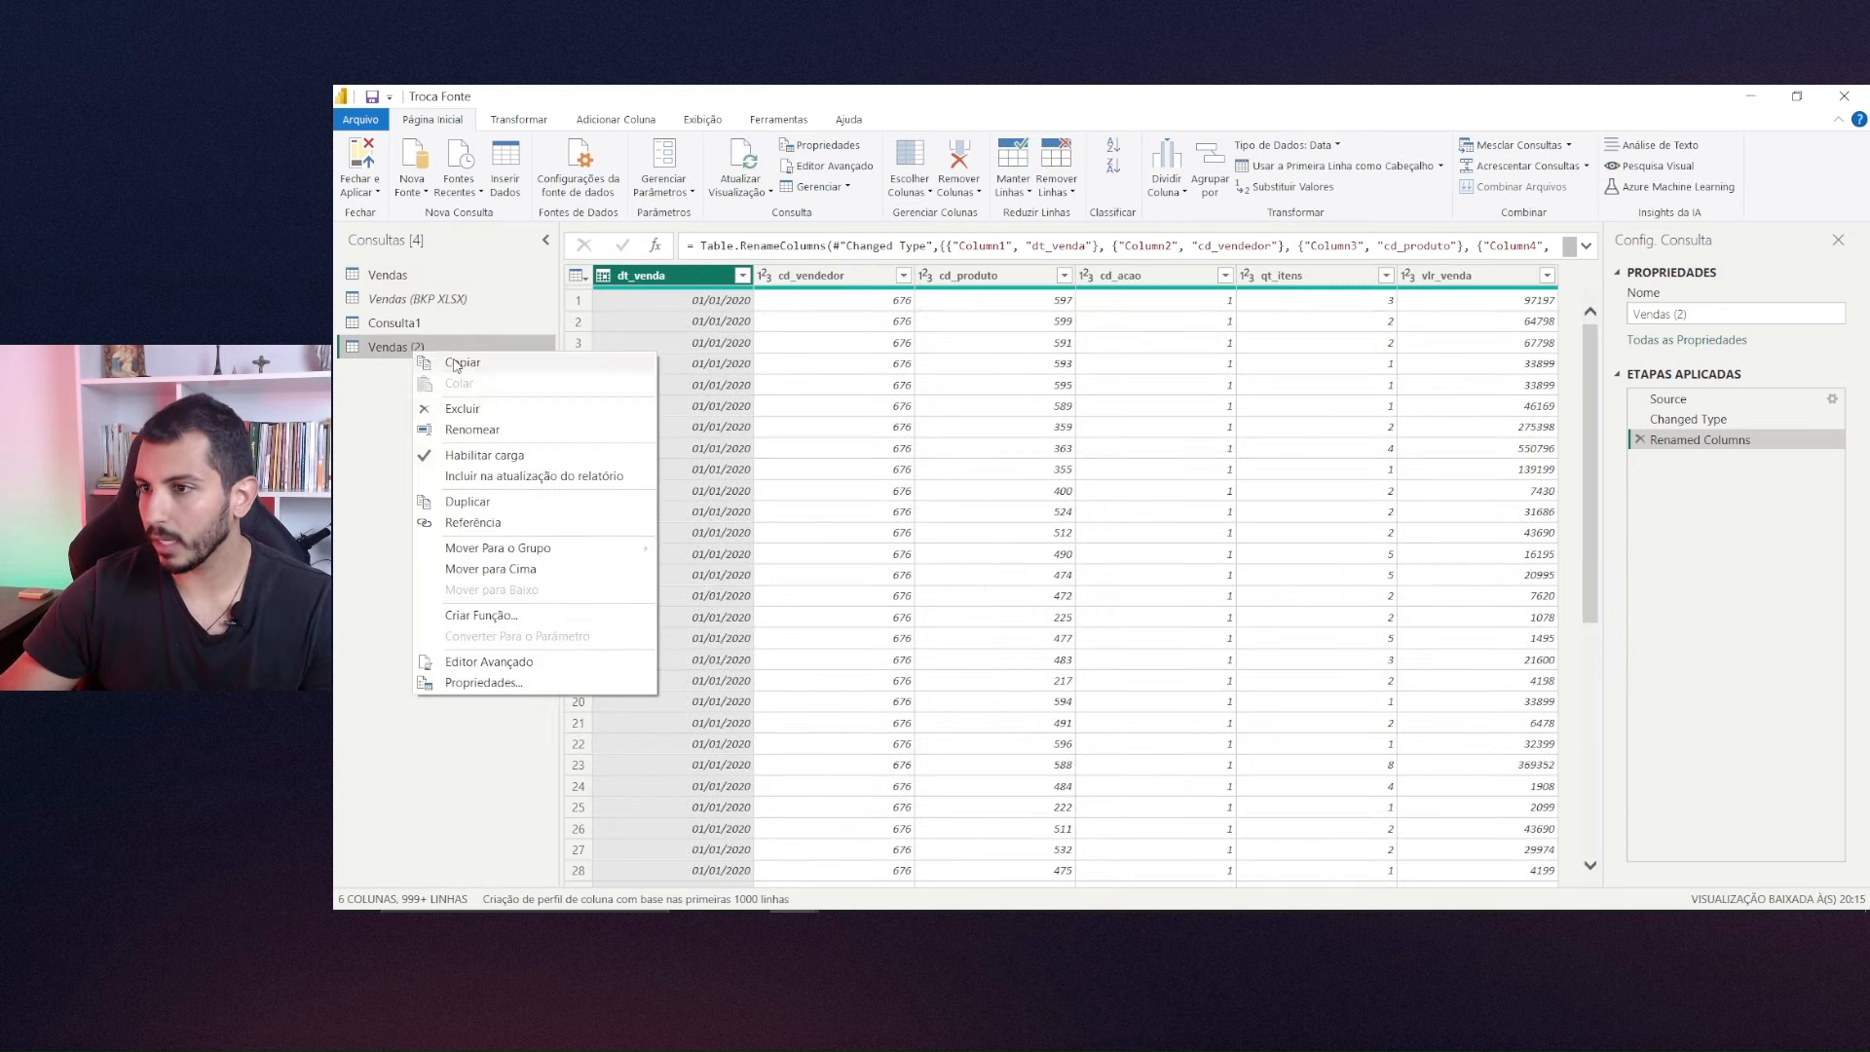
pyautogui.click(532, 459)
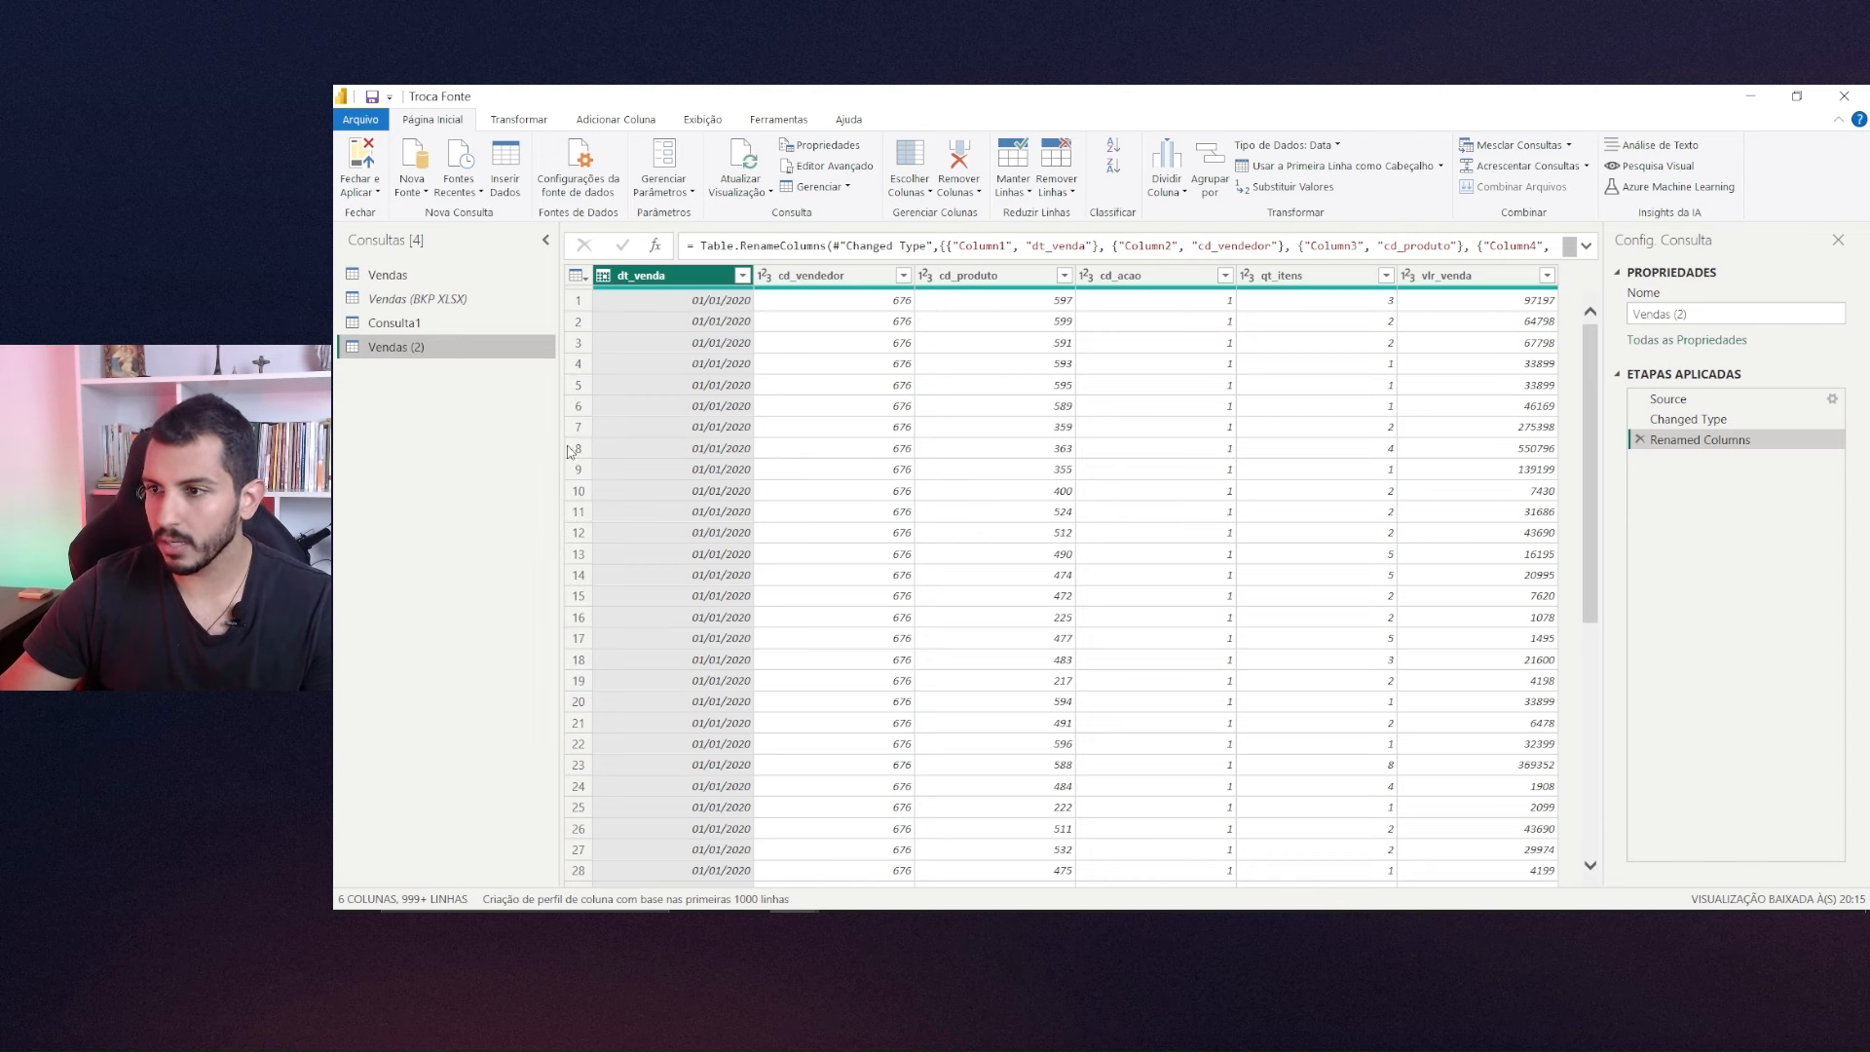
# Rename the duplicated query as Vendas (BKP CSV SP).
pyautogui.click(431, 356)
pyautogui.press('Delete')
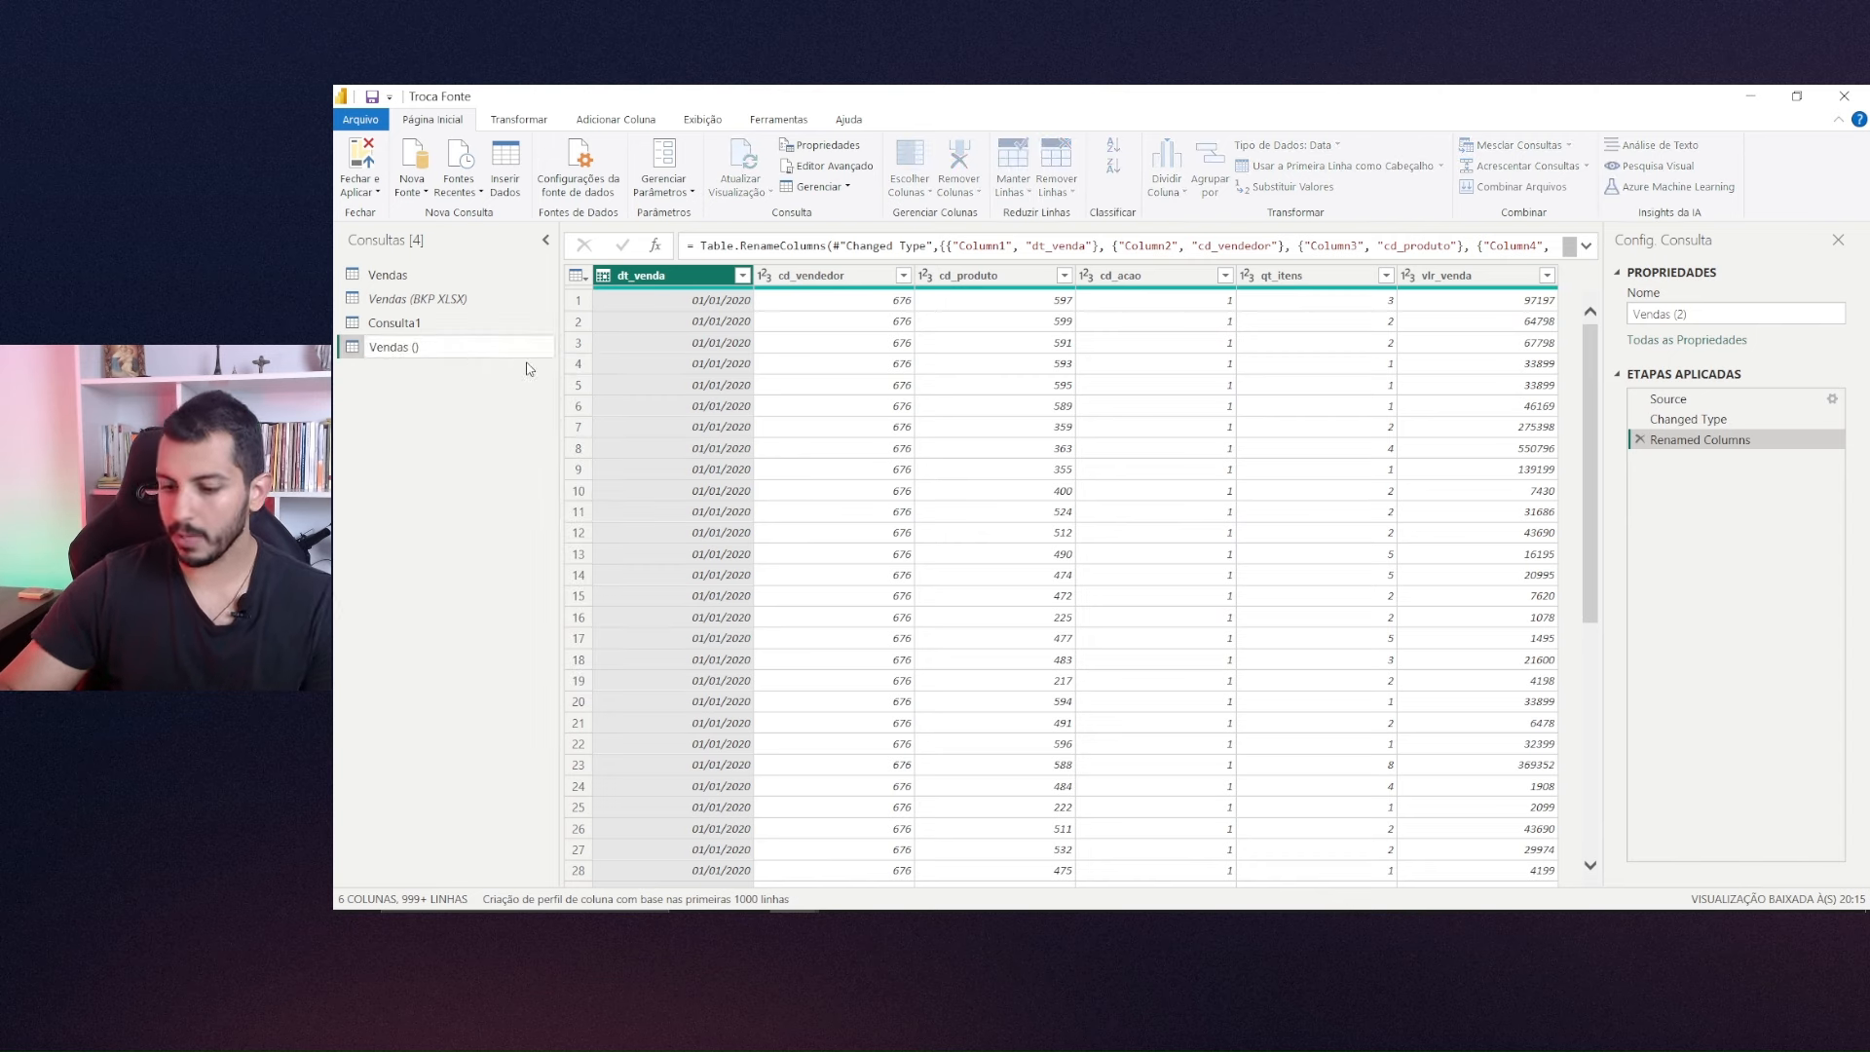
pyautogui.press('capslock')
pyautogui.write('BKP')
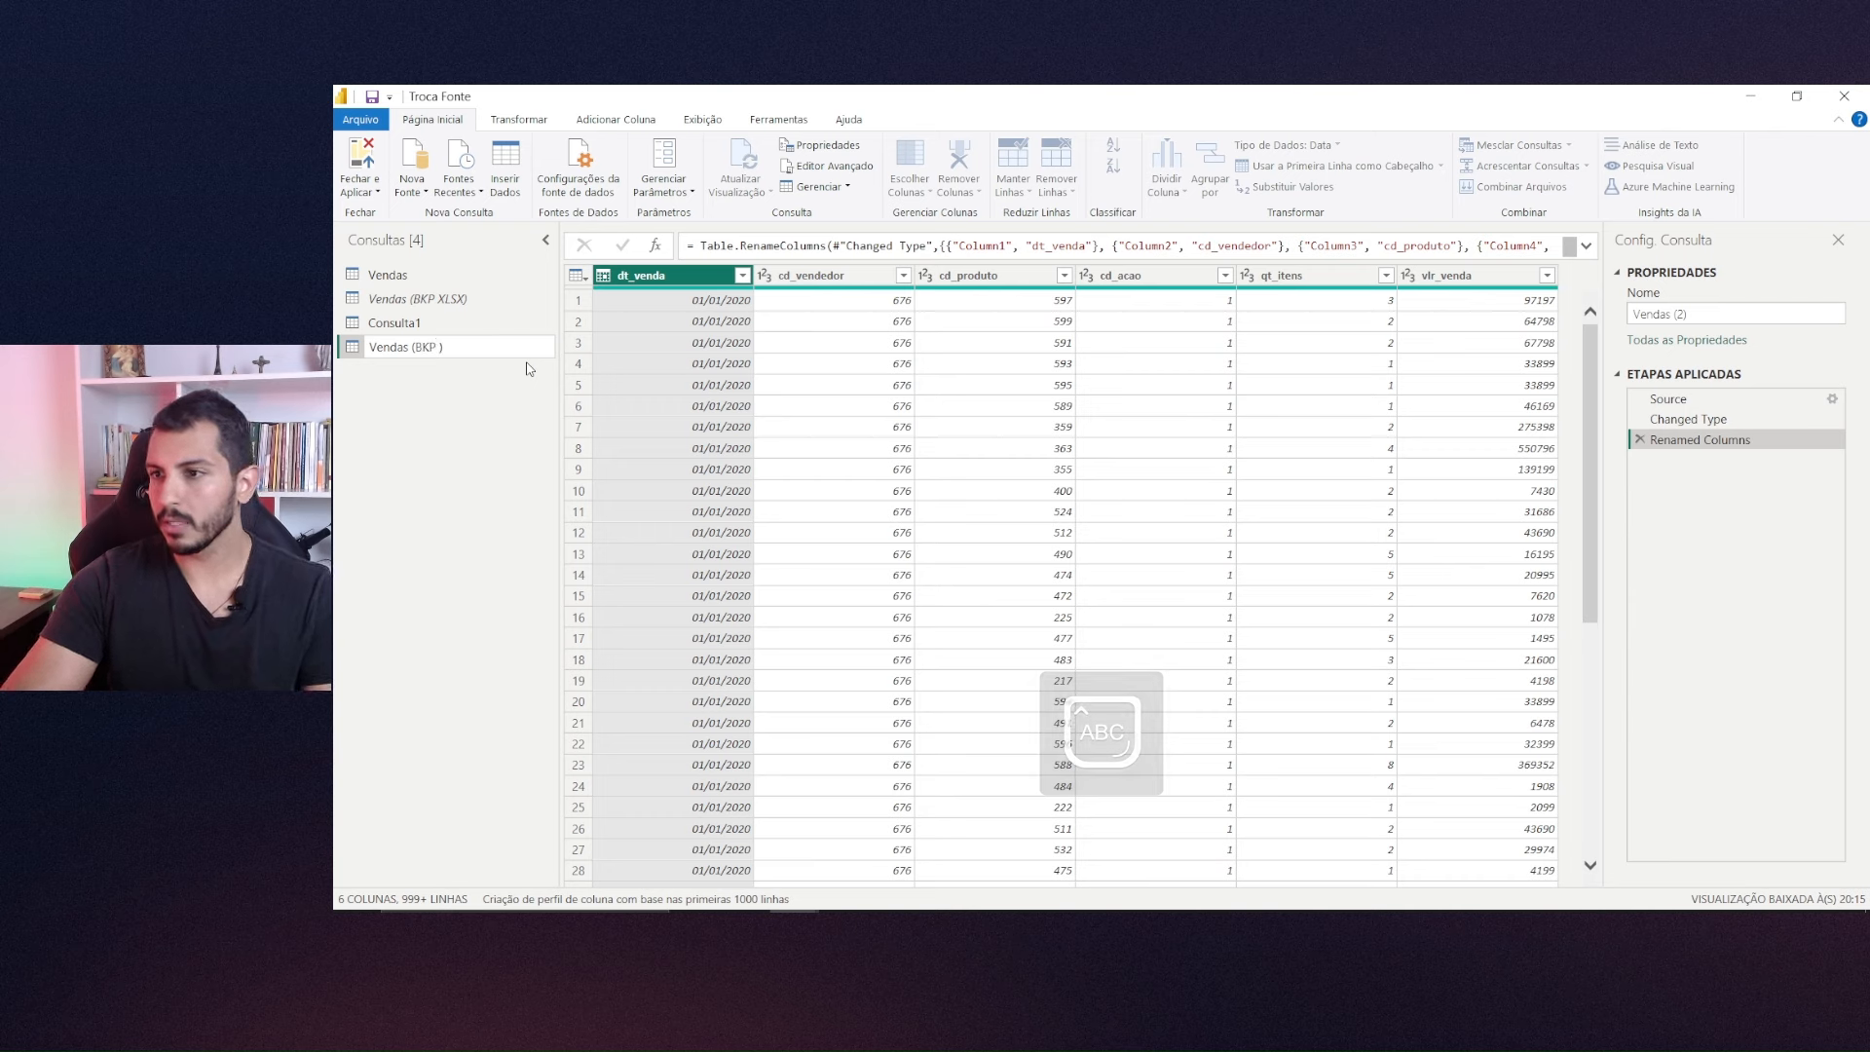
pyautogui.write(' CSV SP')
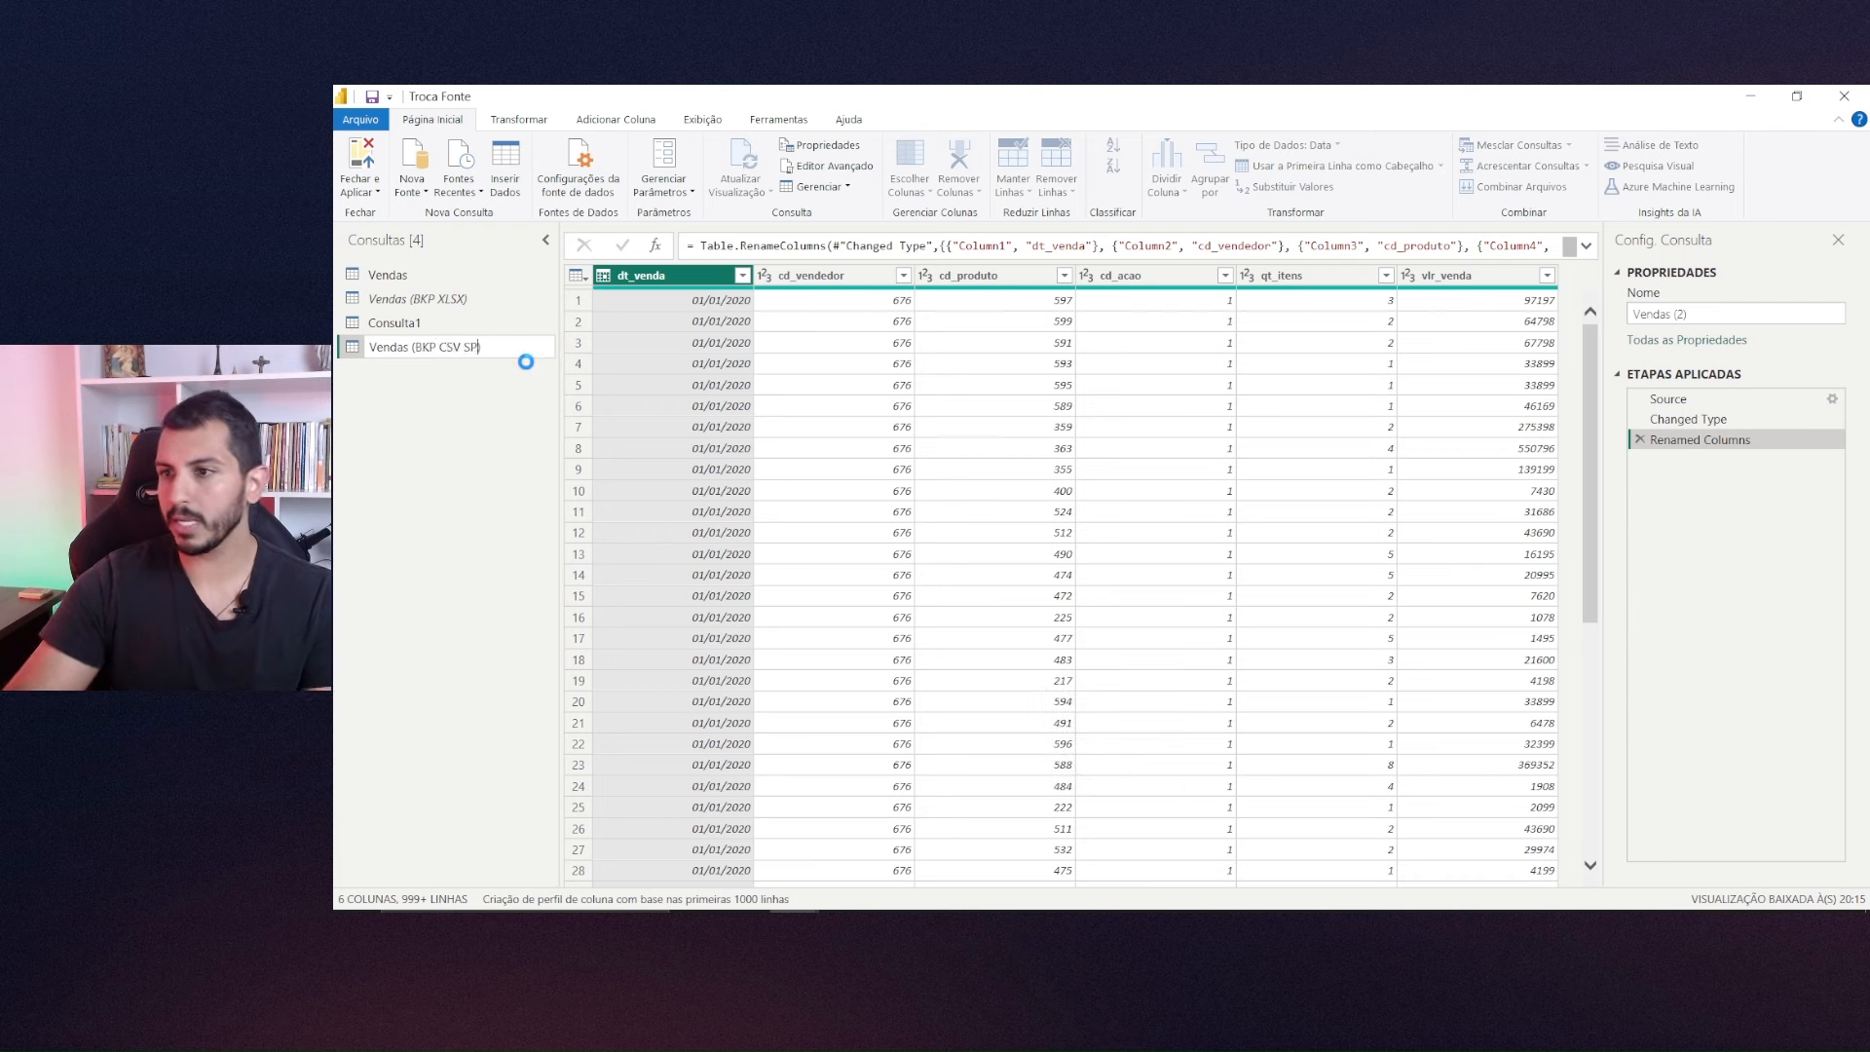
pyautogui.press('Return')
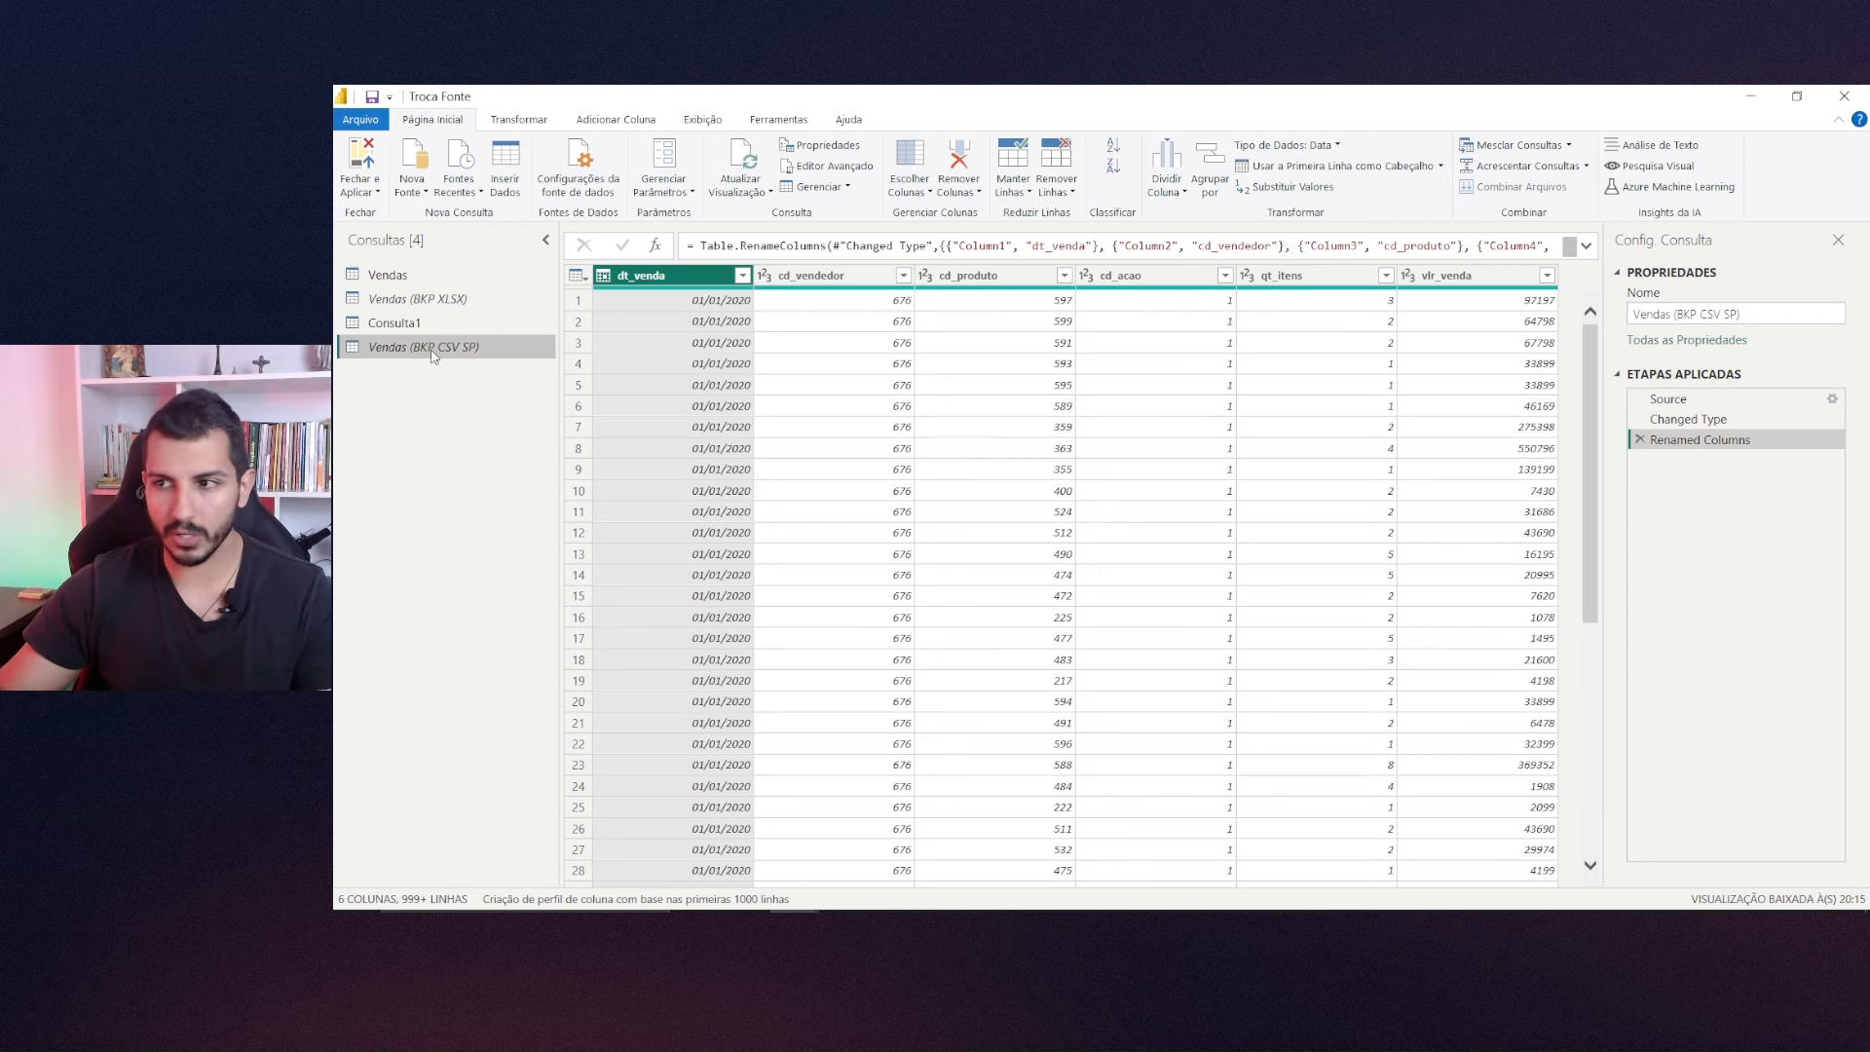
# View the query properties of Vendas (BKP CSV SP), including its description field, and leave them without editing.
pyautogui.rightClick(434, 357)
pyautogui.click(529, 691)
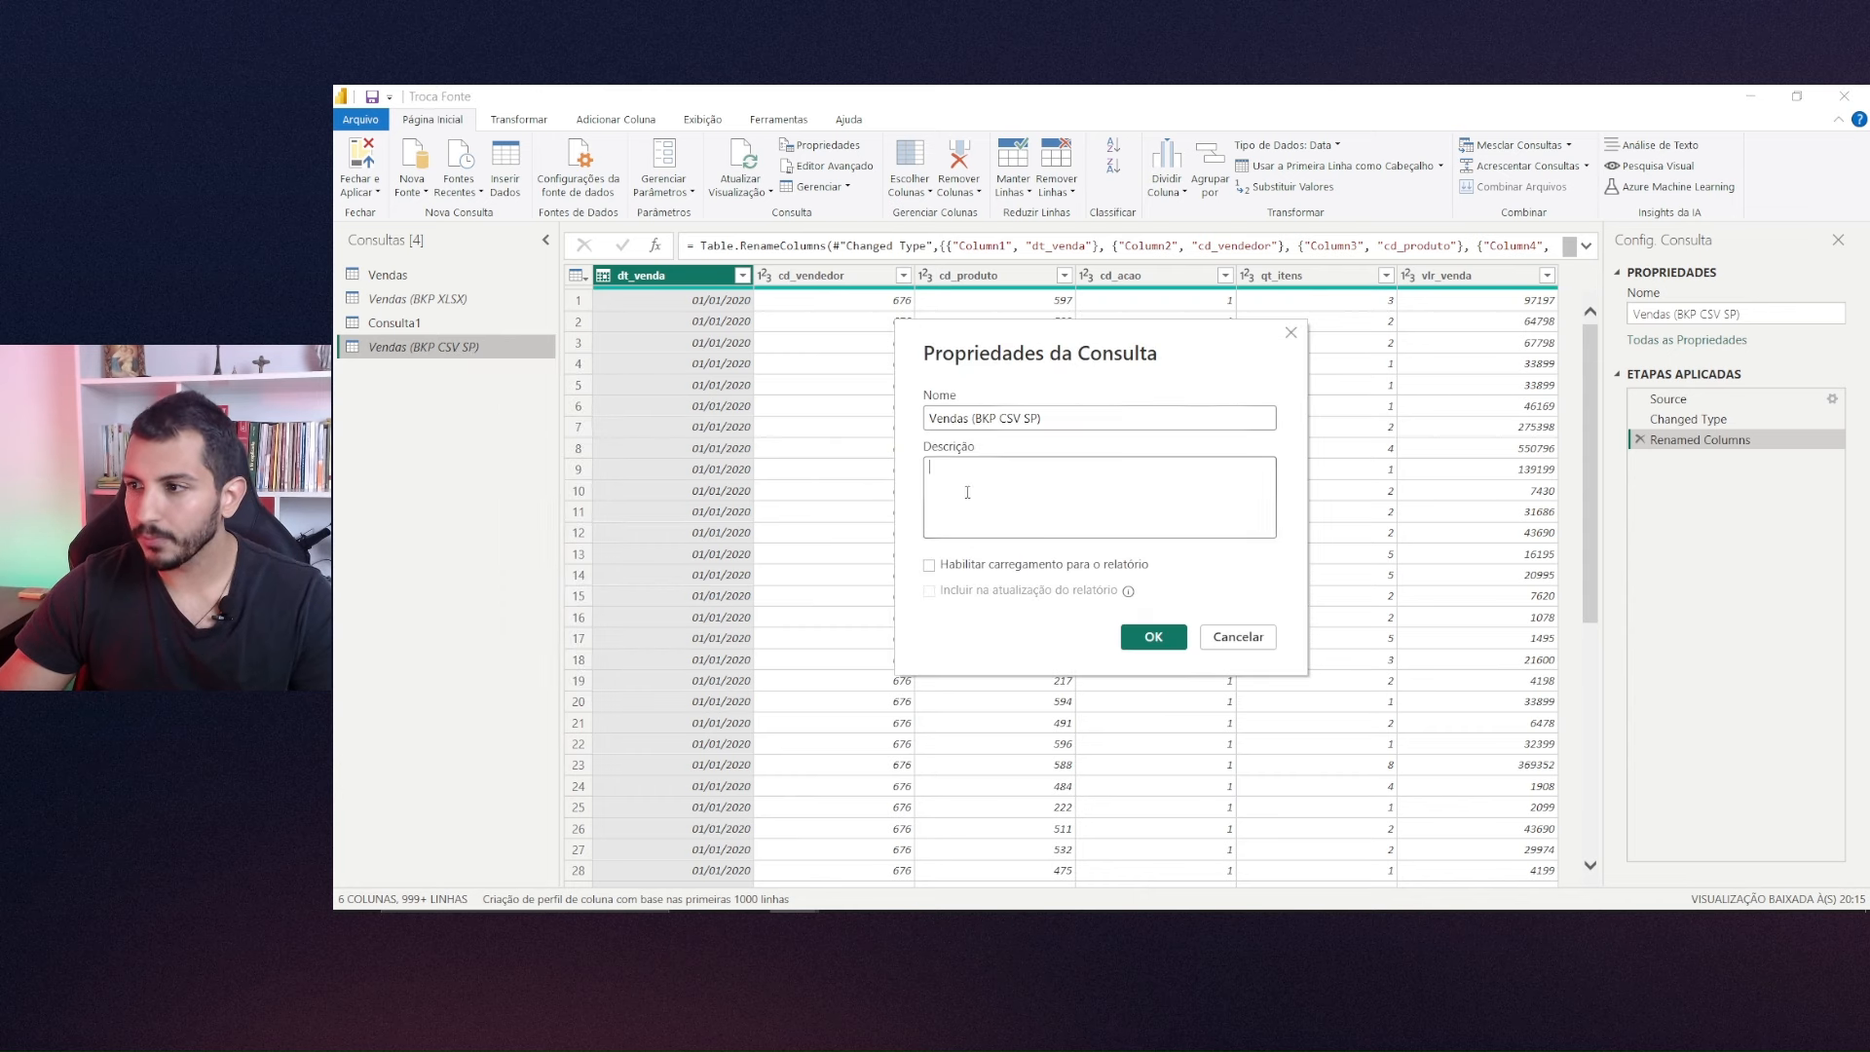
pyautogui.click(1289, 337)
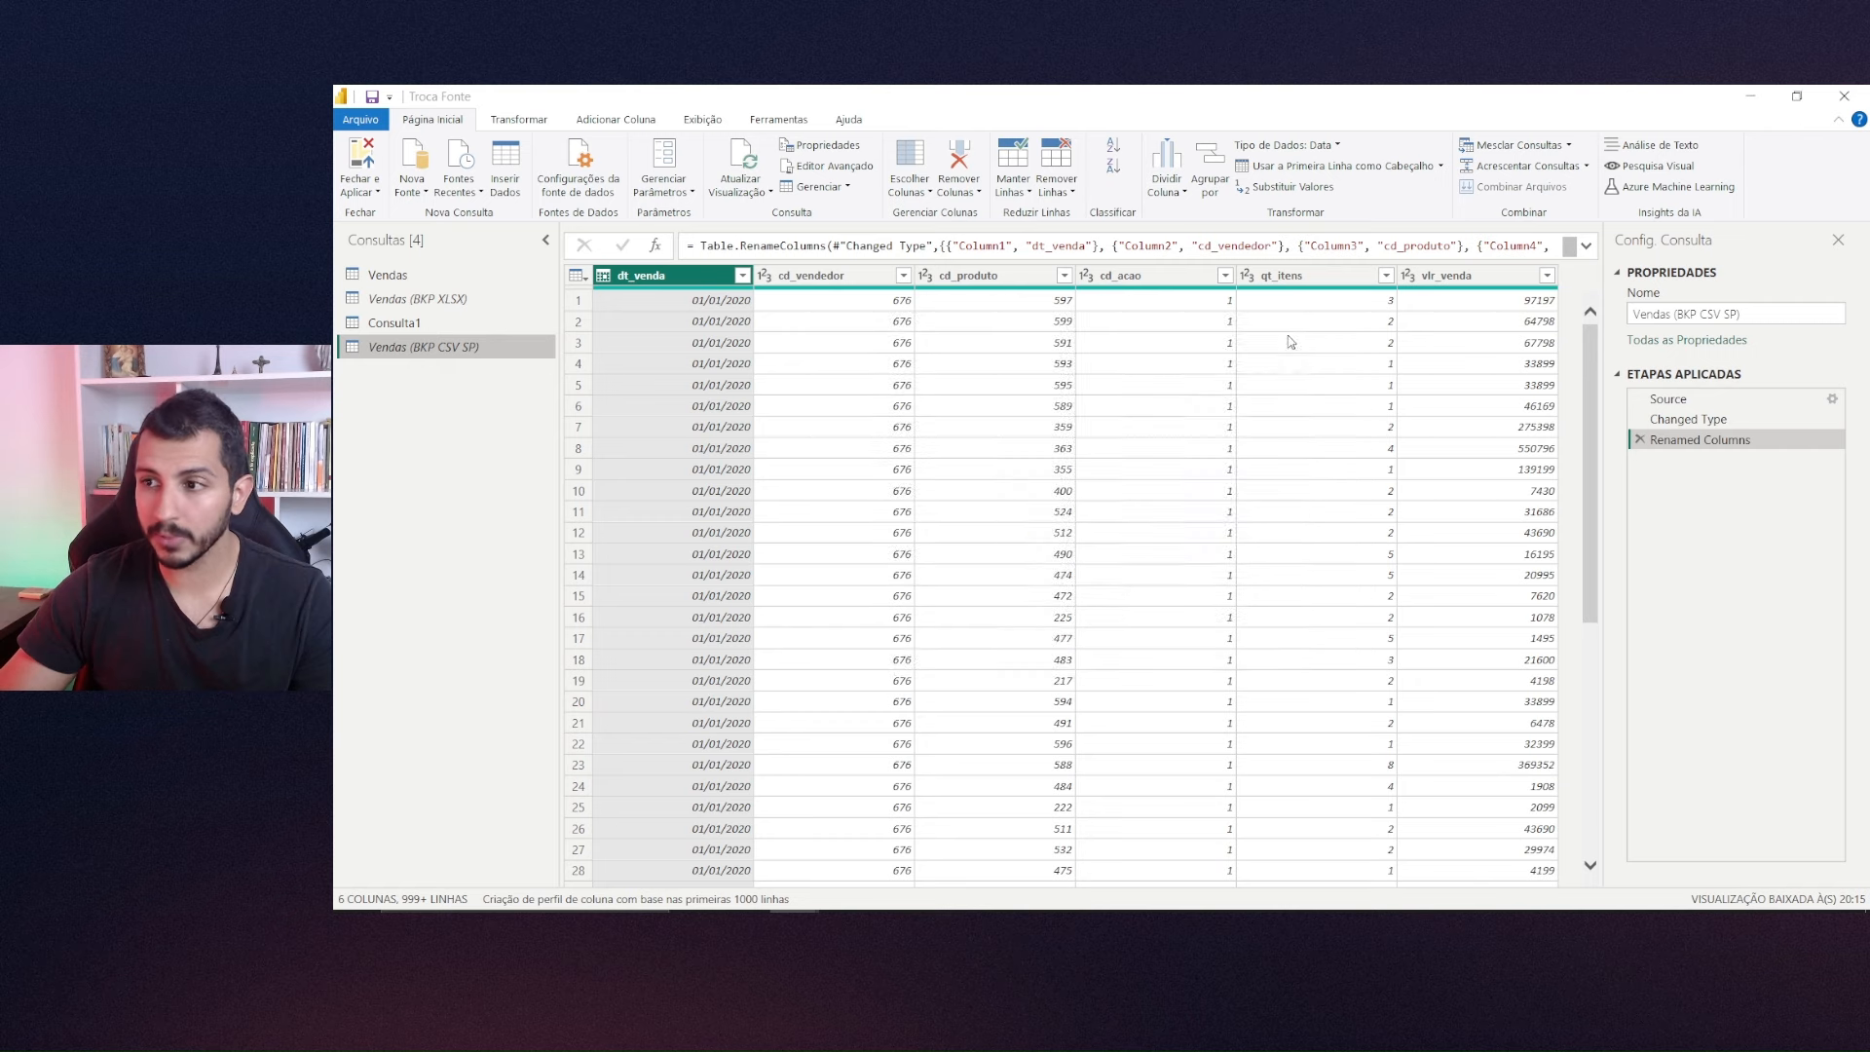
pyautogui.click(392, 328)
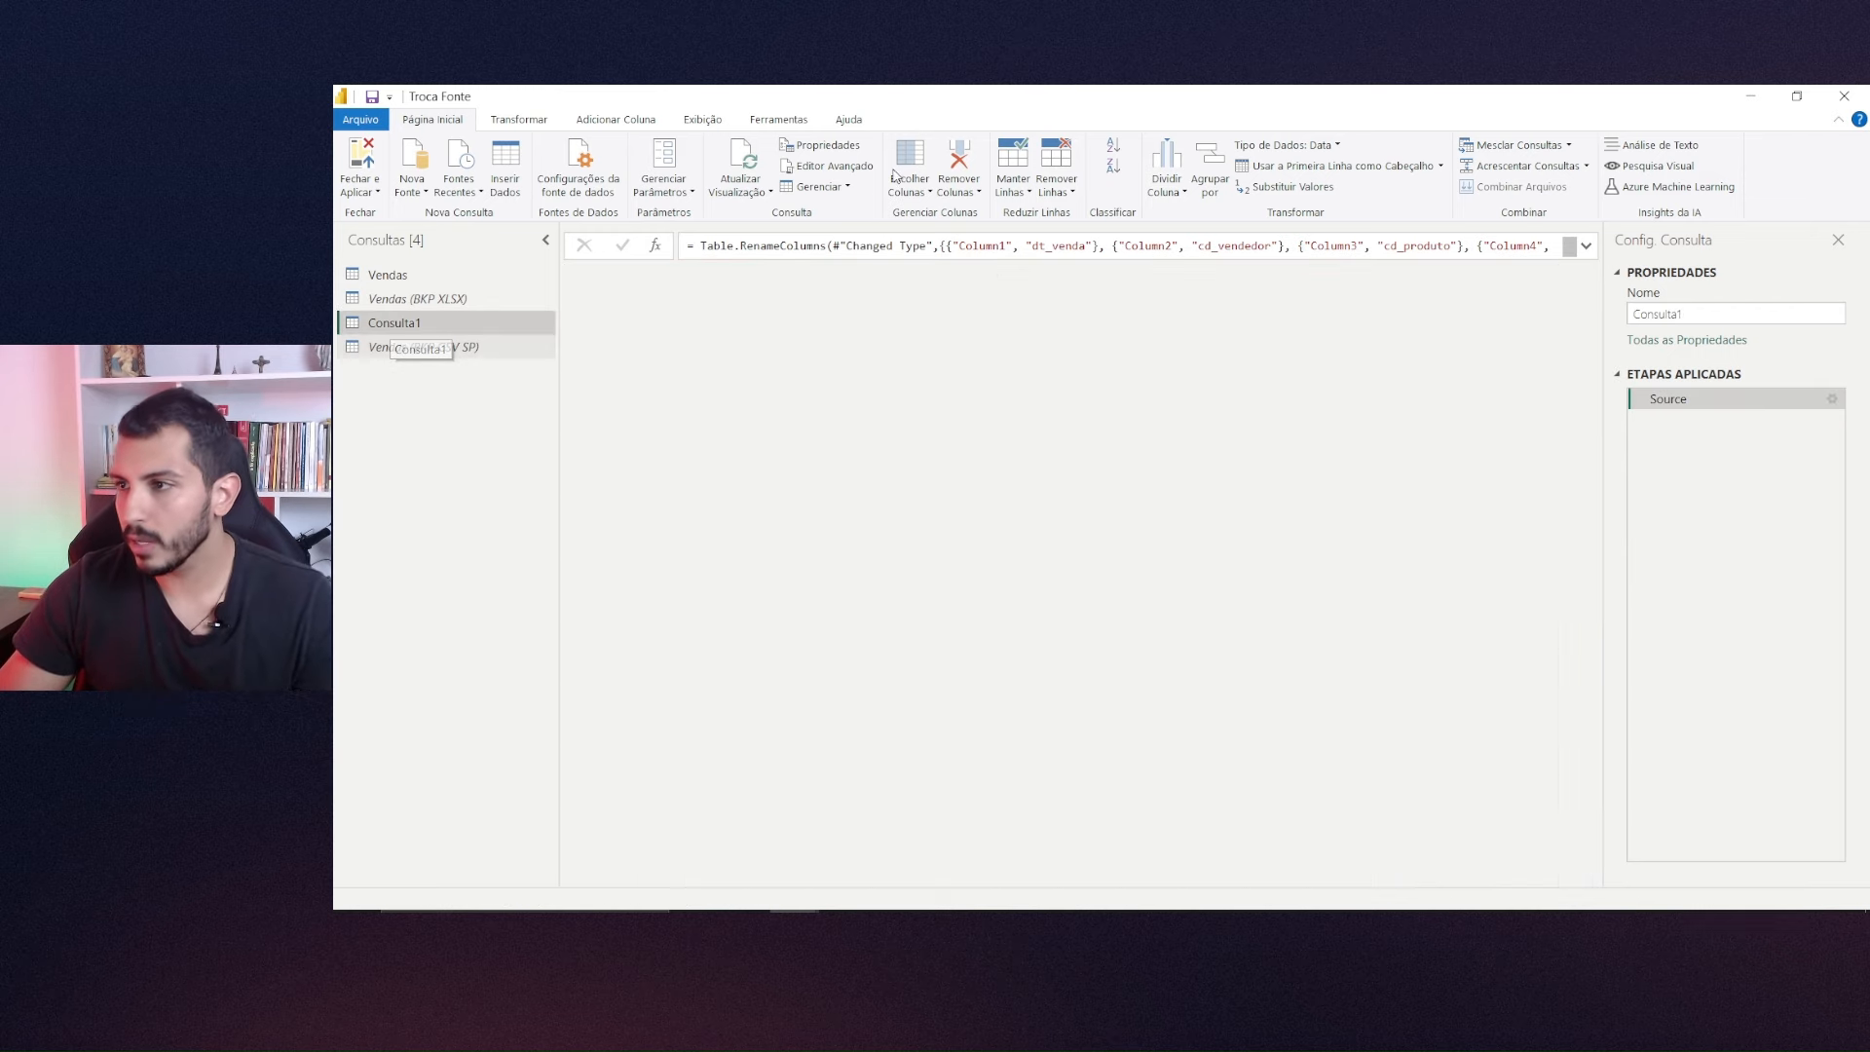
pyautogui.click(388, 275)
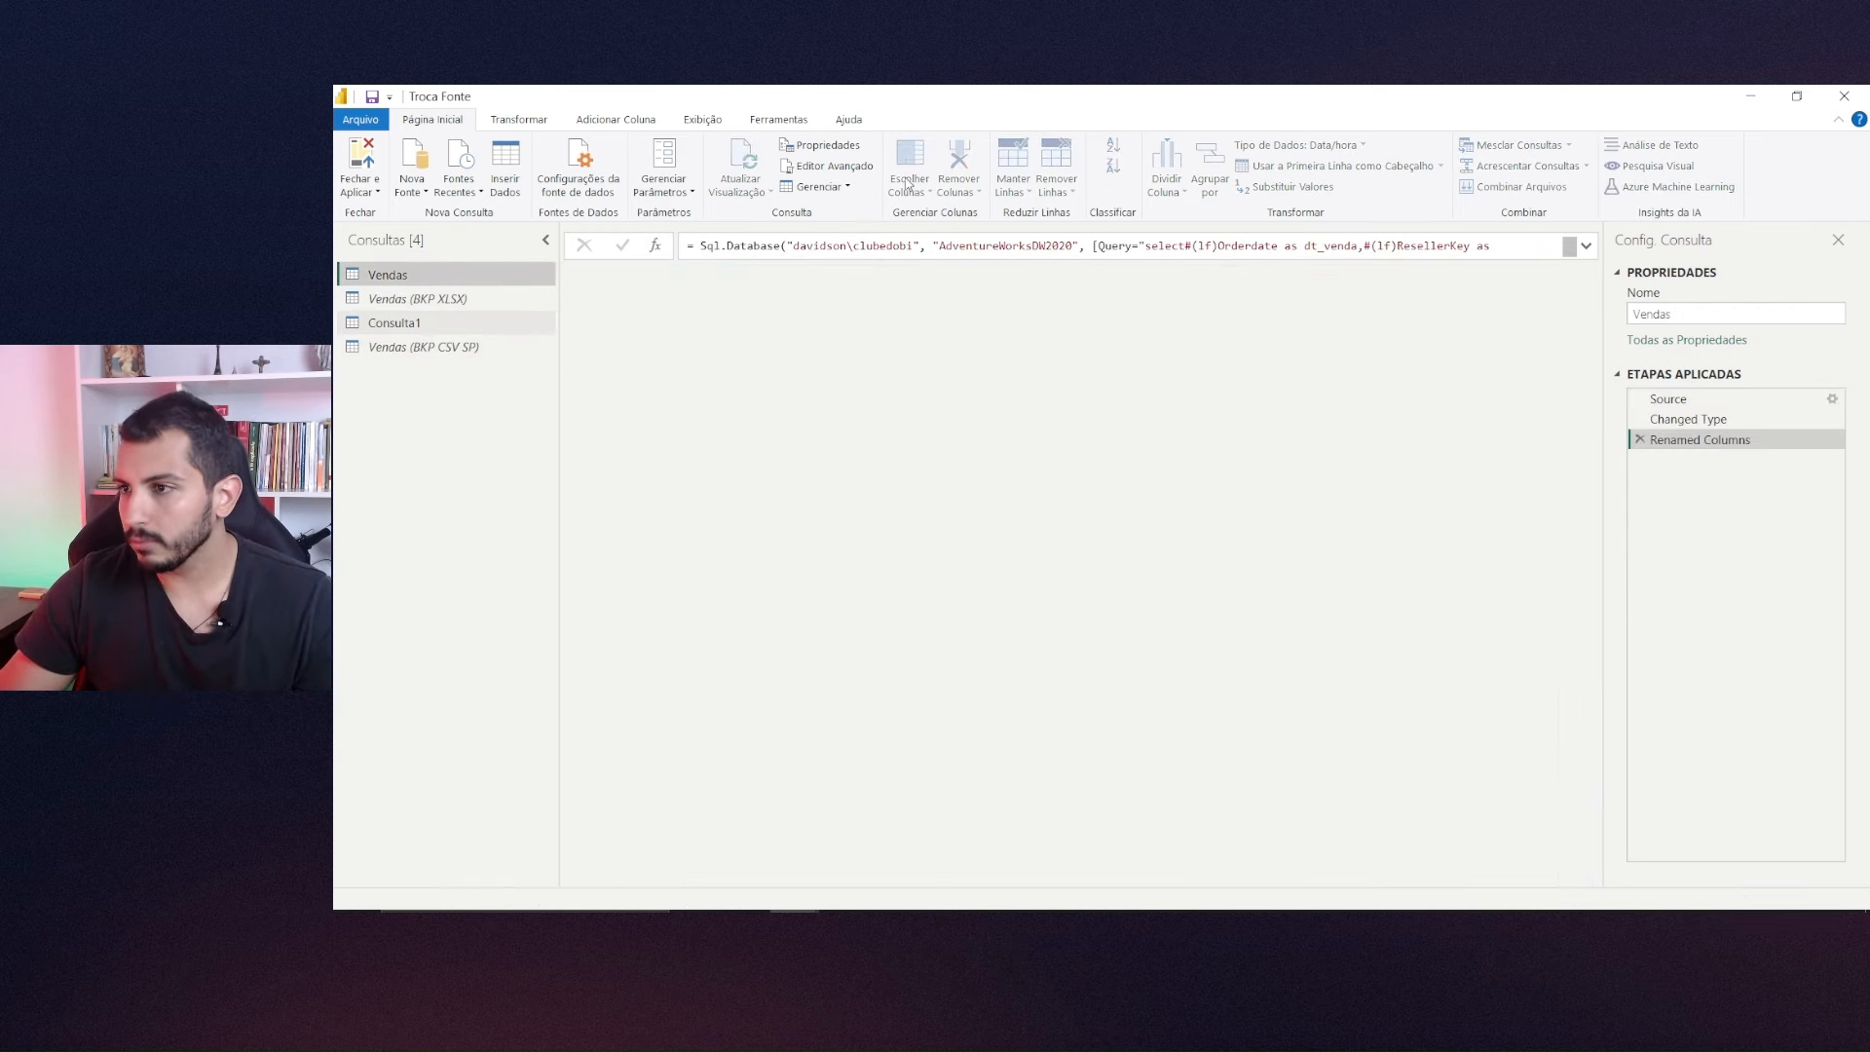
pyautogui.click(833, 168)
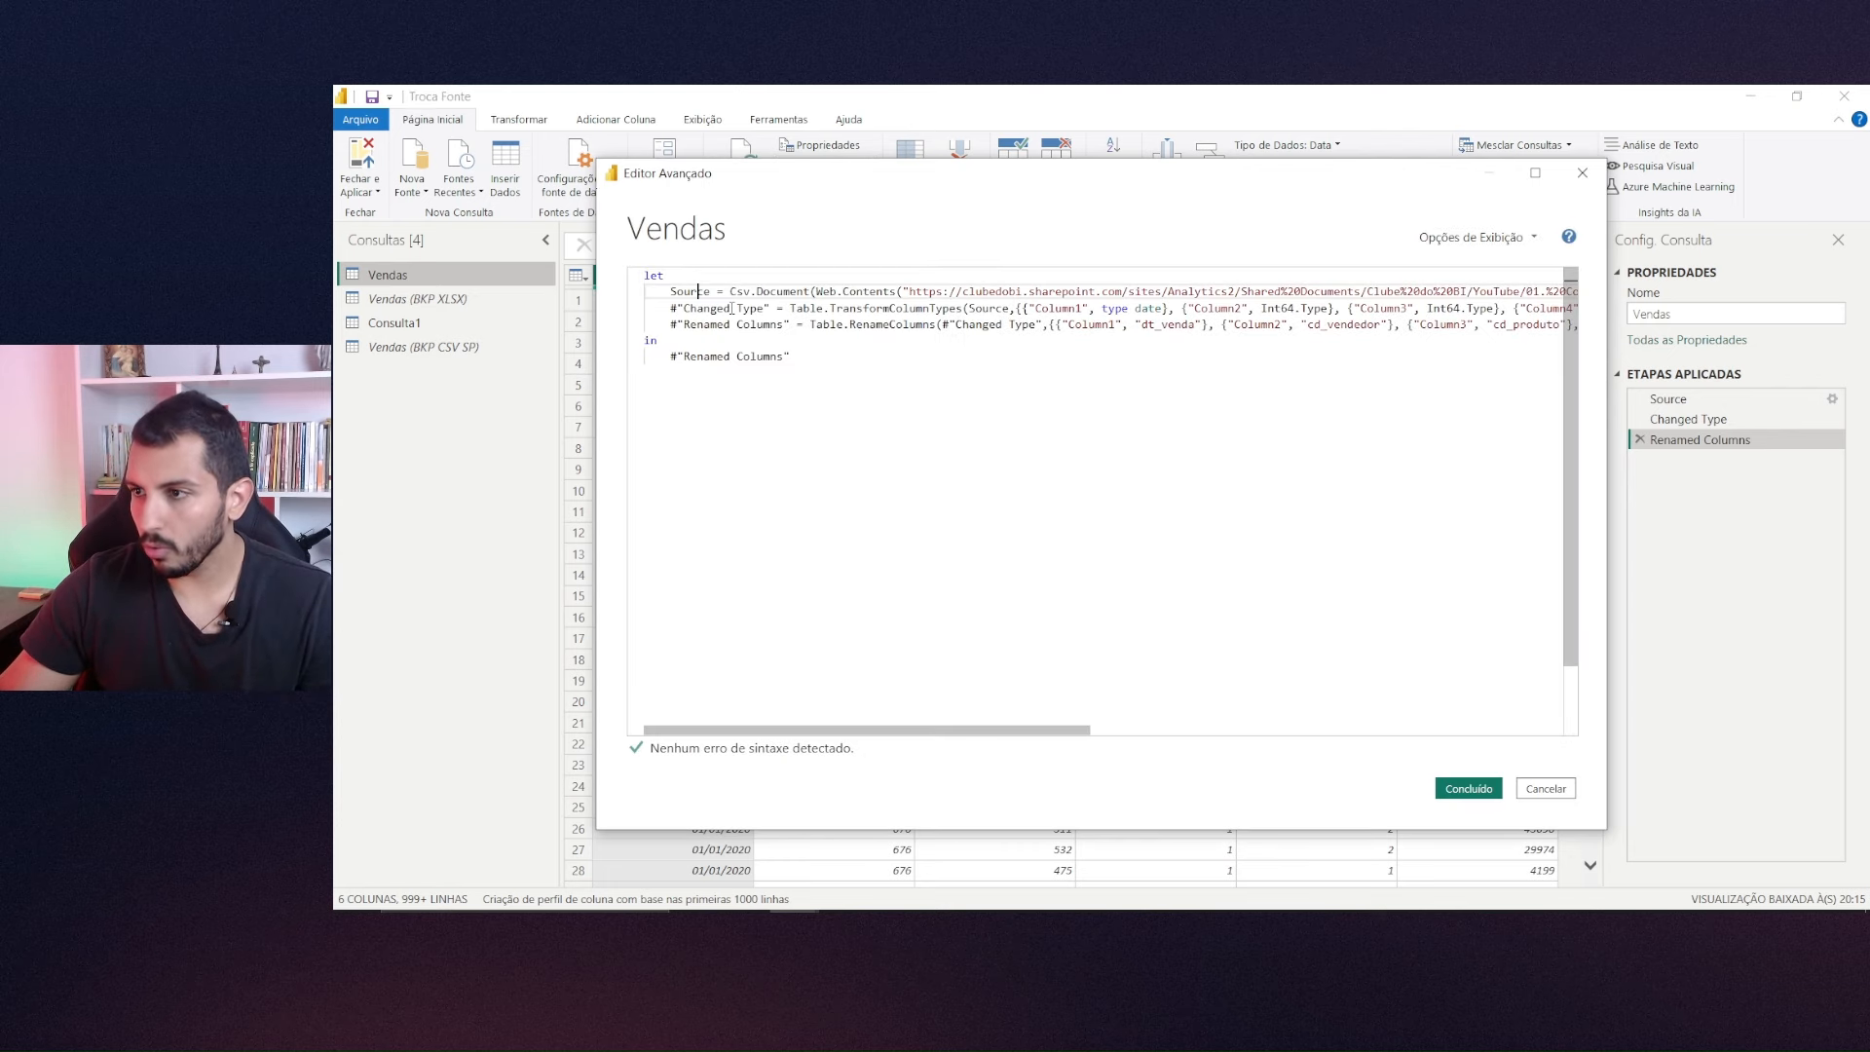
pyautogui.hotkey('ctrl', 'a')
pyautogui.write("select Orderdate as dt_venda, ResellerKey as cd_vendedor, ProductKey as cd_produto, PromotionKey as cd_acao, Orderquantity as qt_itens, Salesamount as vlr_venda from FactResellerSales WHERE orderdate between '2020-01-01' and '2020-01-31'")
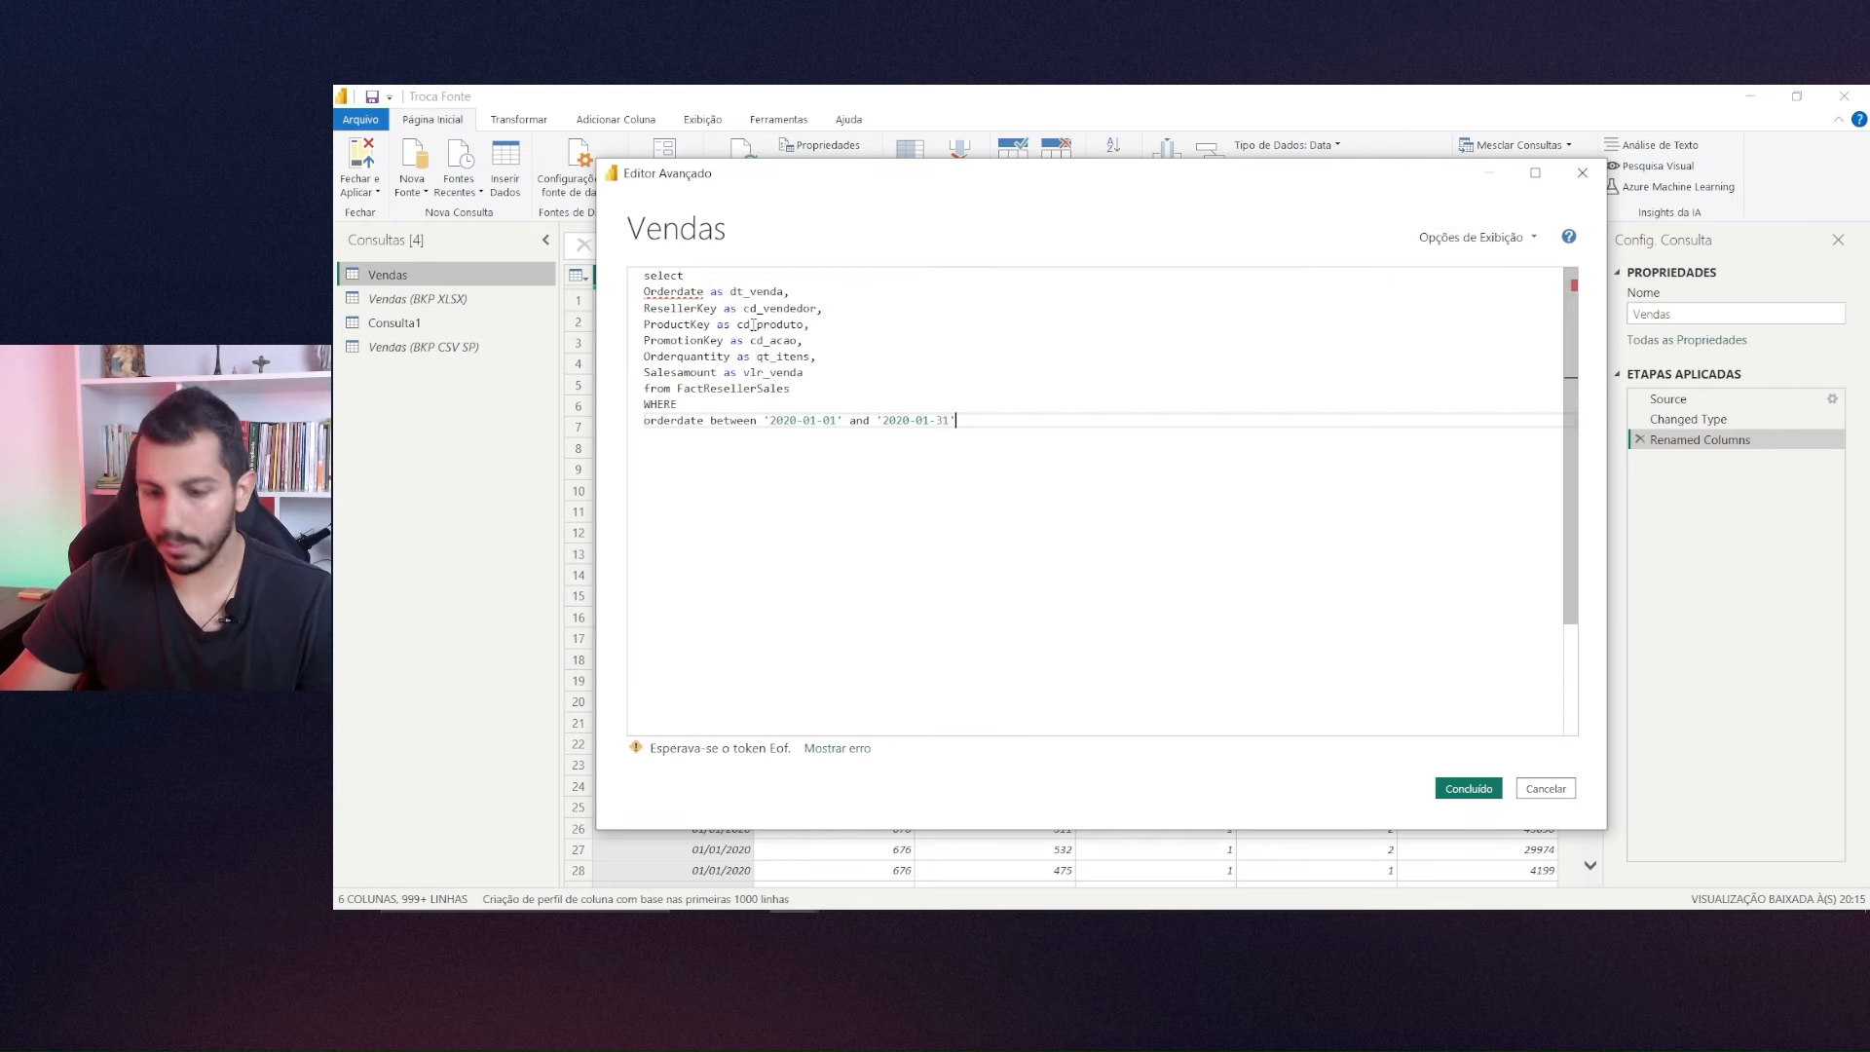
pyautogui.hotkey('ctrl', 'z')
pyautogui.click(1582, 173)
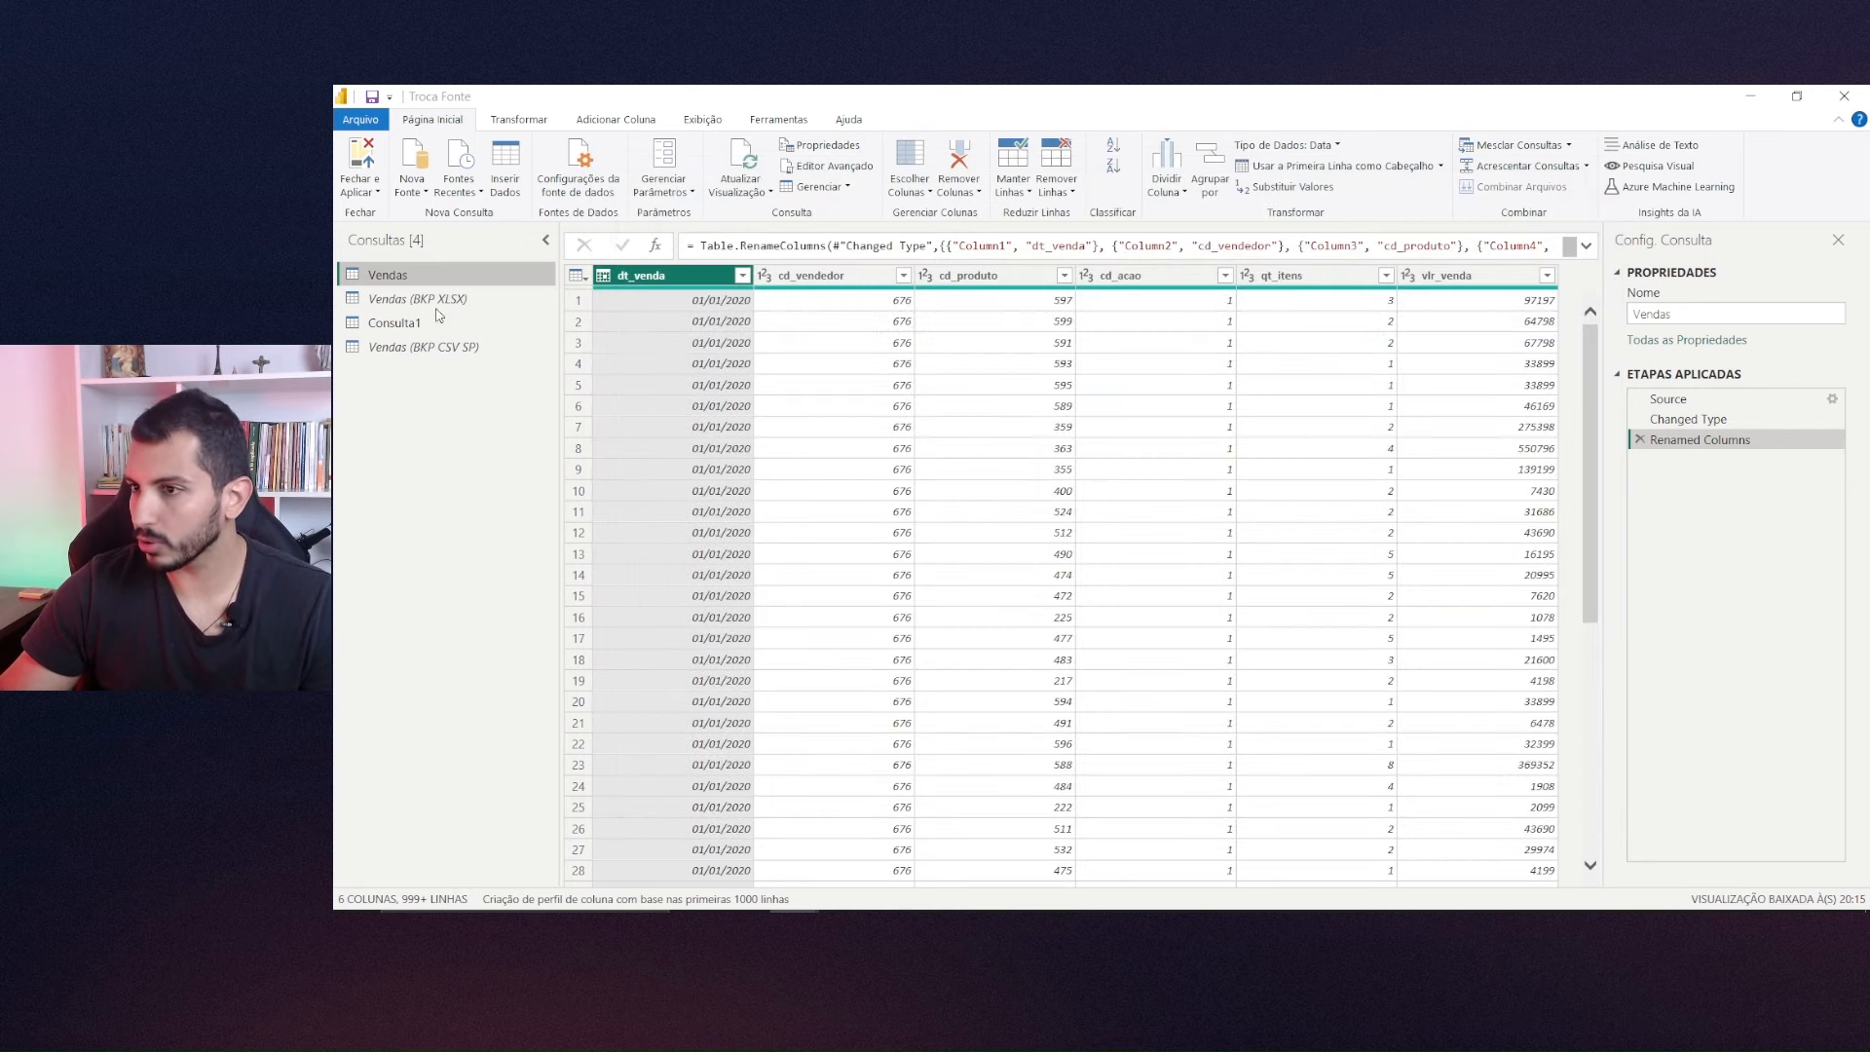
# Copy the entire M code of the Consulta1 query.
pyautogui.click(407, 330)
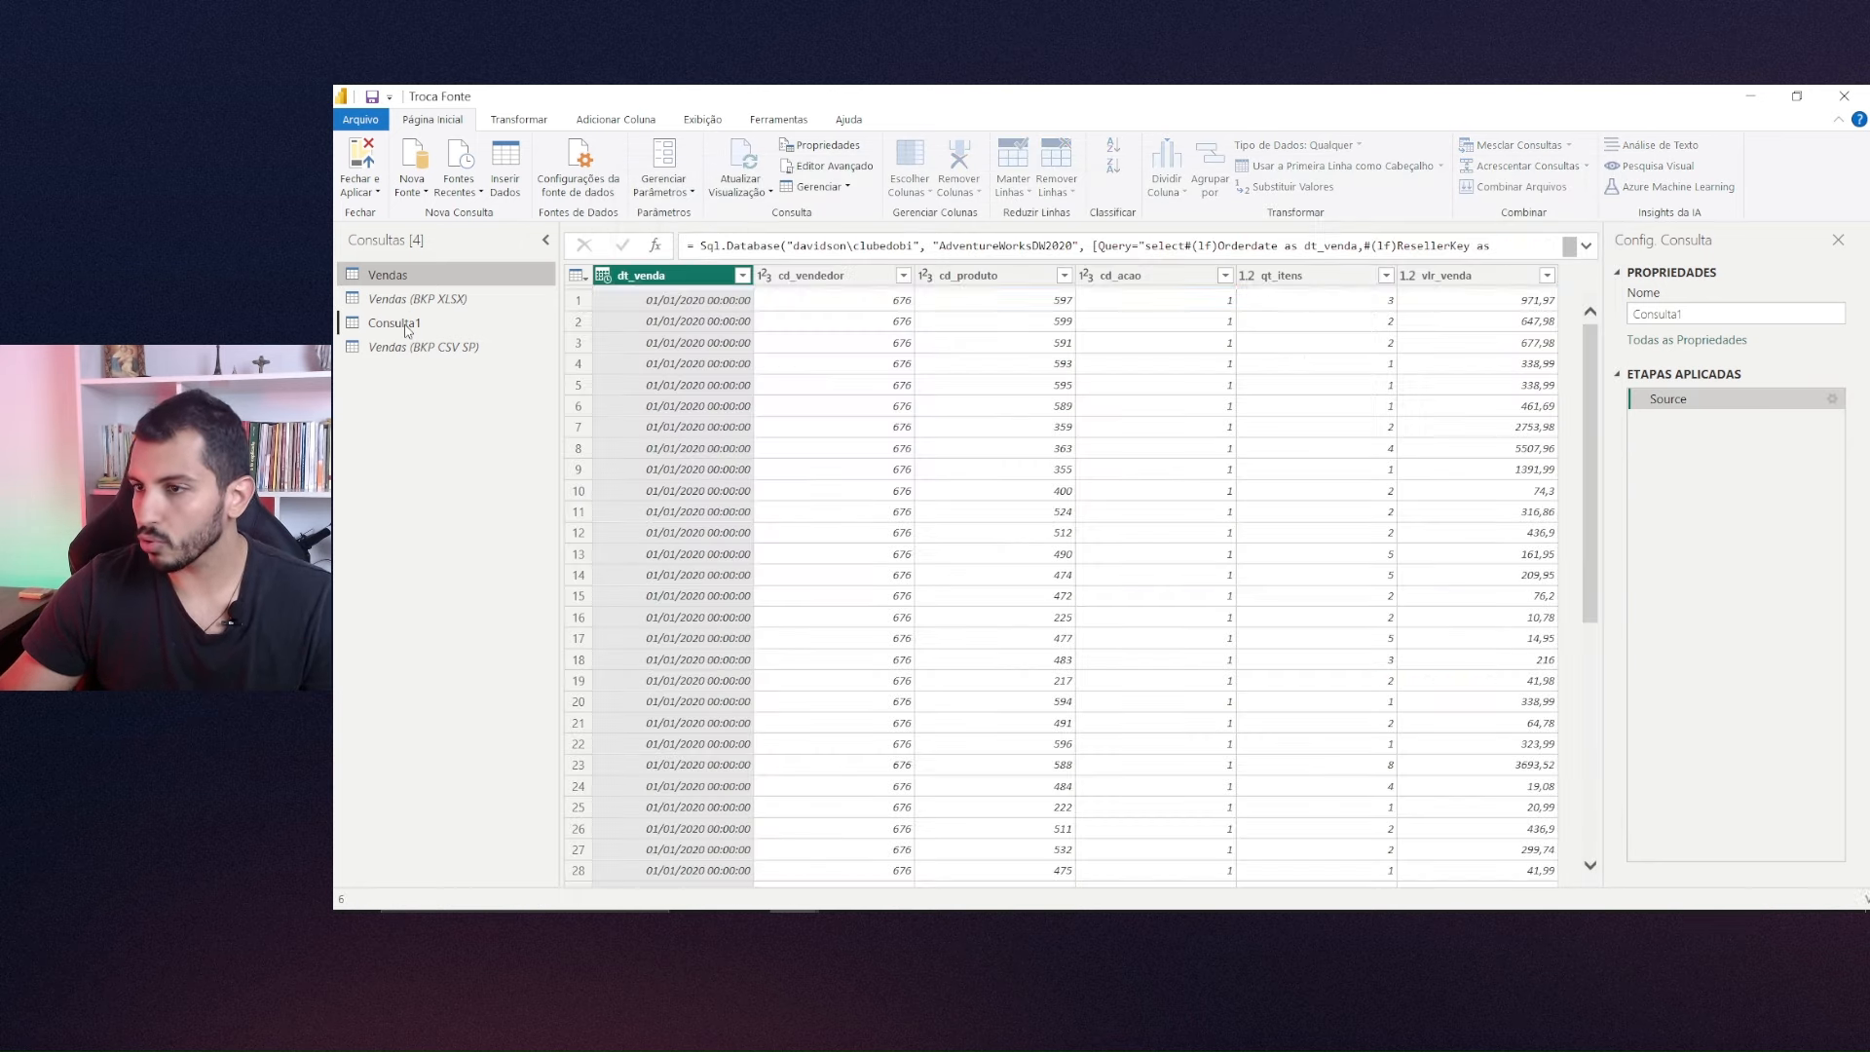
pyautogui.click(828, 166)
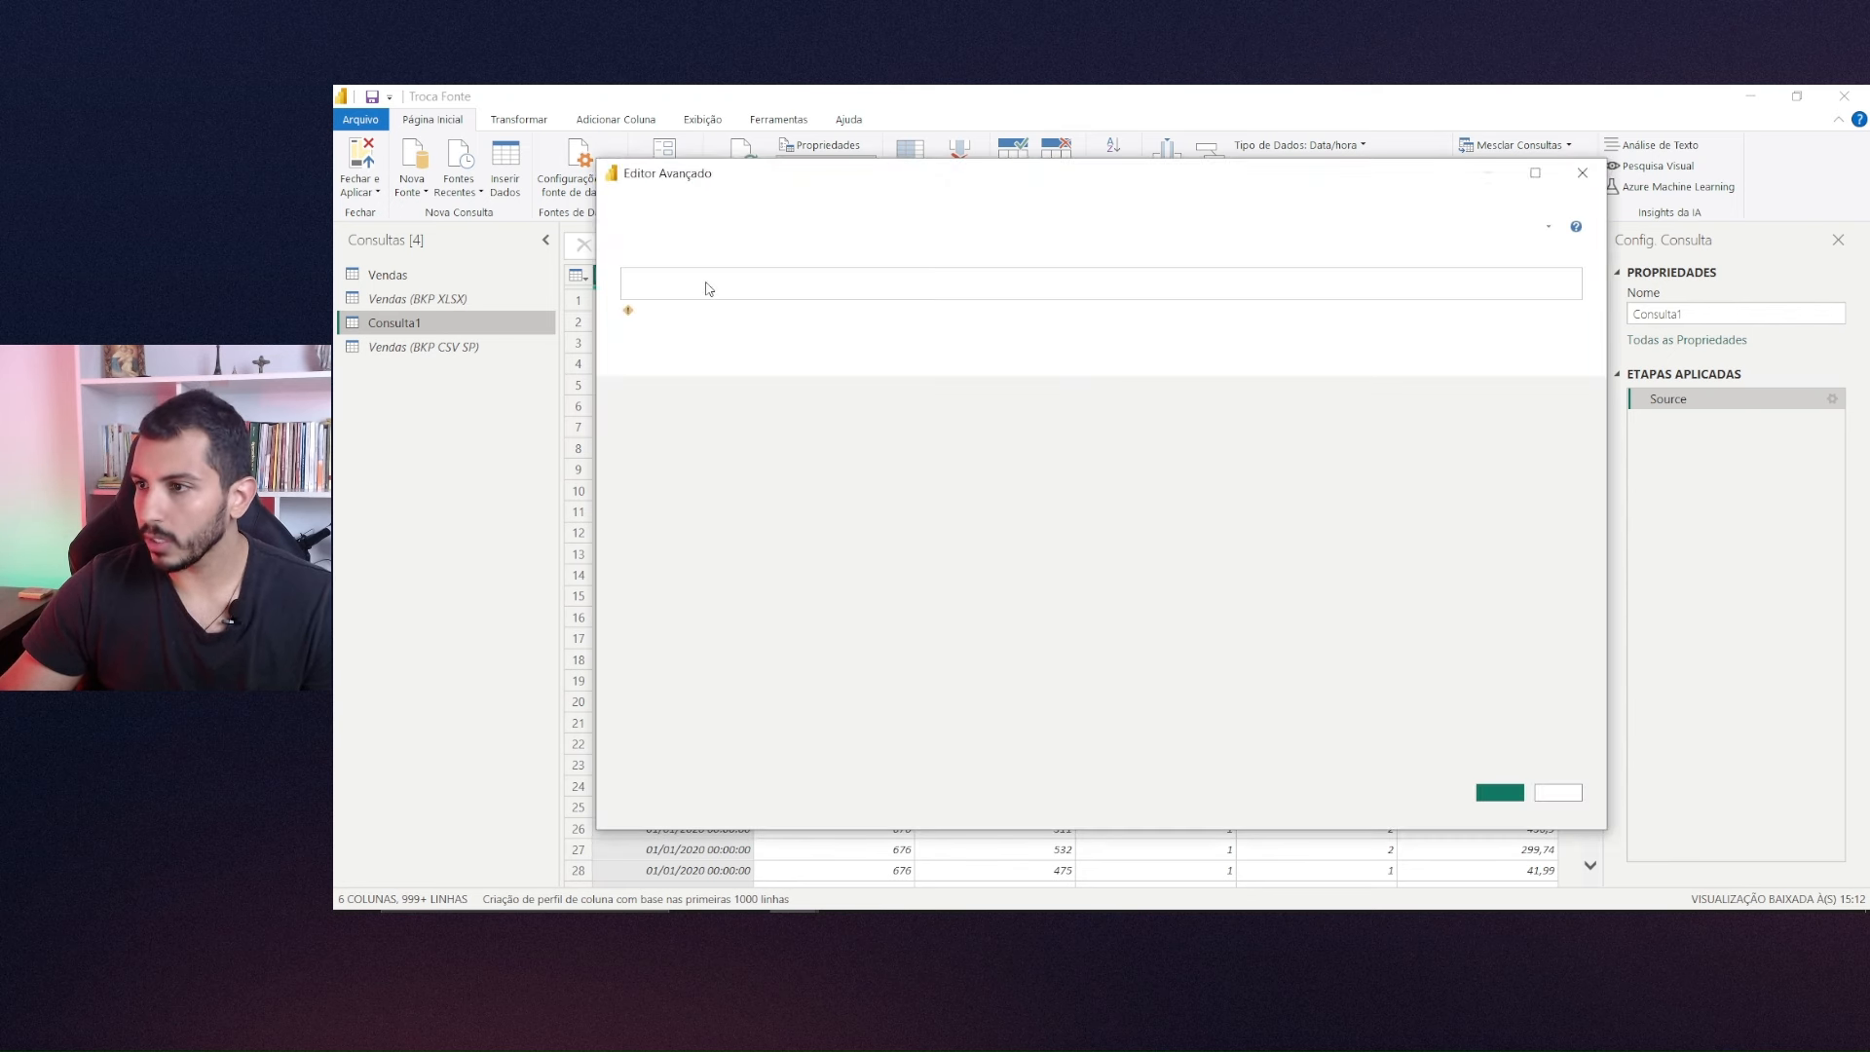
pyautogui.hotkey('ctrl', 'a')
pyautogui.hotkey('ctrl', 'c')
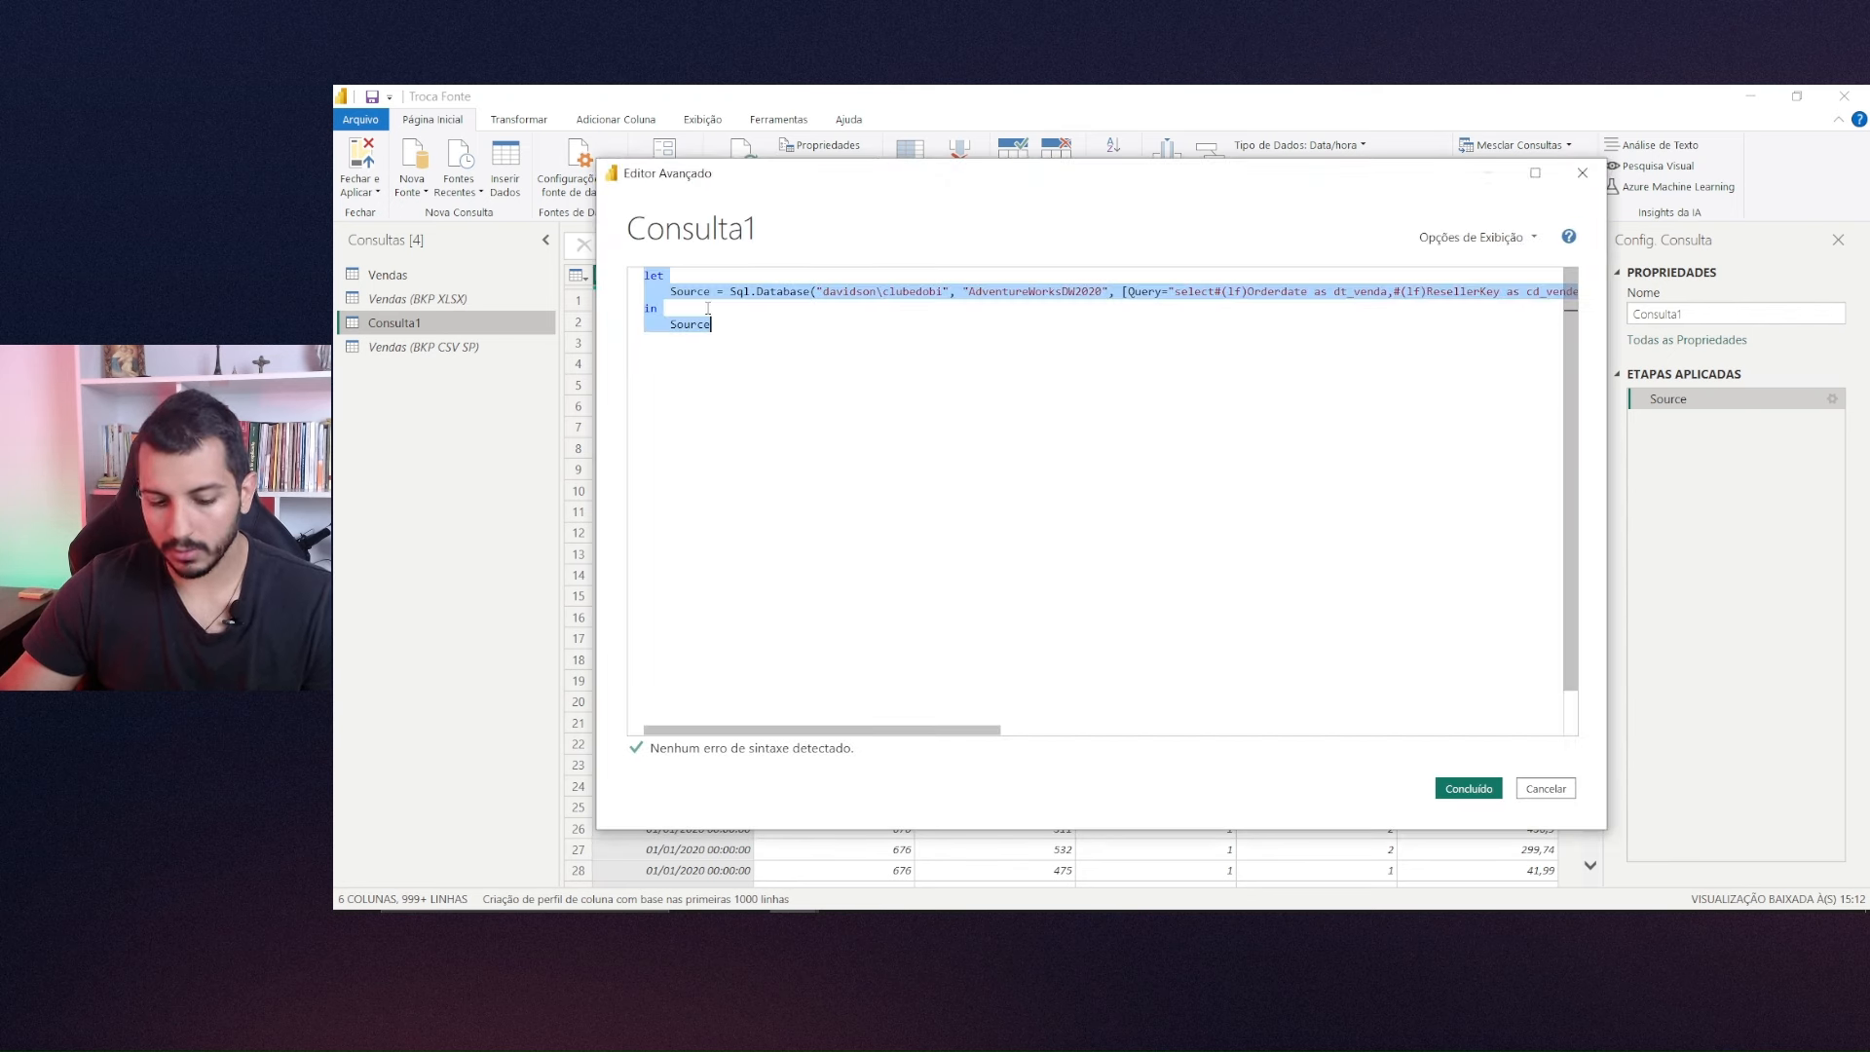
pyautogui.click(1582, 173)
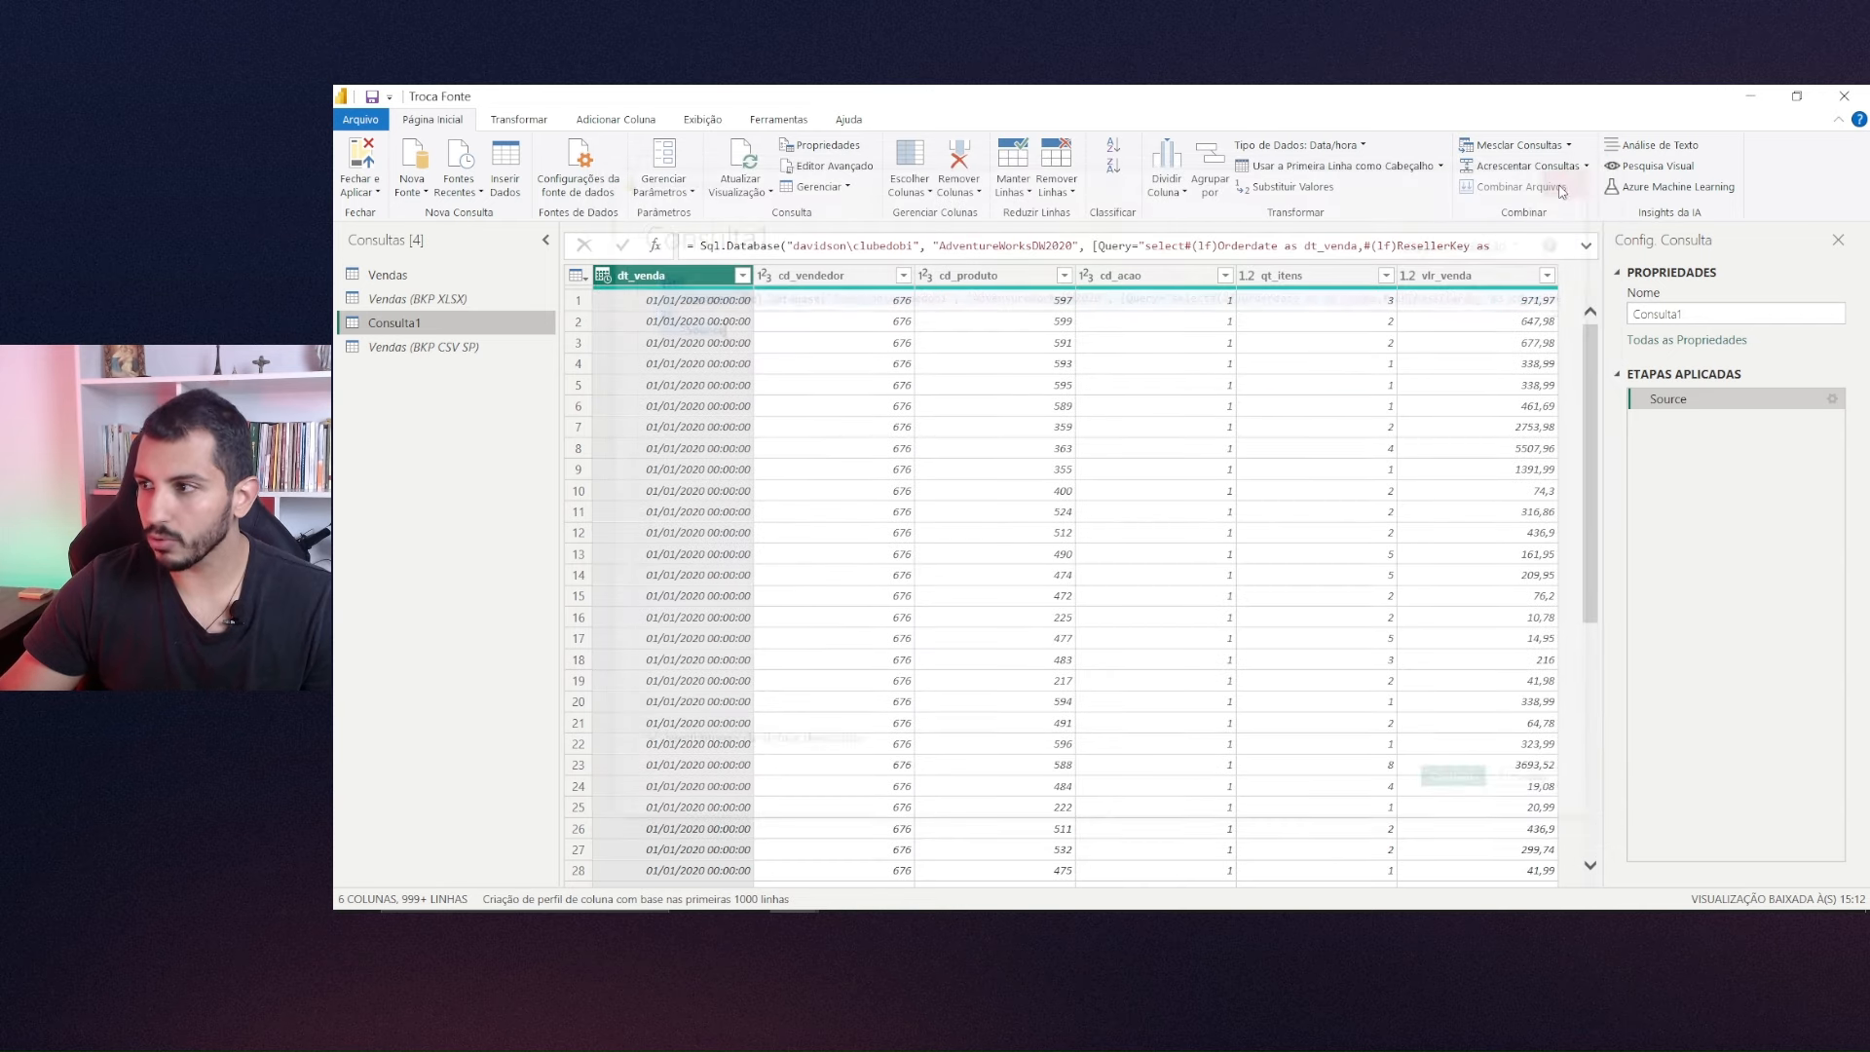
# Replace the entire M code of the Vendas query with the copied SQL Server code and accept it.
pyautogui.click(409, 276)
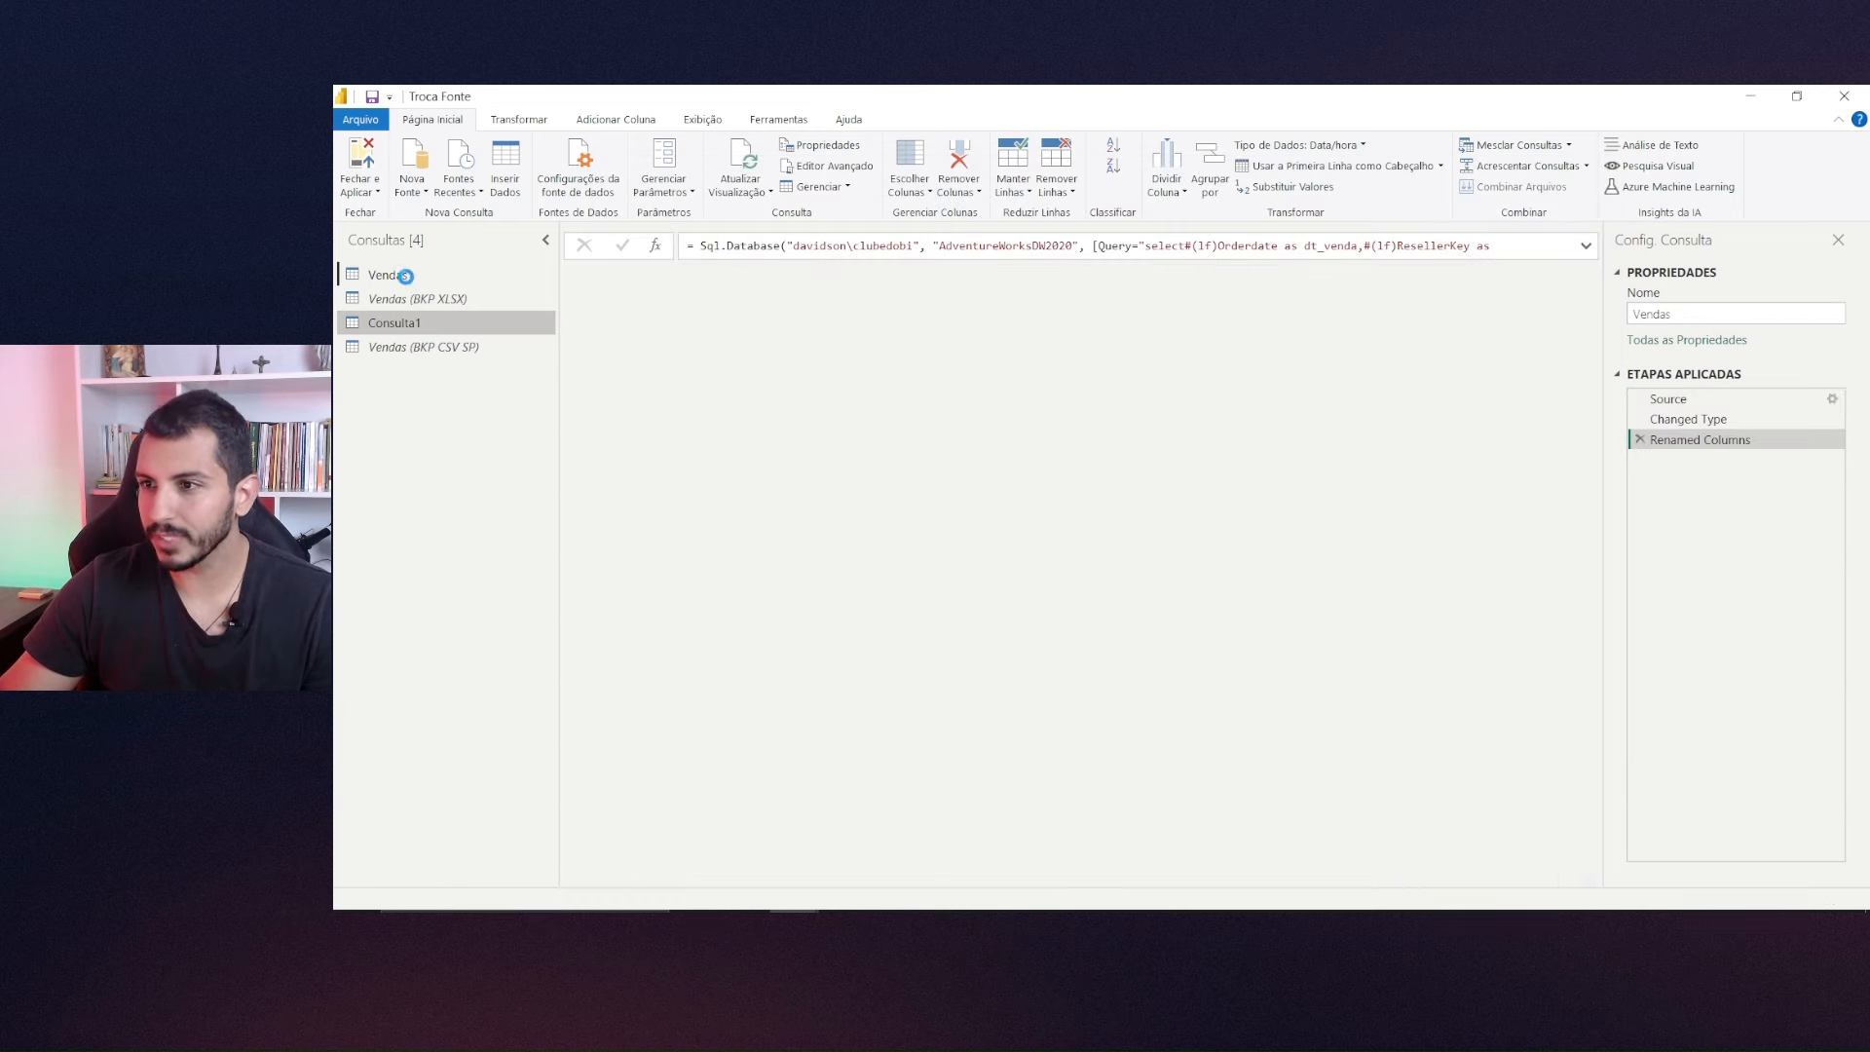
pyautogui.click(828, 165)
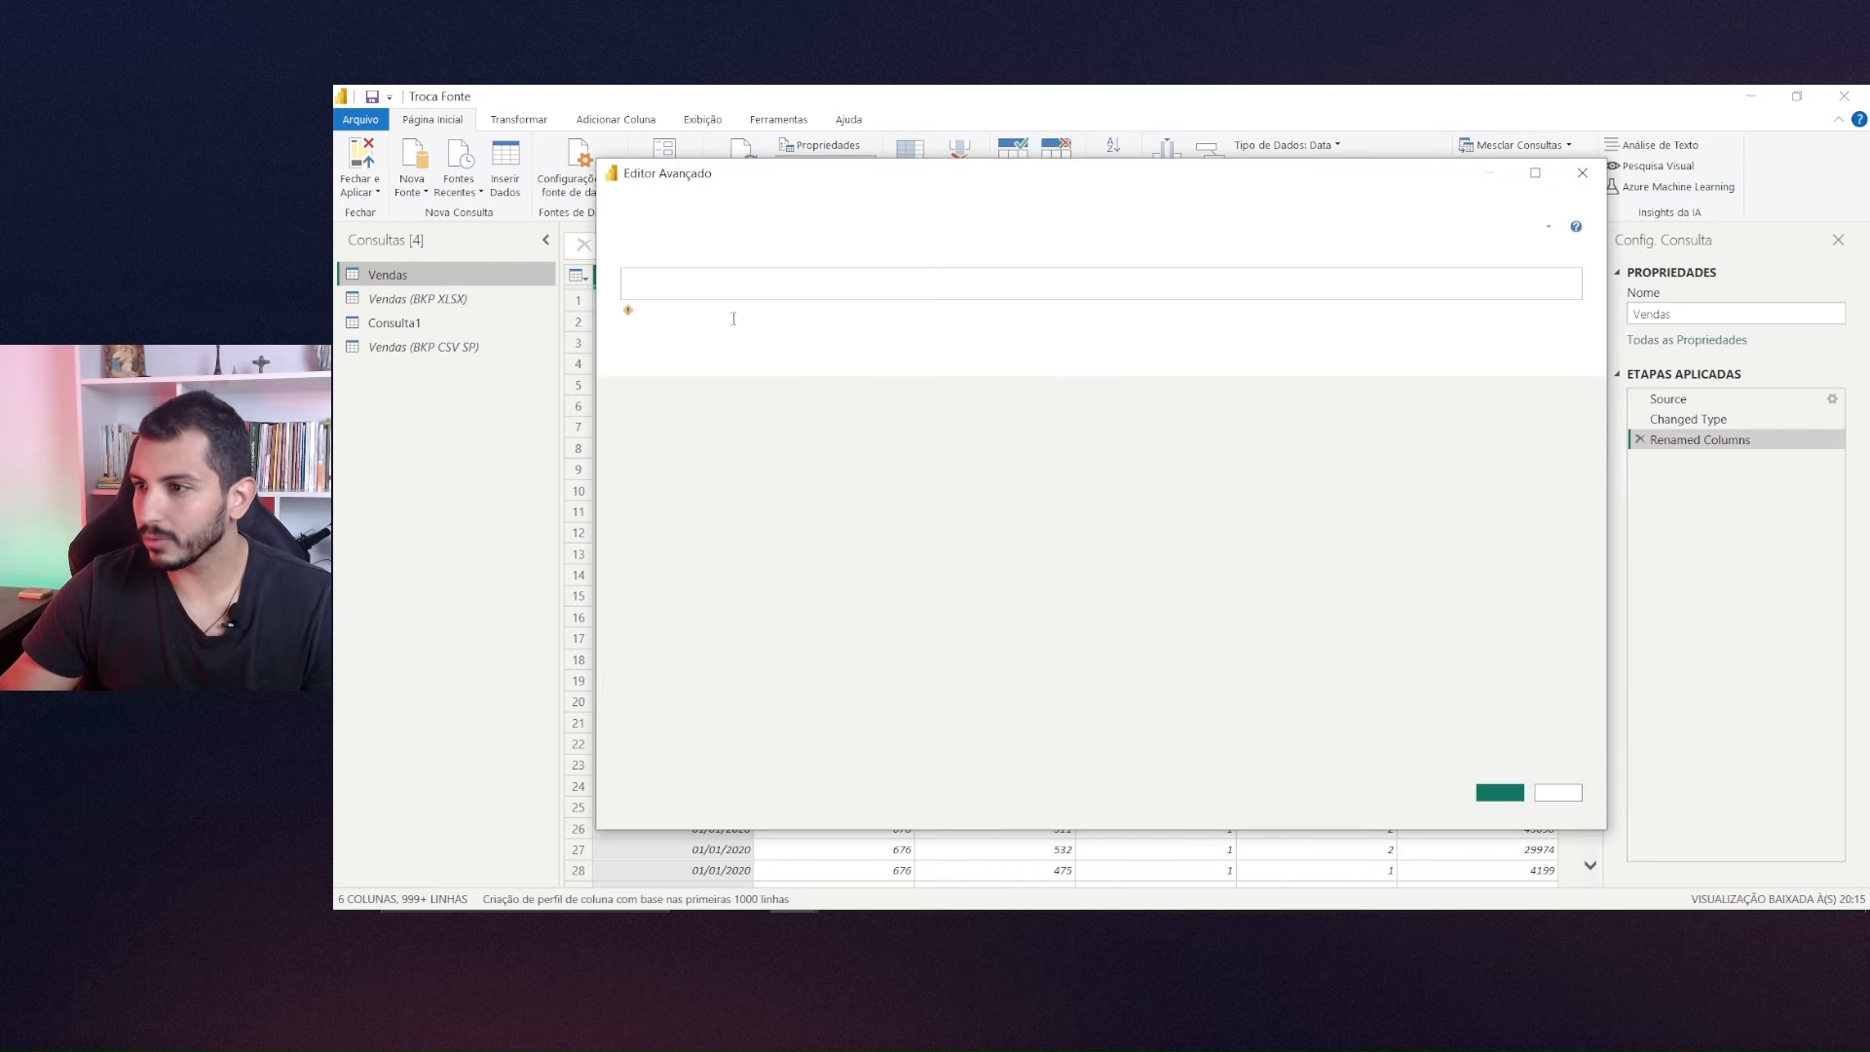
pyautogui.hotkey('ctrl', 'a')
pyautogui.hotkey('ctrl', 'v')
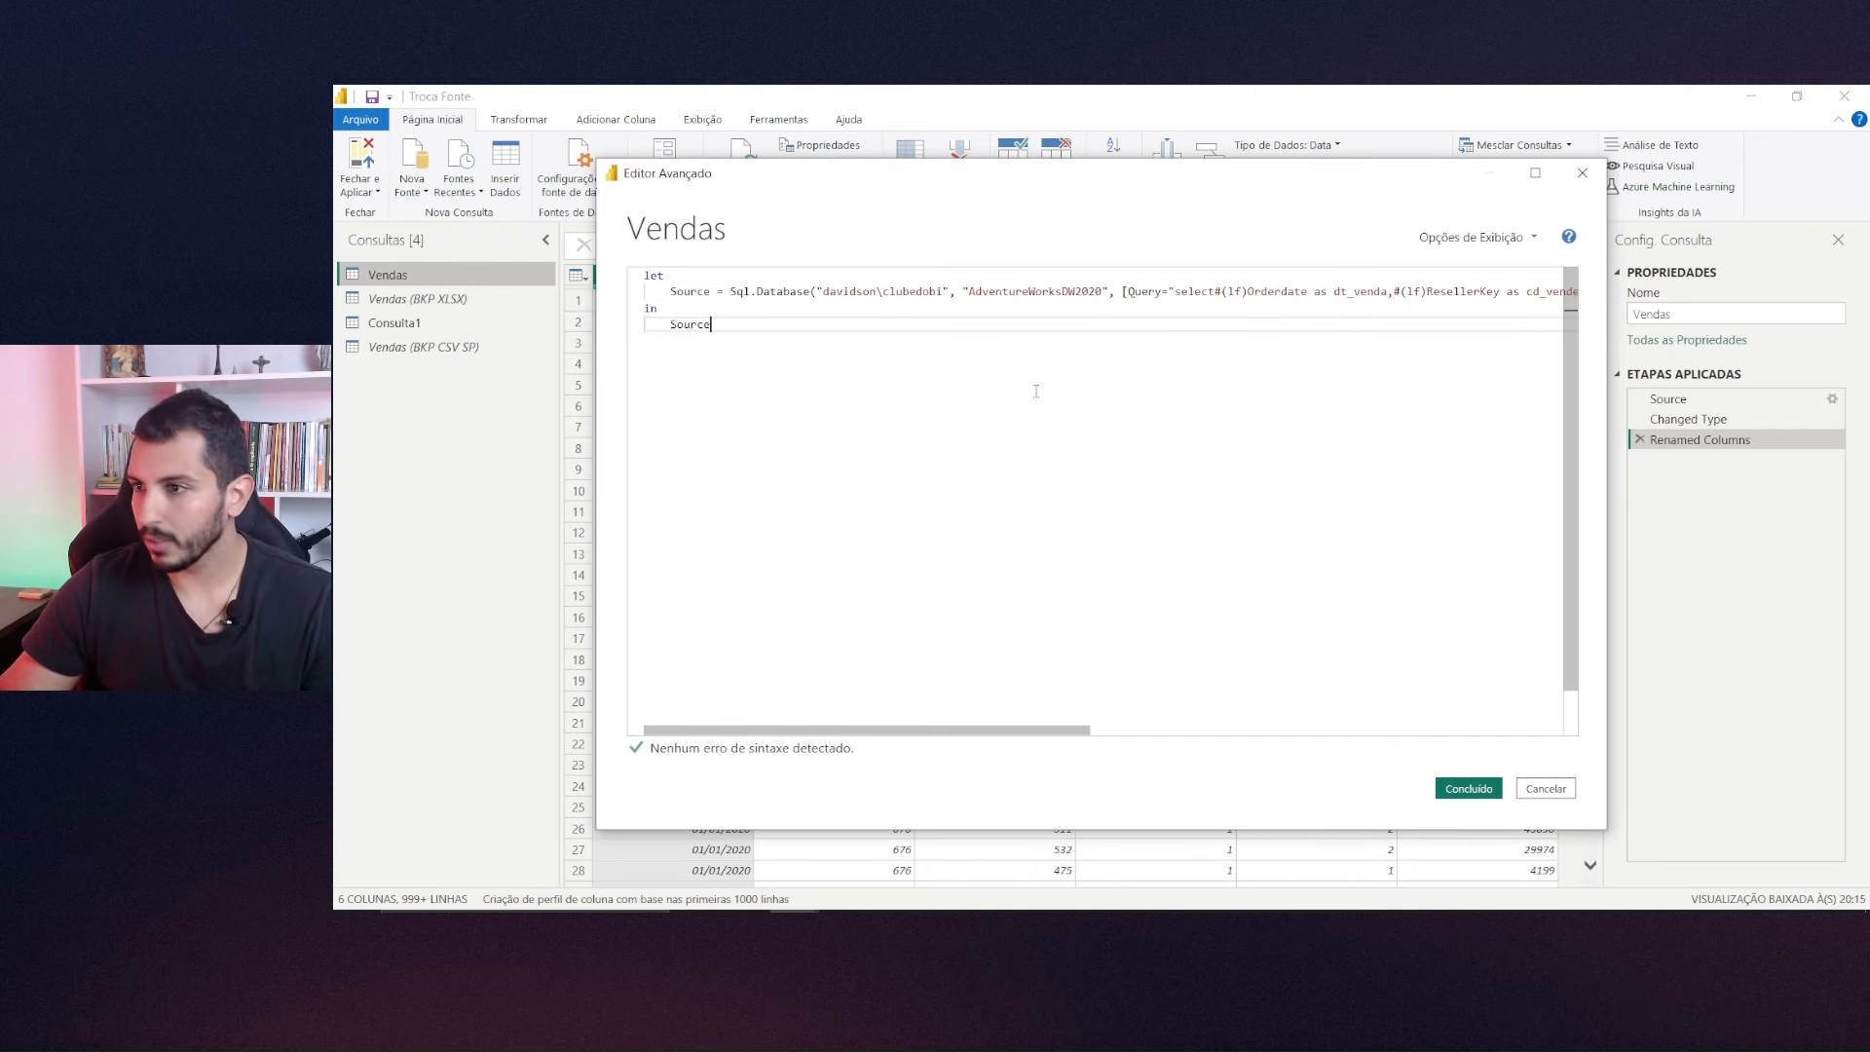
pyautogui.click(1469, 789)
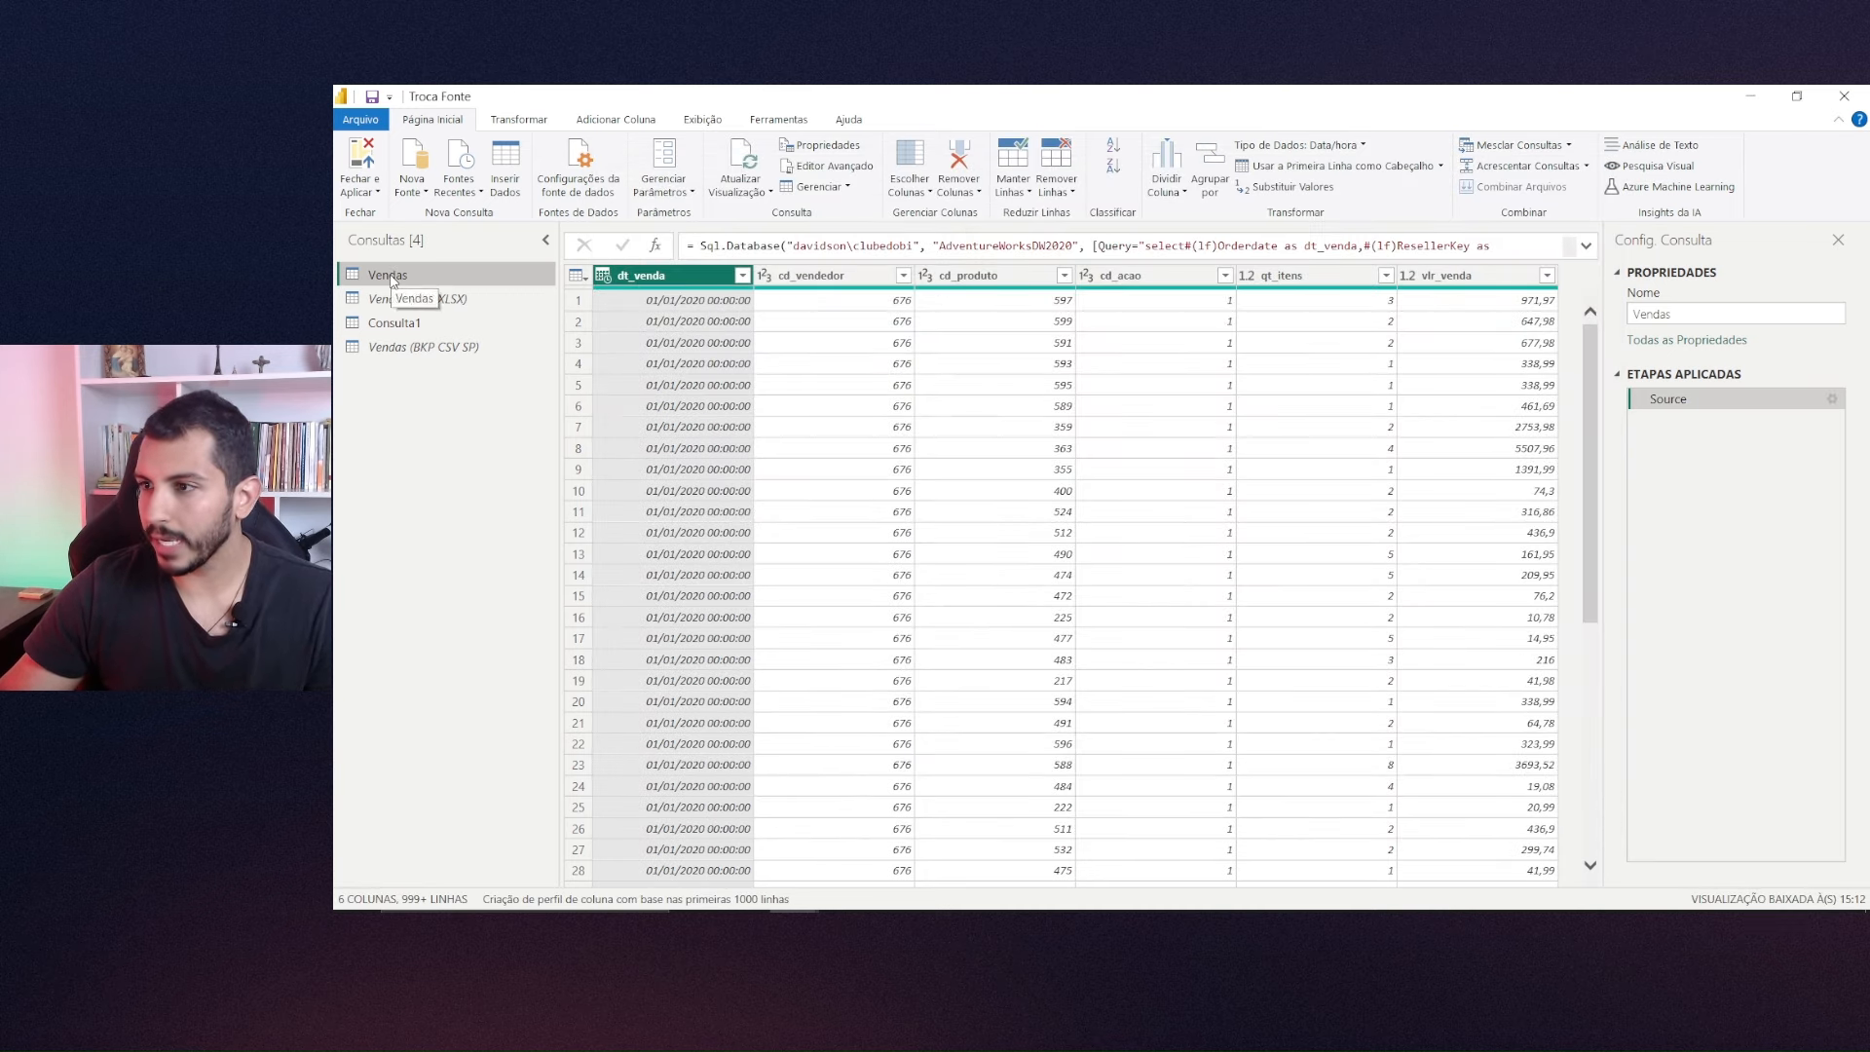
# Set the dt_venda column of the Vendas query to the Date type and compare the query with Vendas (BKP CSV SP).
pyautogui.click(603, 278)
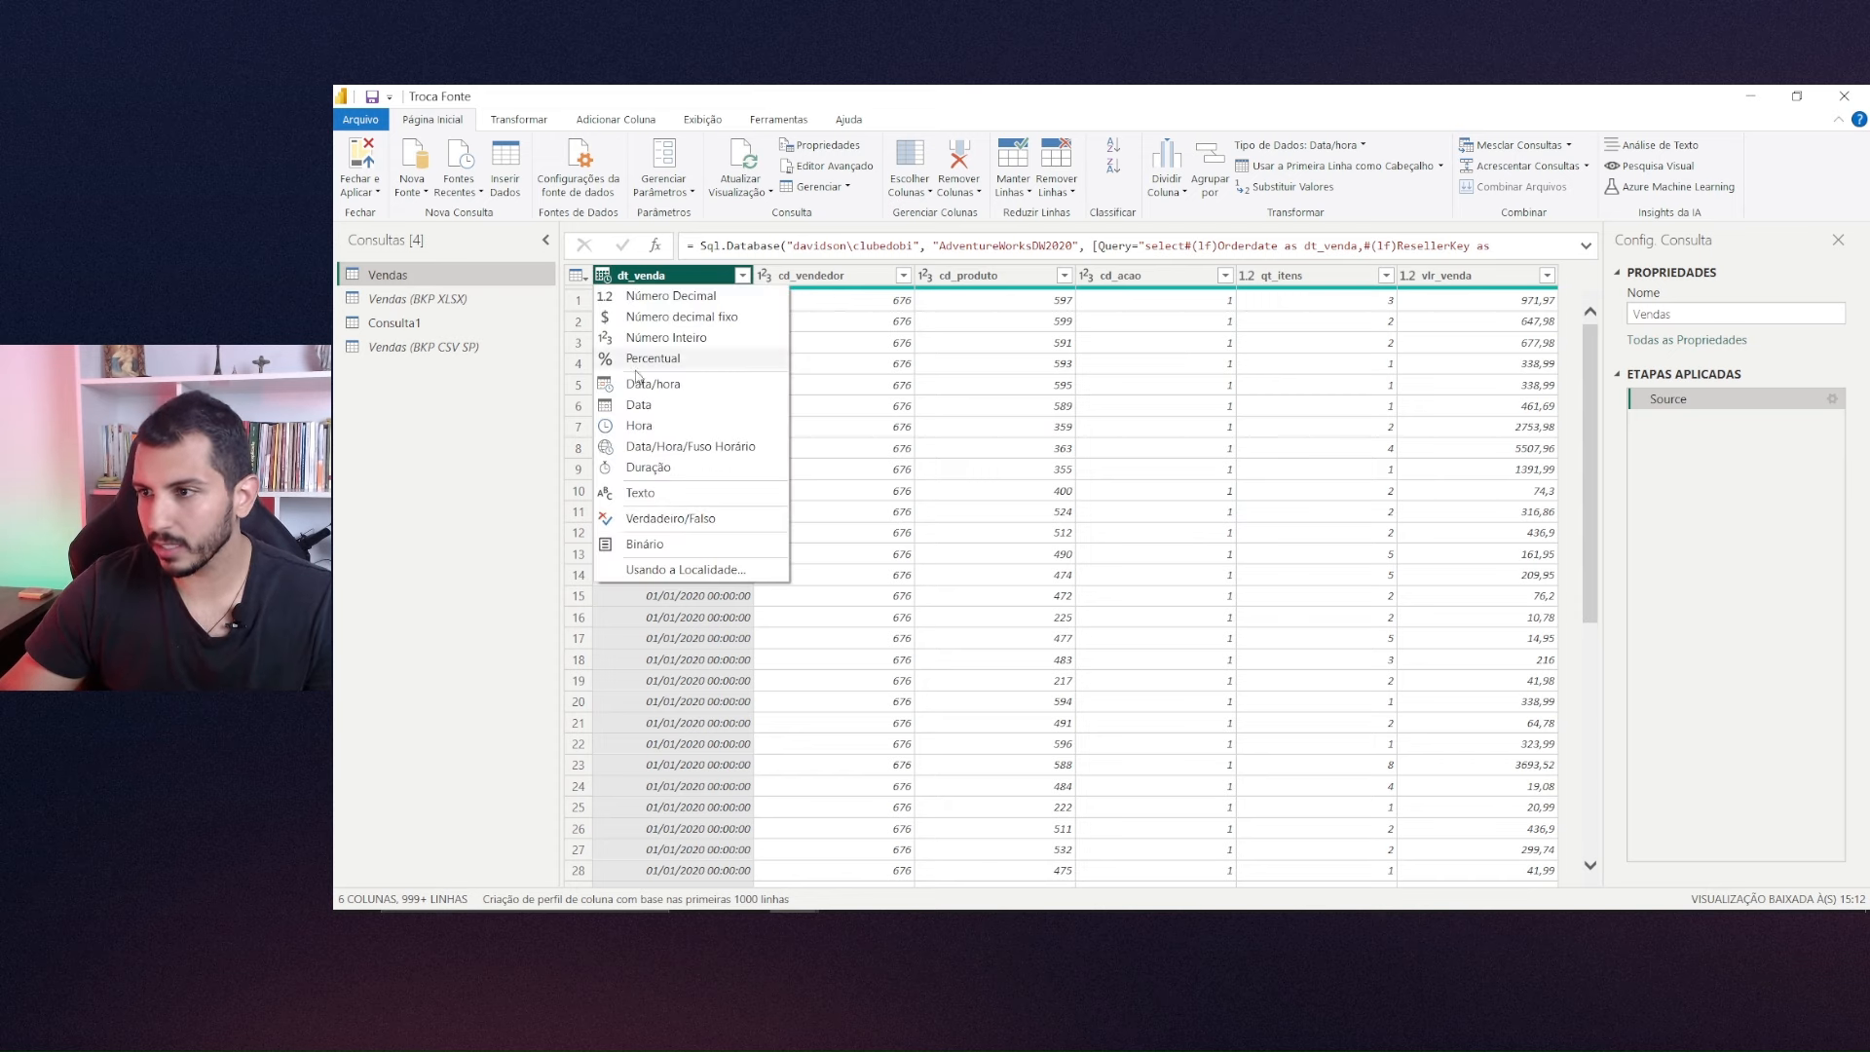
pyautogui.click(640, 405)
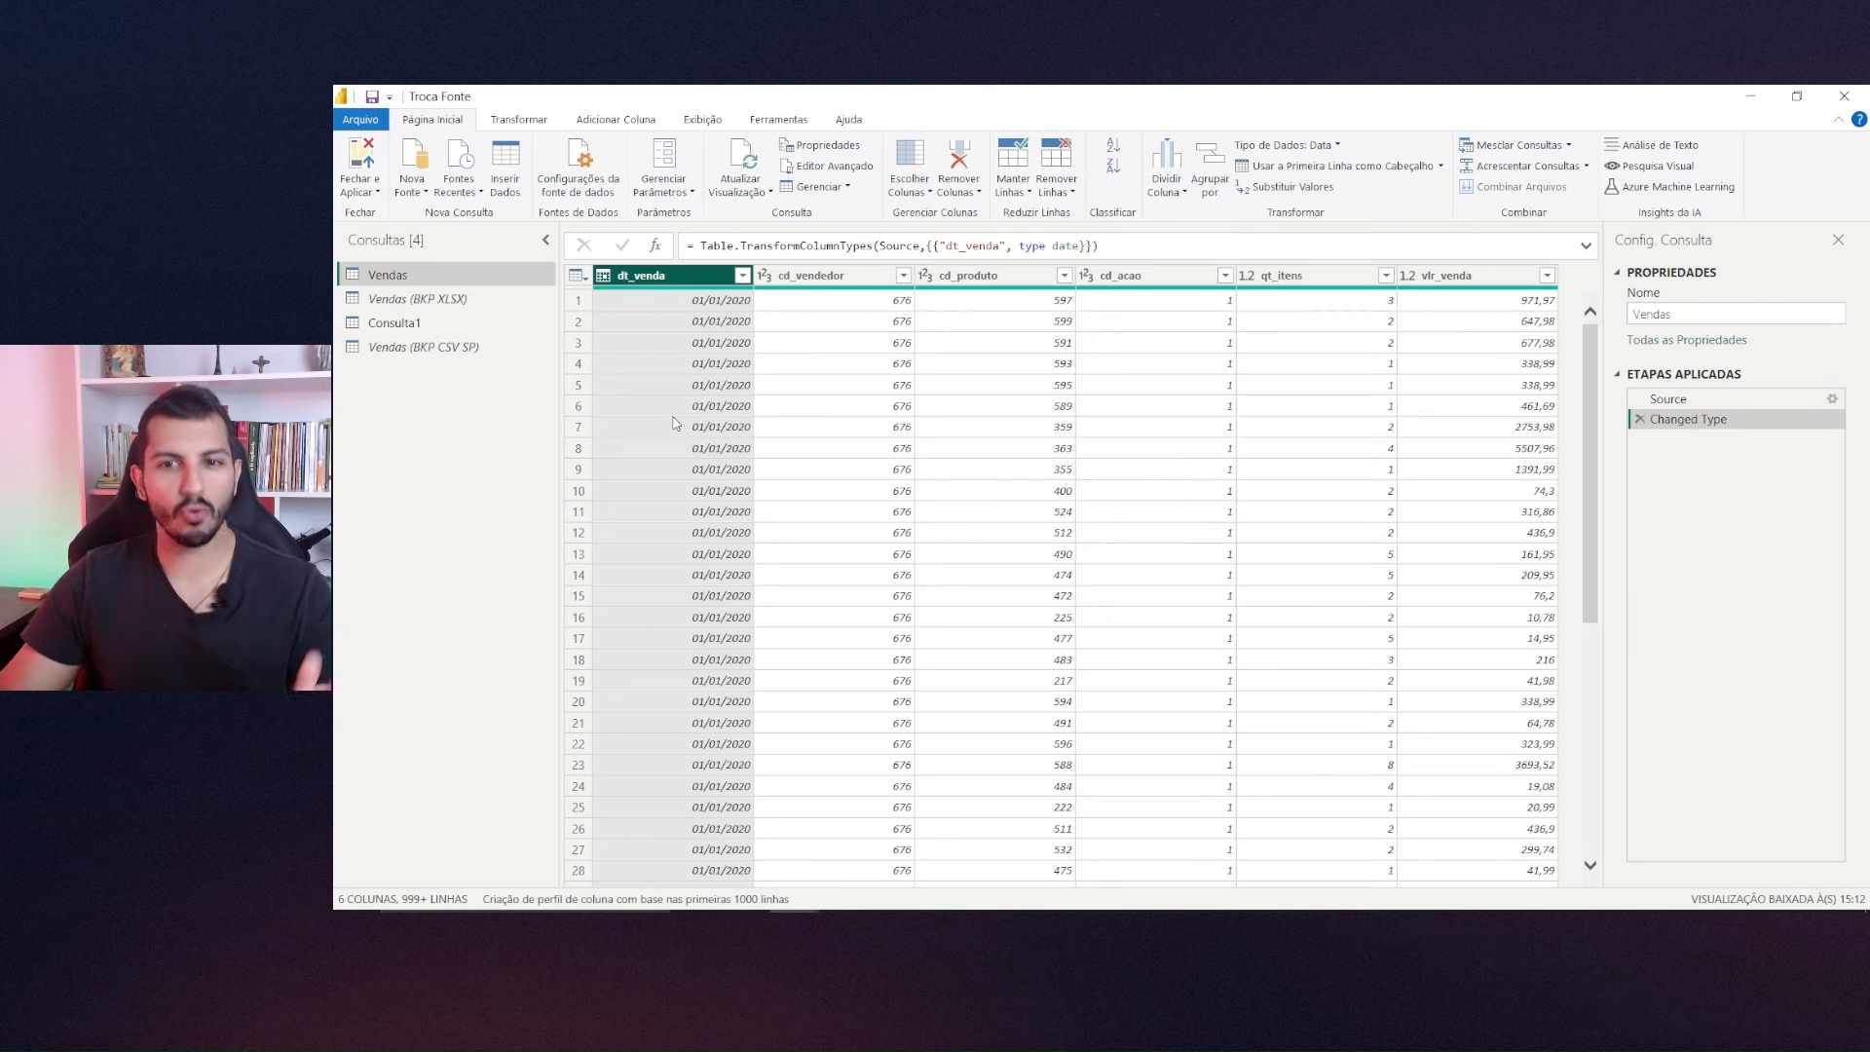
pyautogui.click(421, 351)
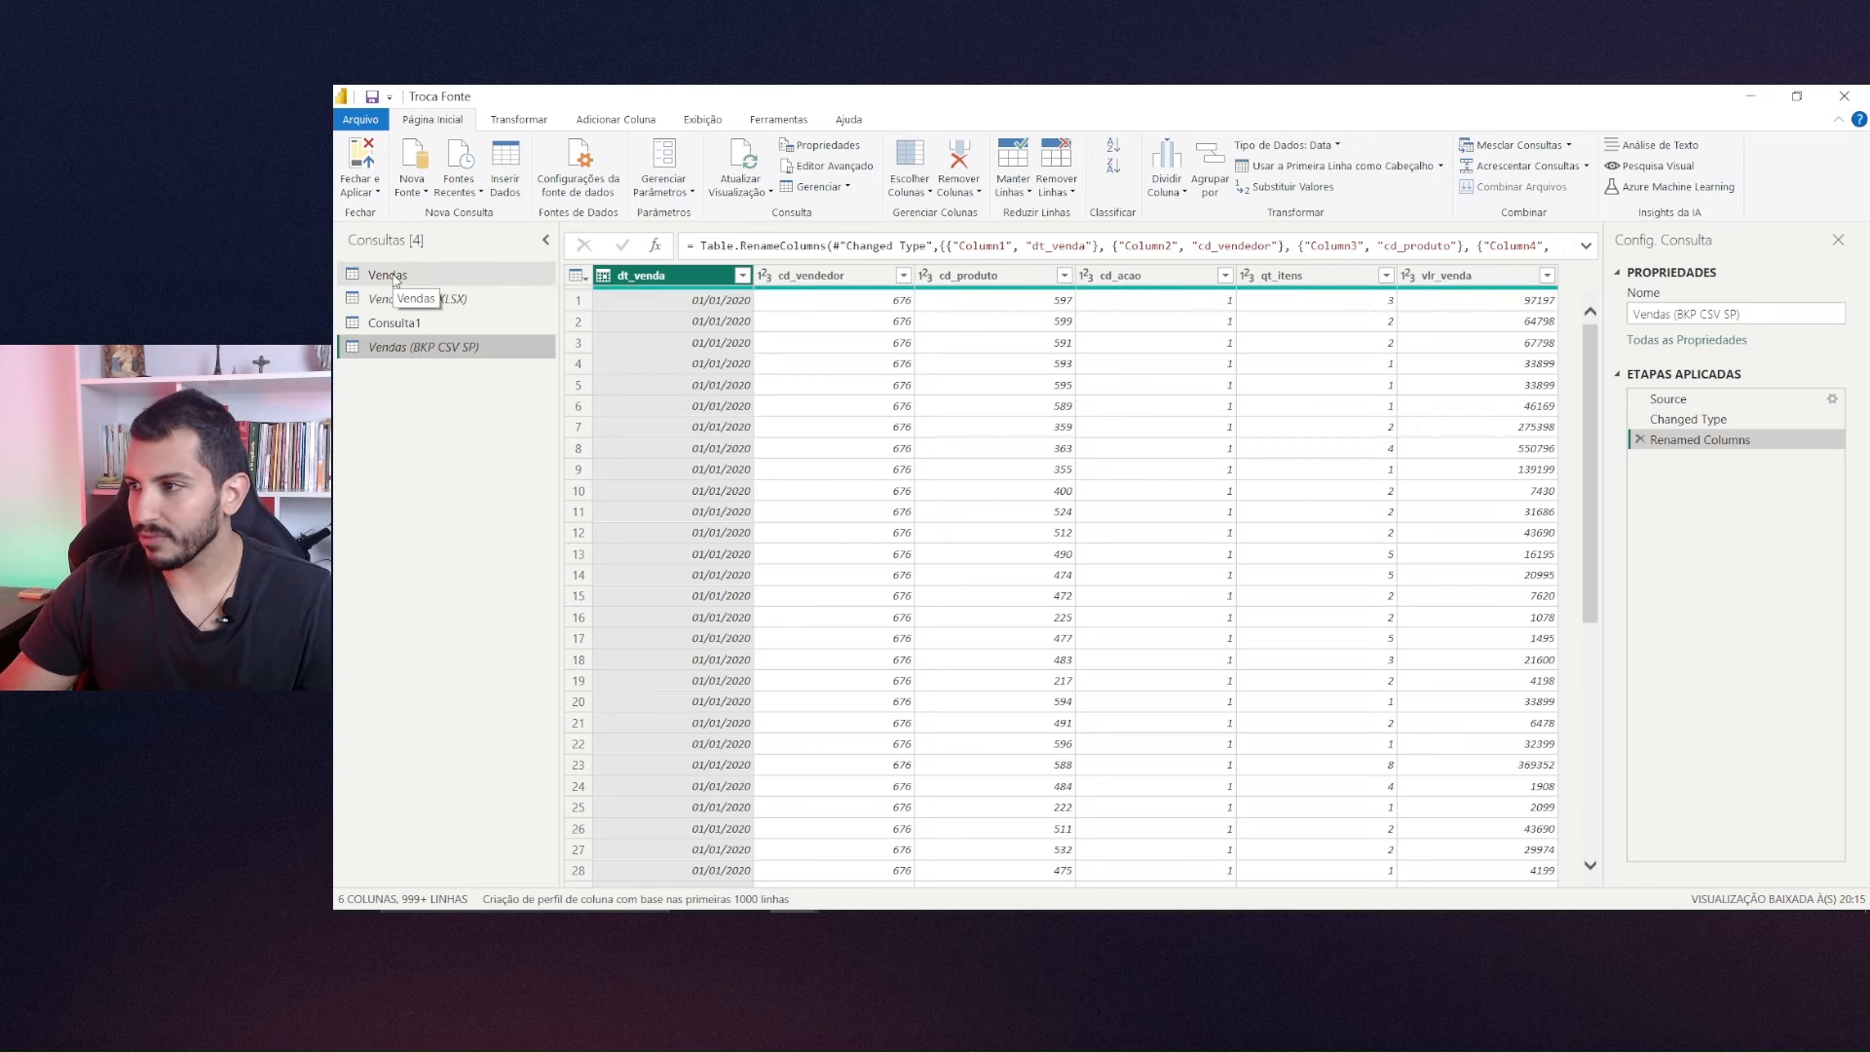
pyautogui.click(394, 280)
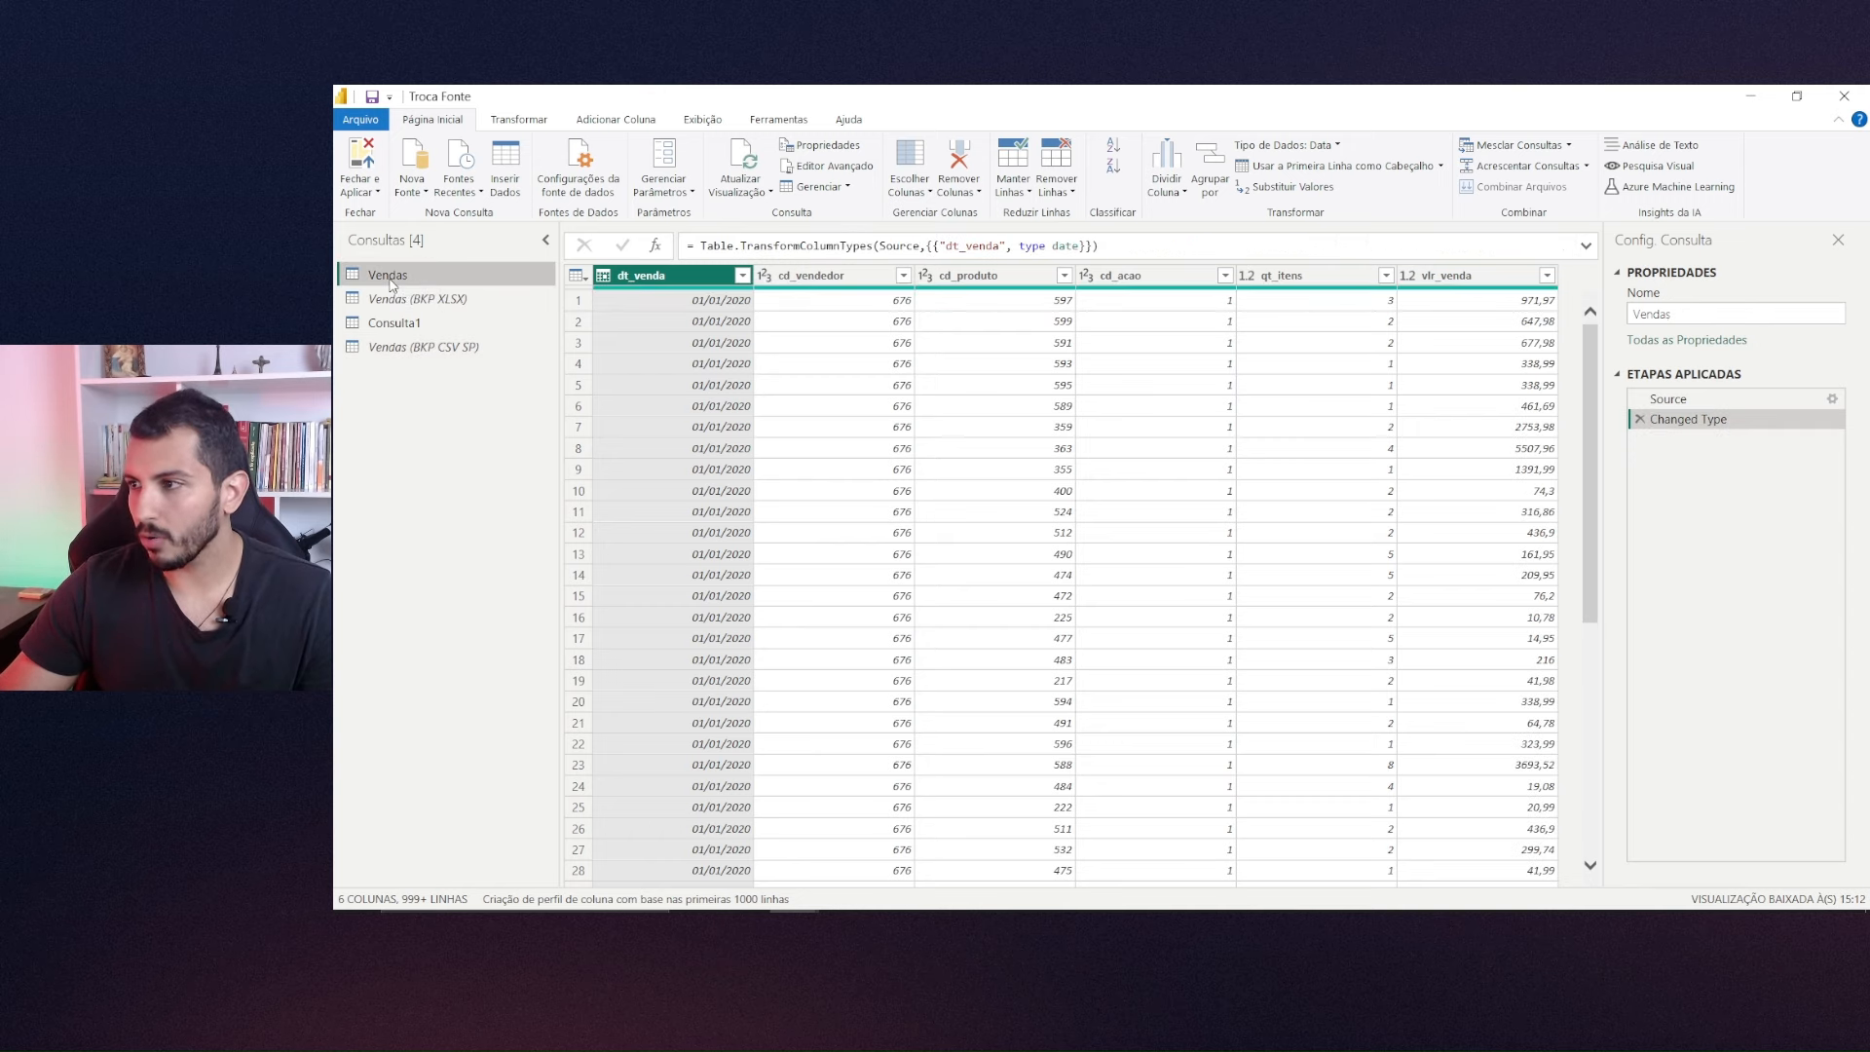
# Delete the Consulta1 query, then close the query editor and apply the changes to the report.
pyautogui.rightClick(422, 326)
pyautogui.click(495, 381)
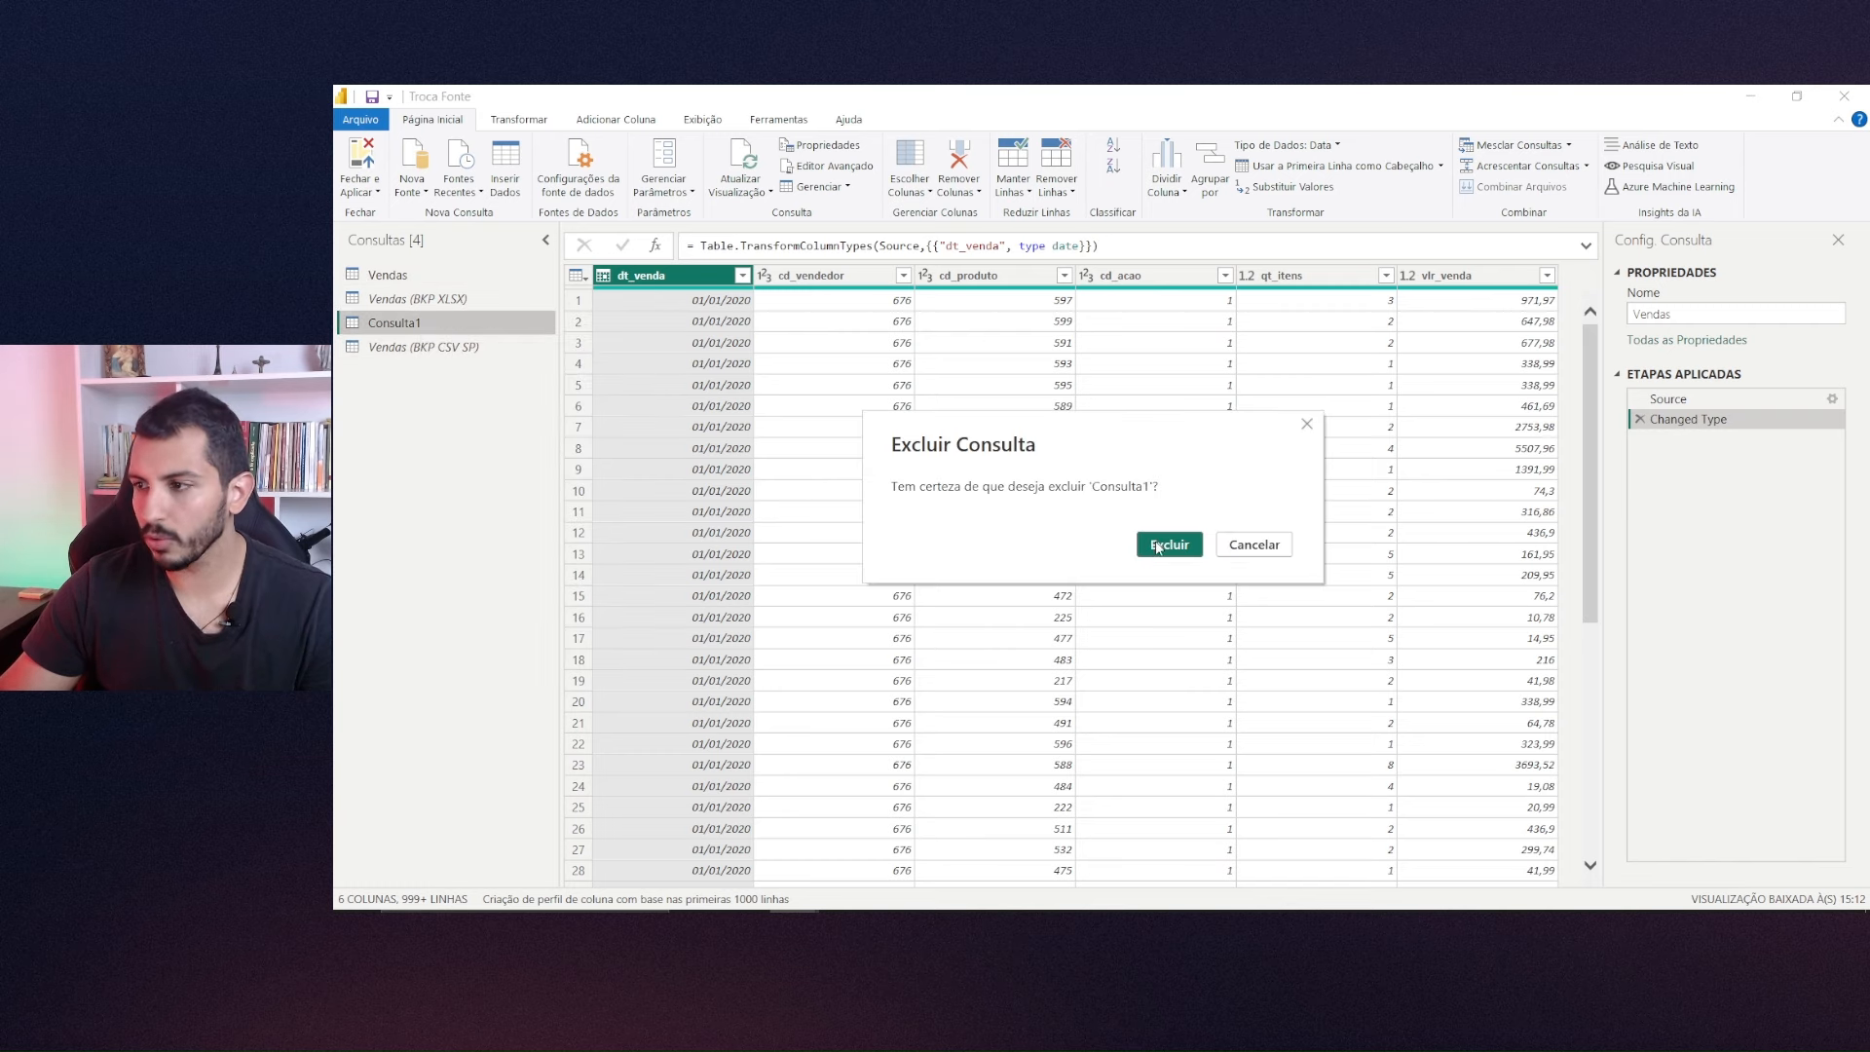
pyautogui.click(1158, 546)
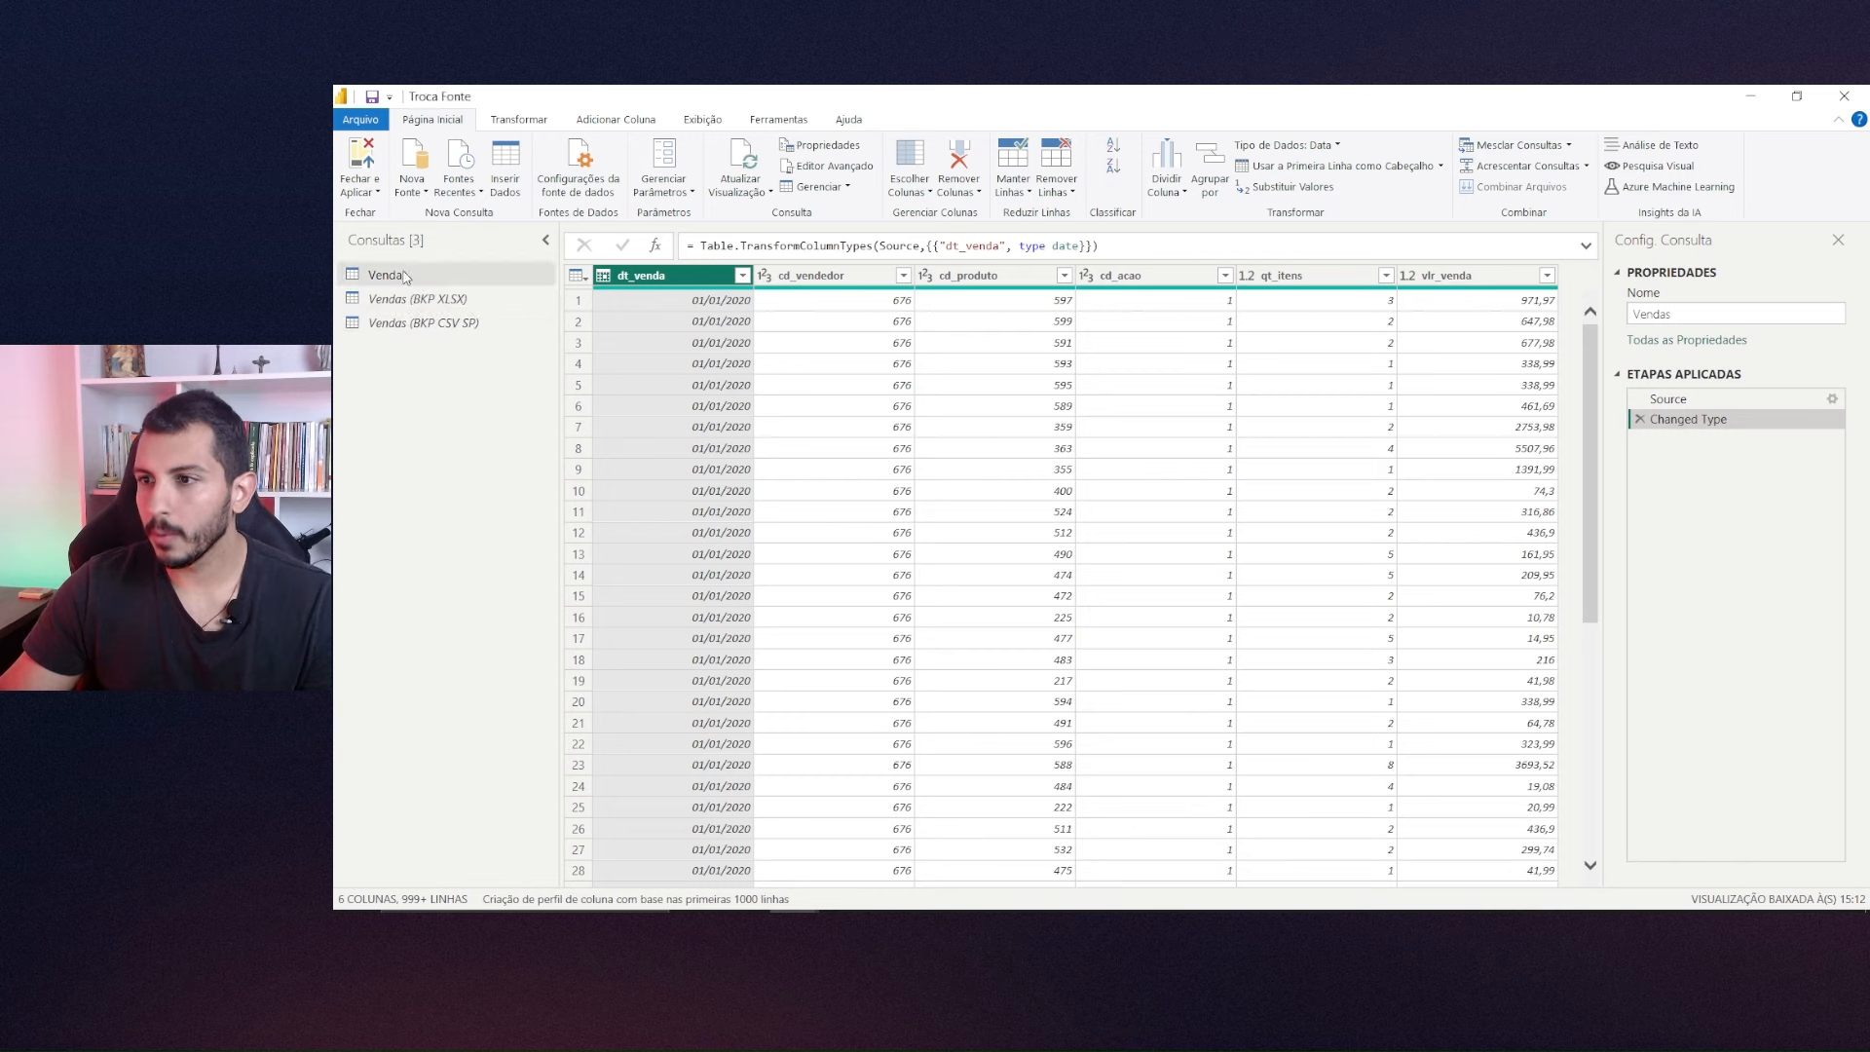
pyautogui.click(351, 156)
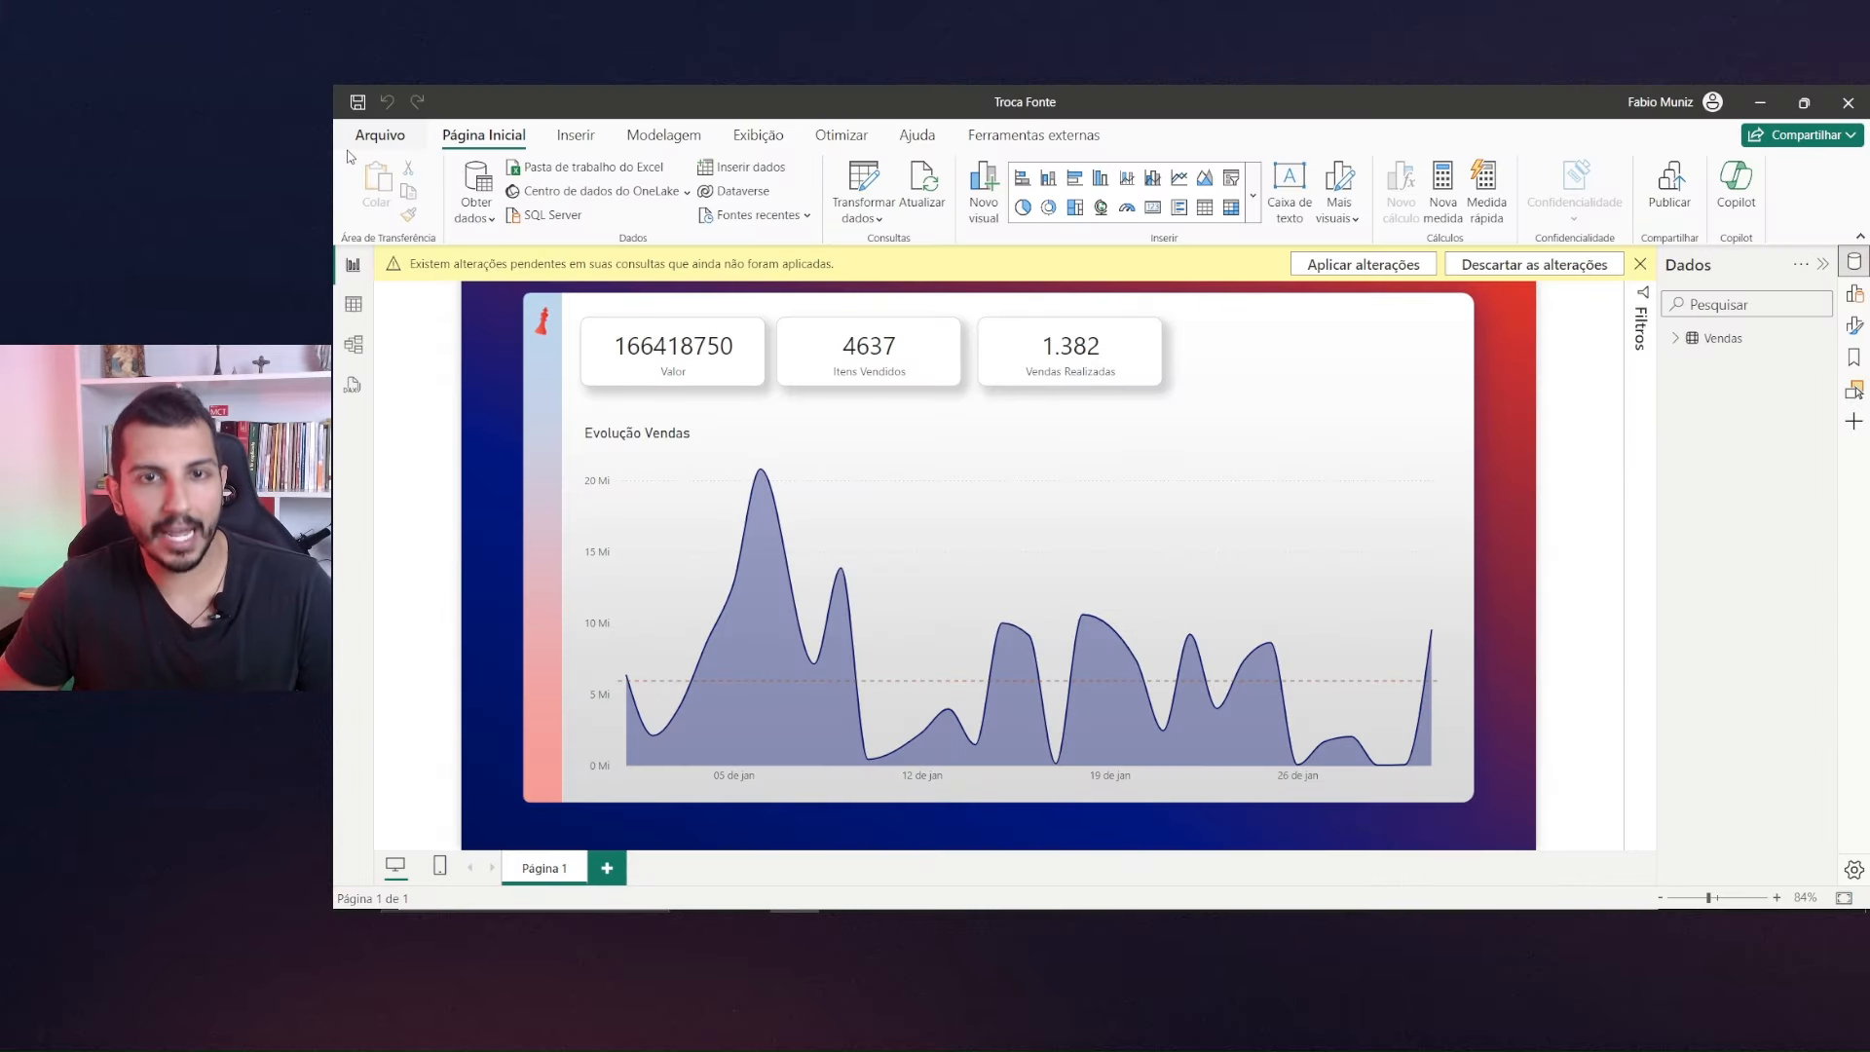